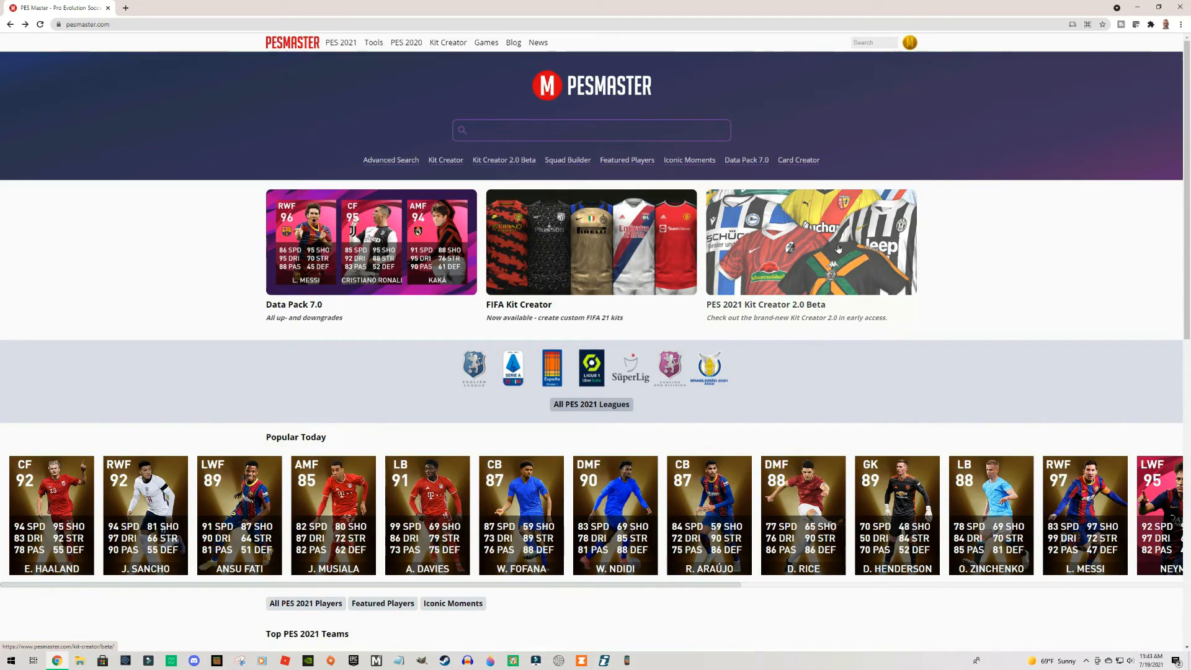
- Look at the PES 2021 Kit Creator 2.0 Beta and return to the home page
click(838, 248)
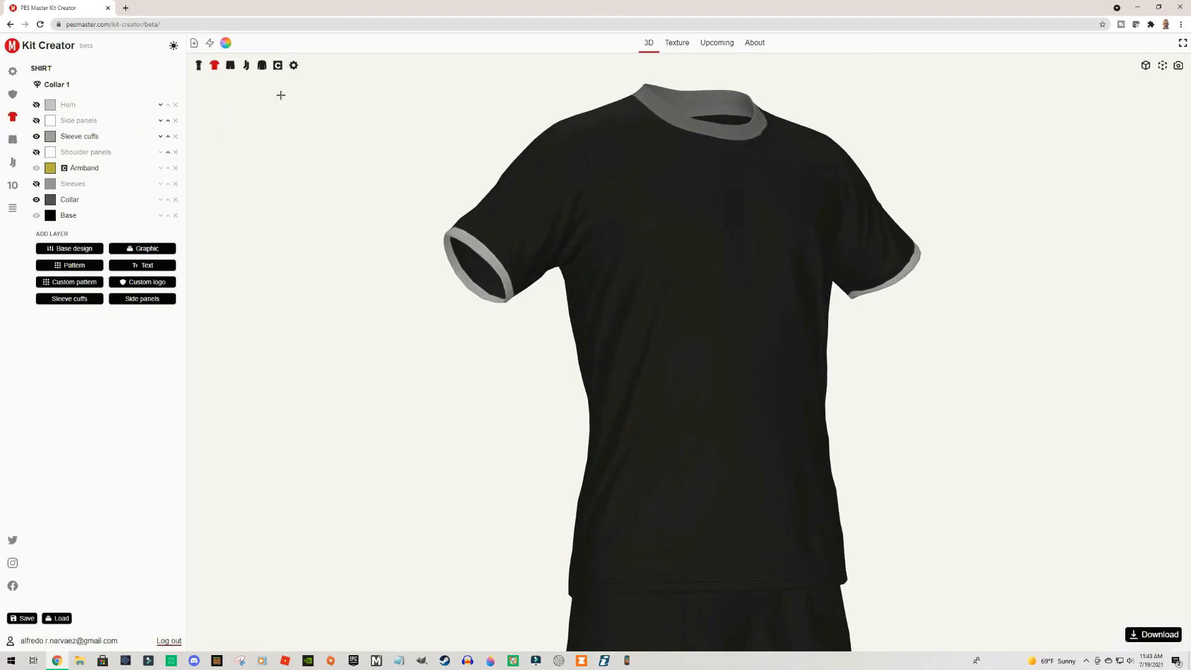
click(10, 25)
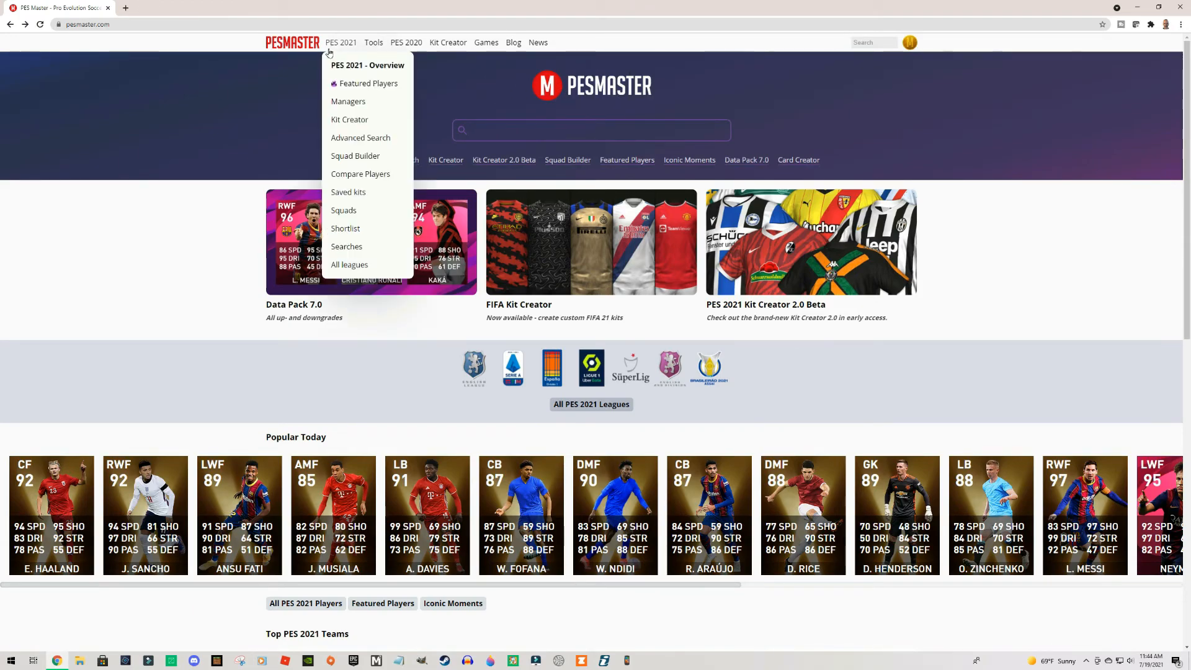
- Open the PES 2021 Kit Creator and dismiss the advertisement banner above the model
mouse_move(379, 44)
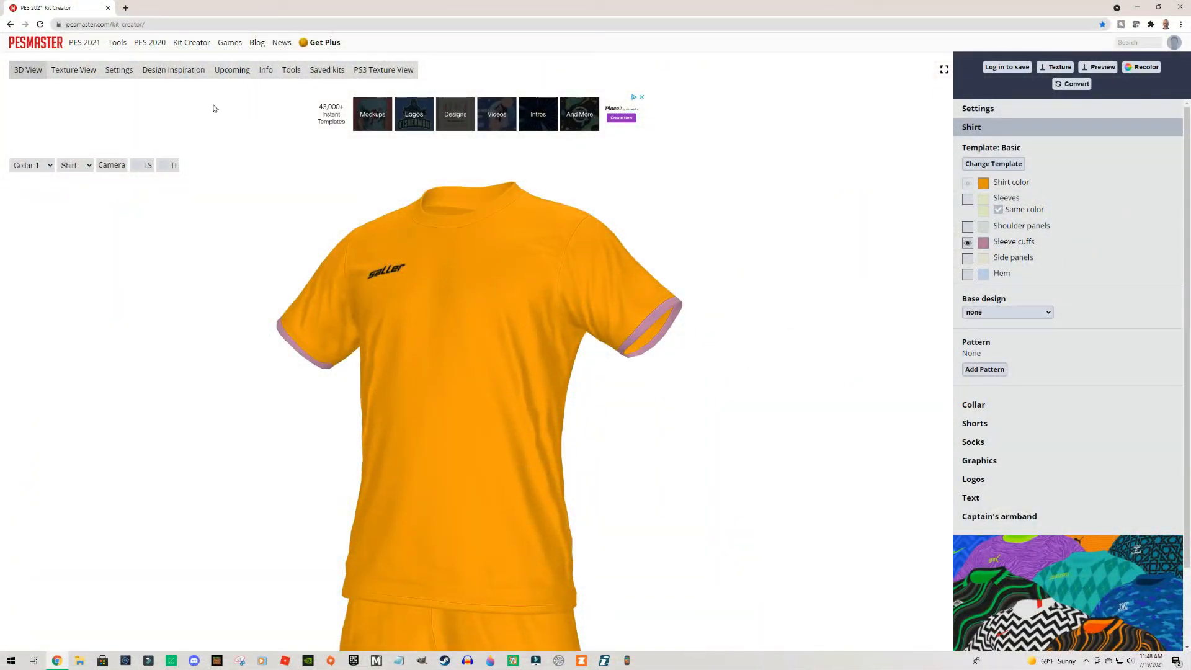
click(642, 97)
- Recolour the shirt's collar light grey by picking the collar on the 3D model
drag(769, 183, 482, 214)
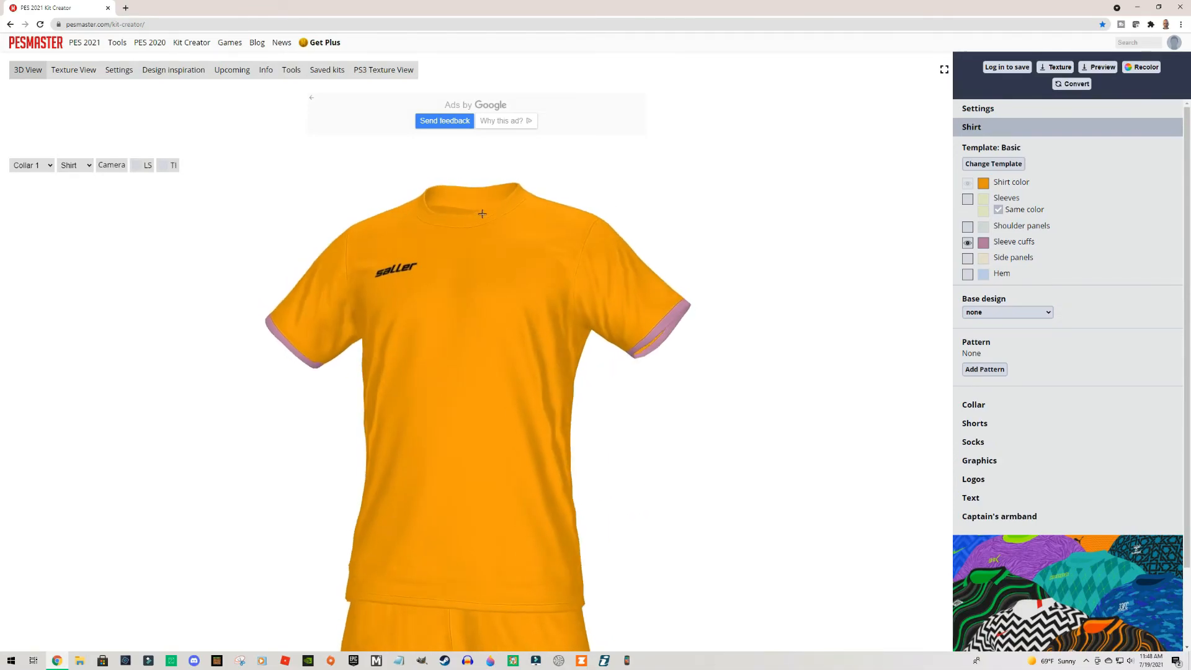
click(520, 207)
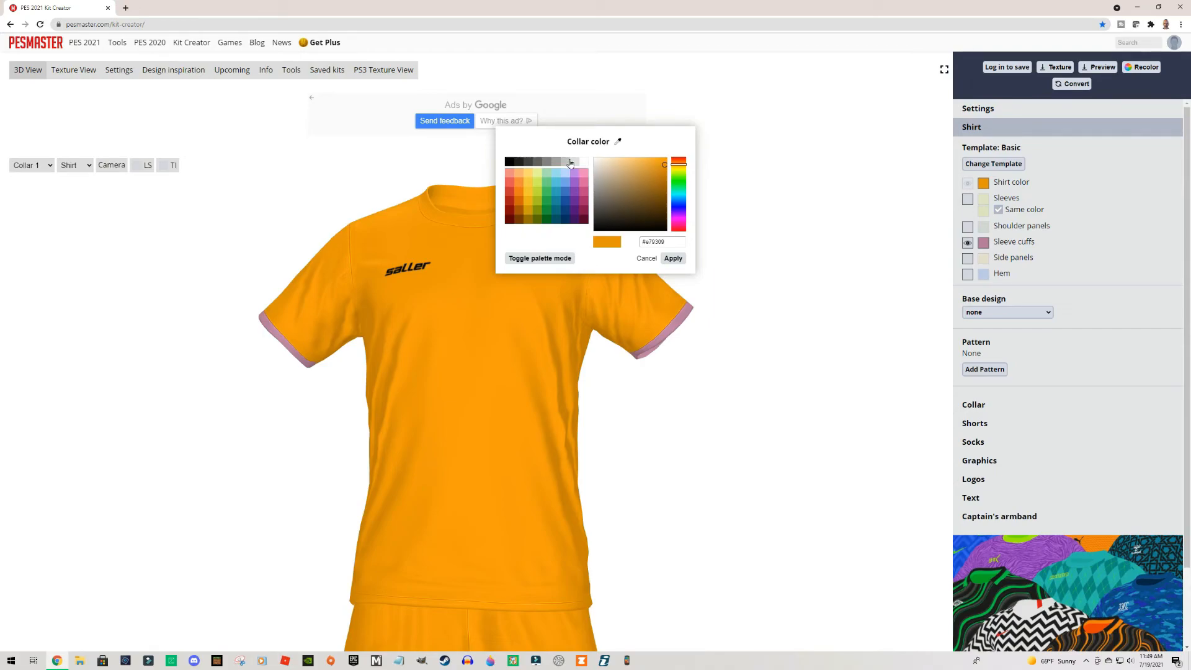
click(570, 162)
click(675, 258)
drag(302, 202, 269, 213)
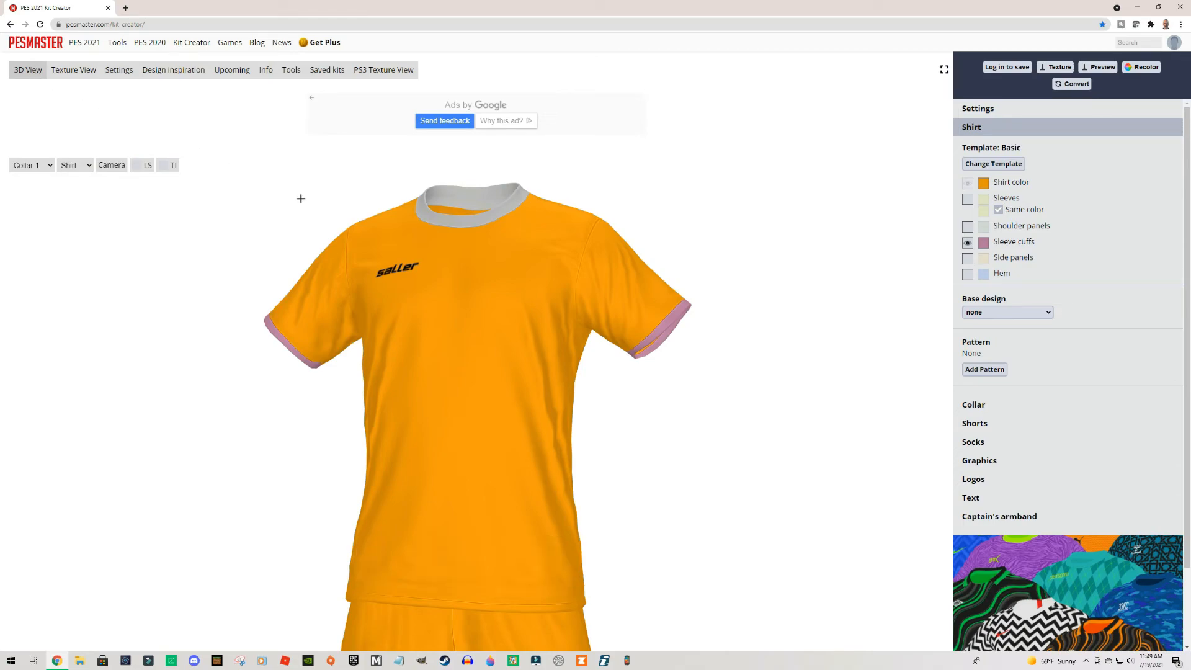
drag(643, 255, 481, 260)
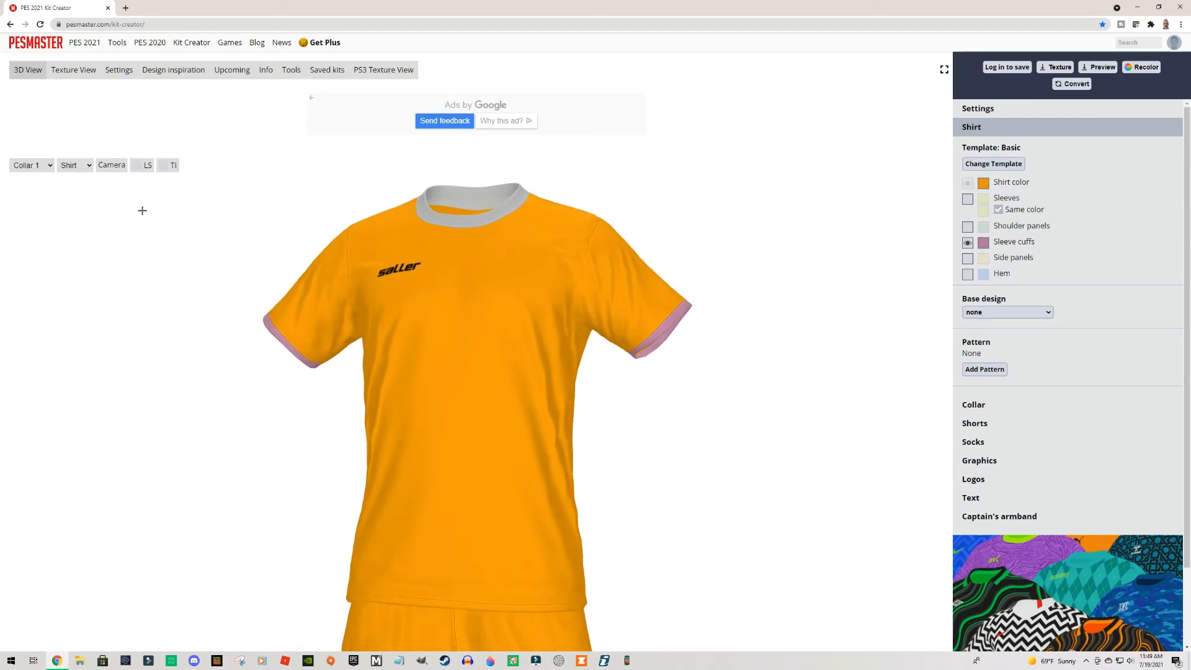
- Display the full kit with shirt, shorts and socks in 3D, and view its flat texture layout
click(118, 168)
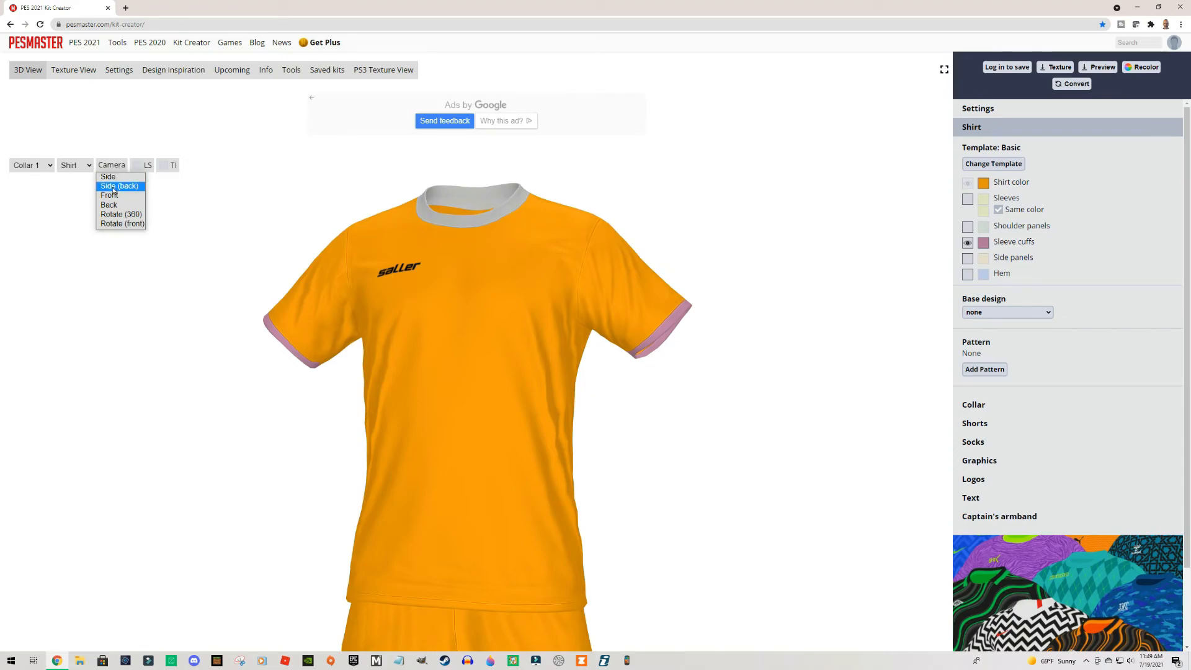
click(87, 166)
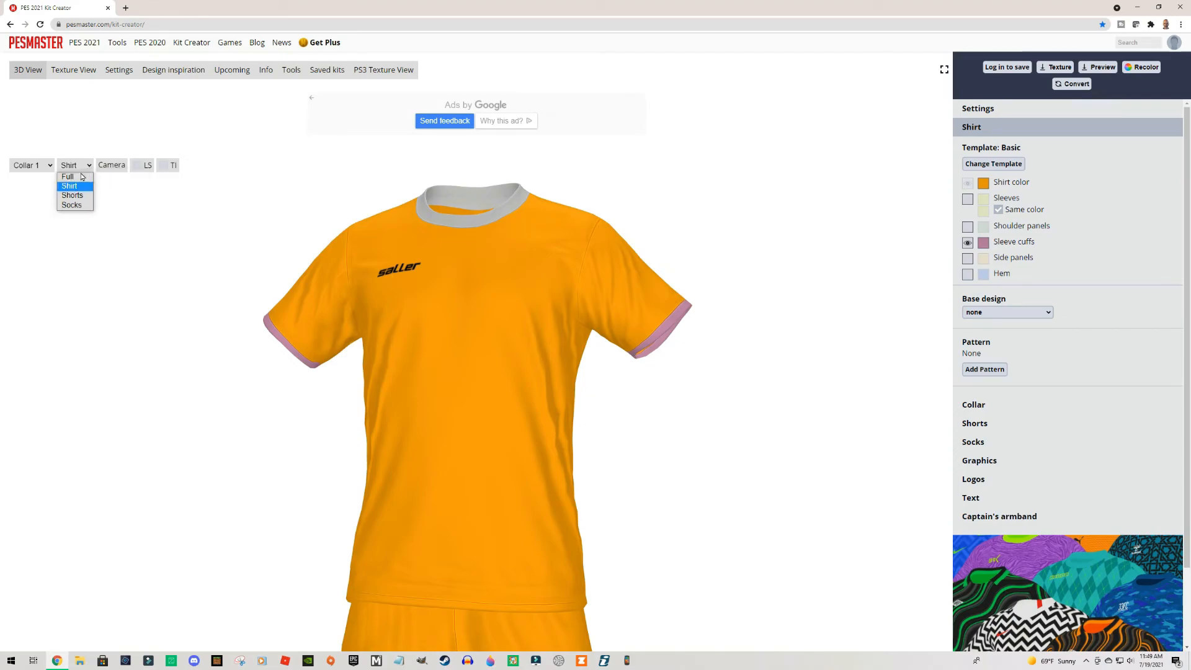
click(81, 178)
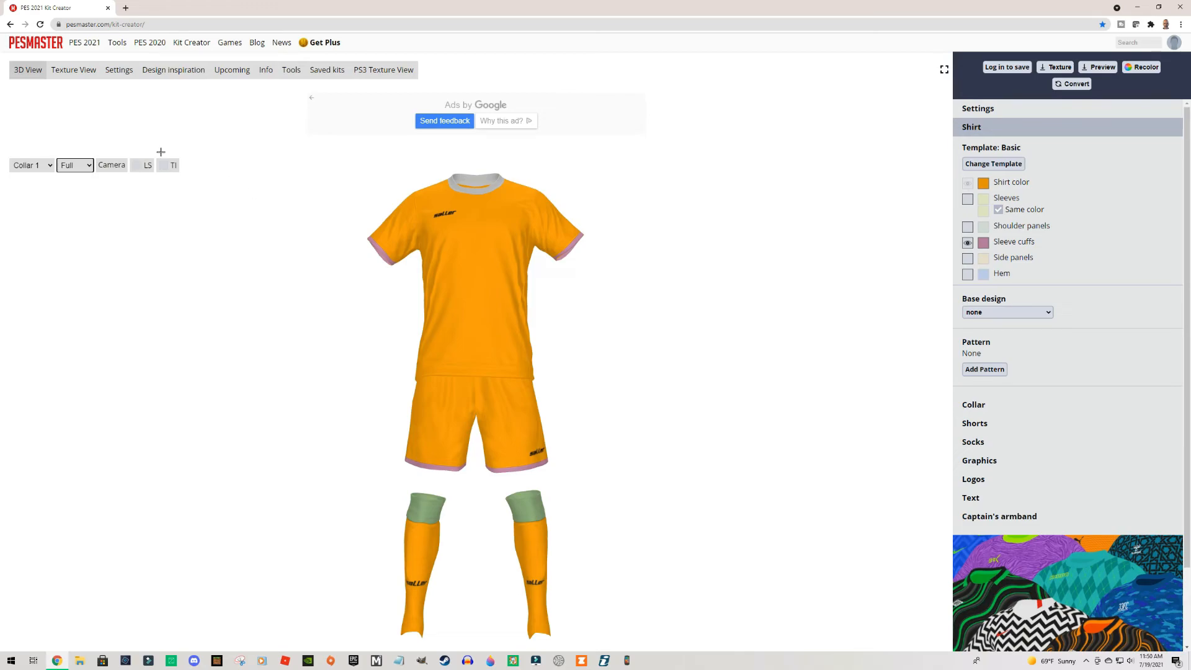
click(84, 70)
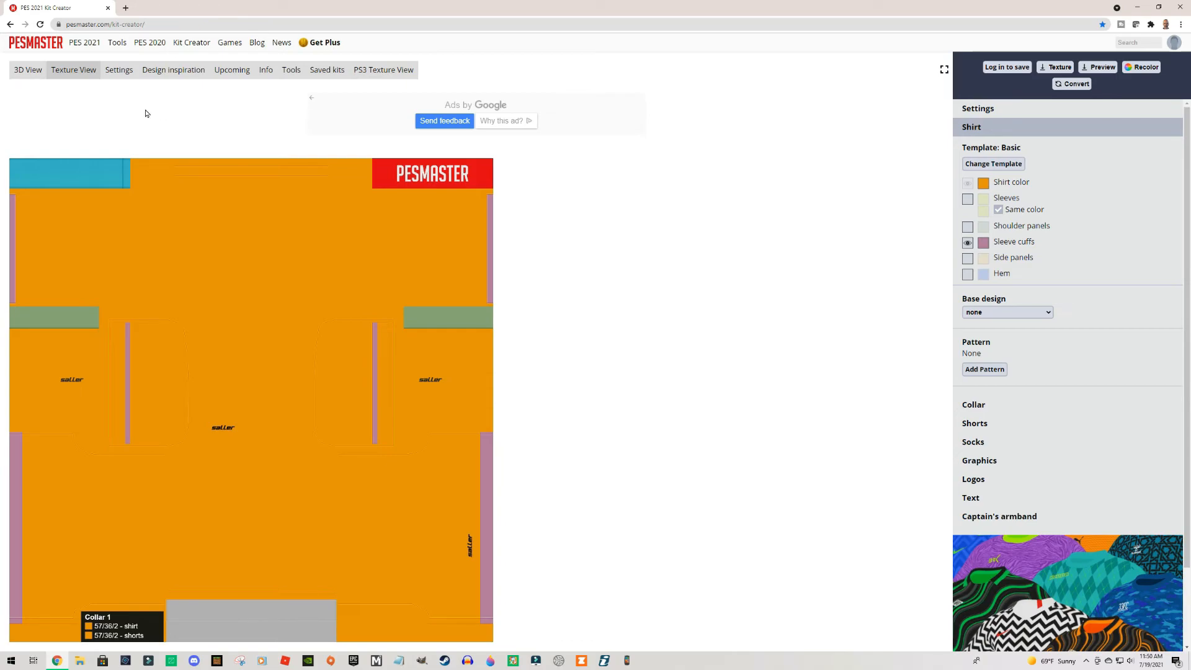
- Try lower texture scales in the kit creator settings and return the scale to 4
click(121, 71)
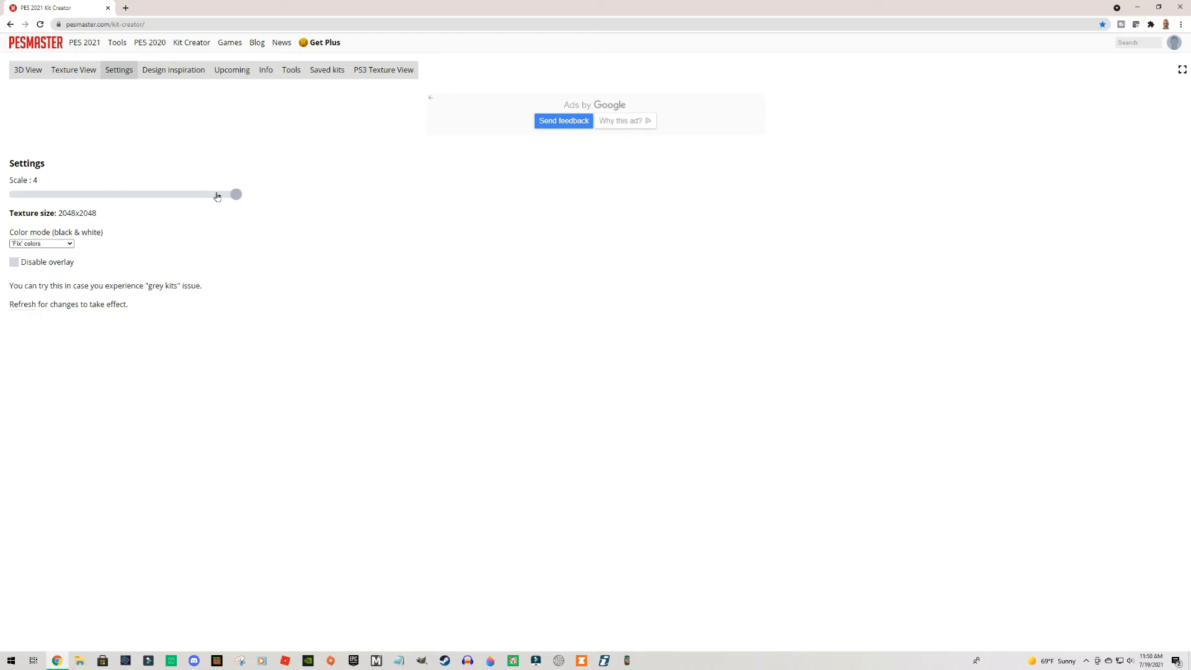
drag(187, 197, 223, 199)
click(189, 200)
drag(171, 198, 257, 203)
- Open the design inspiration page and examine the Plus membership's features, templates, graphics and logo options, closing the membership page when done
click(179, 71)
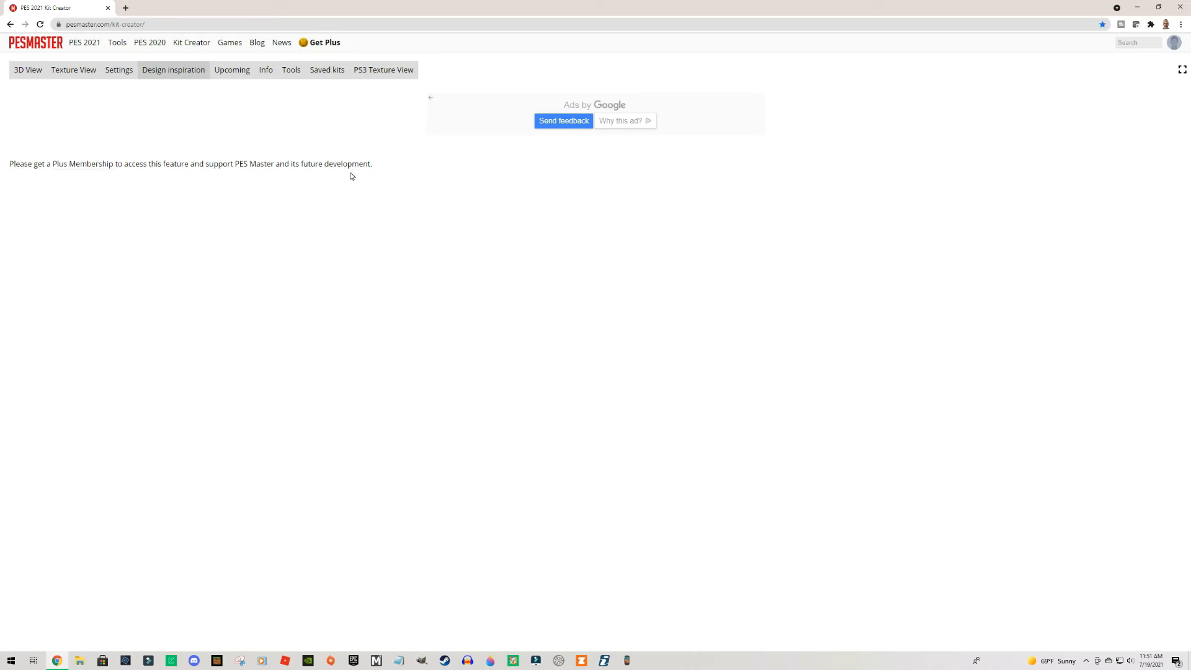
click(91, 165)
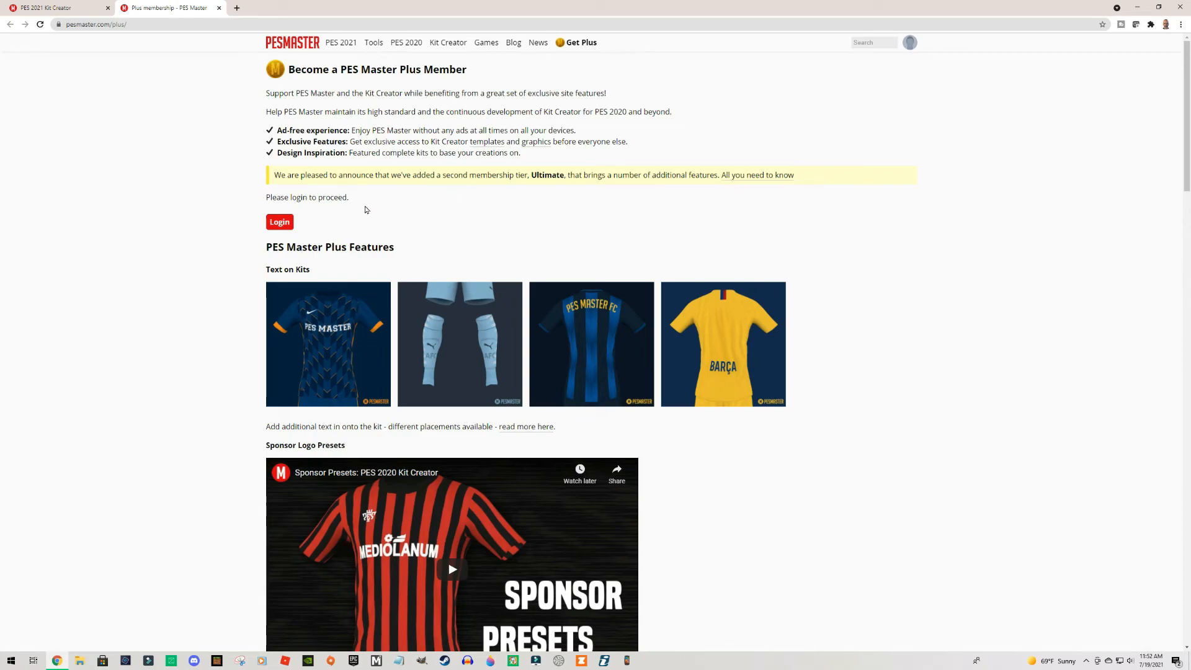
scroll(242, 193, down, 10)
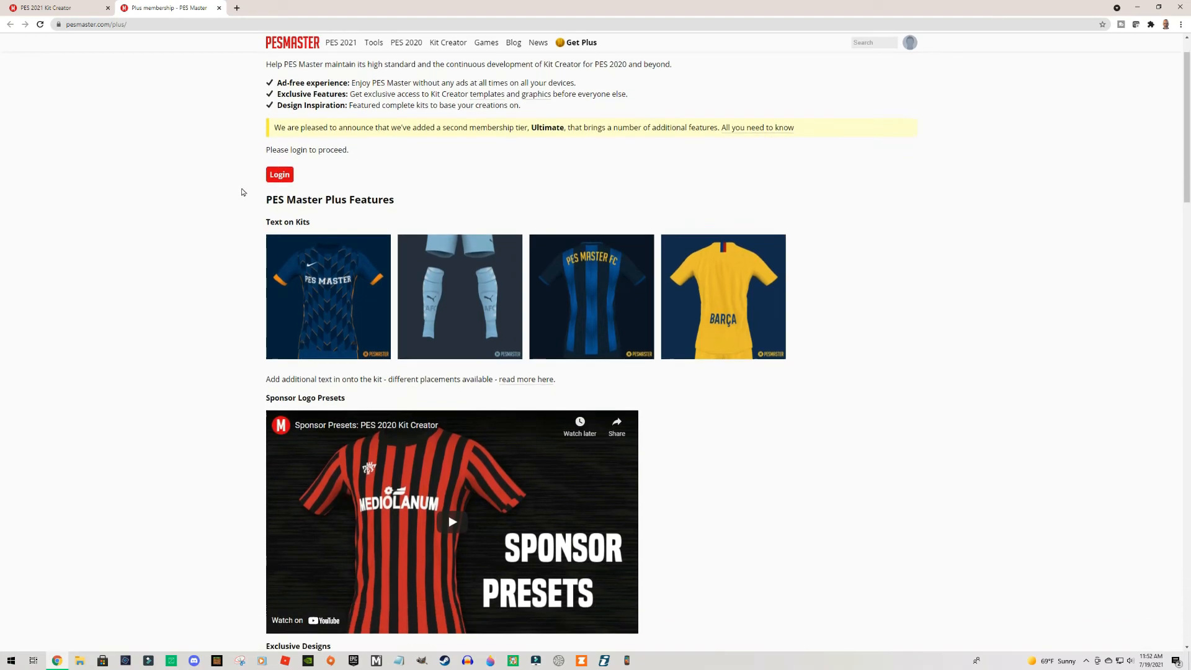
scroll(246, 196, down, 9)
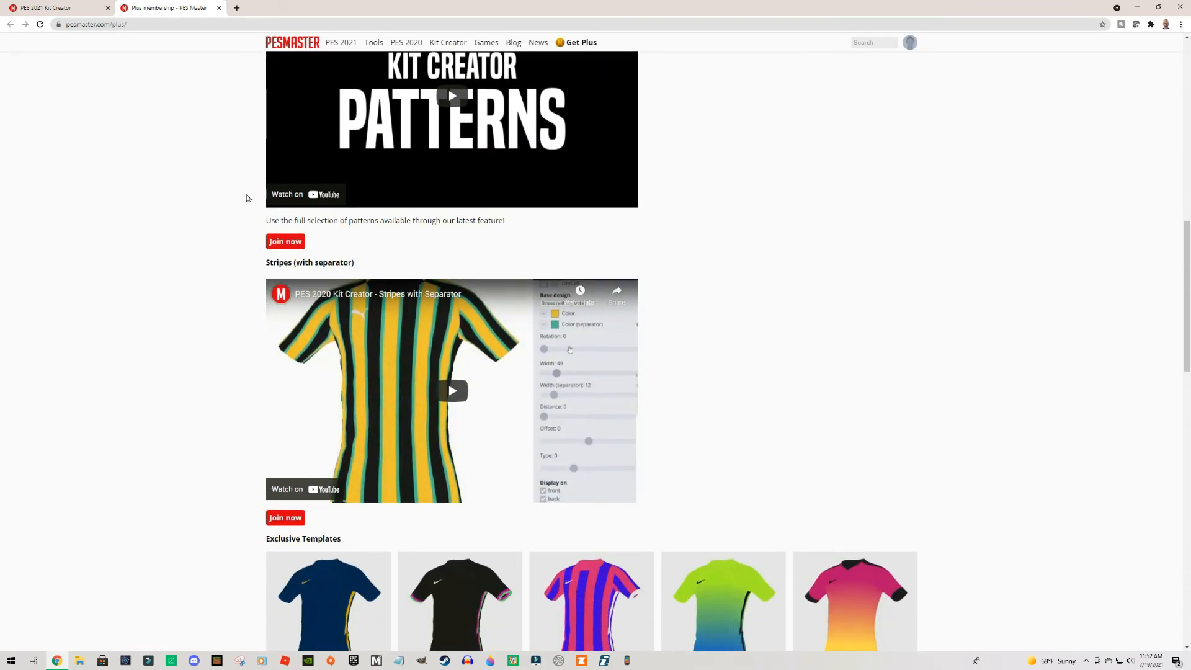
scroll(246, 197, down, 5)
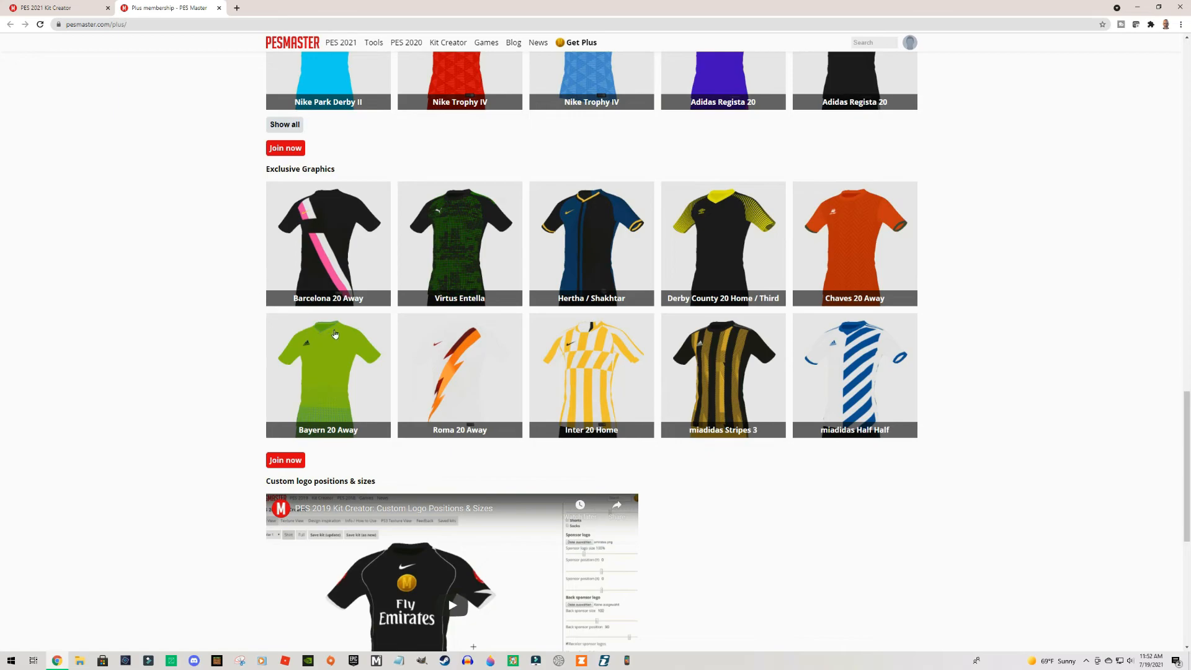
scroll(224, 272, up, 4)
scroll(223, 273, up, 2)
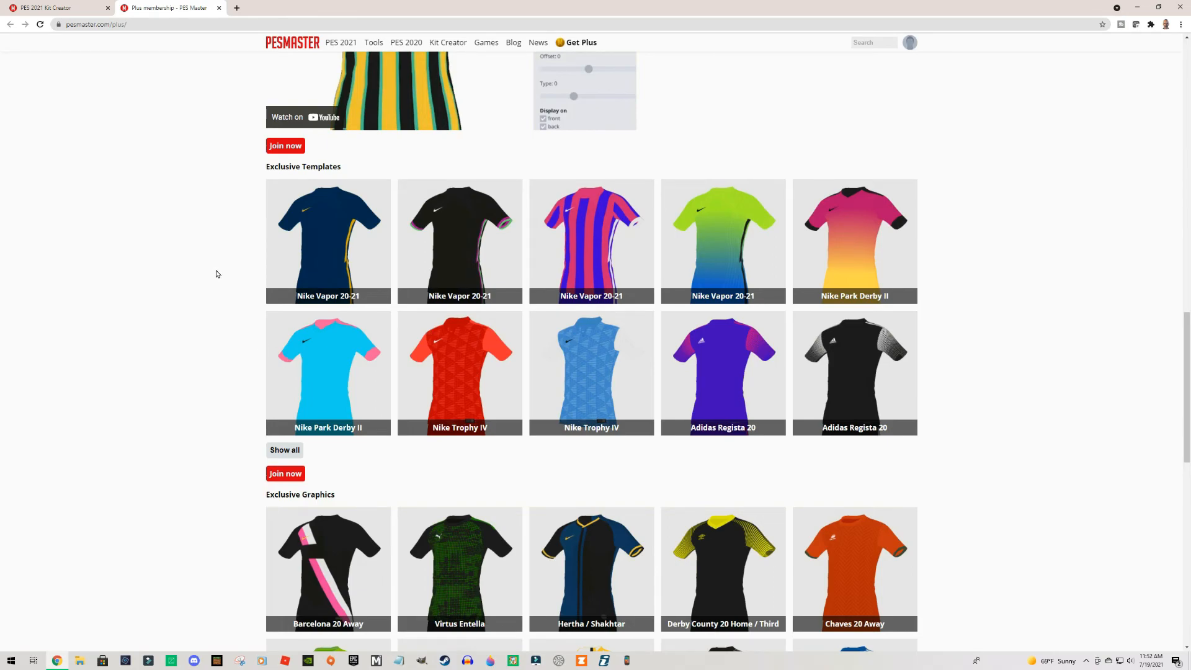
scroll(216, 273, up, 6)
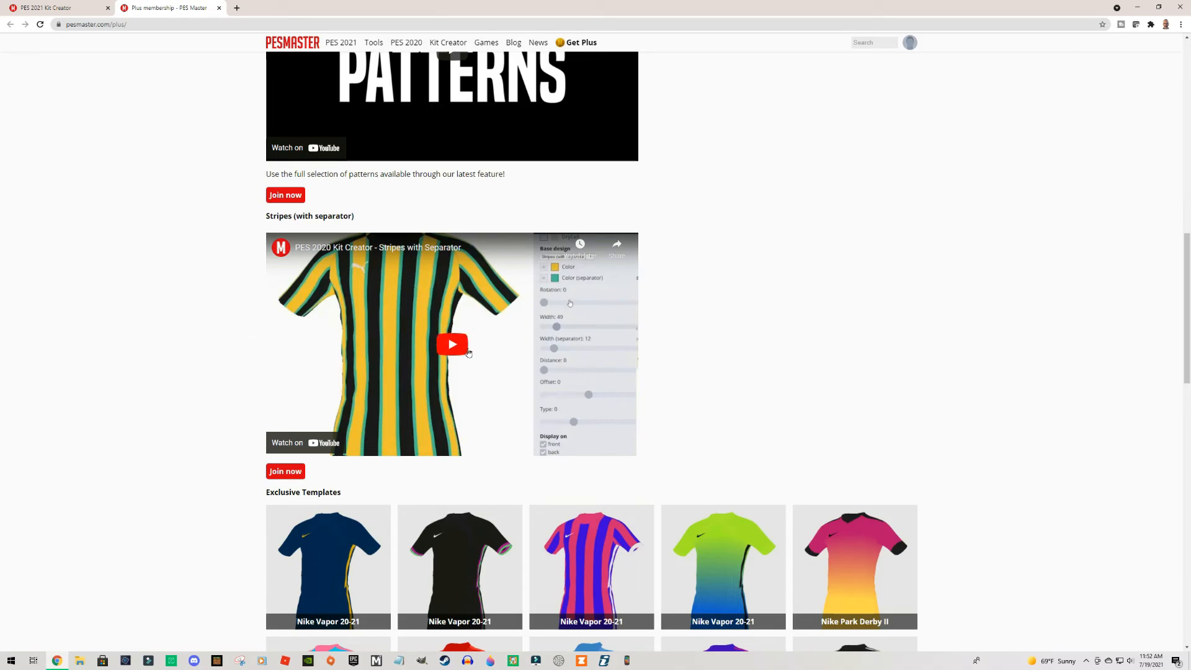
scroll(243, 261, down, 7)
scroll(242, 261, down, 4)
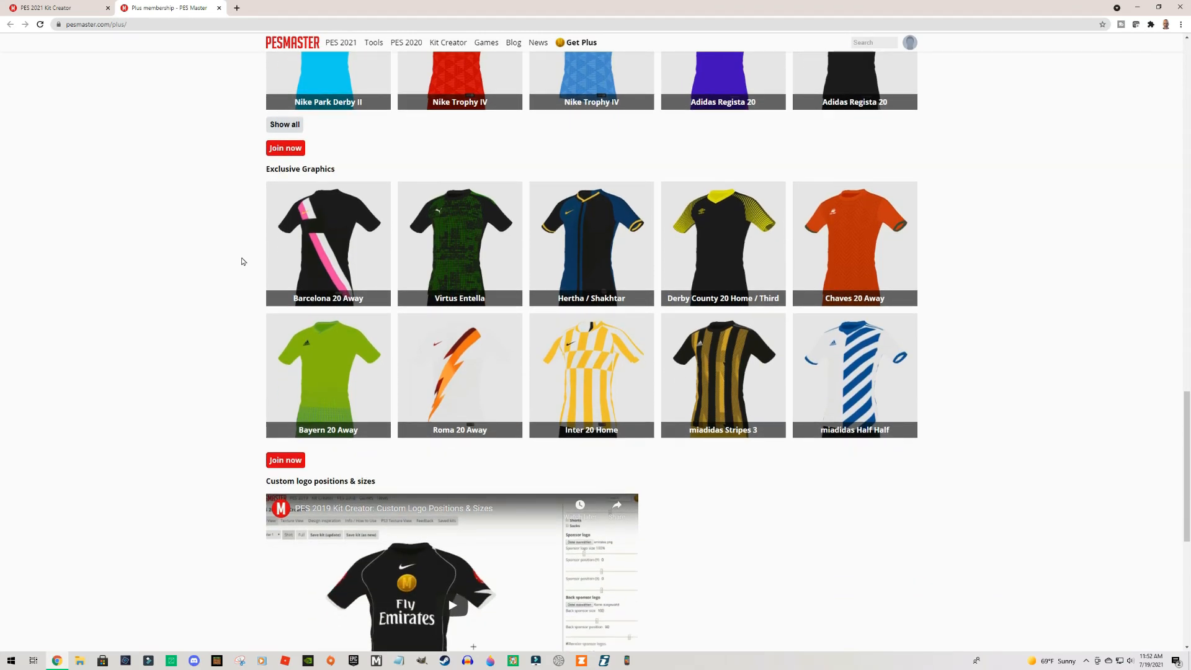
scroll(243, 262, down, 5)
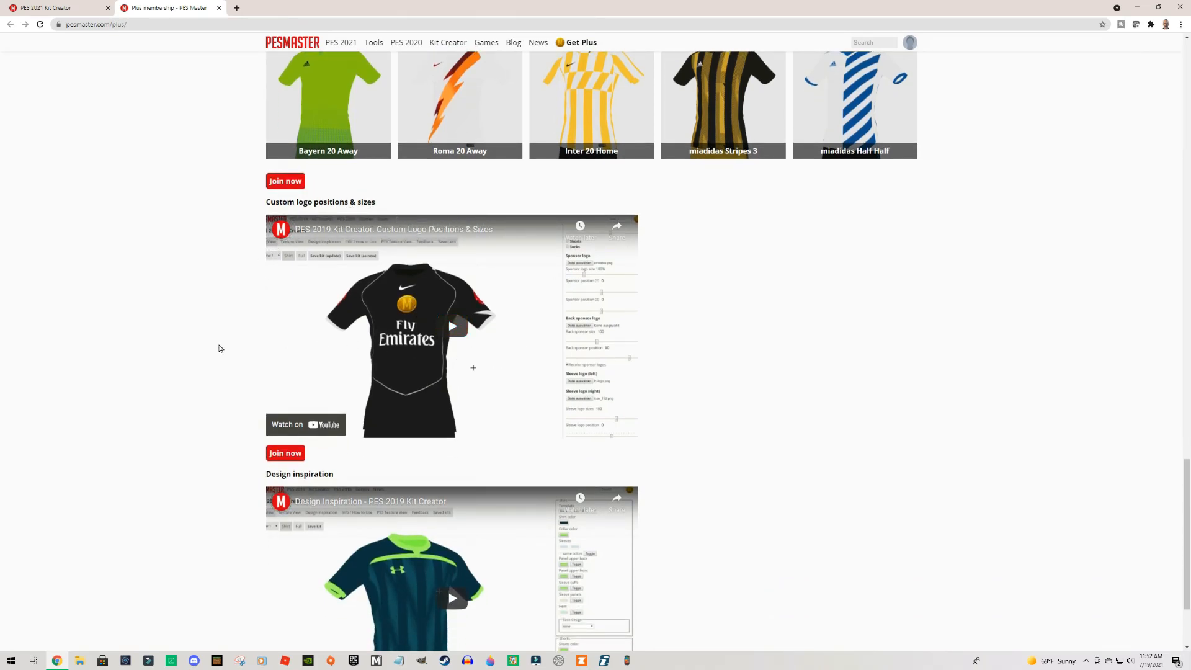
scroll(222, 342, down, 1)
scroll(222, 341, down, 2)
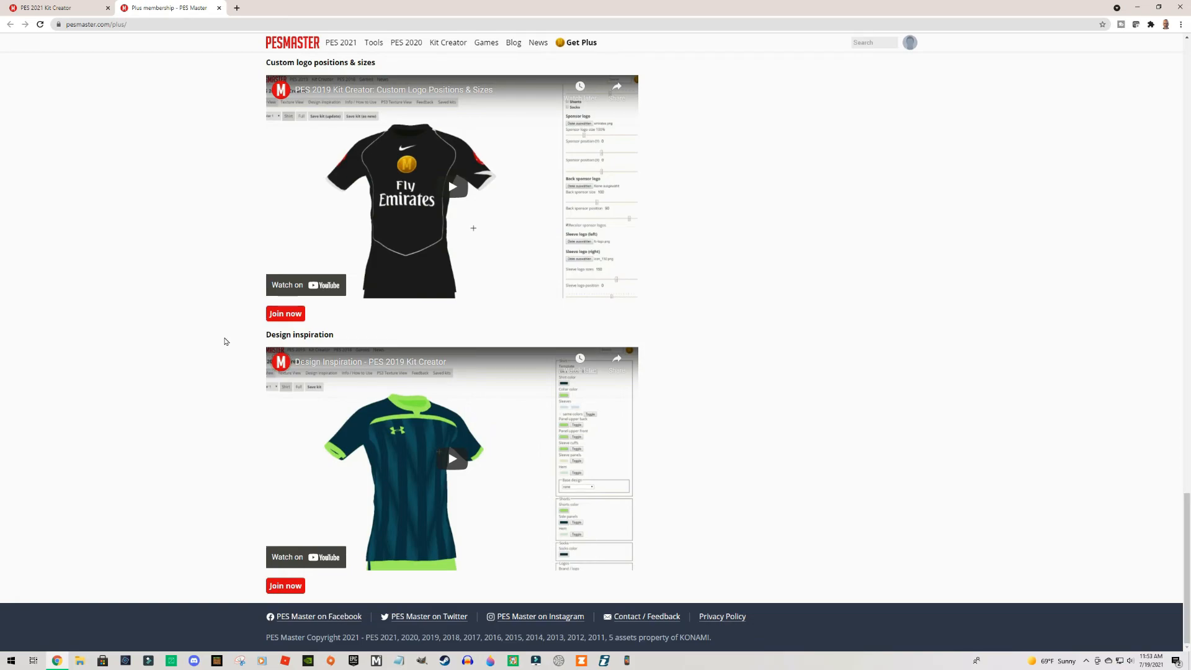
scroll(225, 341, up, 5)
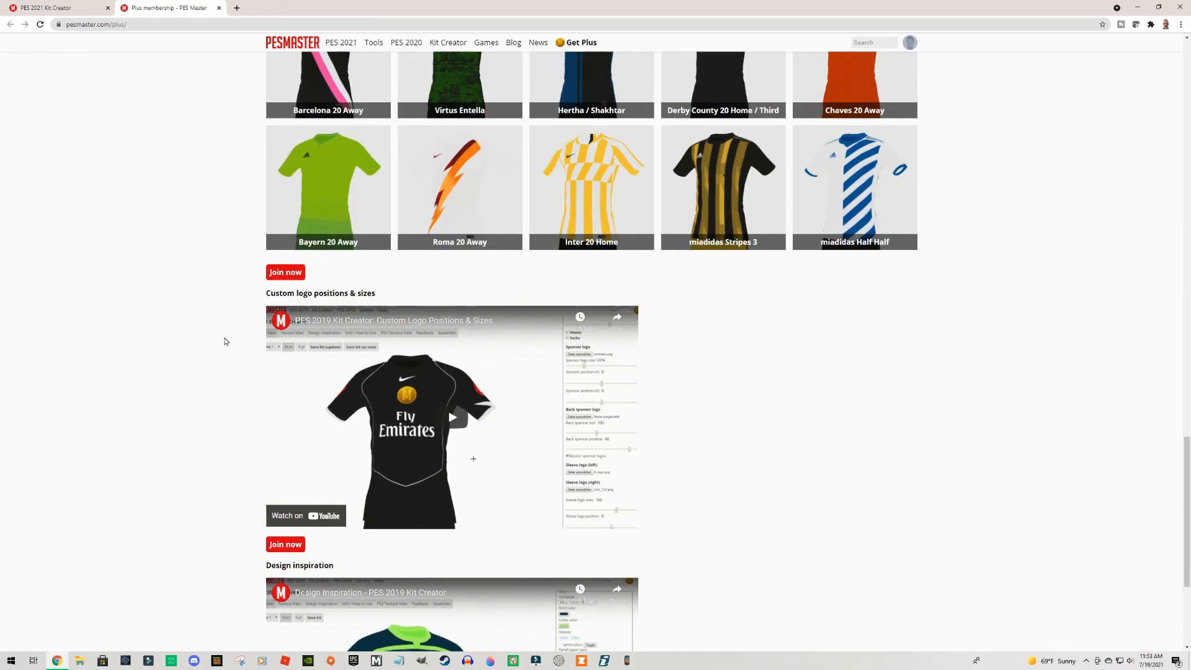
scroll(225, 341, up, 15)
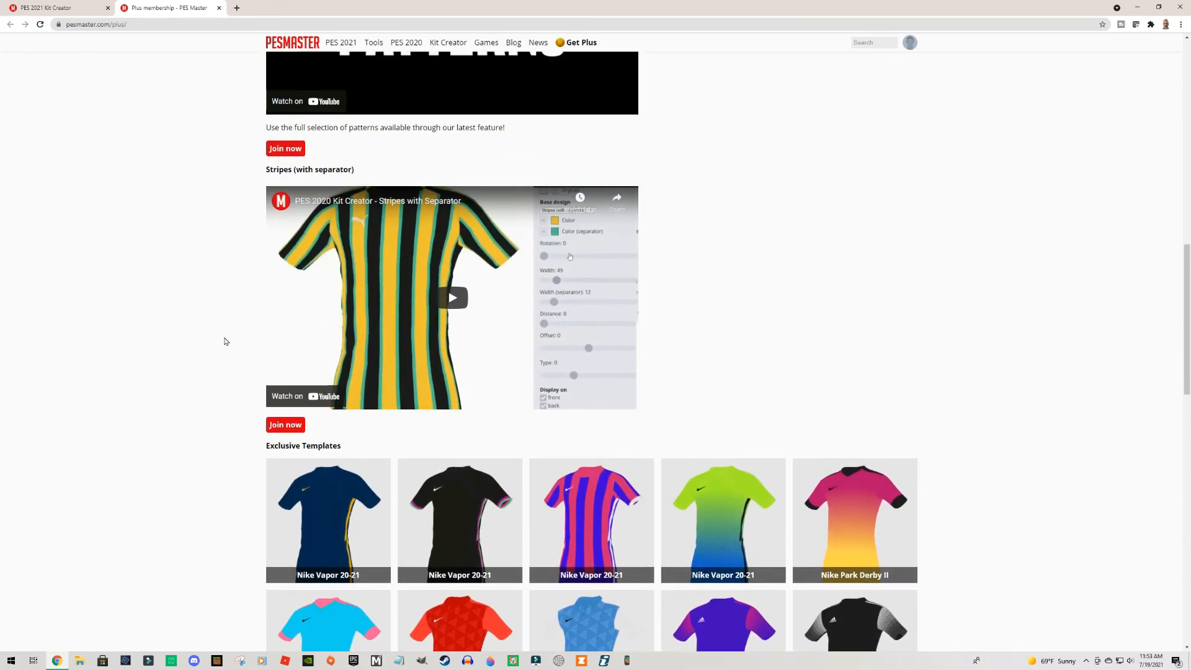
scroll(225, 341, up, 9)
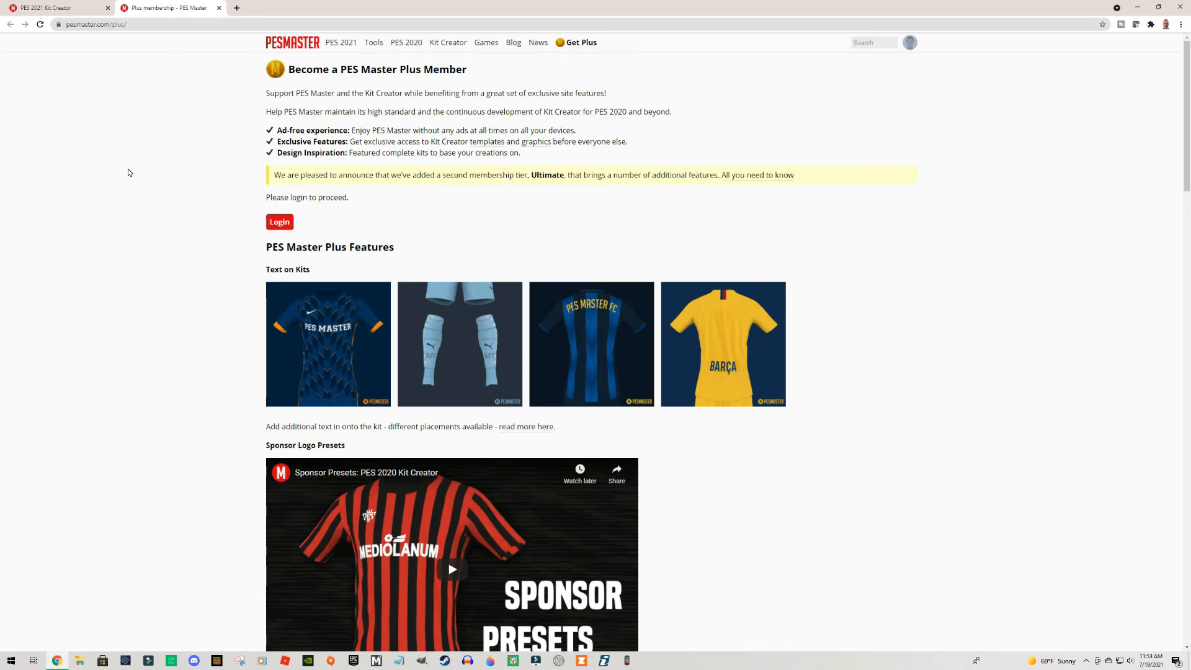
click(220, 8)
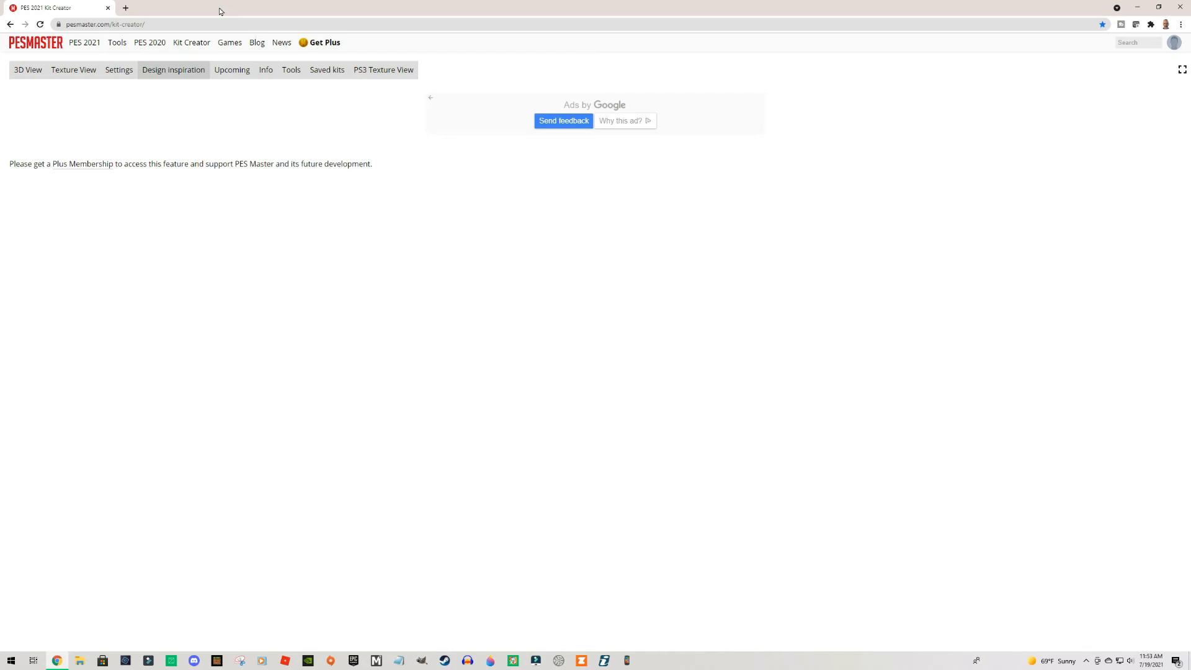
- Reload the kit creator, discarding the unsaved changes, and set the new kit's shirt colour to light grey (#dfdfdf)
click(40, 24)
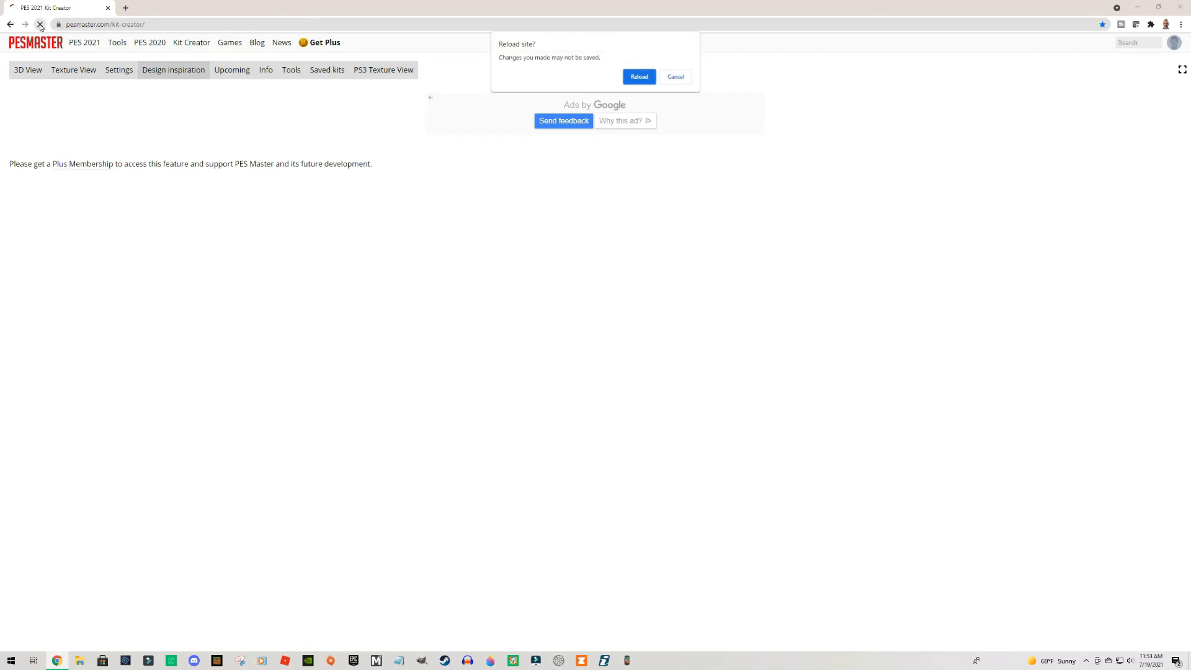
click(642, 76)
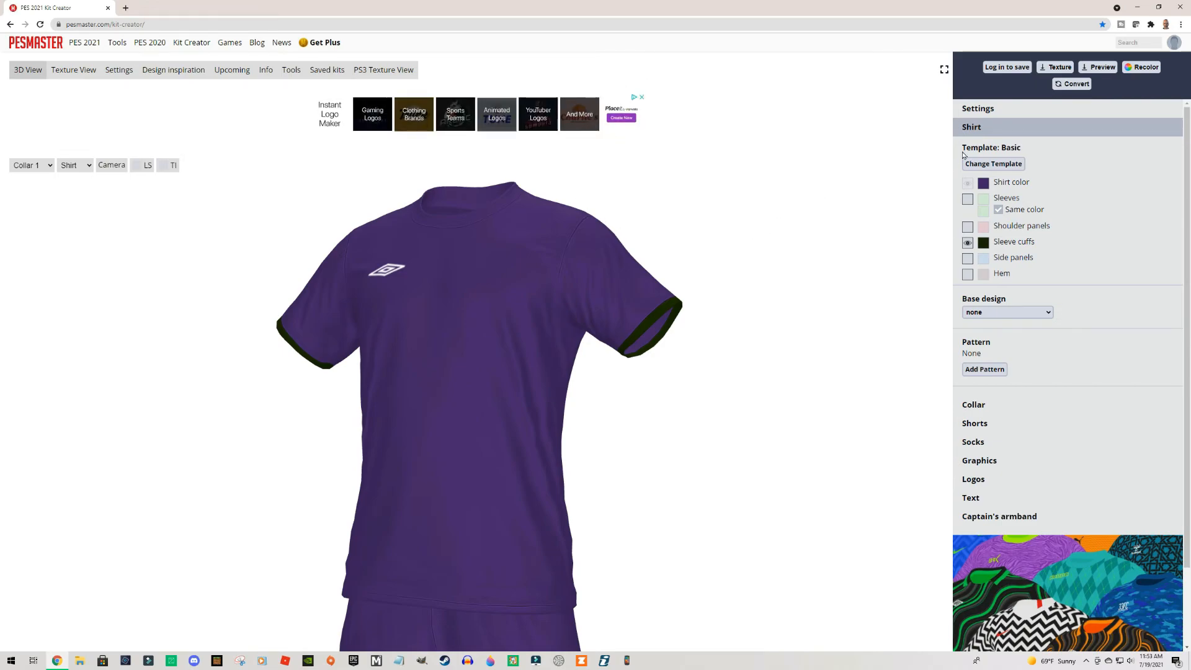
click(985, 183)
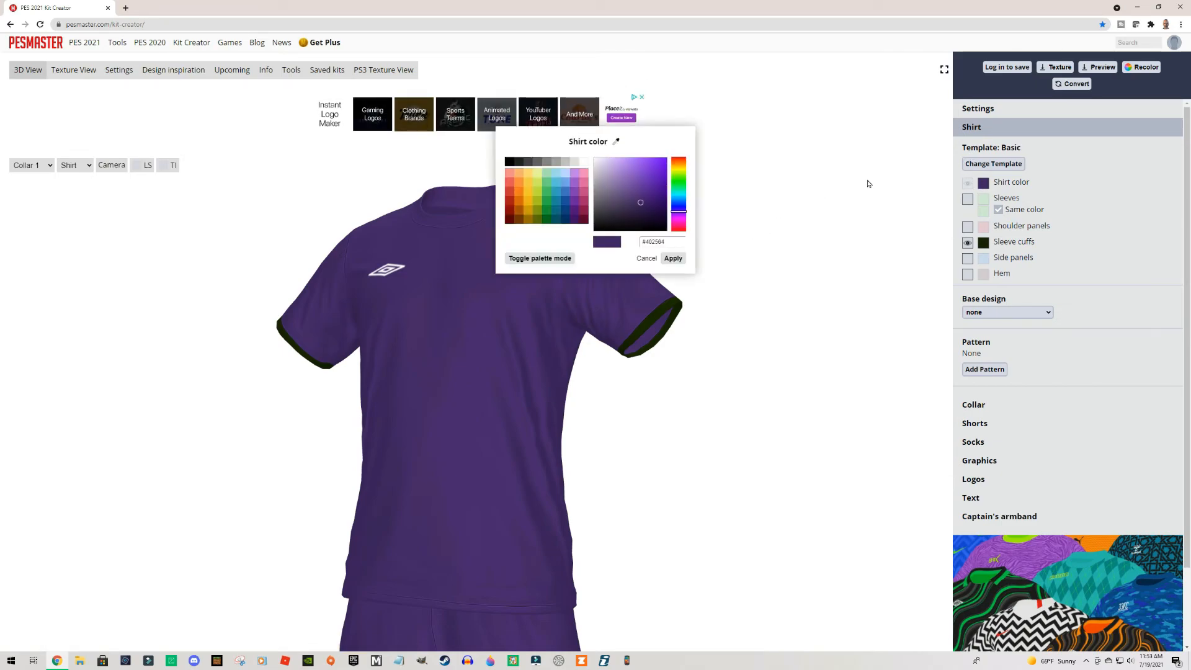
click(575, 162)
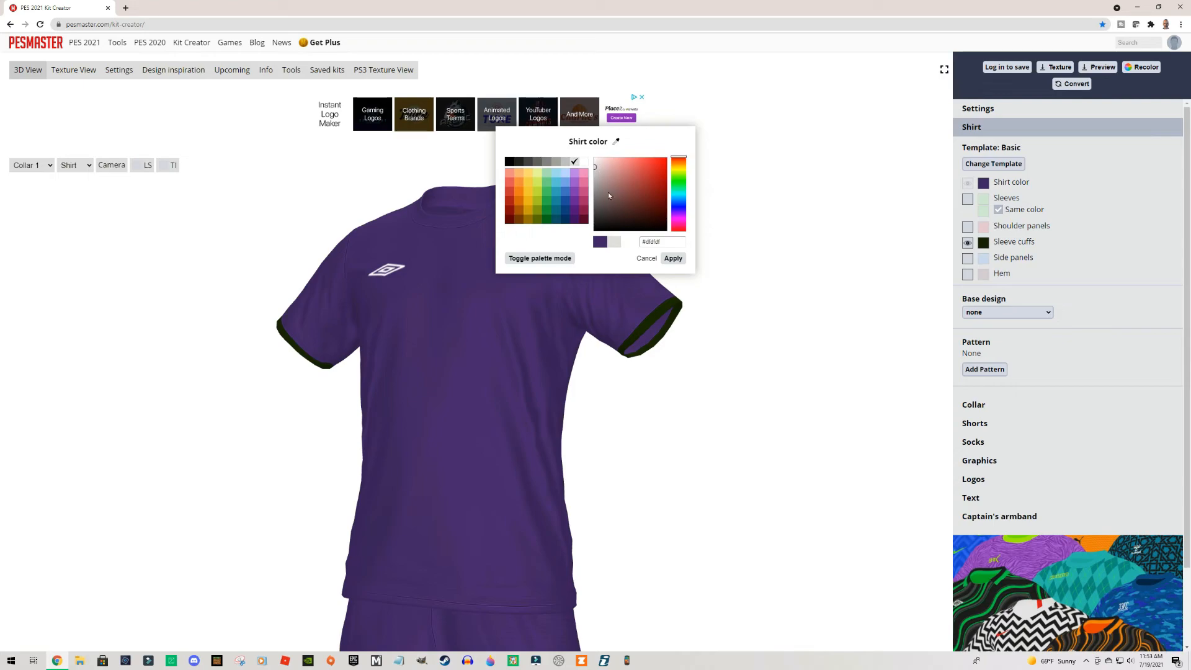
click(678, 263)
mouse_move(279, 212)
mouse_down()
mouse_move(304, 215)
mouse_move(285, 219)
mouse_up()
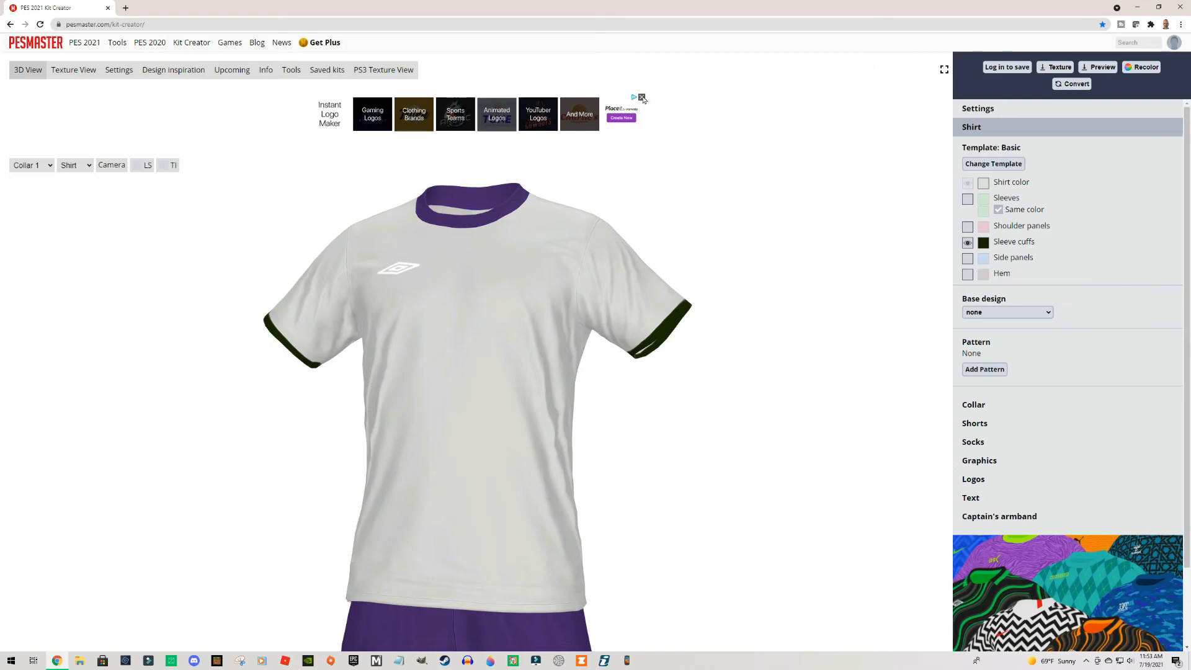
click(641, 97)
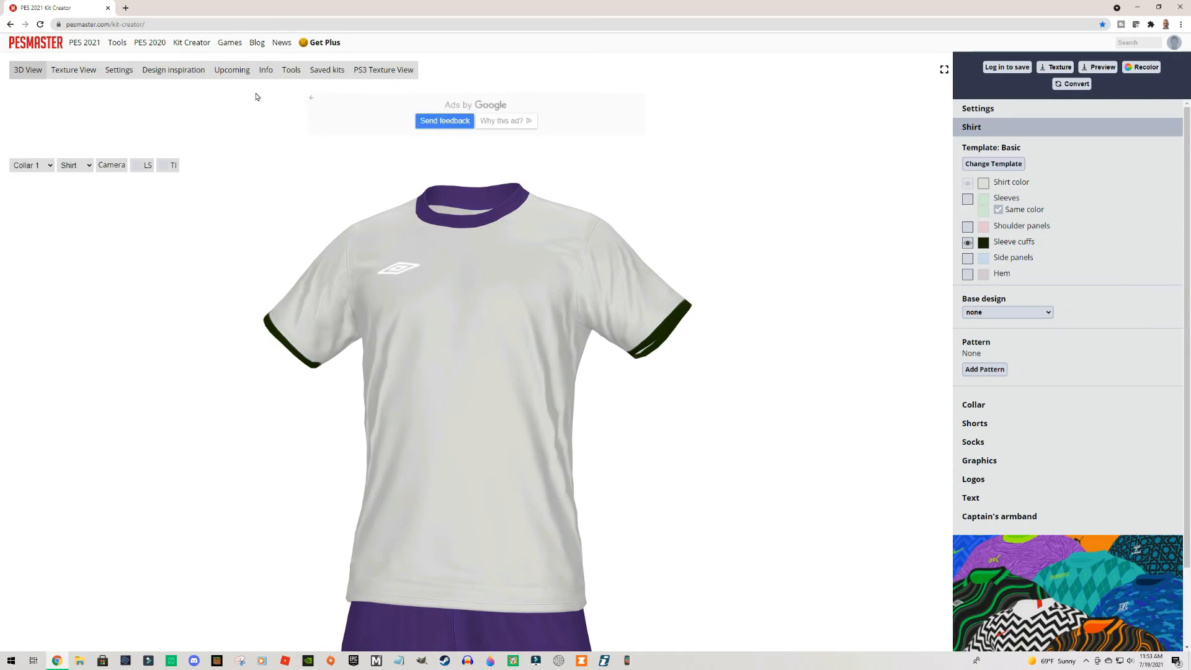
drag(542, 280, 404, 287)
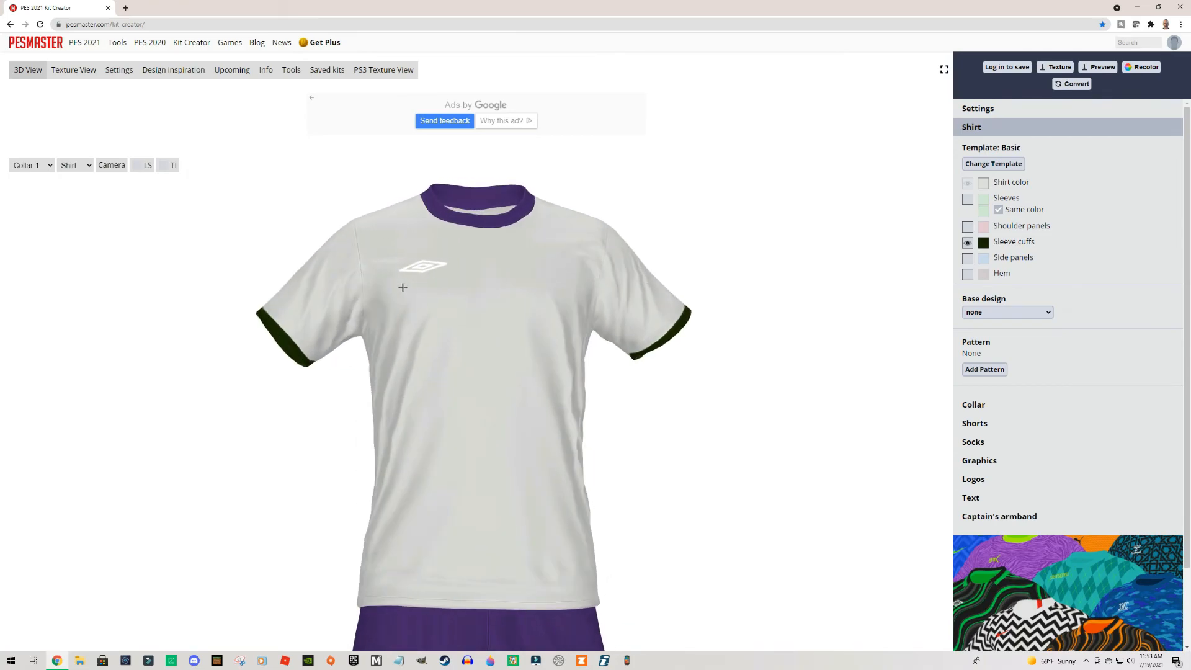
- Open the overview of upcoming content and browse the July 2021 templates, patterns and graphics through the 23 July release
click(234, 70)
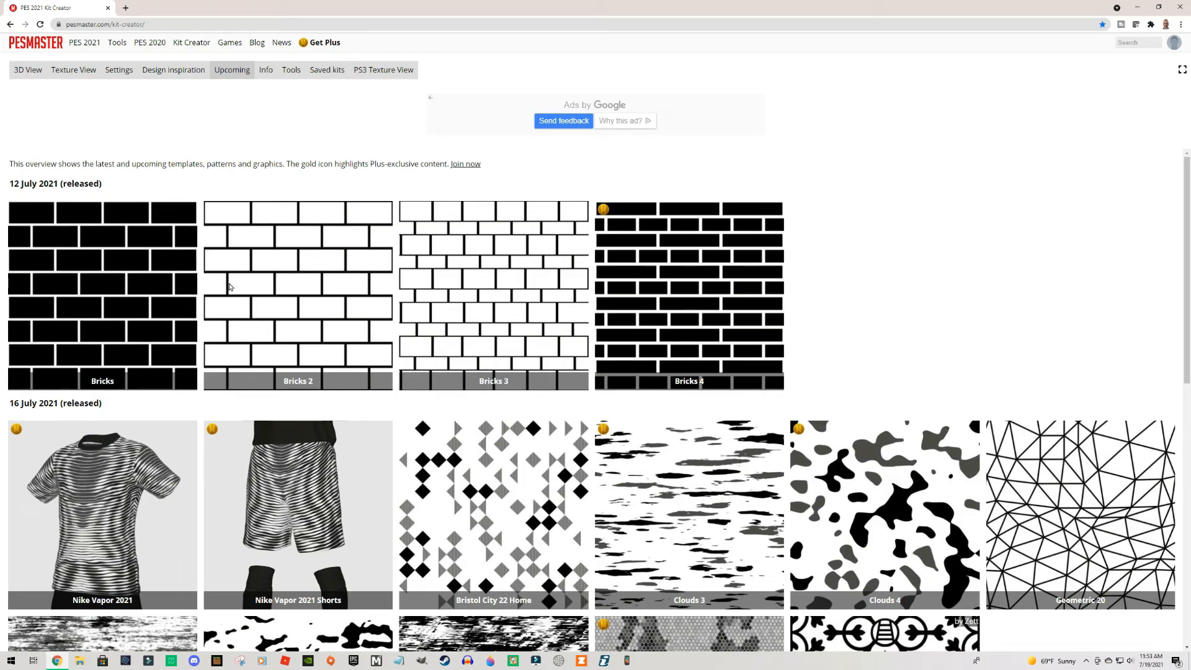
scroll(1026, 233, down, 1)
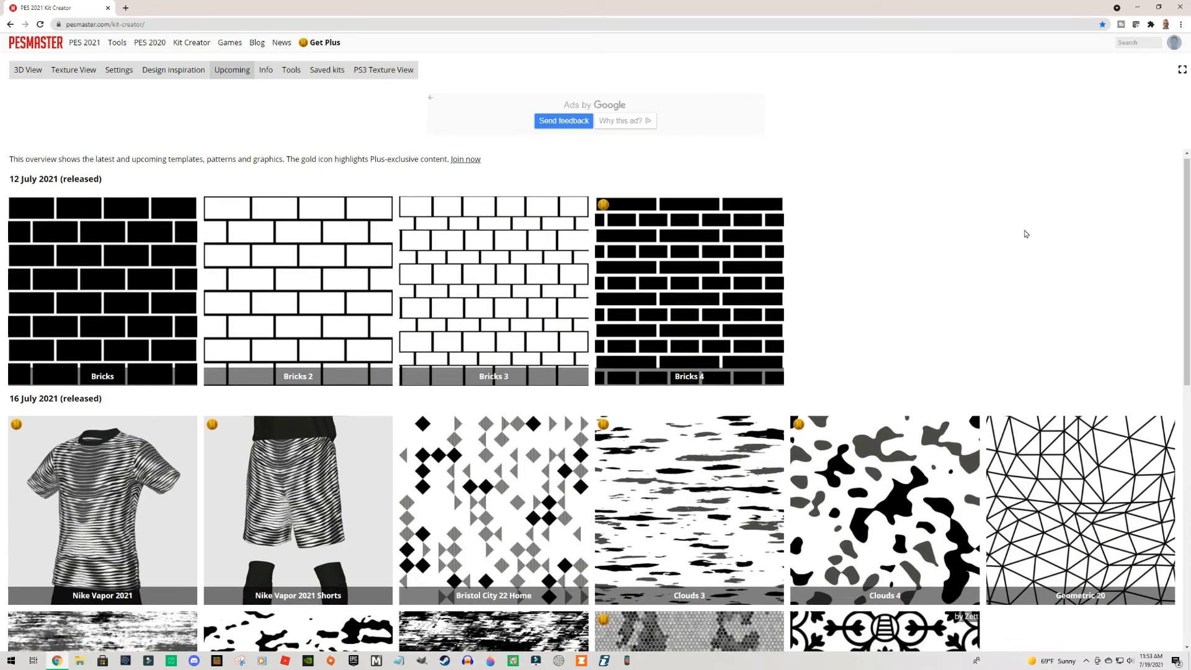
scroll(1026, 234, down, 2)
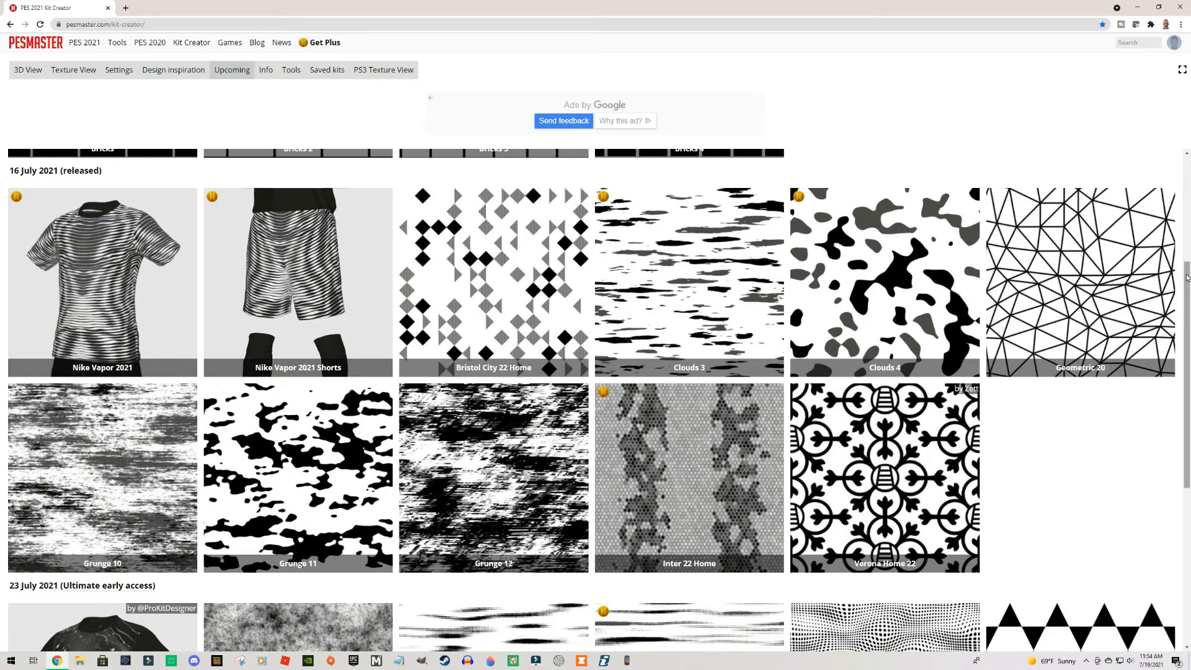
drag(1186, 283, 1188, 331)
scroll(1188, 379, down, 2)
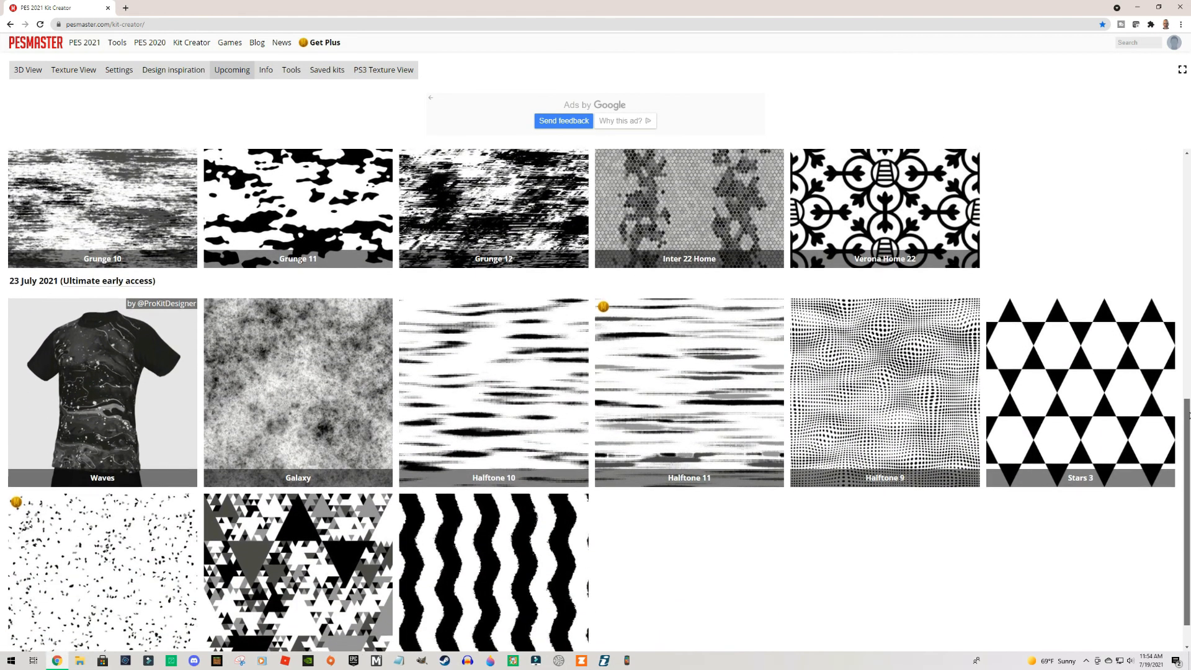
scroll(1188, 379, up, 8)
drag(1187, 292, 1187, 268)
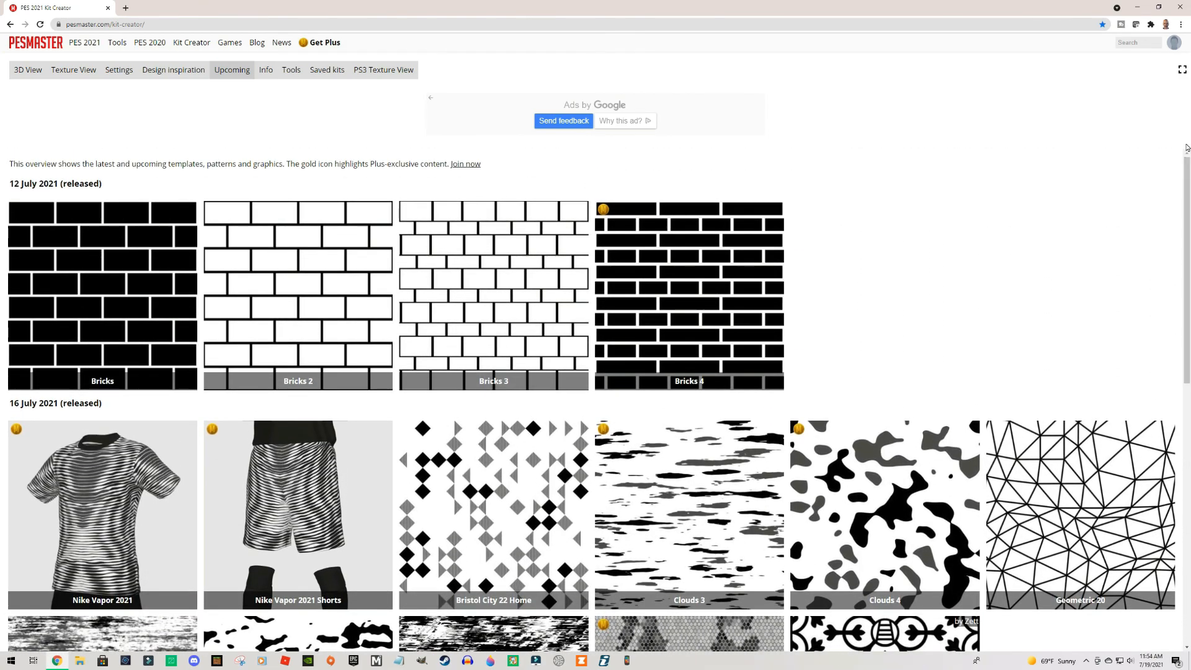
- Open the kit creator's info page and read its FAQ article of tips and tricks, closing the article when done
click(269, 70)
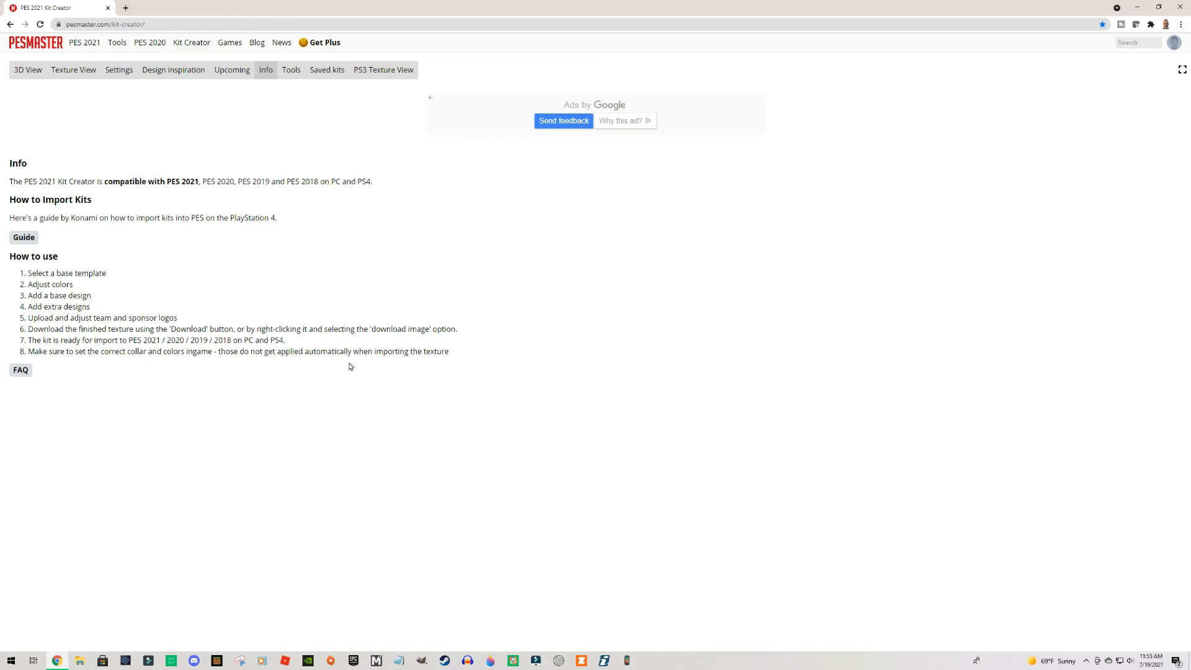
click(27, 371)
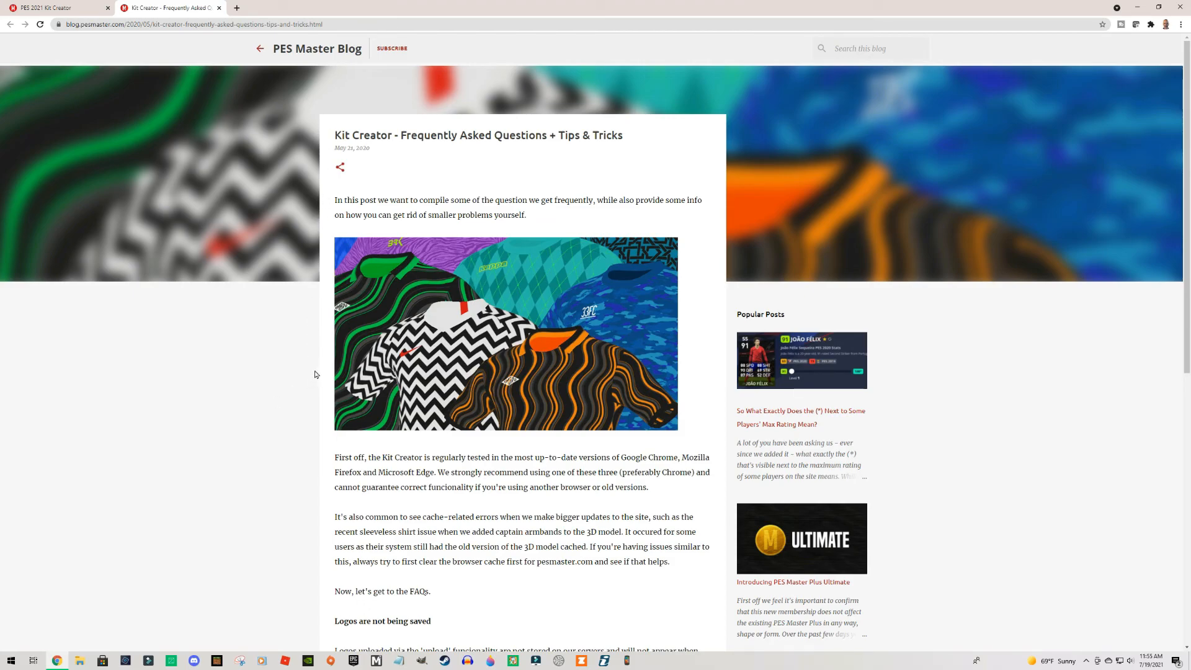
scroll(314, 375, down, 1)
scroll(314, 375, down, 3)
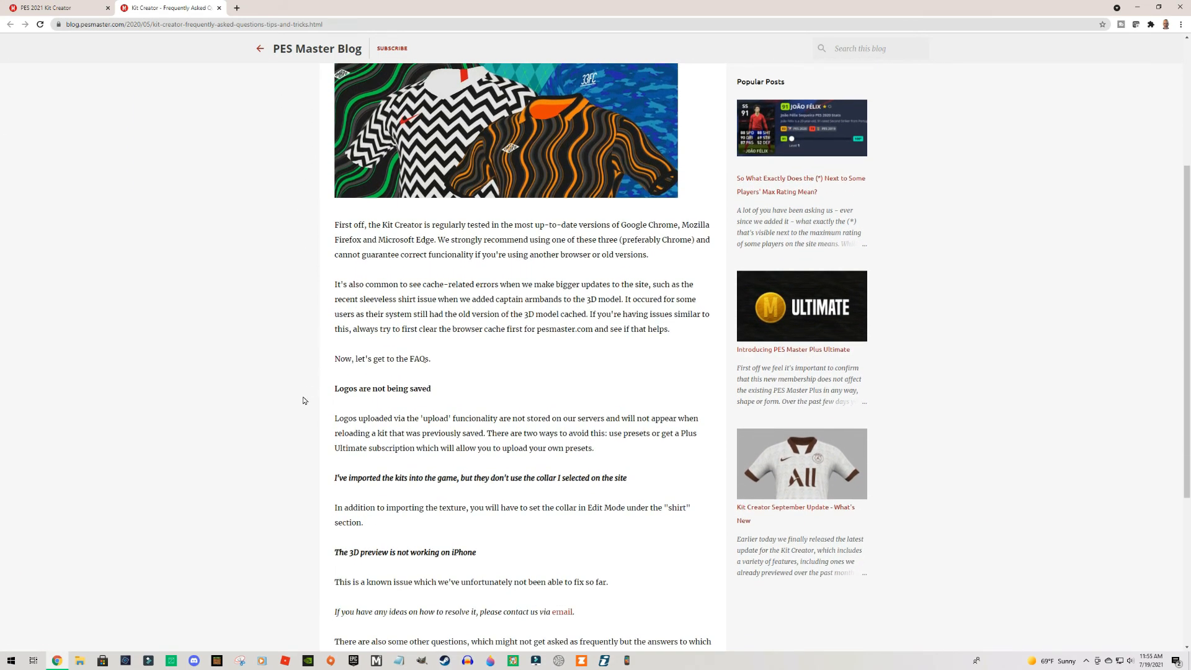
scroll(300, 384, down, 3)
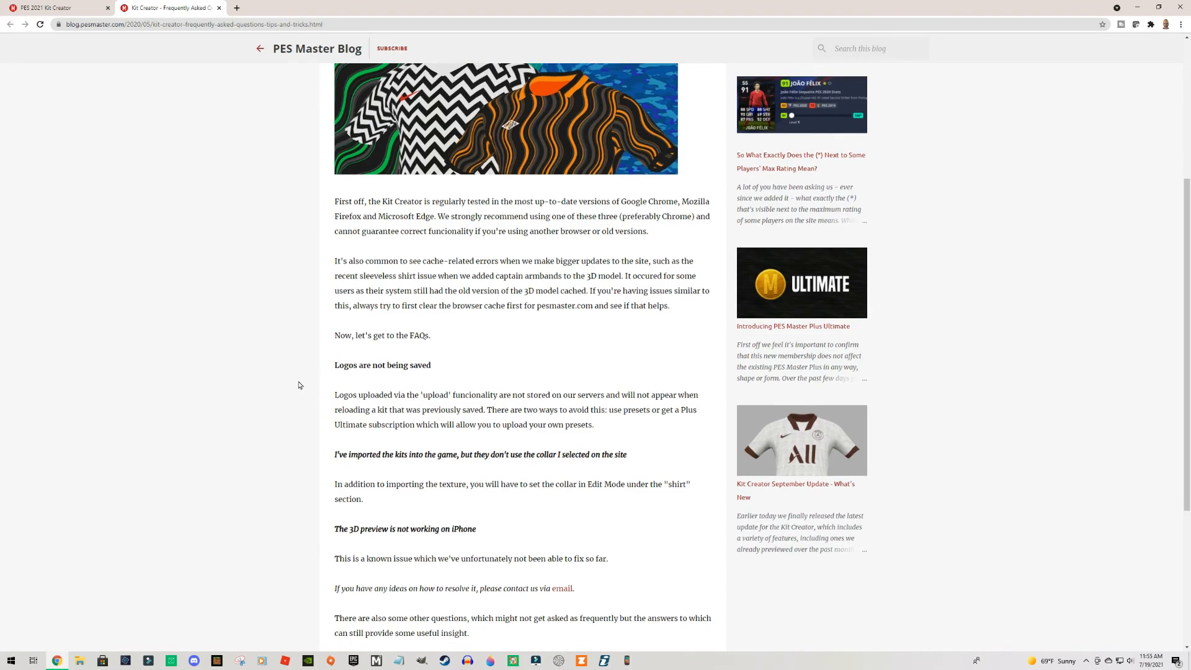
scroll(300, 384, down, 2)
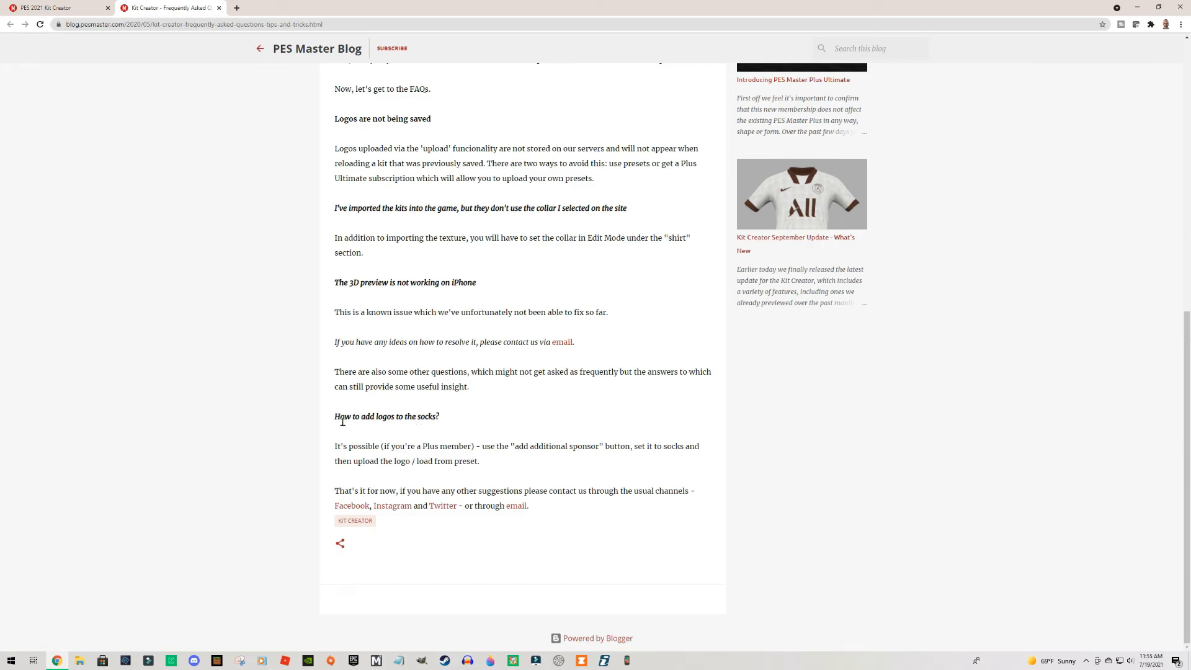
scroll(318, 422, up, 8)
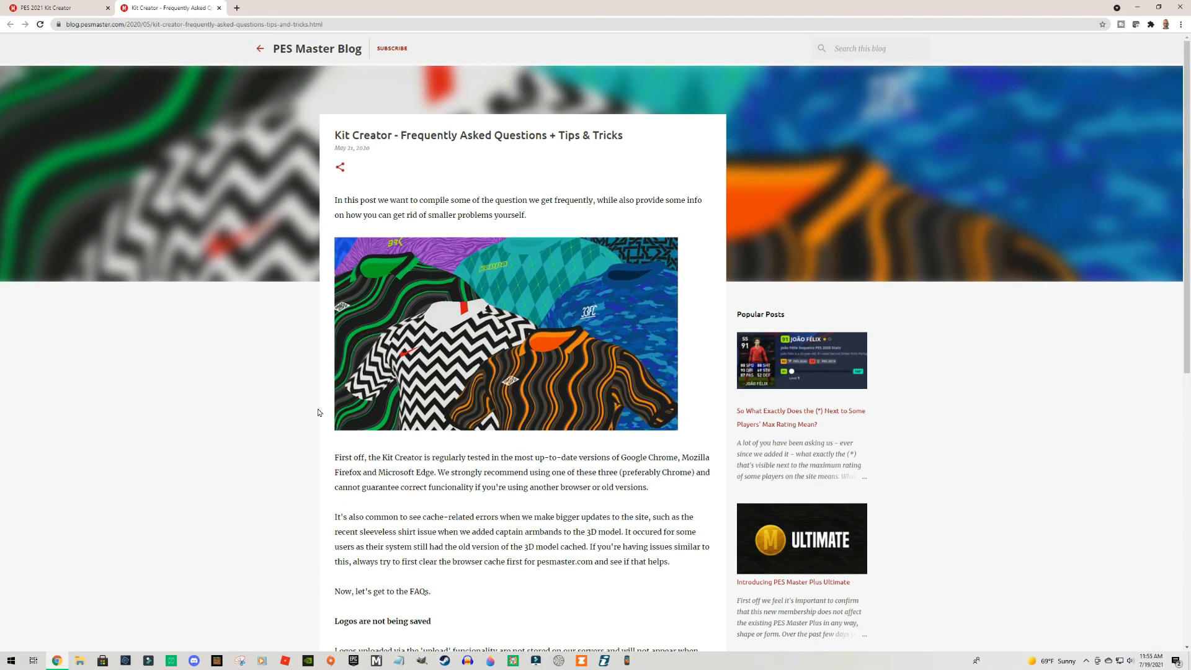
click(218, 9)
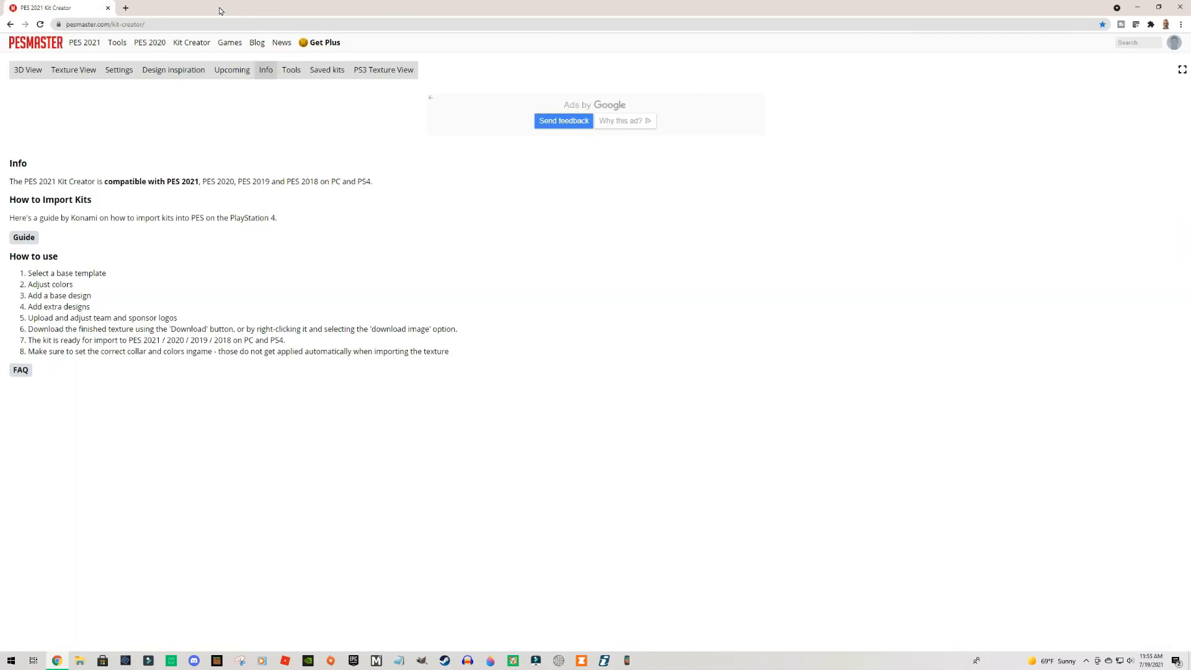
- Open the kit creator's tools overview and view the Kit Converter page, closing the converter when done
click(294, 72)
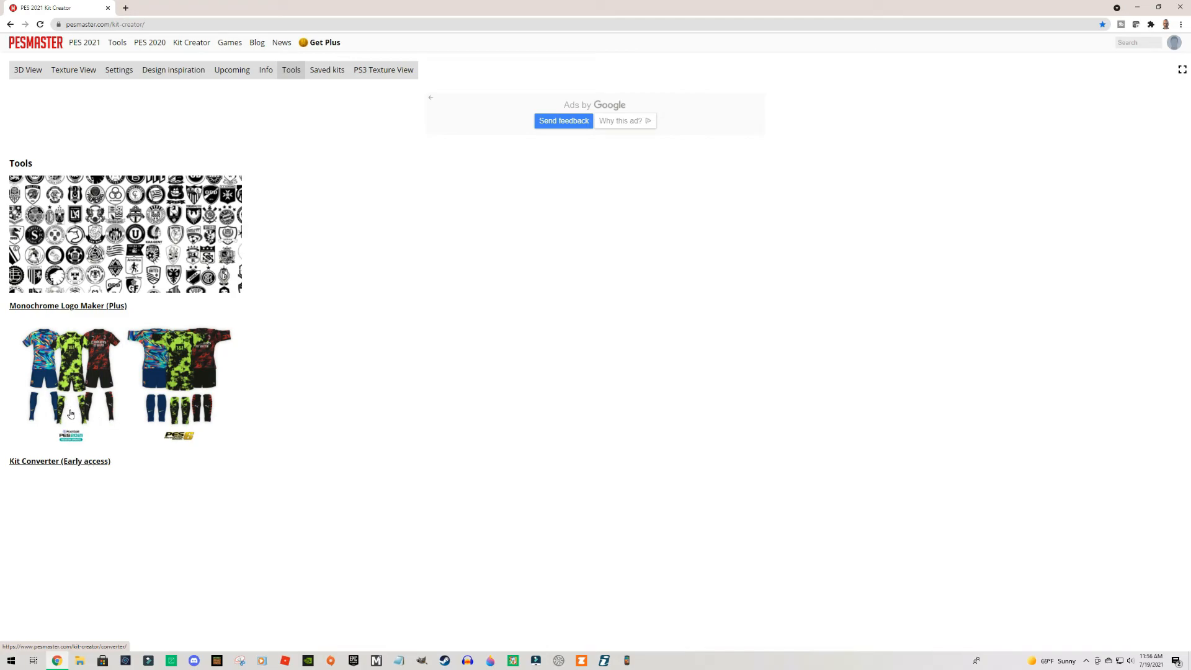
click(50, 462)
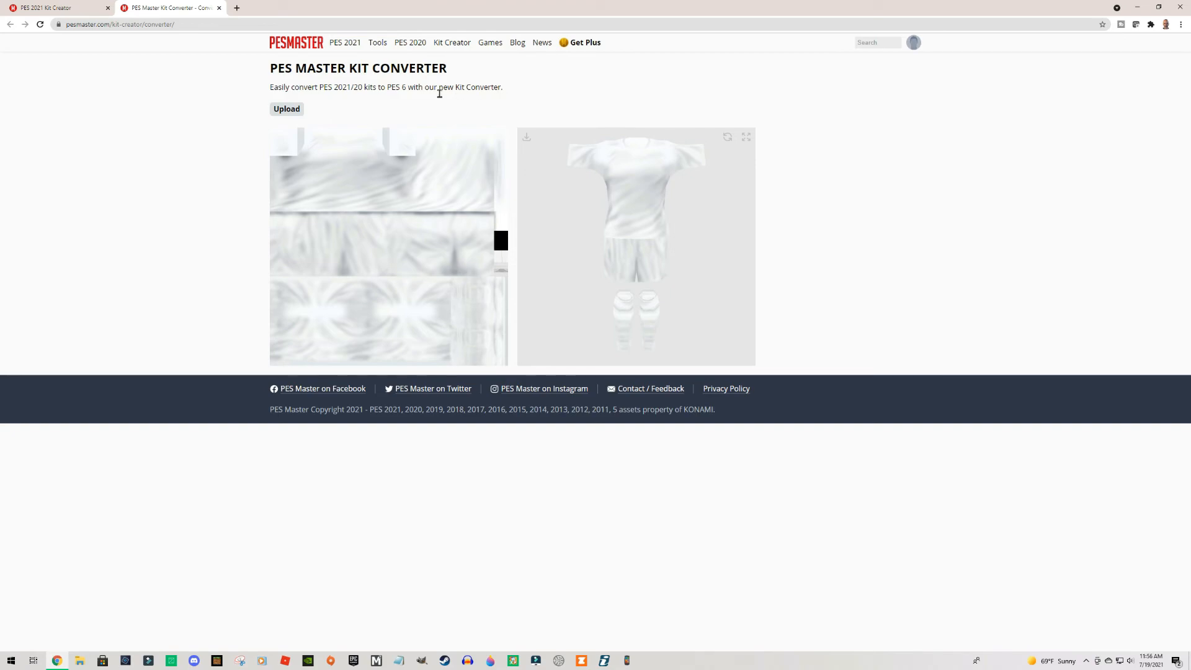
click(217, 8)
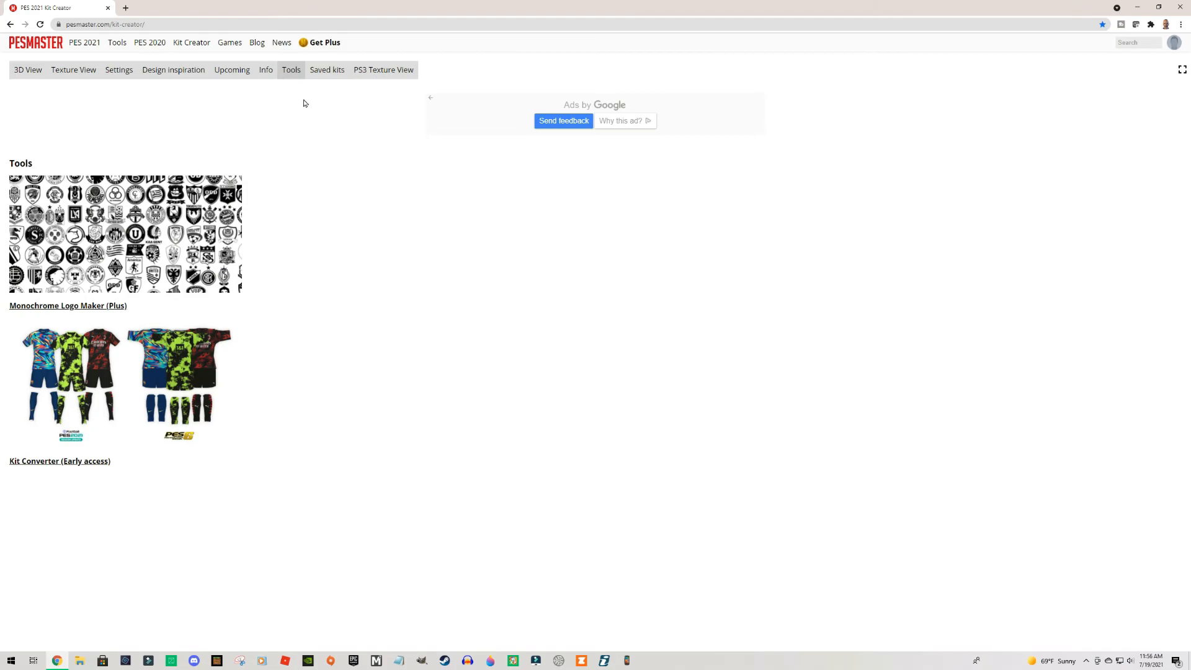
- Check the saved kits page, close it, and display the kit's PS3 texture view
click(332, 74)
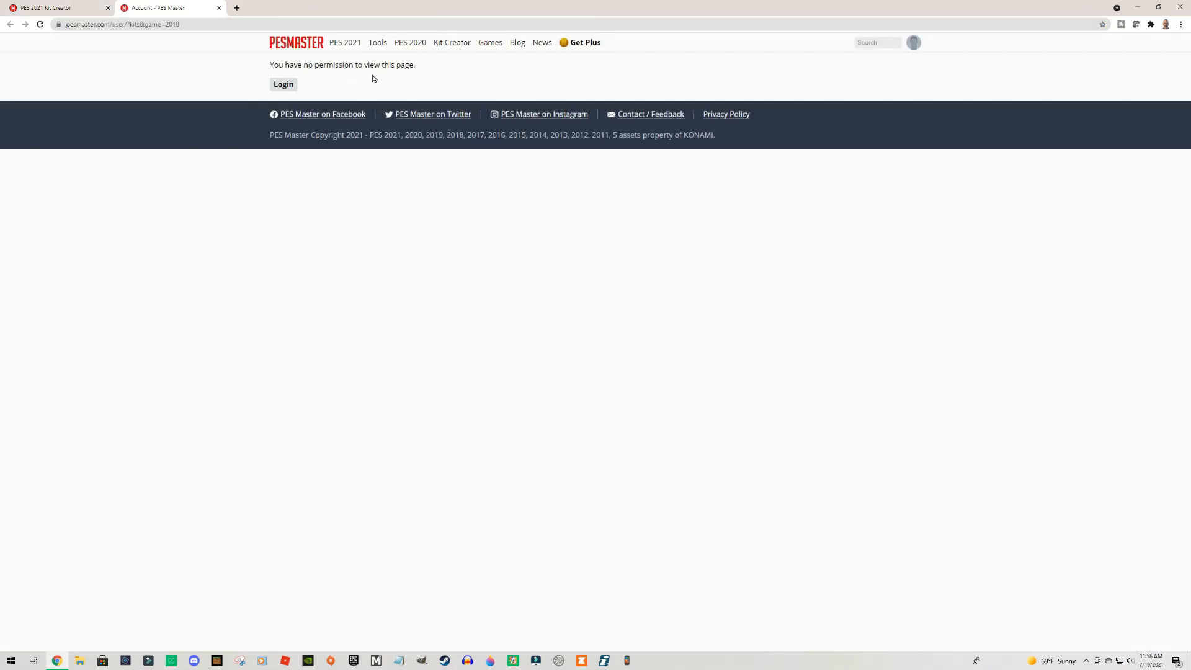
click(219, 8)
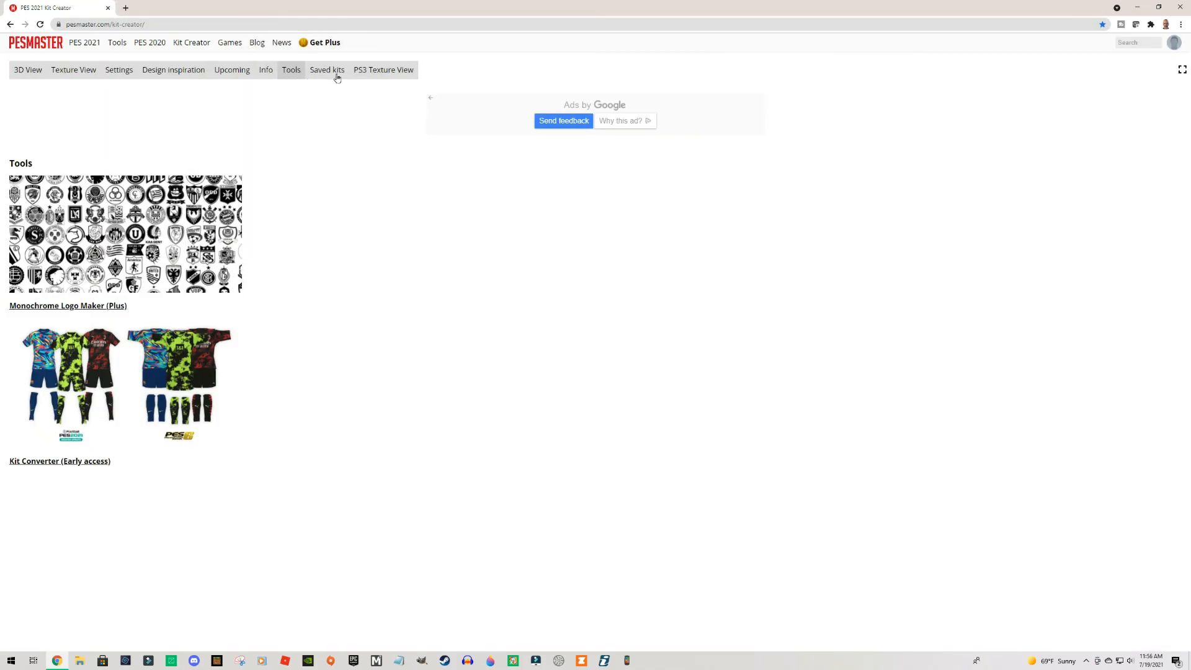
click(391, 72)
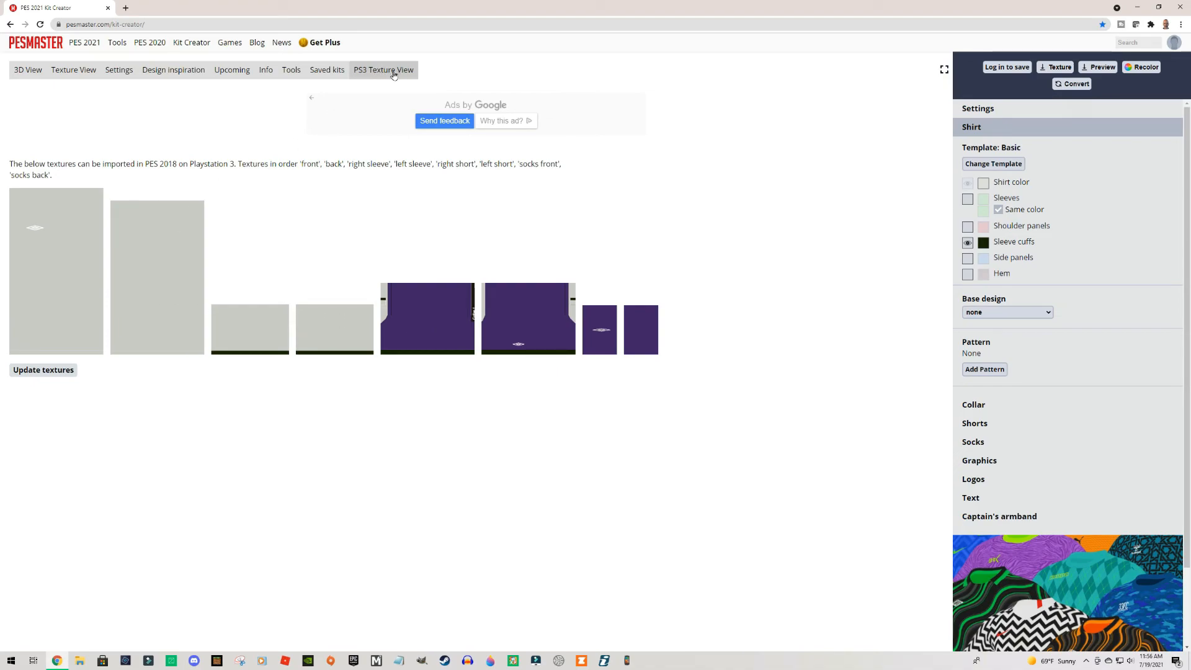
- Return to the 3D view and inspect the shirt and the full kit from different angles
click(29, 73)
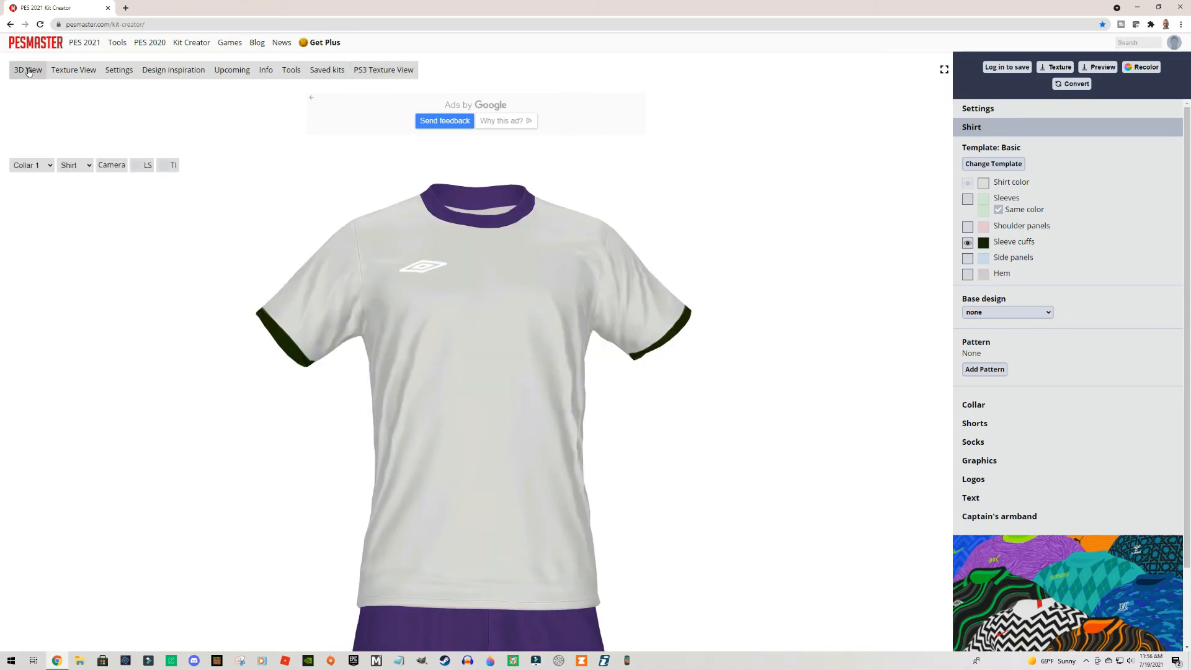
drag(747, 203, 596, 226)
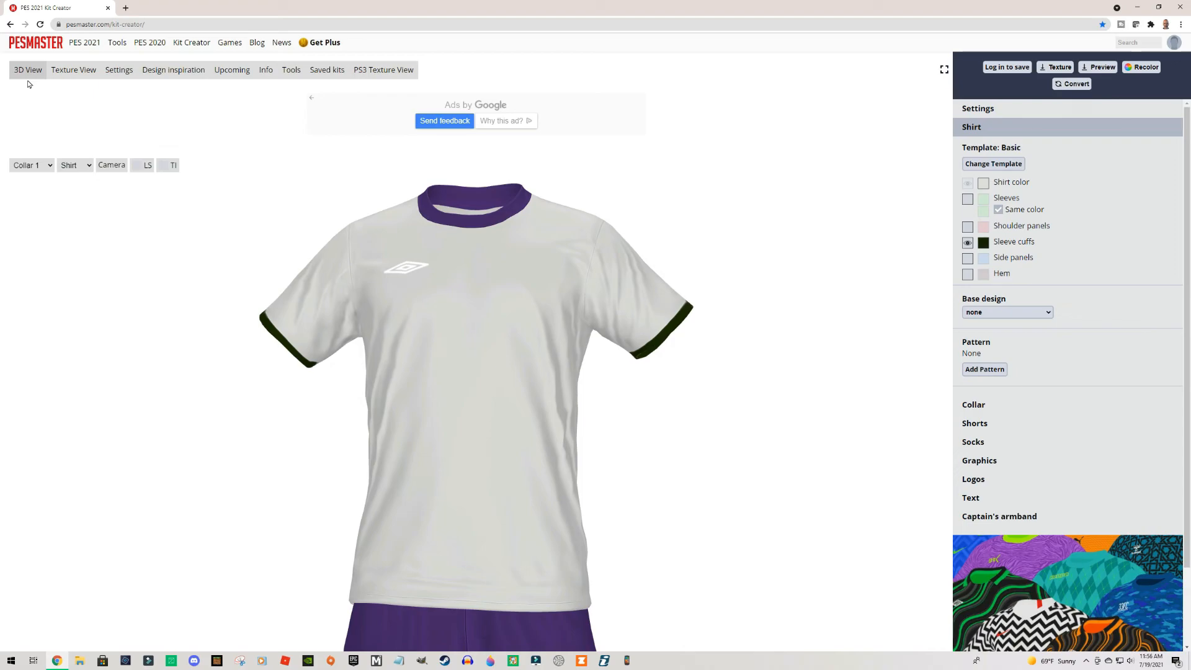
mouse_move(273, 298)
mouse_down()
mouse_move(213, 281)
mouse_move(281, 297)
mouse_move(268, 297)
mouse_up()
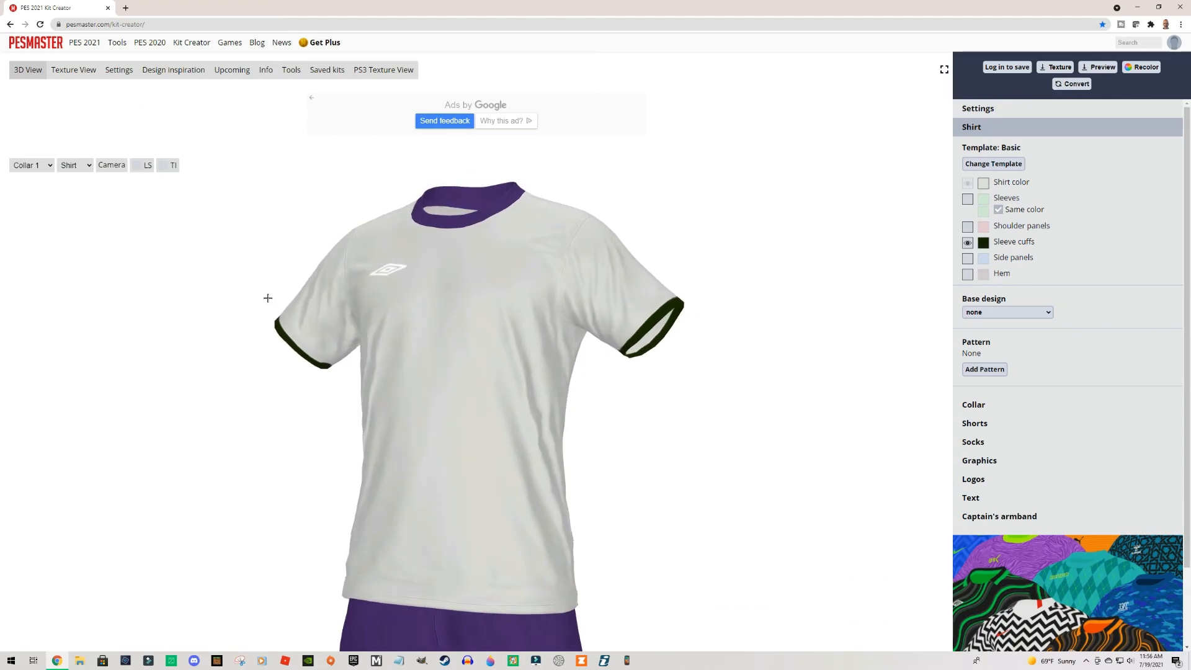
click(90, 167)
click(86, 177)
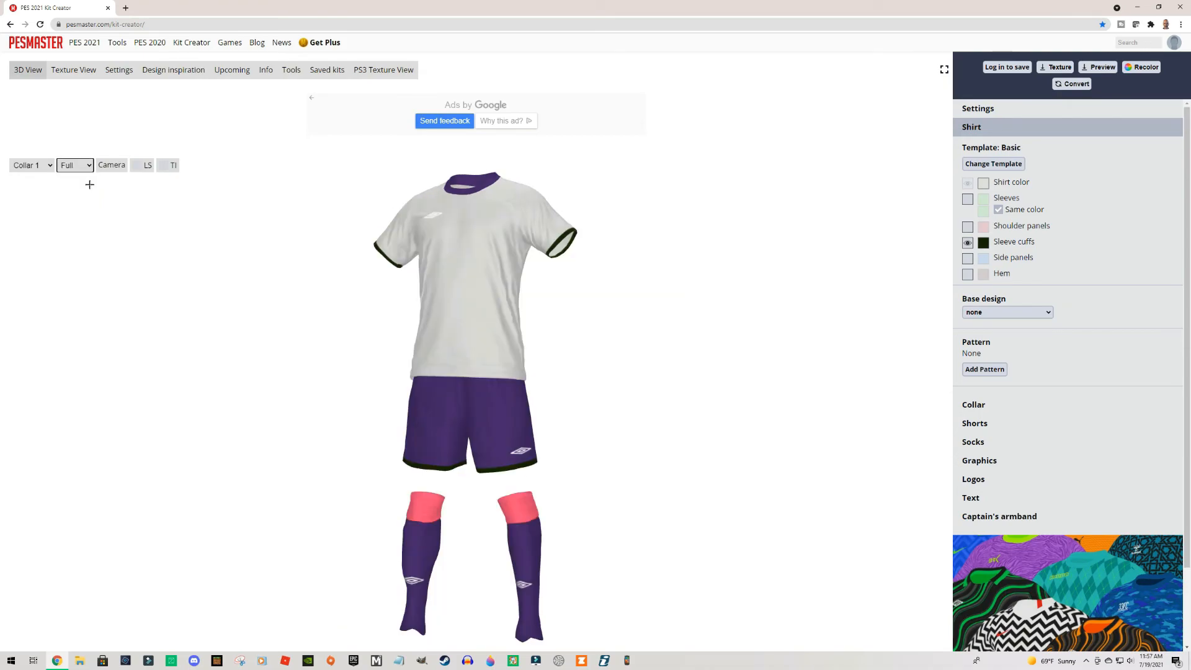
drag(307, 276, 466, 296)
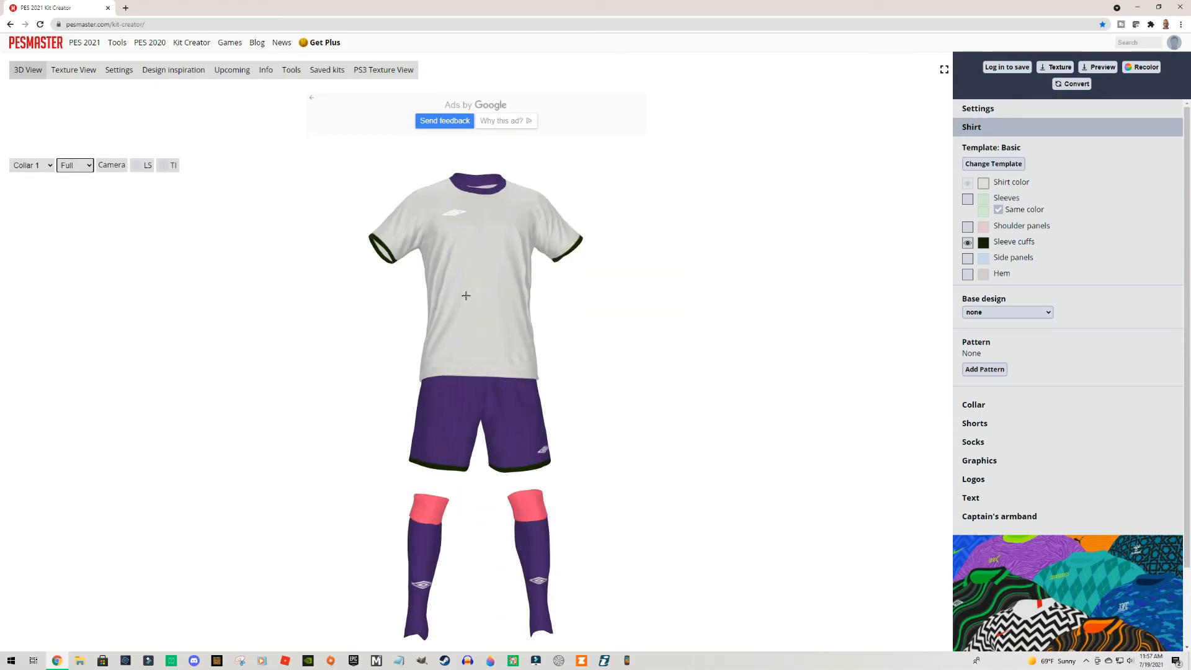
drag(627, 303, 662, 316)
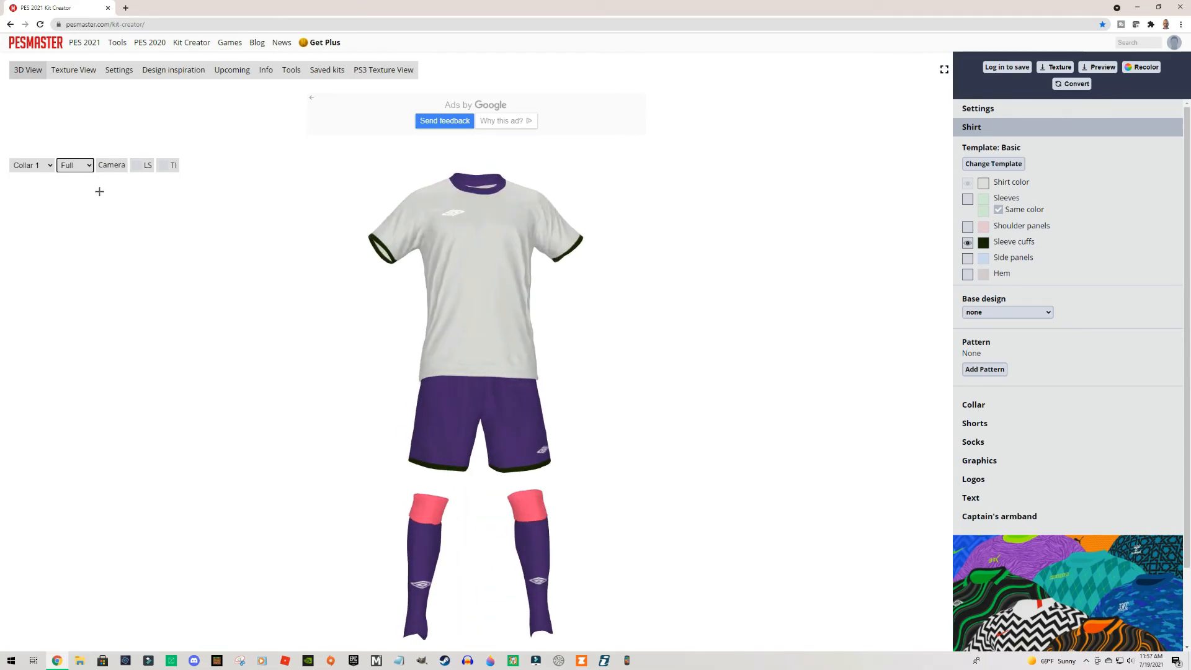
- Focus the 3D view on the shirt, the shorts and the socks in turn, ending with the full kit
click(75, 165)
click(87, 184)
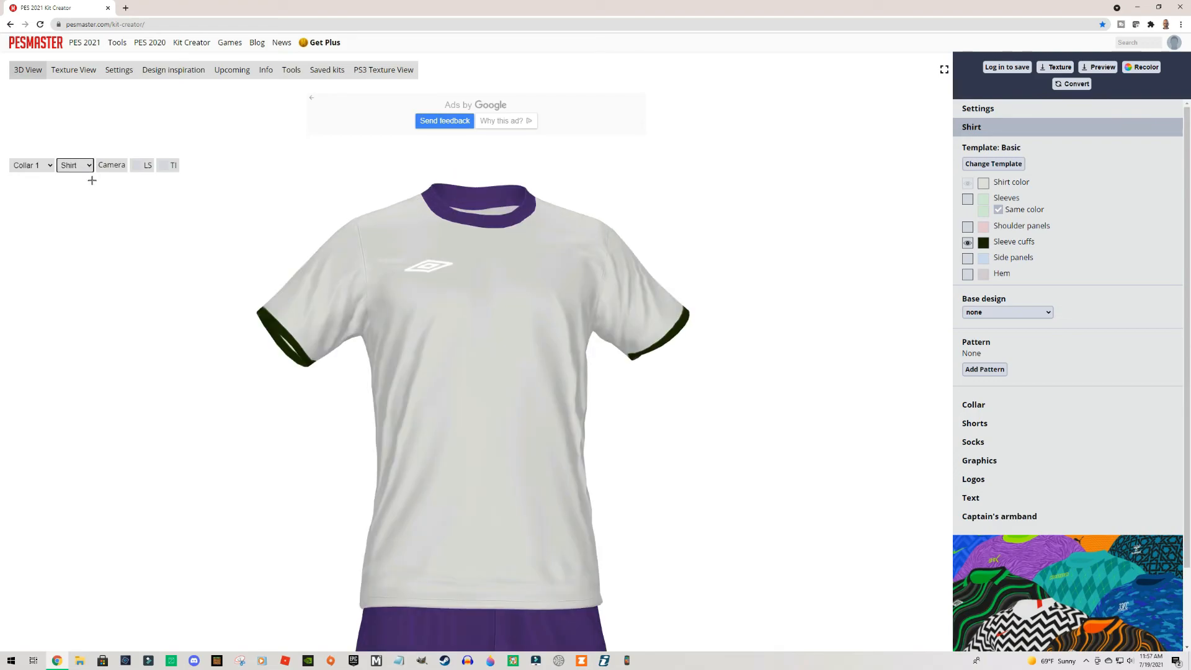
click(87, 166)
click(88, 202)
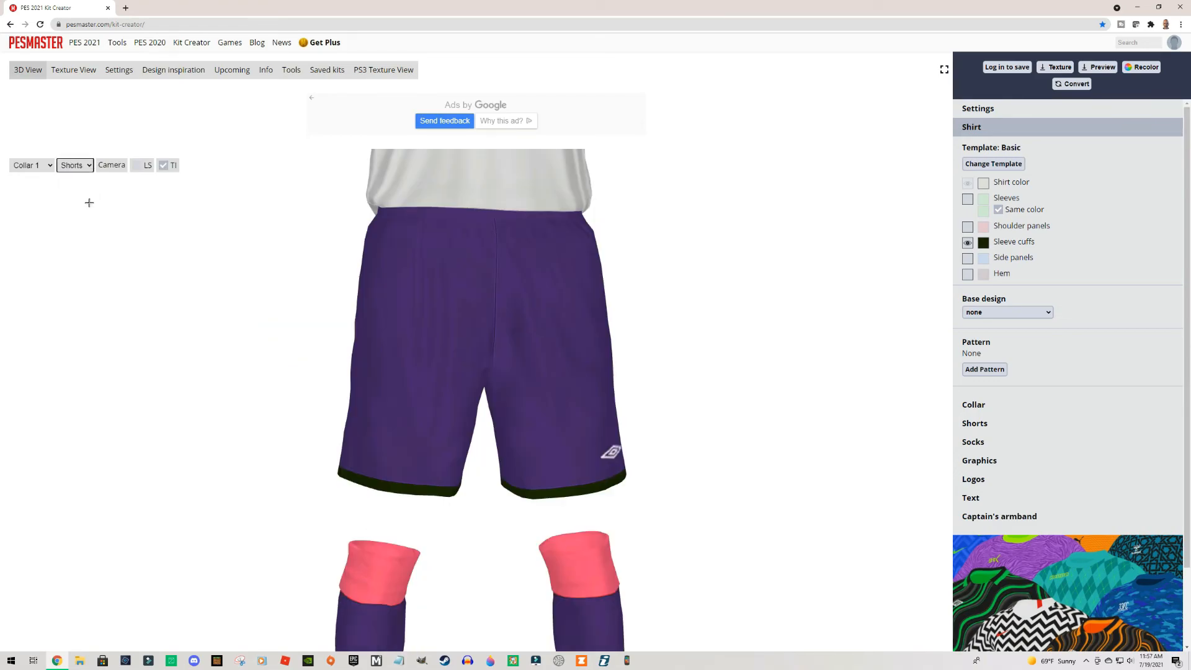
click(90, 165)
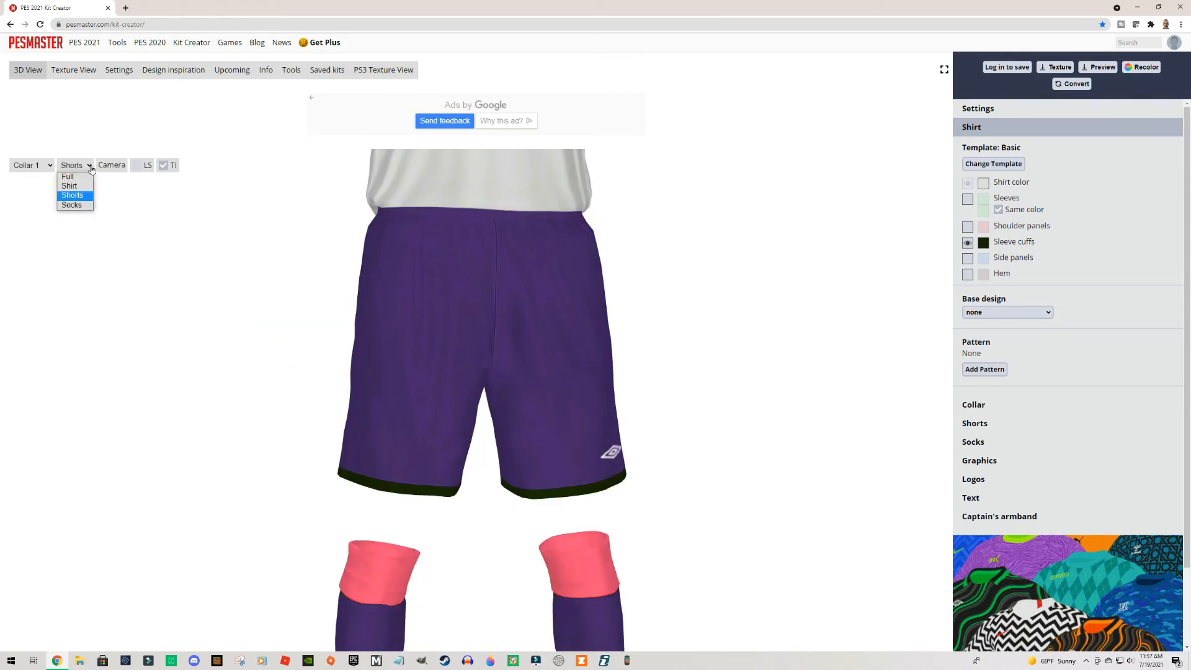
click(86, 207)
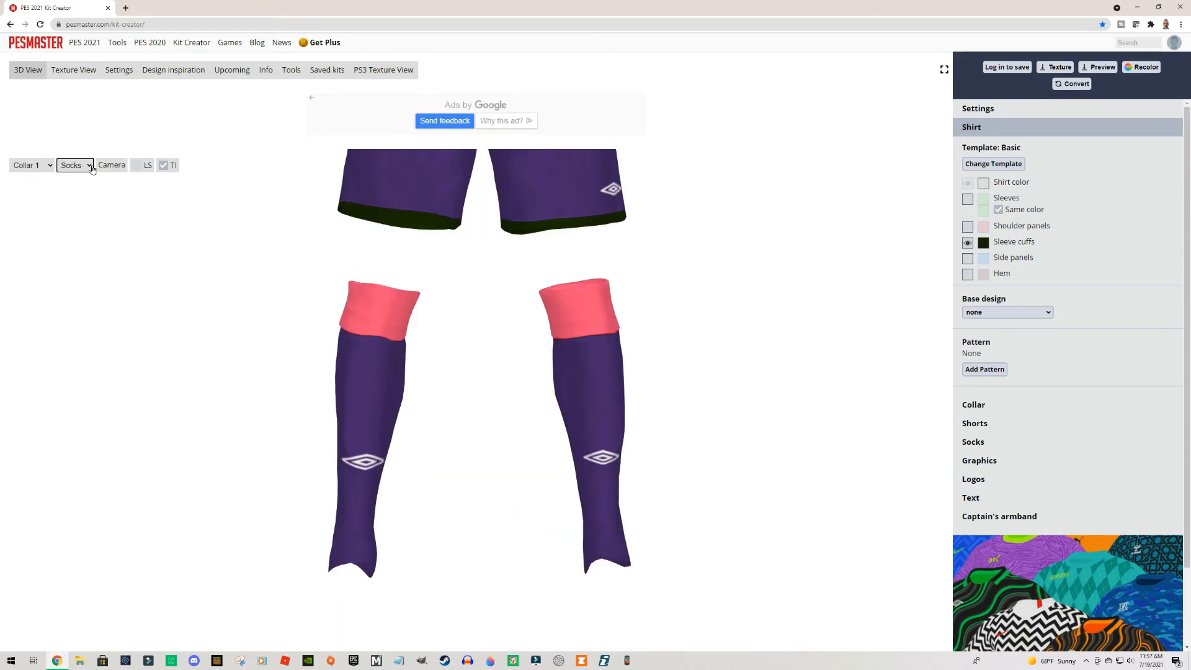
click(89, 165)
click(88, 177)
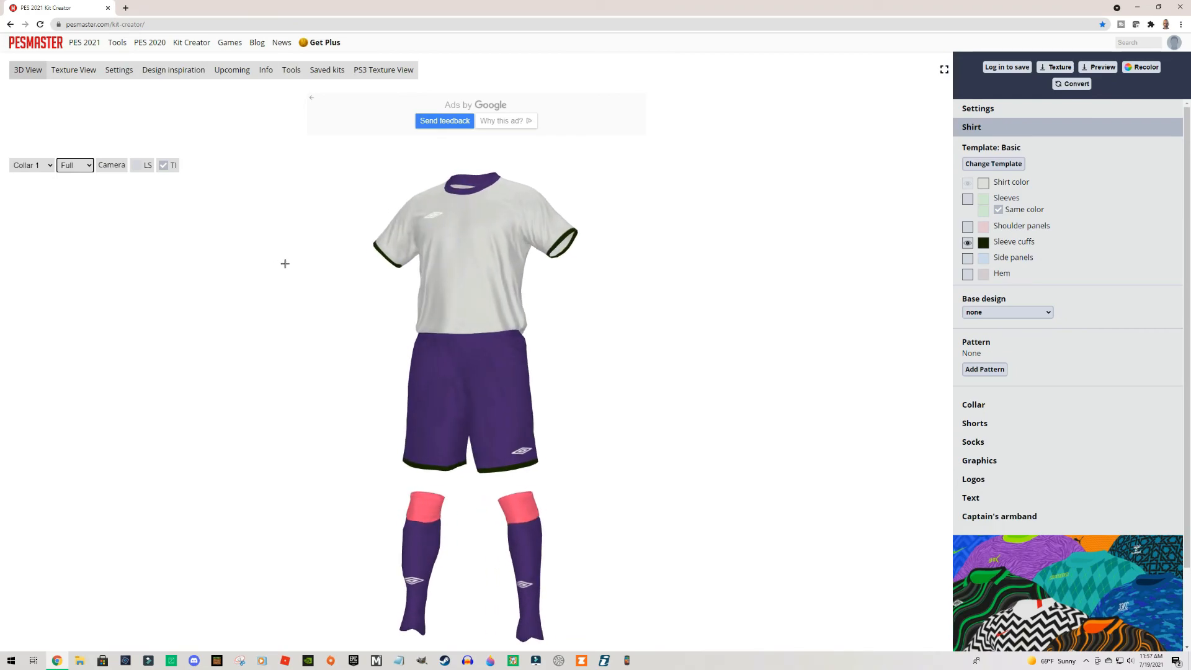
- View the full kit with the Side, Side (back) and Front camera presets
click(124, 166)
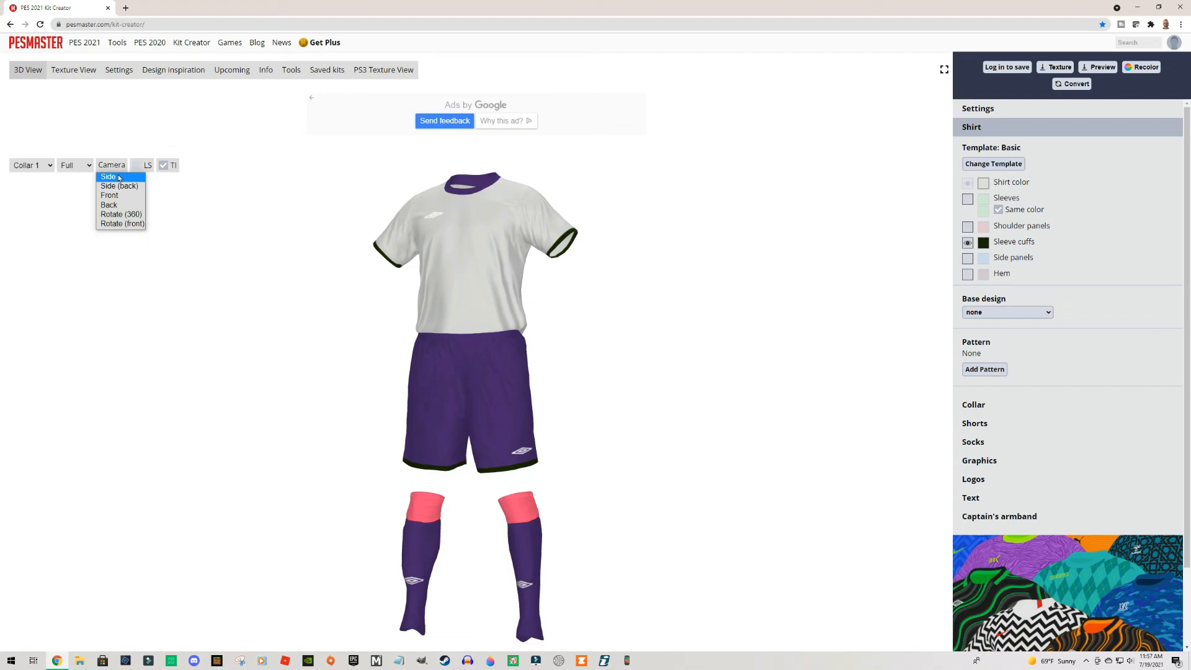
click(120, 179)
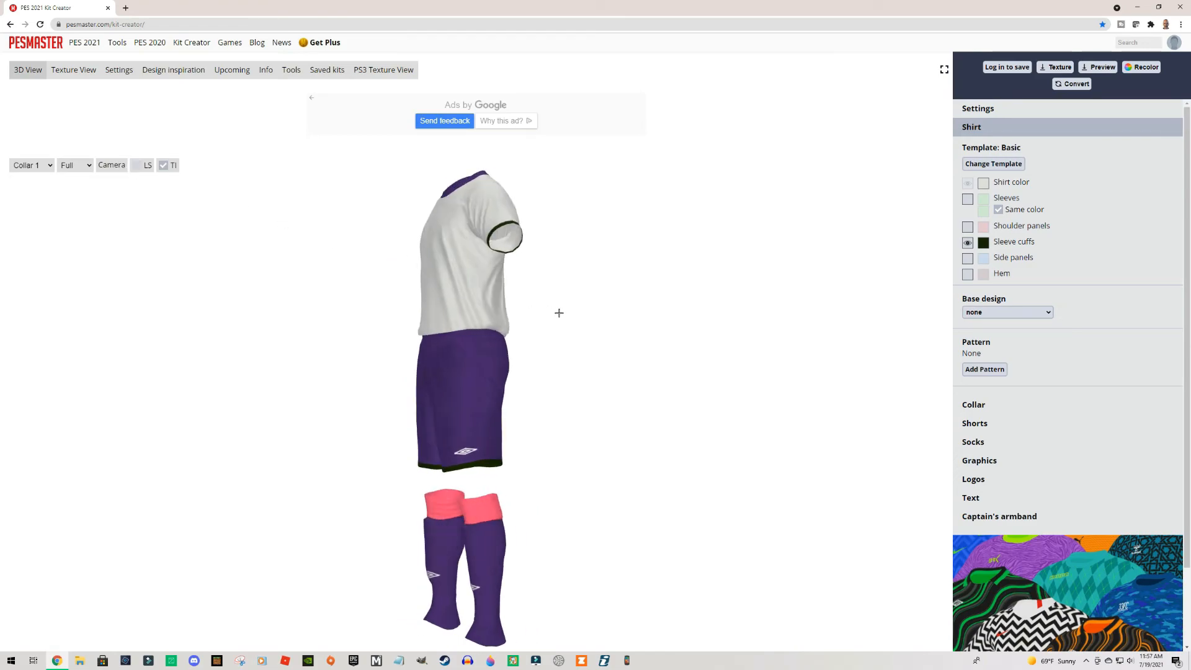
click(123, 167)
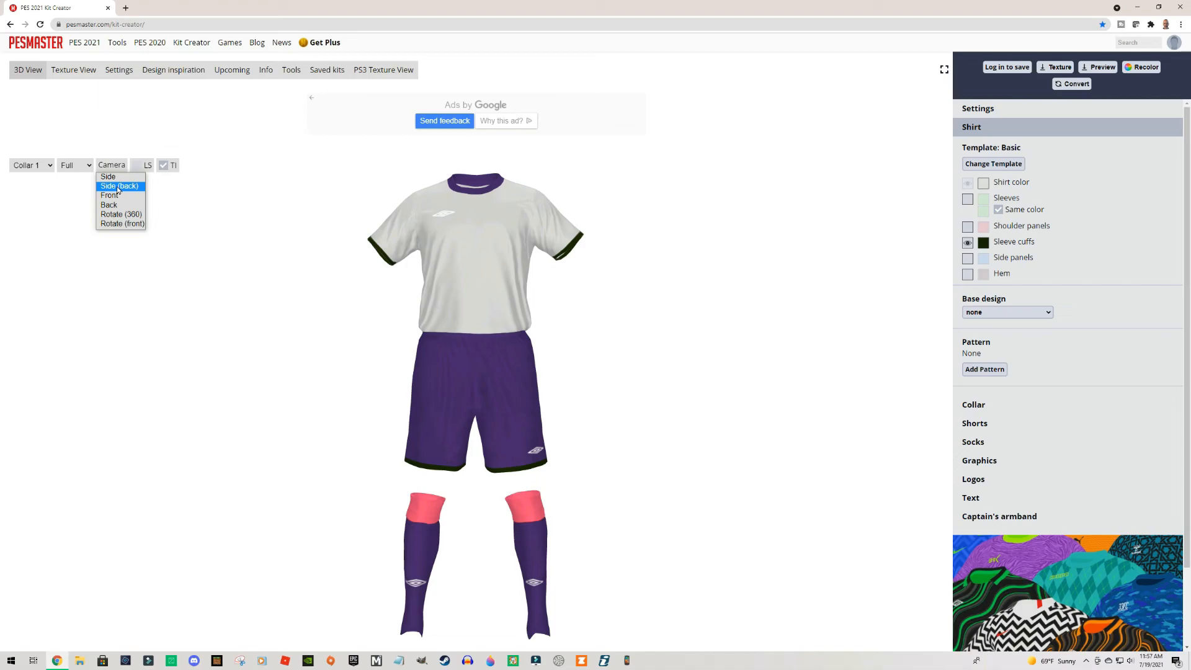
click(118, 187)
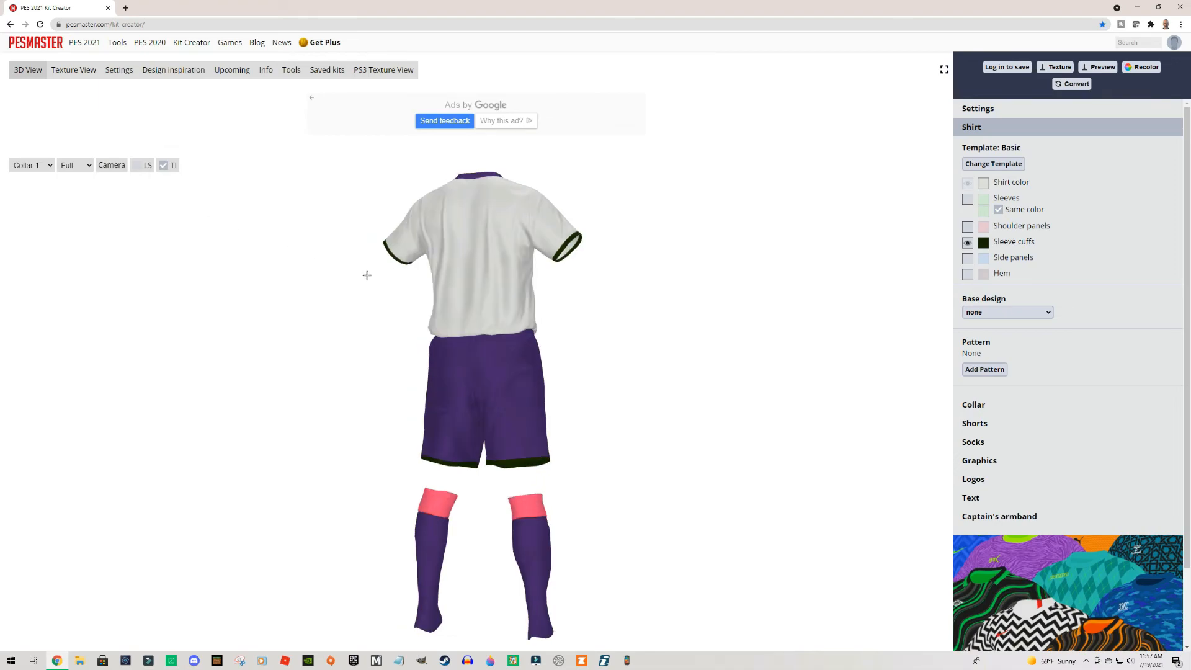
drag(367, 275, 389, 285)
click(123, 173)
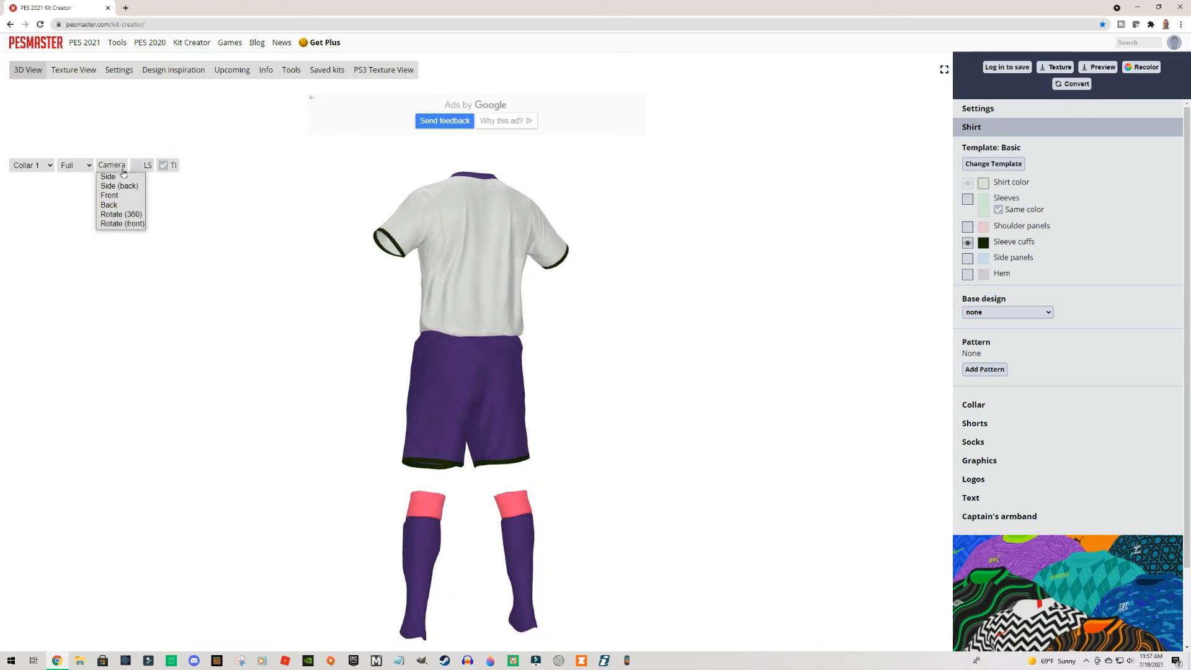
click(122, 197)
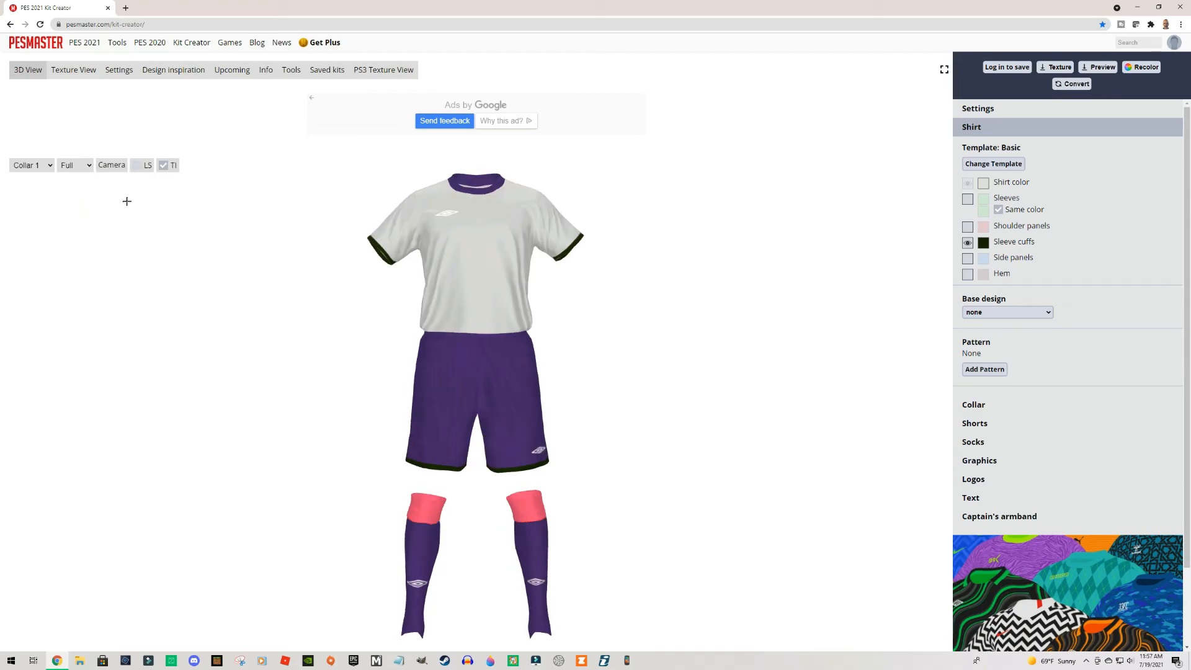
- View the full kit with the Back, Rotate (360) and Rotate (front) camera presets, returning to the Front preset
click(125, 173)
click(118, 206)
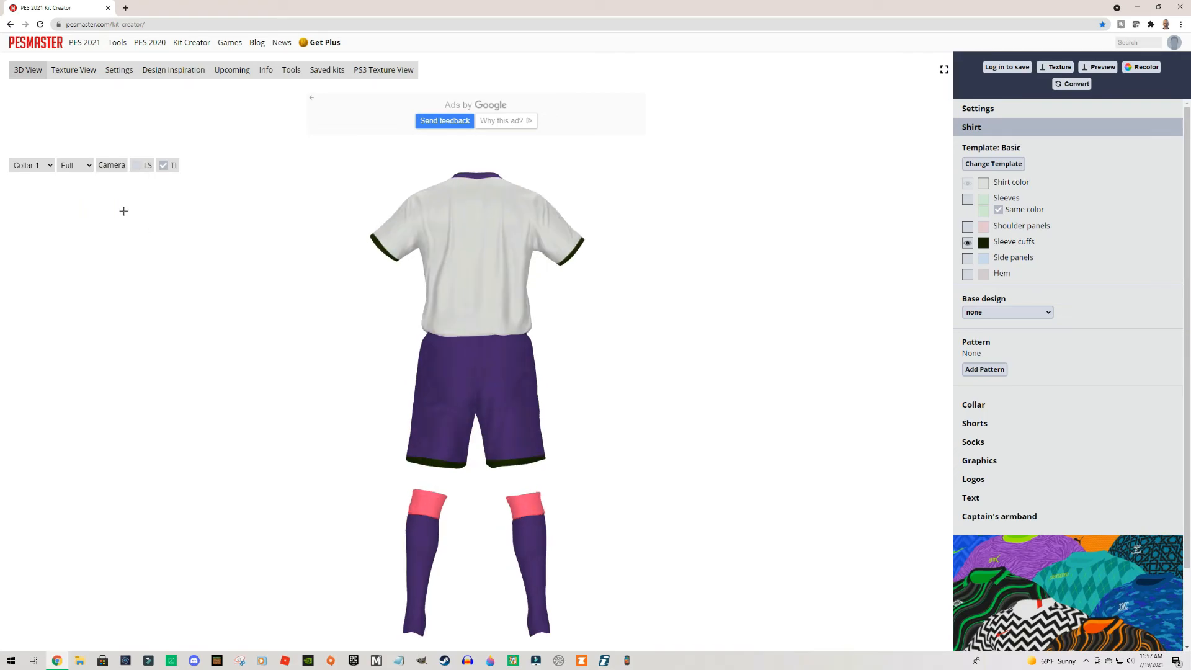
click(117, 169)
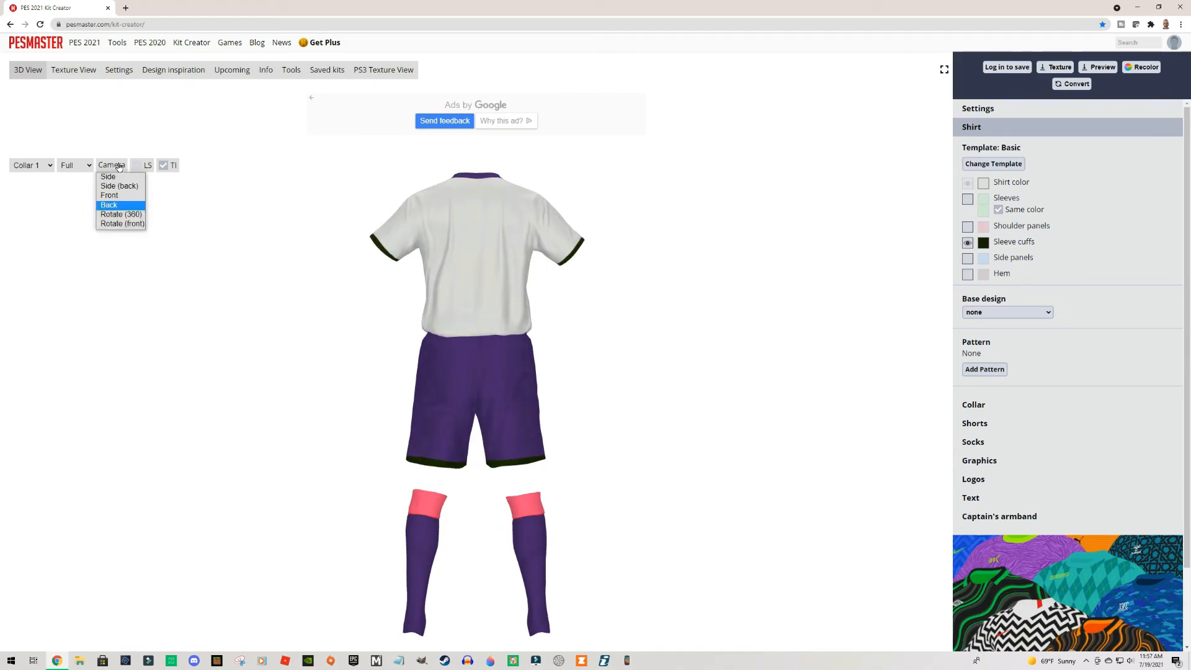
click(124, 215)
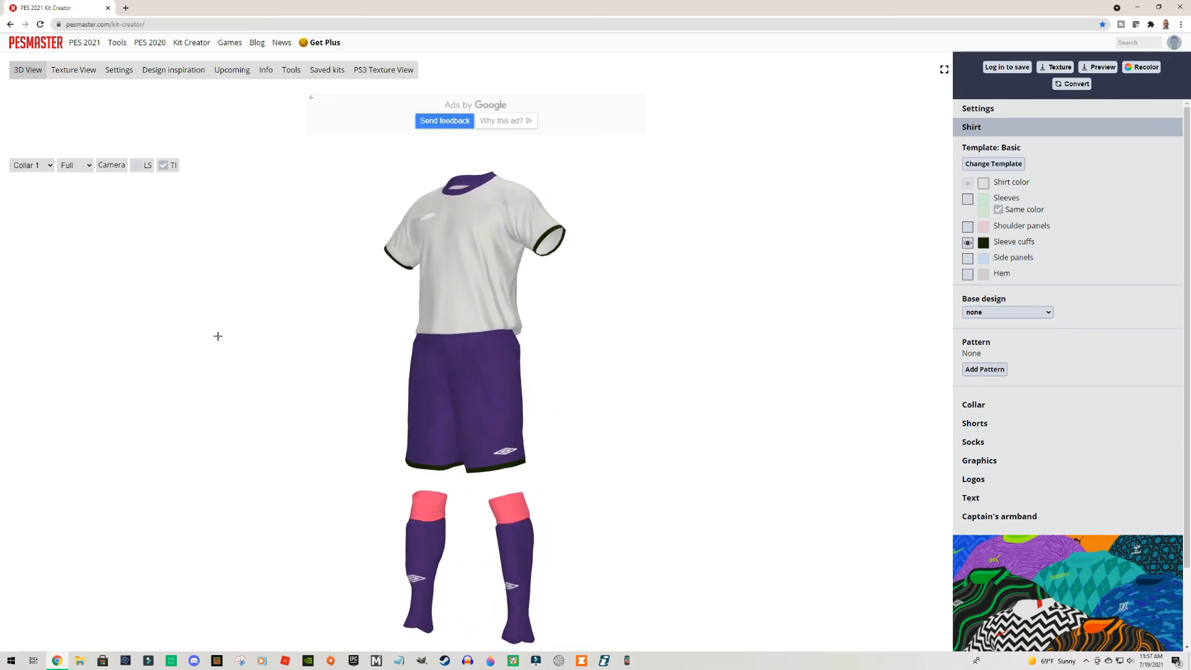
click(118, 167)
click(131, 224)
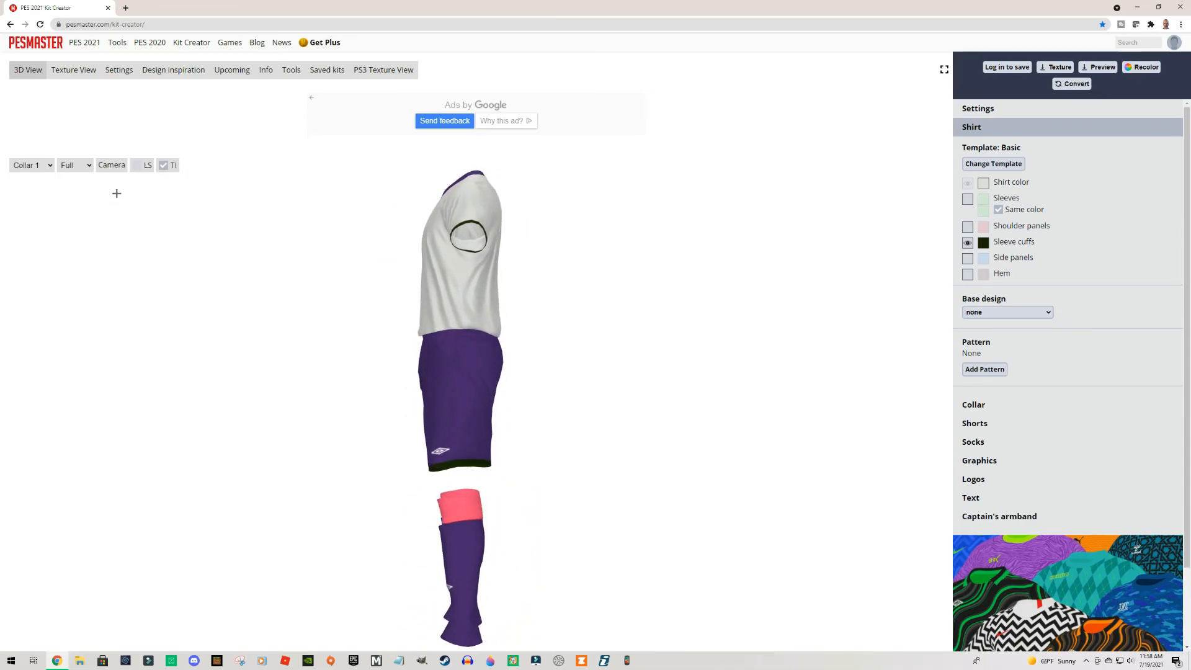
click(120, 165)
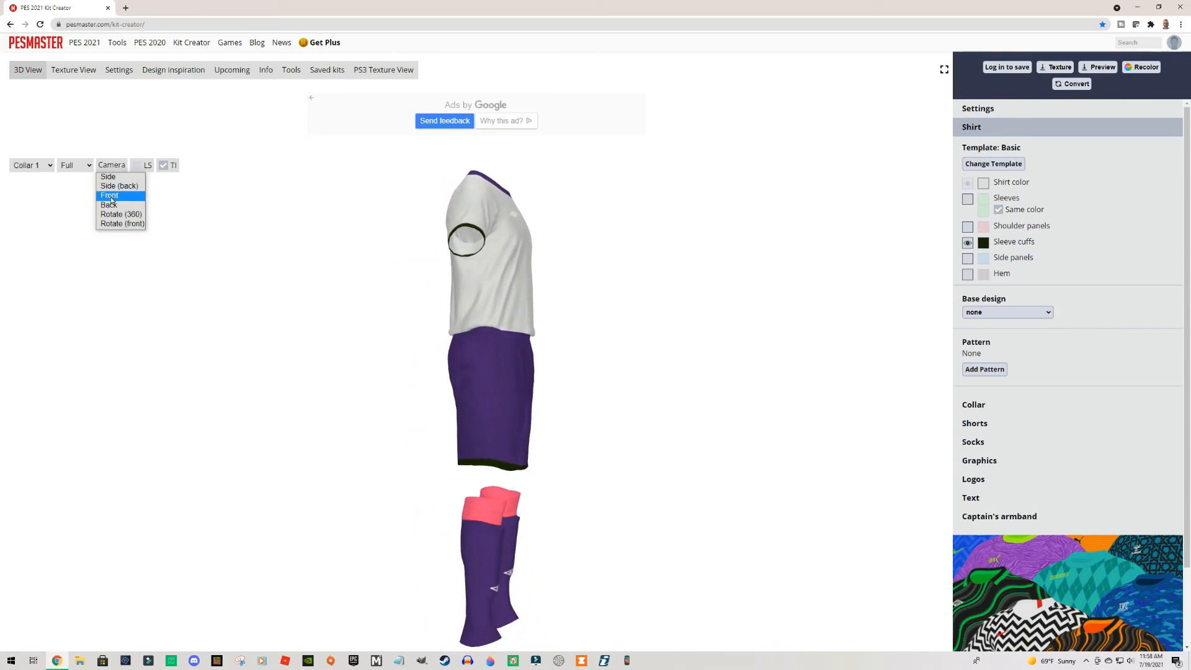
click(112, 198)
mouse_move(606, 369)
mouse_down()
mouse_move(555, 374)
mouse_move(610, 373)
mouse_move(598, 373)
mouse_up()
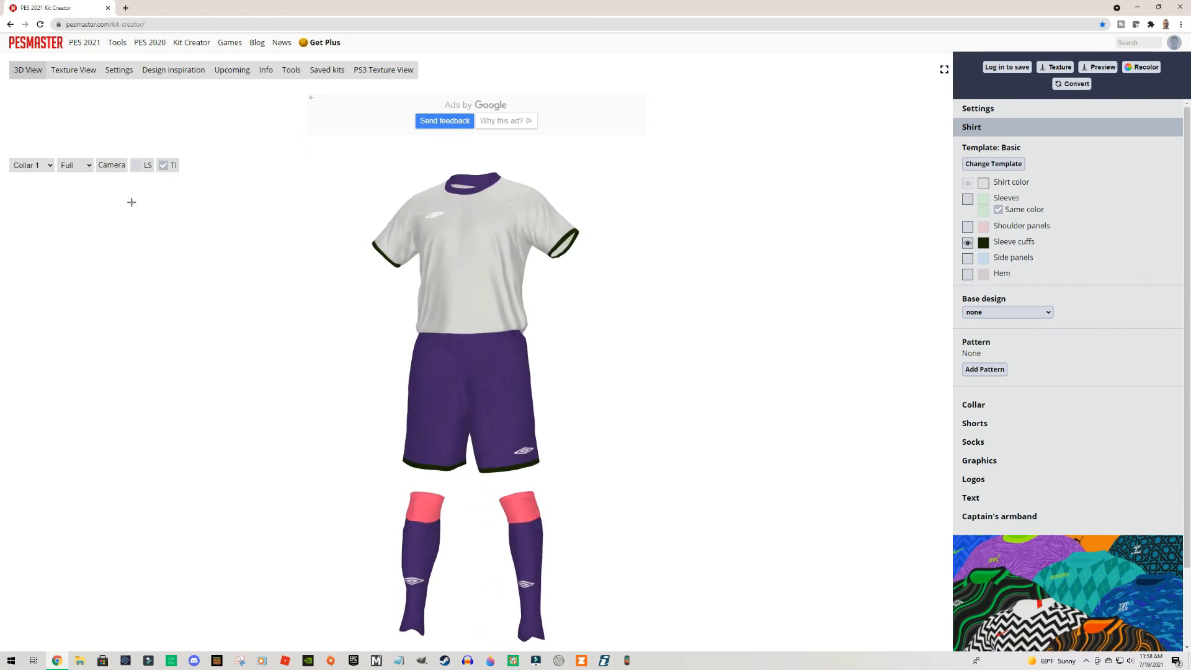
- Preview the shirt with long sleeves and return it to short sleeves
click(139, 165)
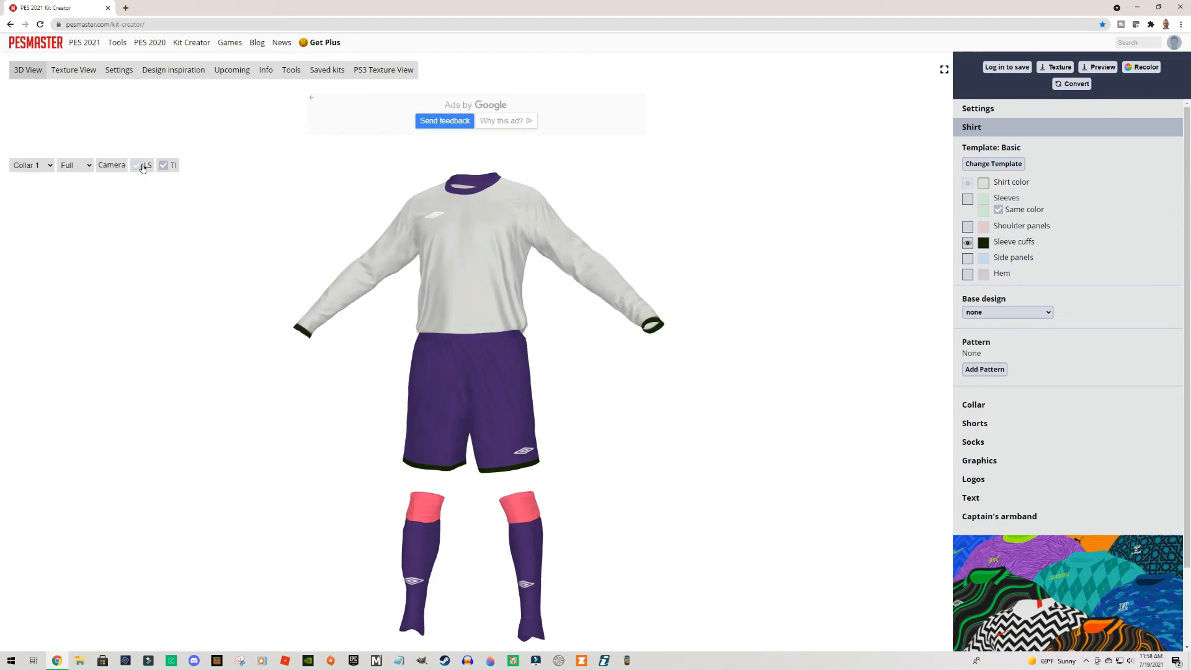
click(142, 166)
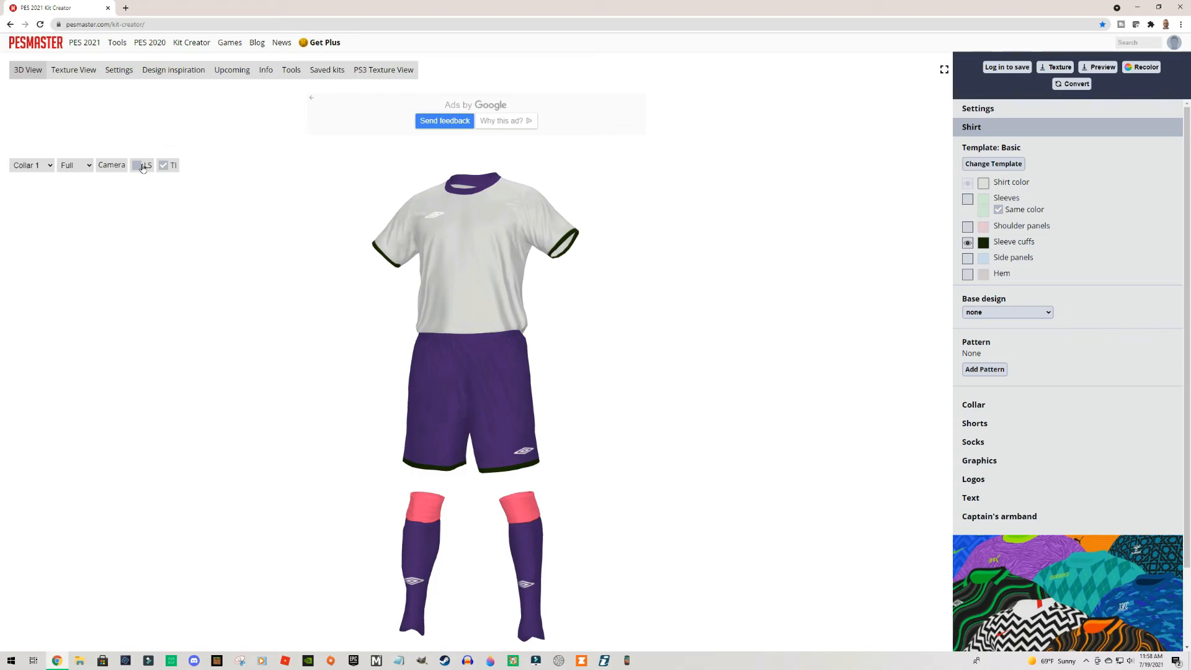
click(142, 166)
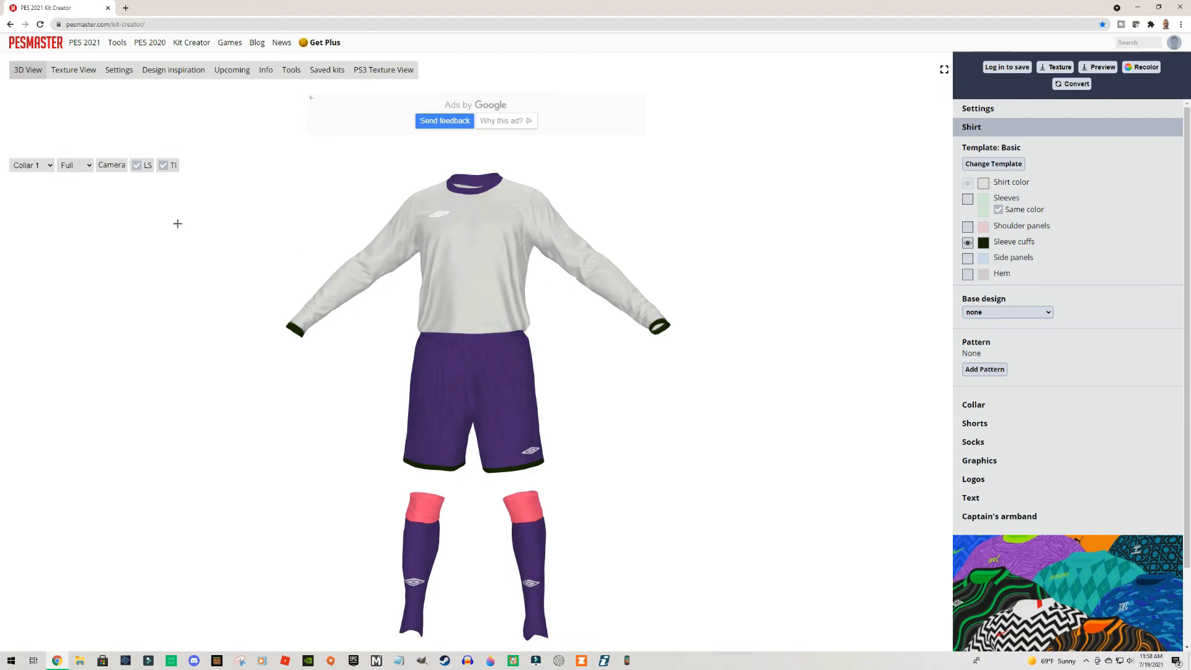
click(141, 165)
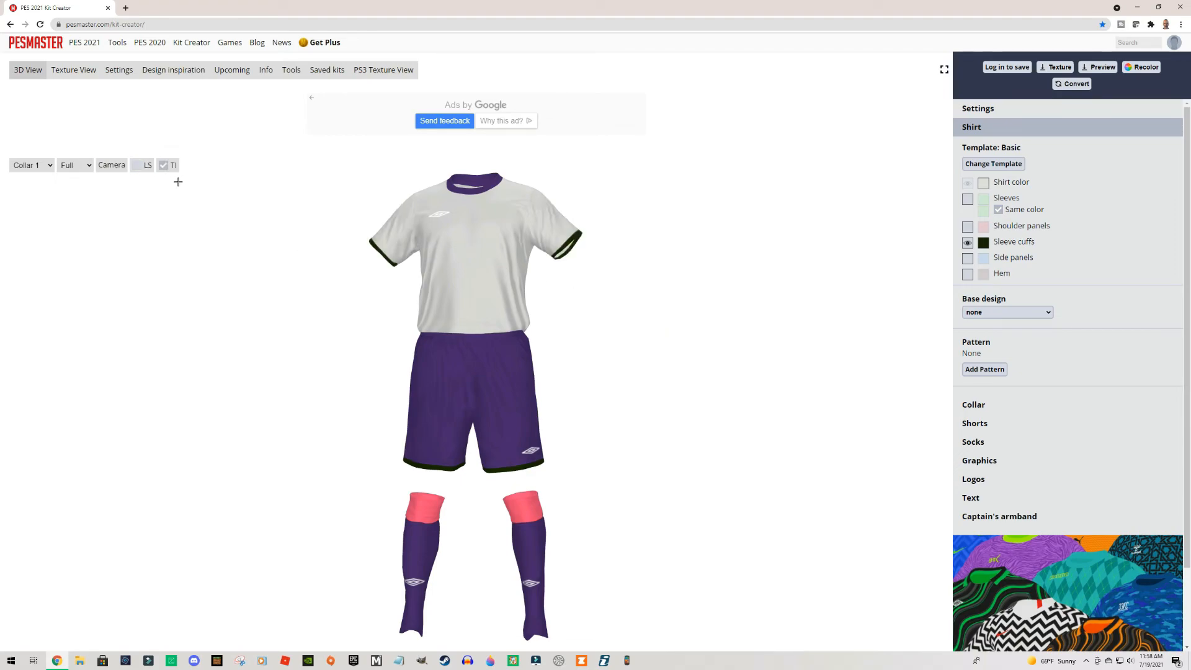
- Compare the shirt tucked in and untucked, leaving it untucked over the shorts
click(166, 166)
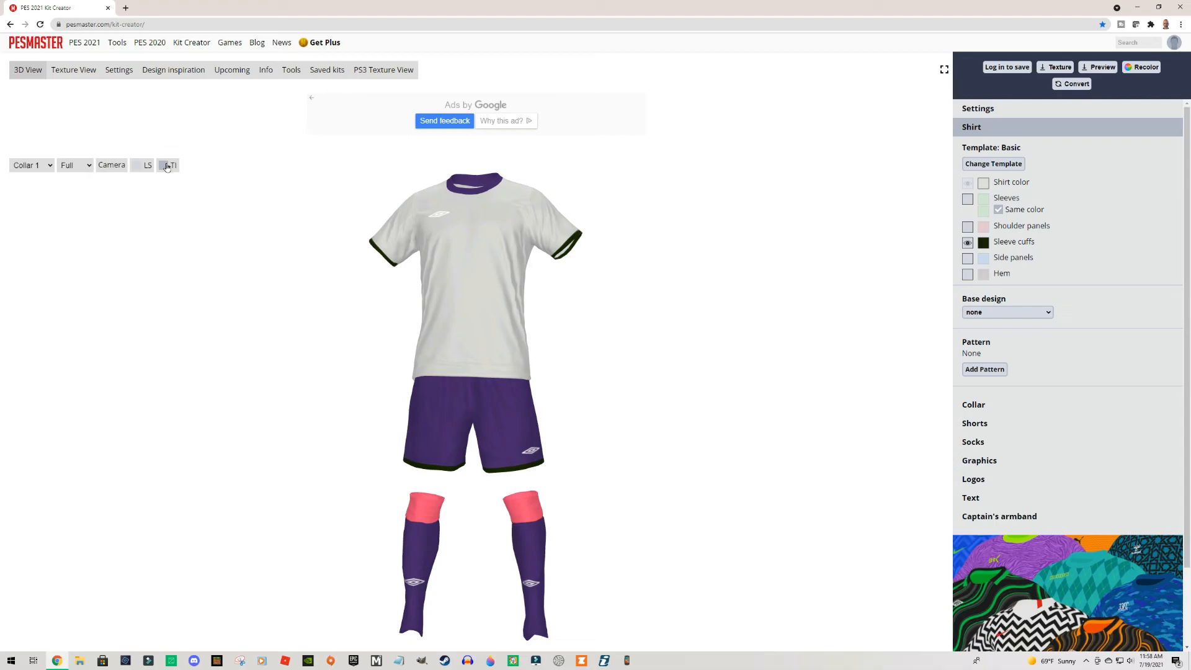
drag(413, 339, 262, 316)
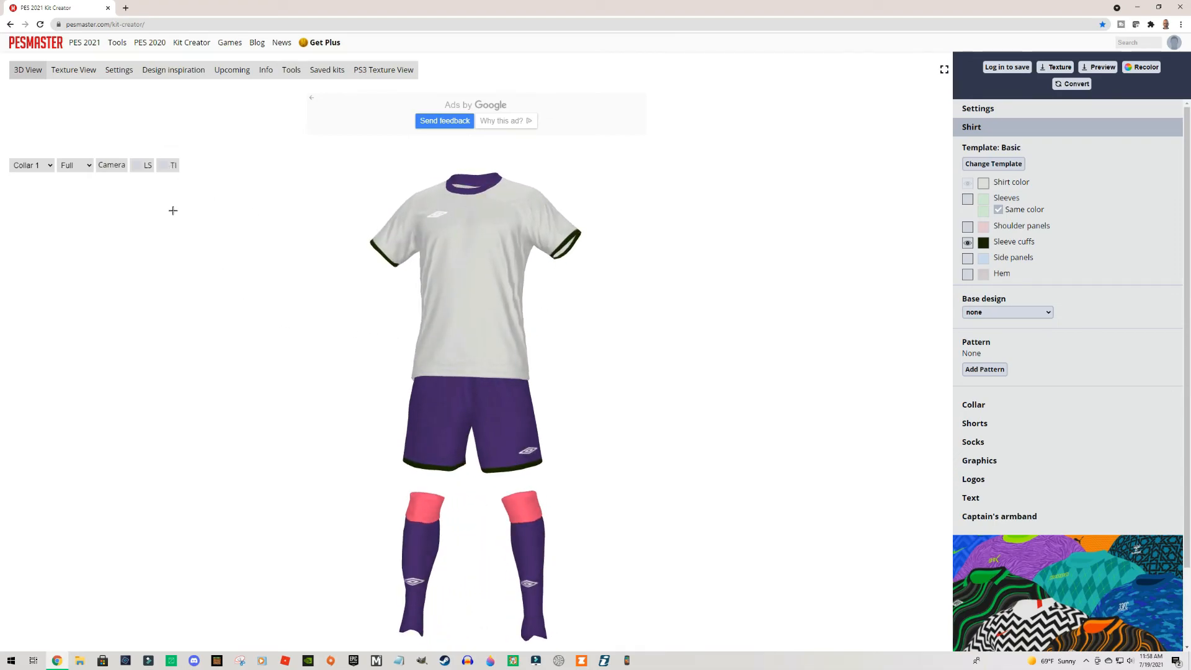
click(165, 165)
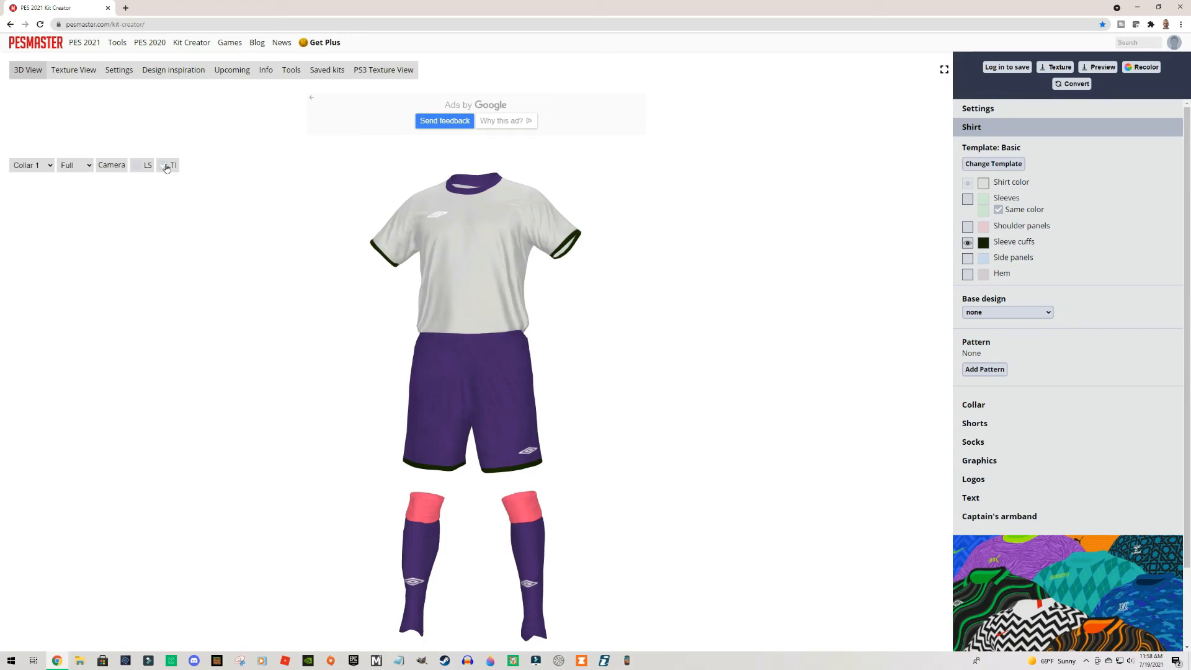
click(166, 166)
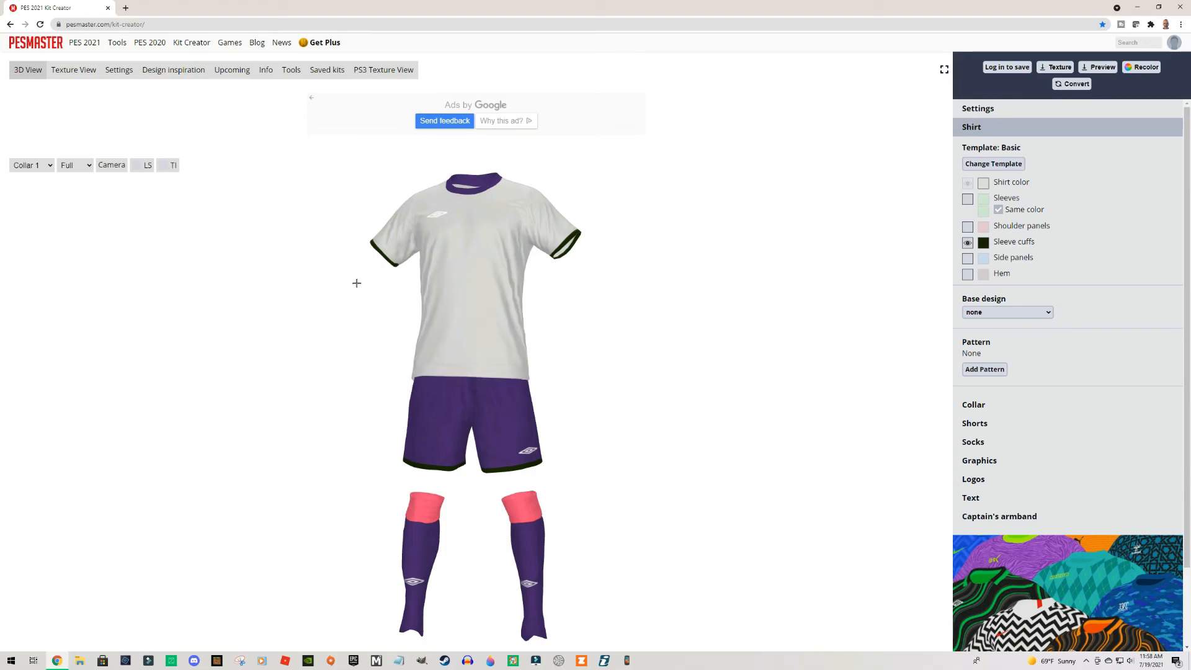
mouse_move(250, 271)
mouse_down()
mouse_move(277, 277)
mouse_move(253, 277)
mouse_up()
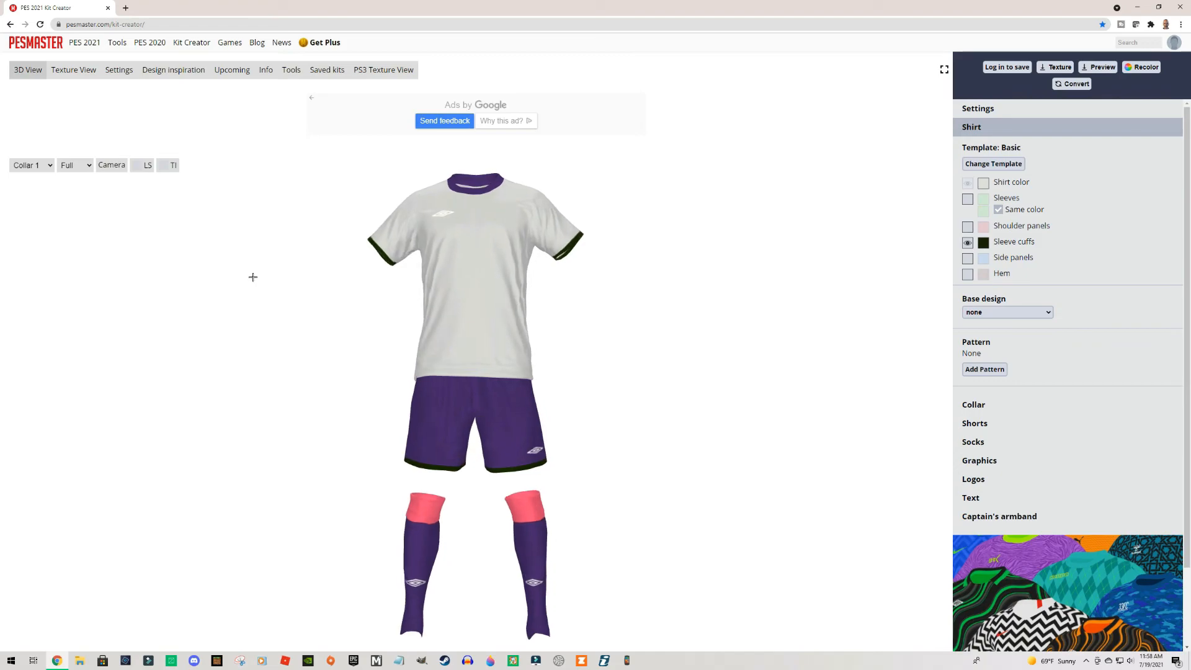
- Focus the 3D view on the shirt and preview Collar 2, Collar 3, Collar 4 and Collar 5
click(90, 169)
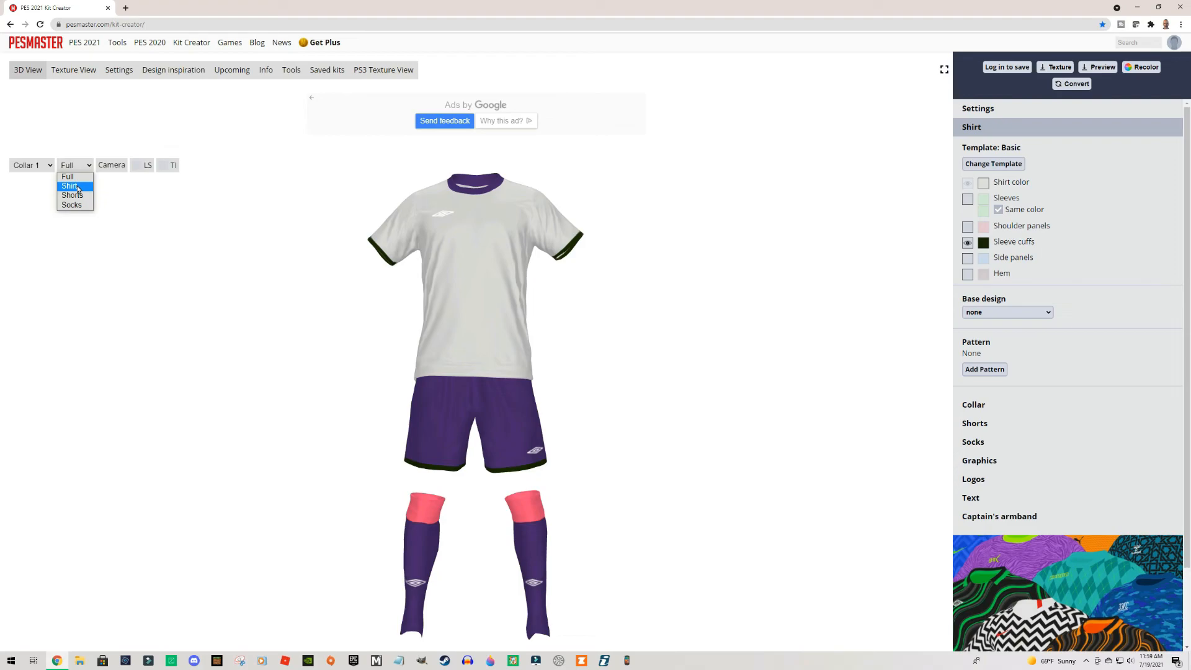
click(78, 186)
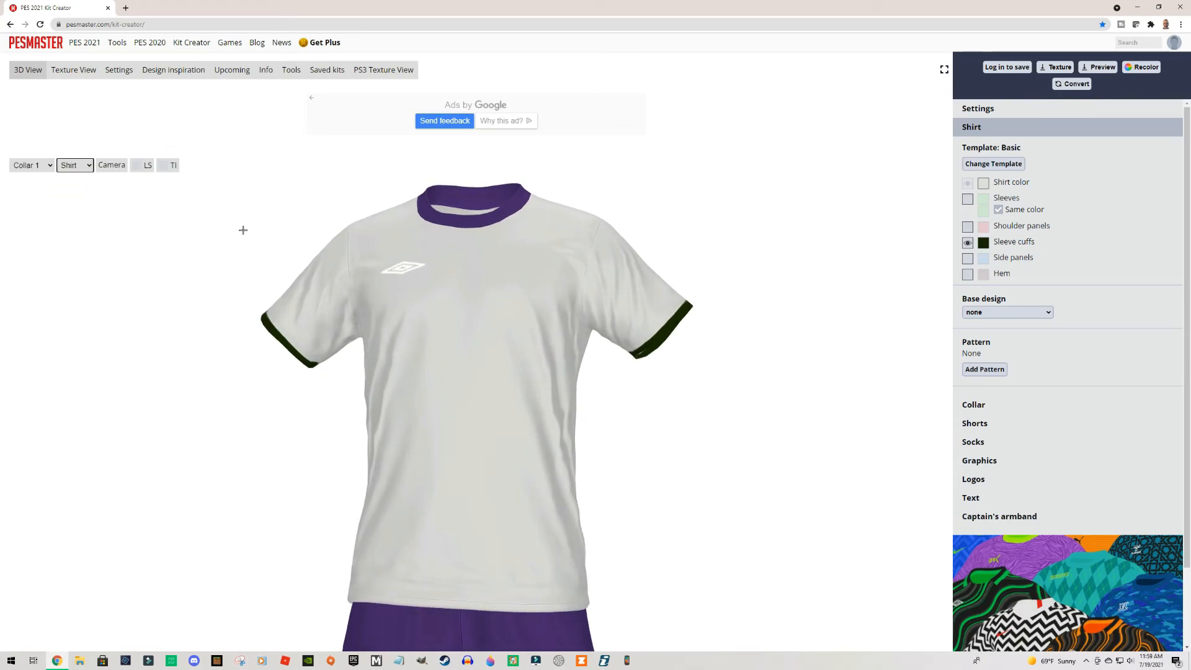
click(50, 166)
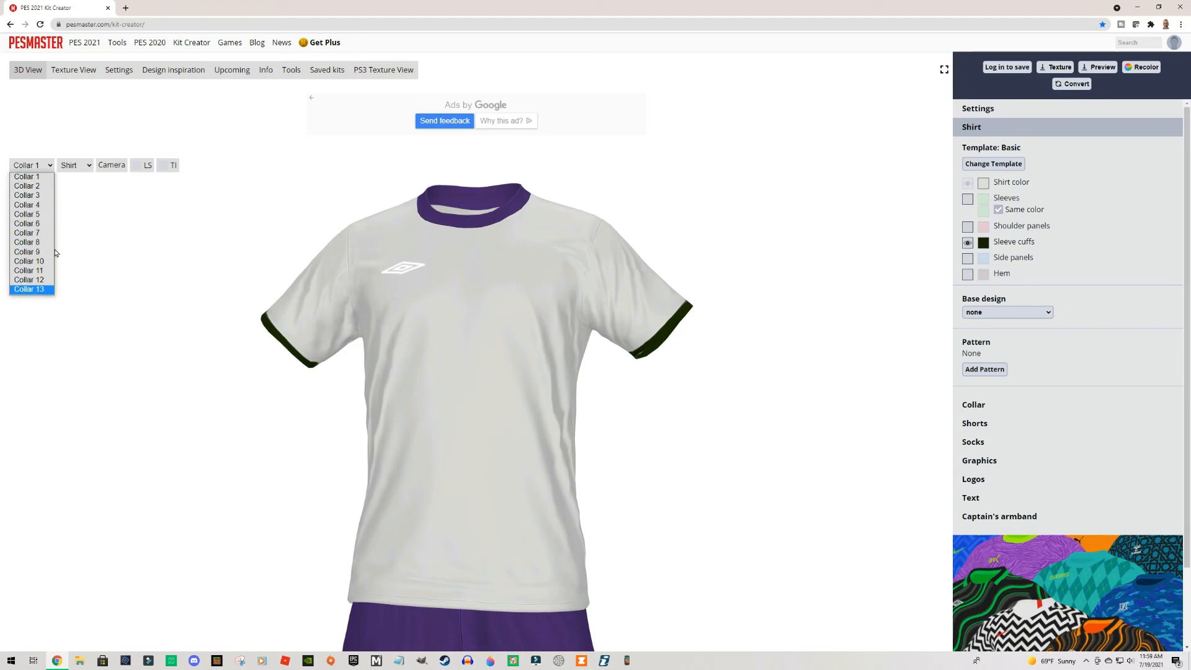
click(32, 185)
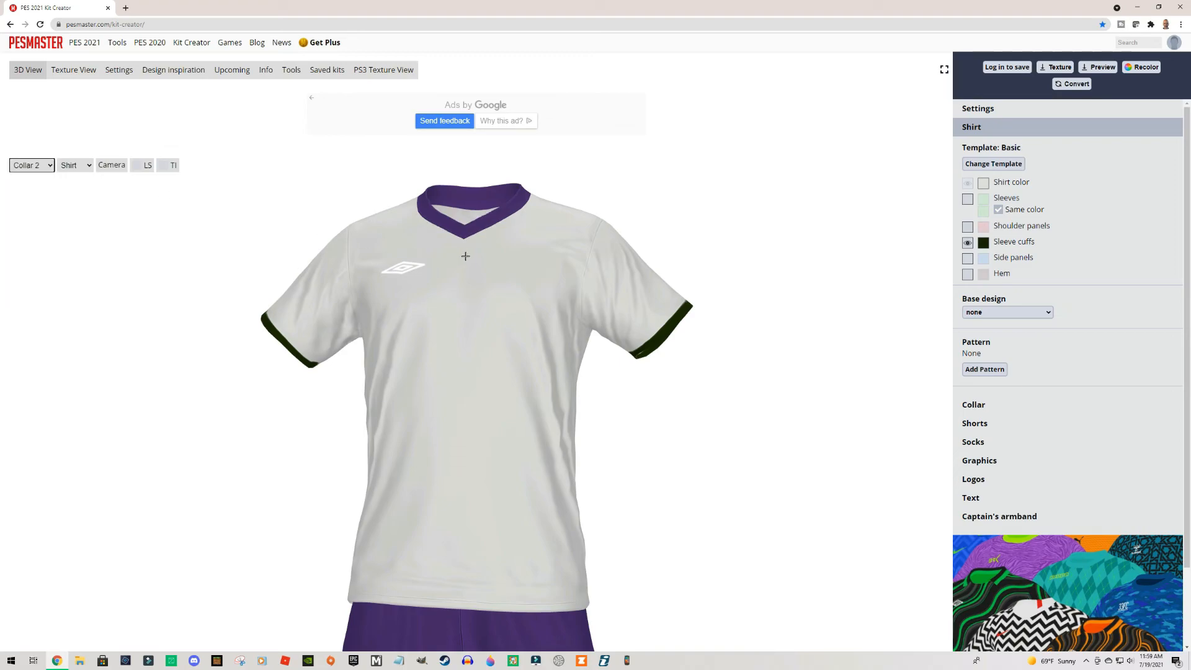
click(38, 165)
click(40, 196)
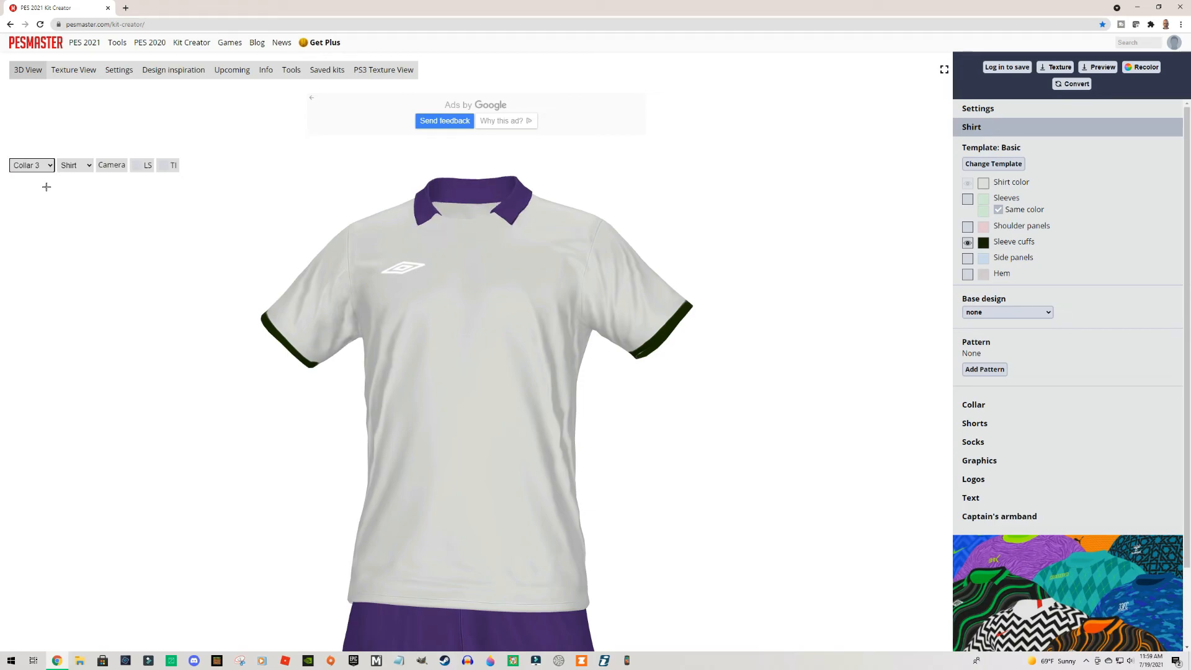
click(43, 166)
click(36, 203)
click(49, 166)
click(40, 215)
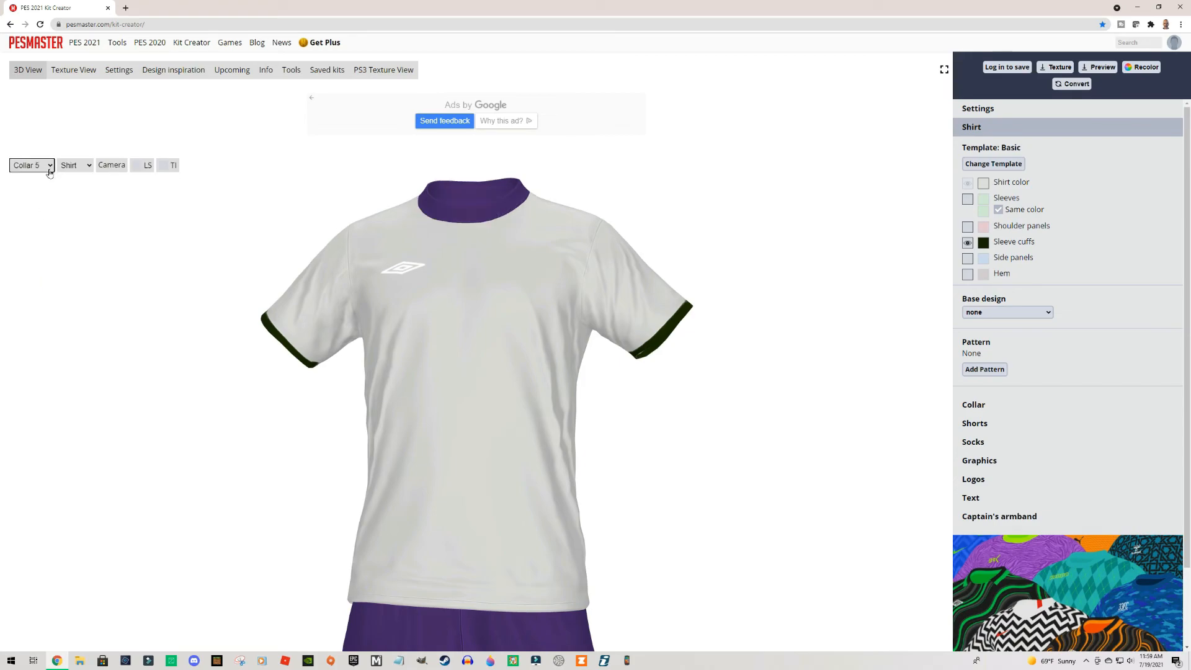
- Preview Collar 6, Collar 7 and Collar 8 on the shirt and restore Collar 1
click(49, 166)
click(43, 224)
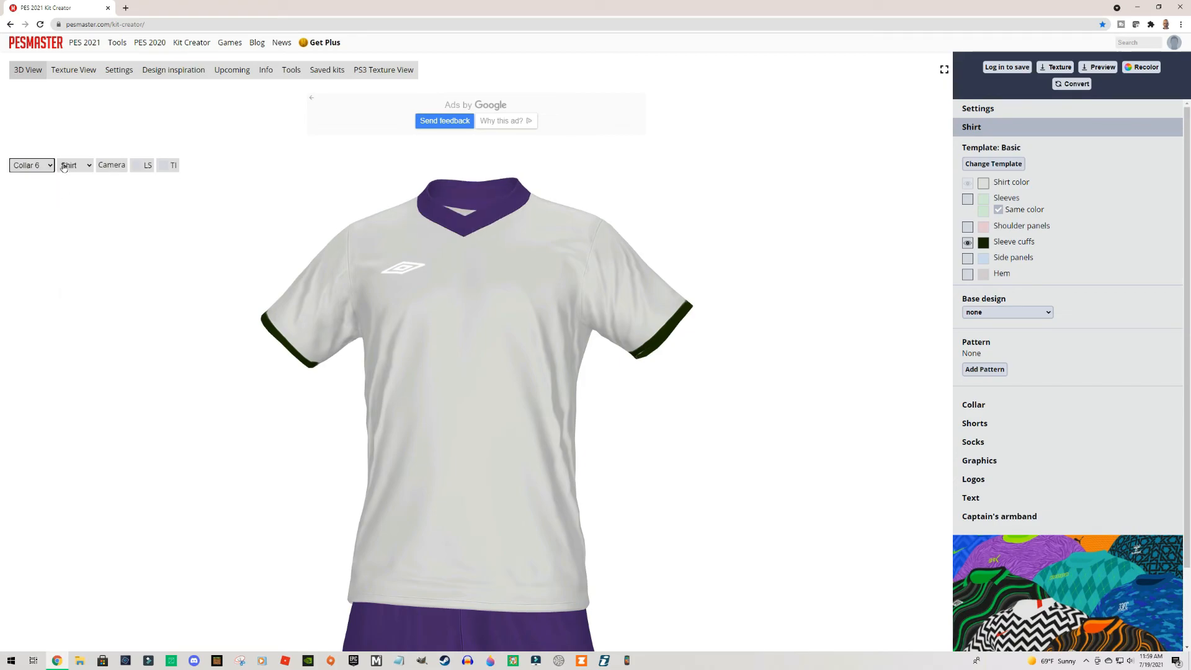
click(49, 166)
click(39, 233)
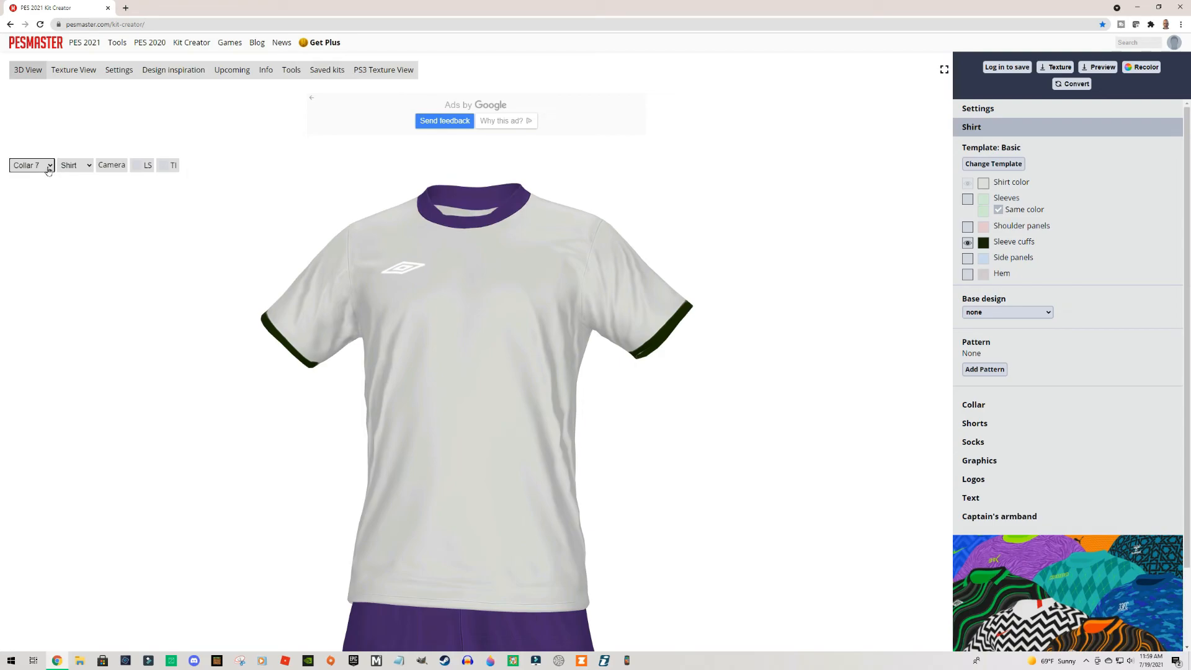
click(49, 166)
click(36, 244)
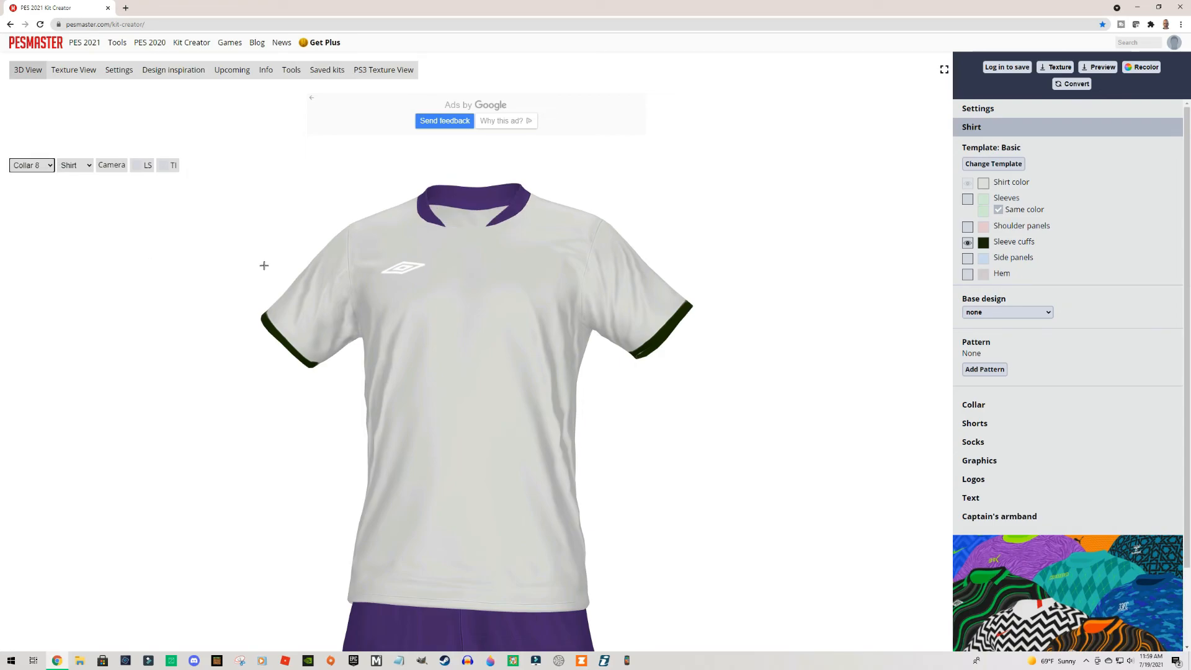
click(52, 168)
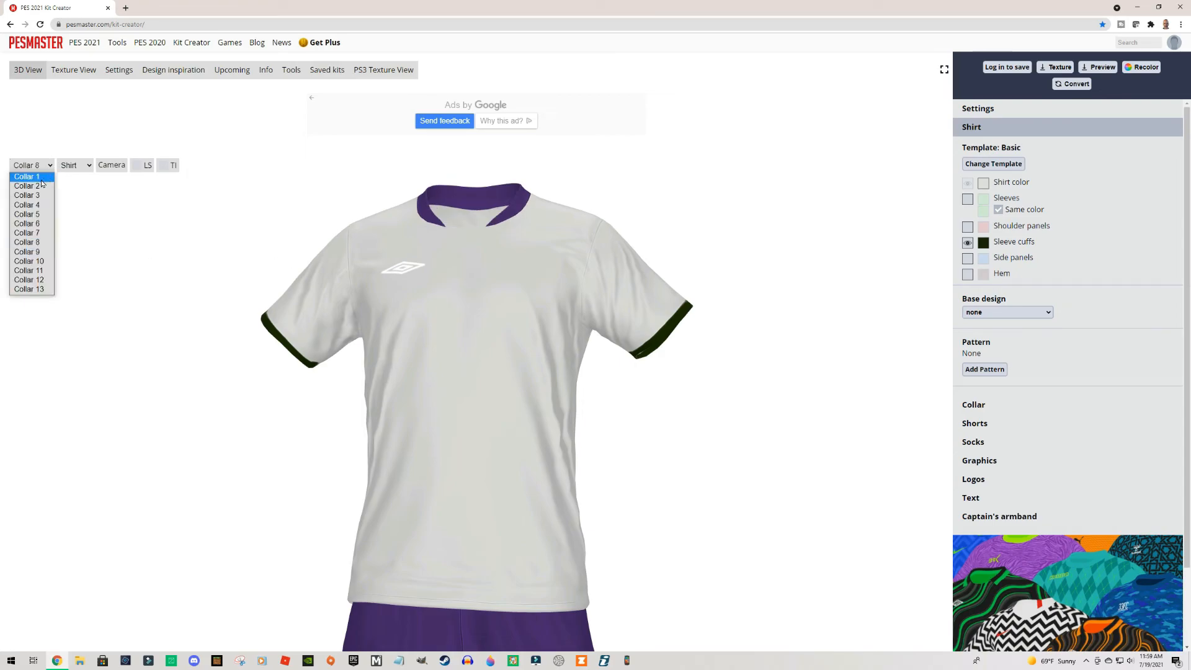
click(45, 178)
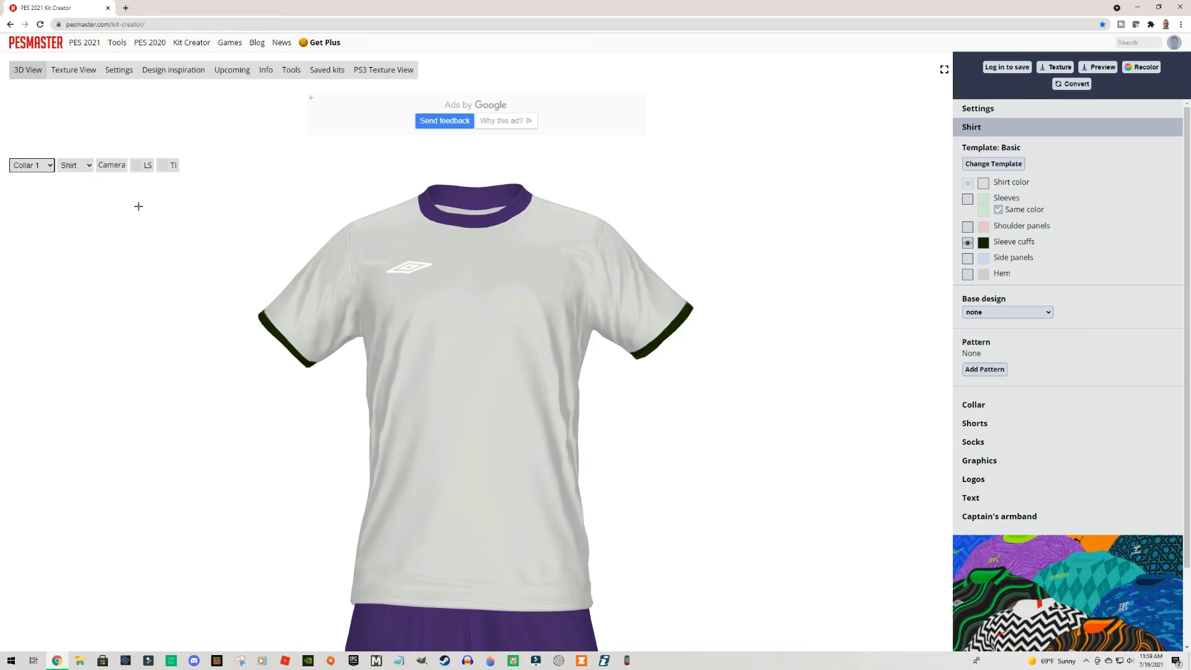
- Return to the full kit view and start saving the kit's preview image, cancelling the save
click(81, 175)
click(82, 181)
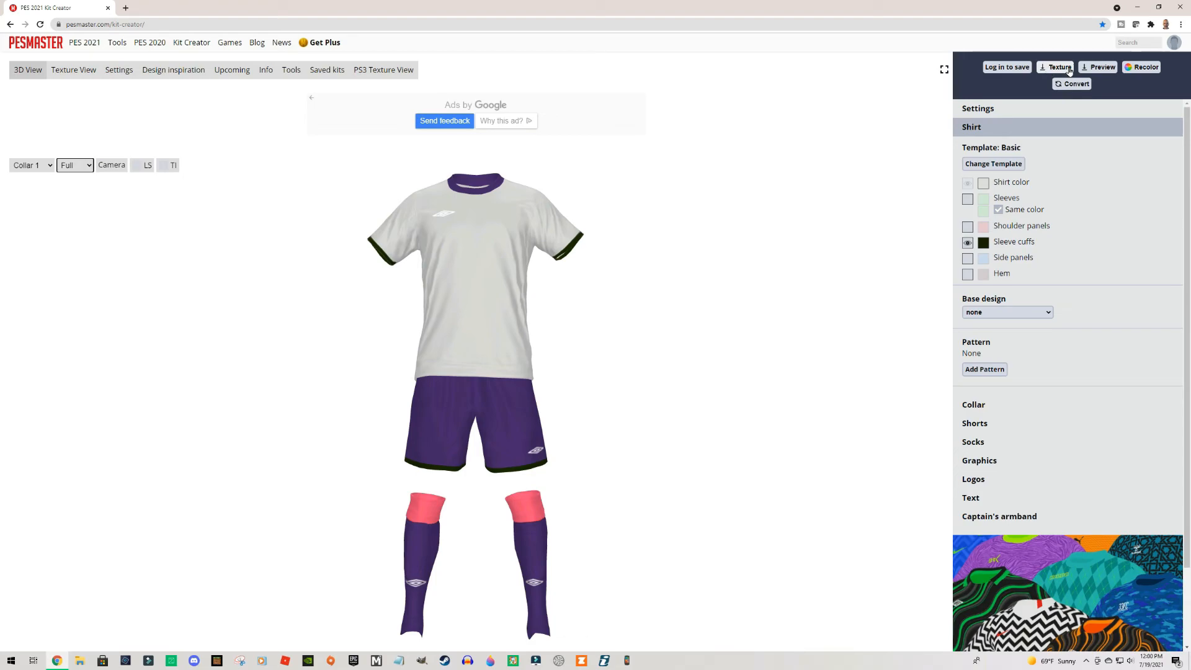
click(1102, 67)
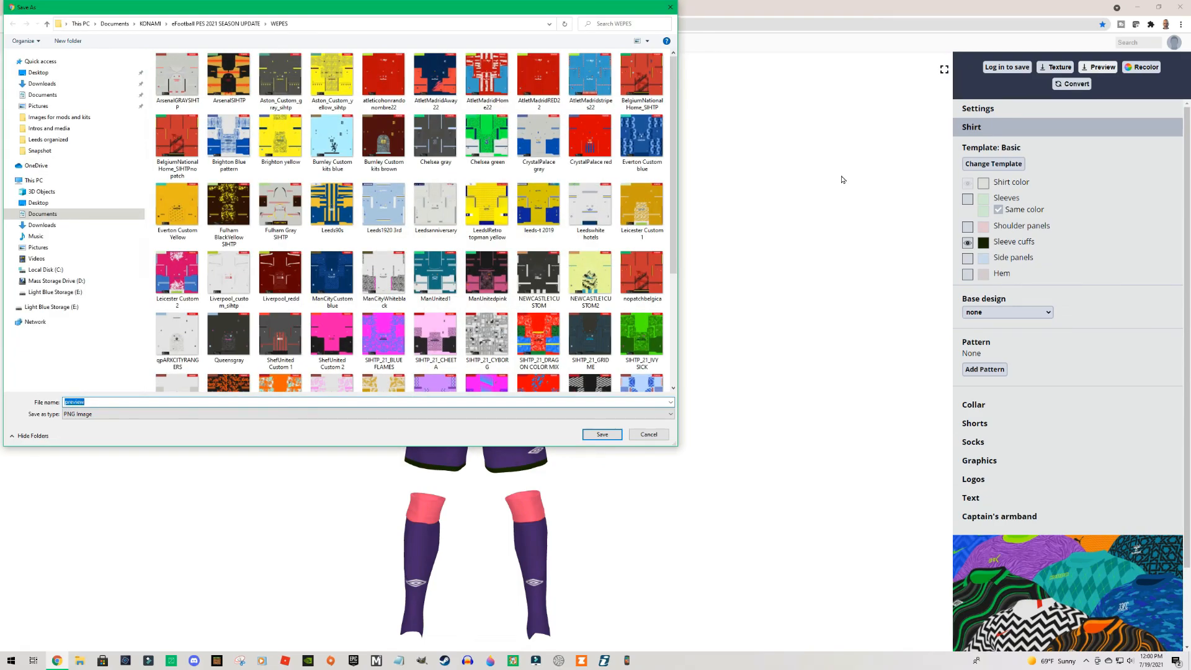
click(661, 433)
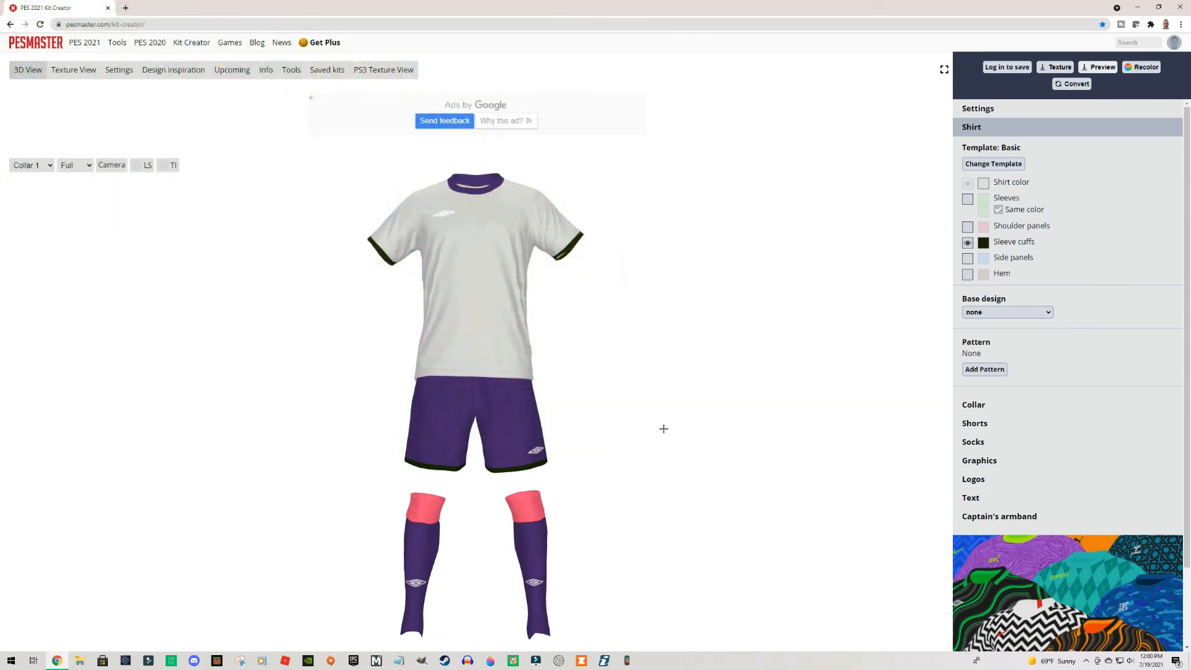
- Start a Quick Recolor of the kit and replace its purple with red #ca3333
click(1145, 68)
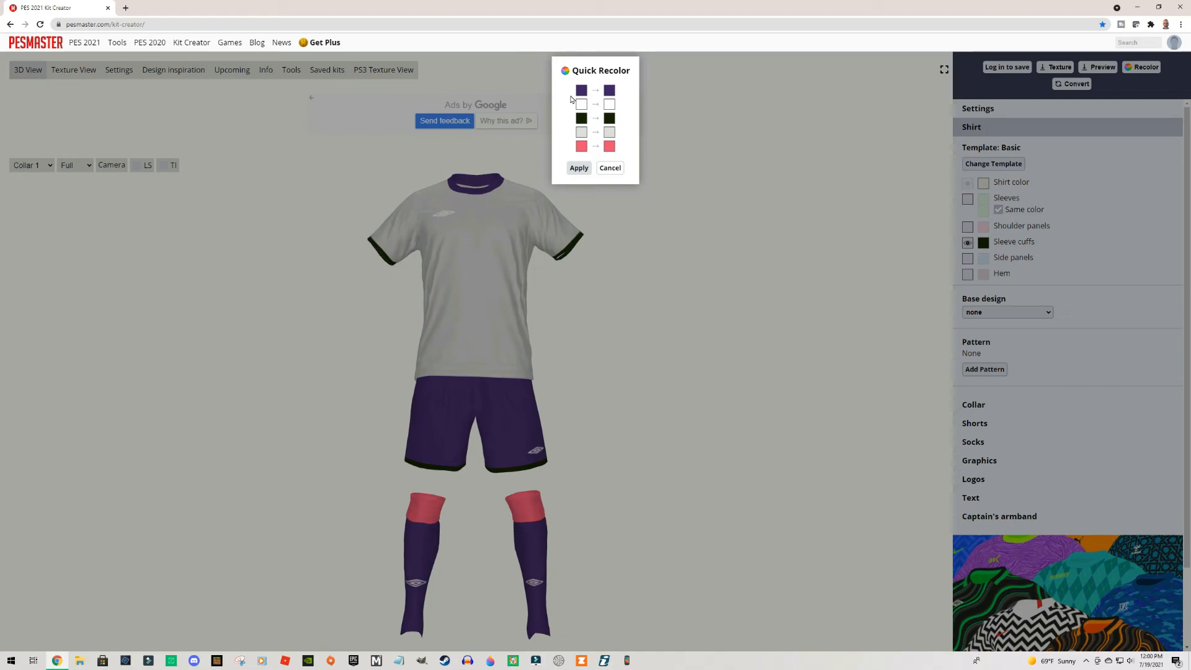
click(610, 91)
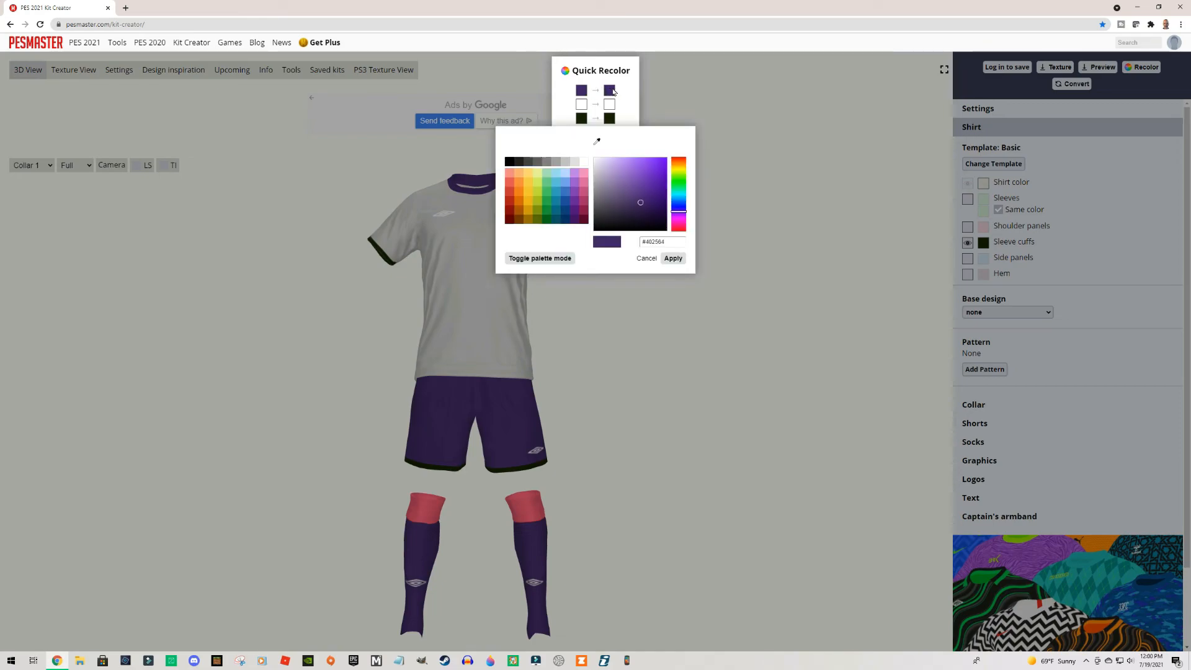
click(514, 192)
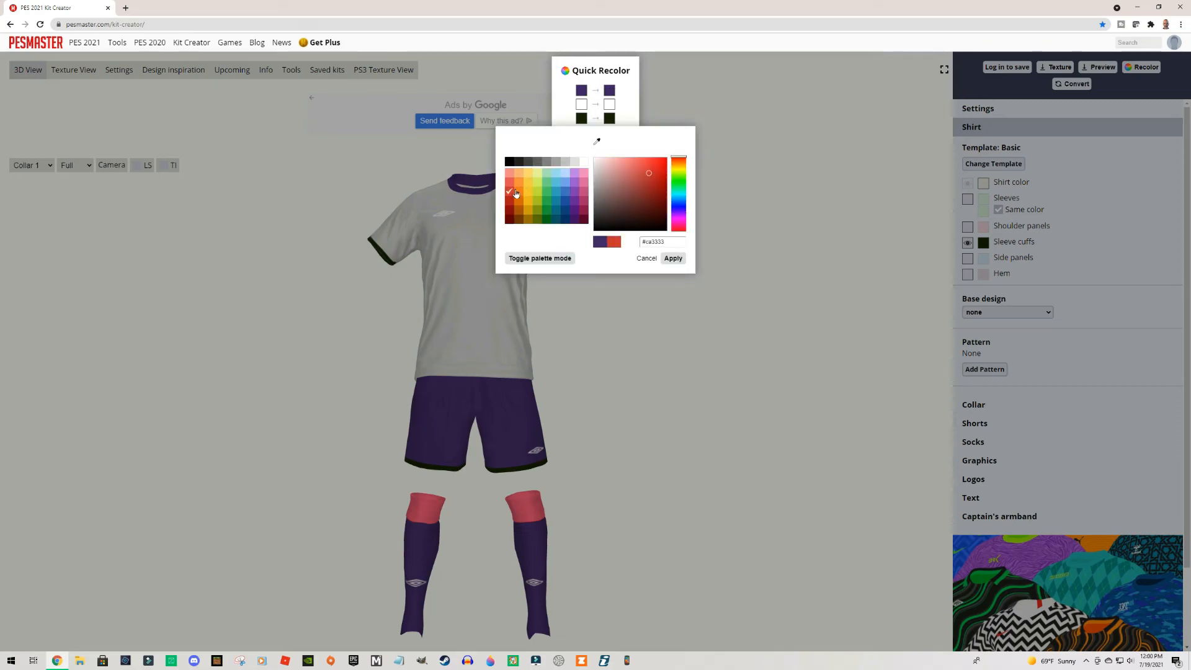
click(673, 258)
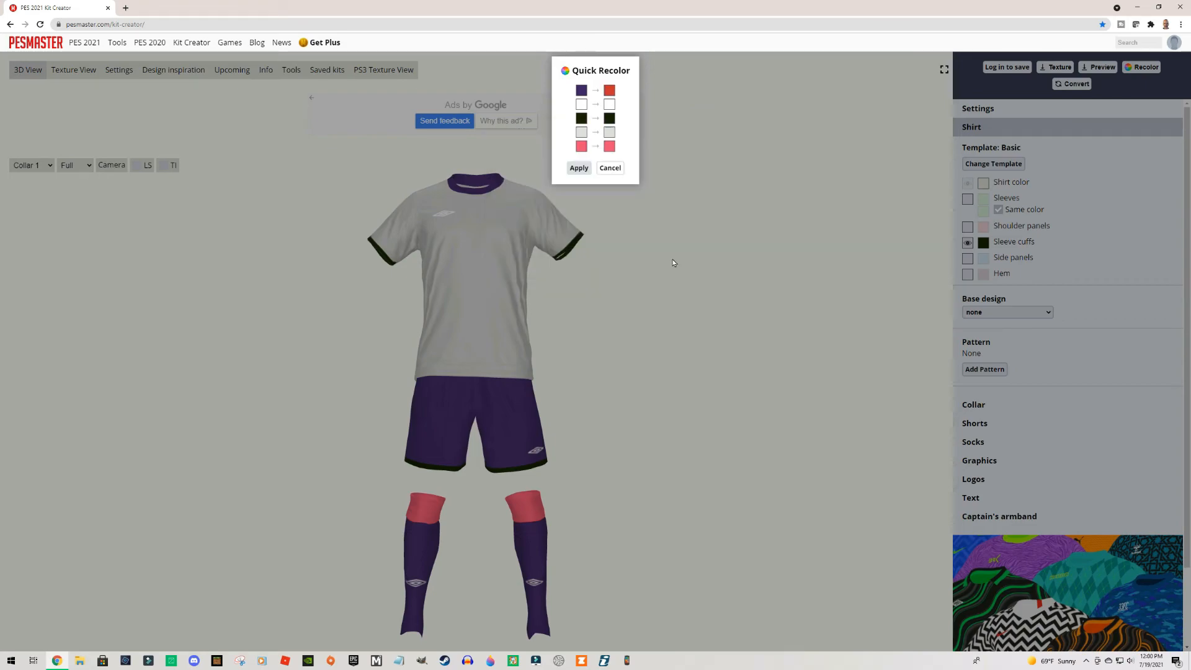
- Replace the kit's pink with a golden yellow in the Quick Recolor settings
click(609, 146)
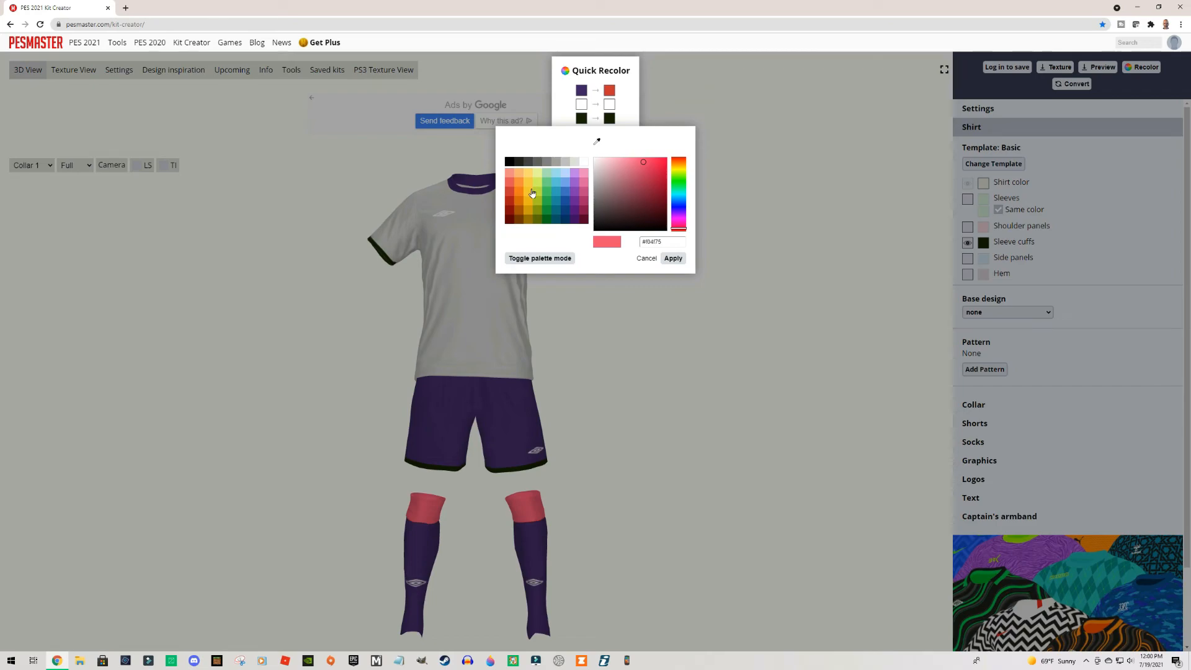
click(527, 190)
click(672, 258)
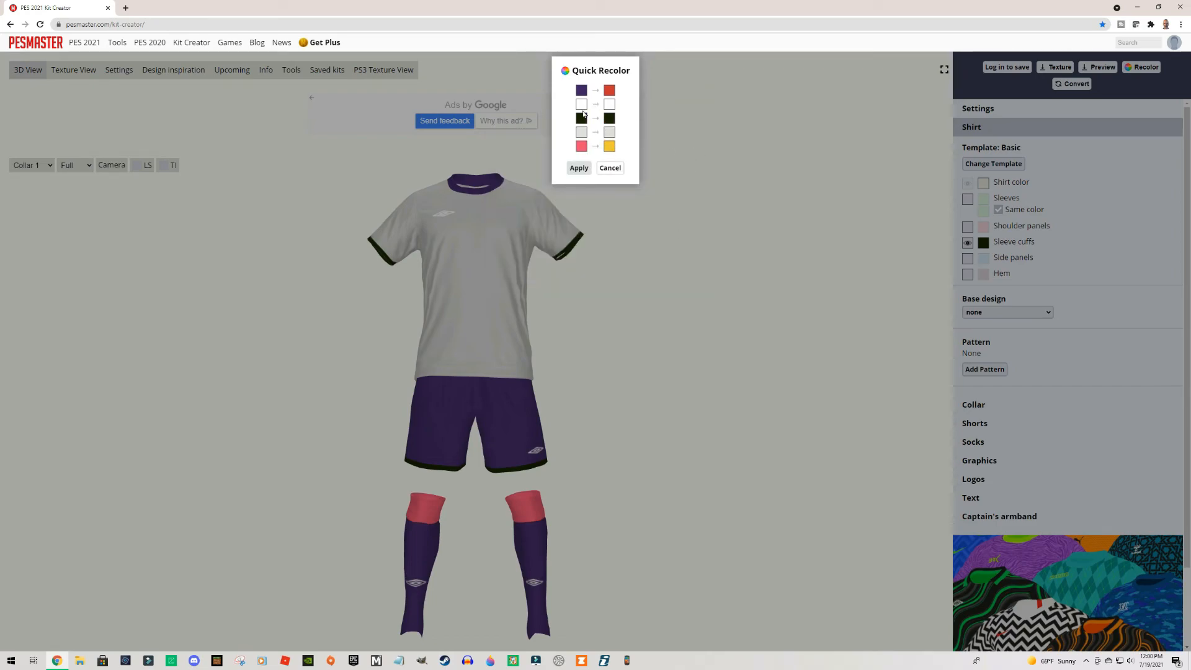
- Apply the chosen Quick Recolor replacements to the kit and inspect the recoloured kit in 3D
click(580, 169)
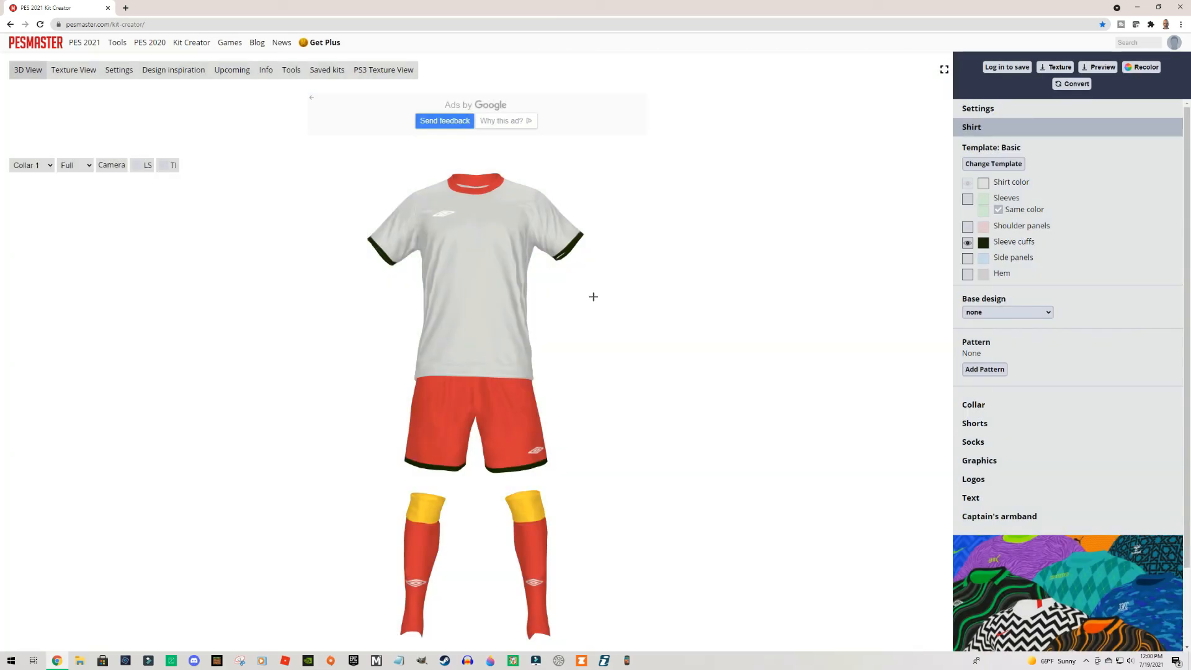
mouse_move(646, 305)
mouse_down()
mouse_move(601, 308)
mouse_move(649, 306)
mouse_up()
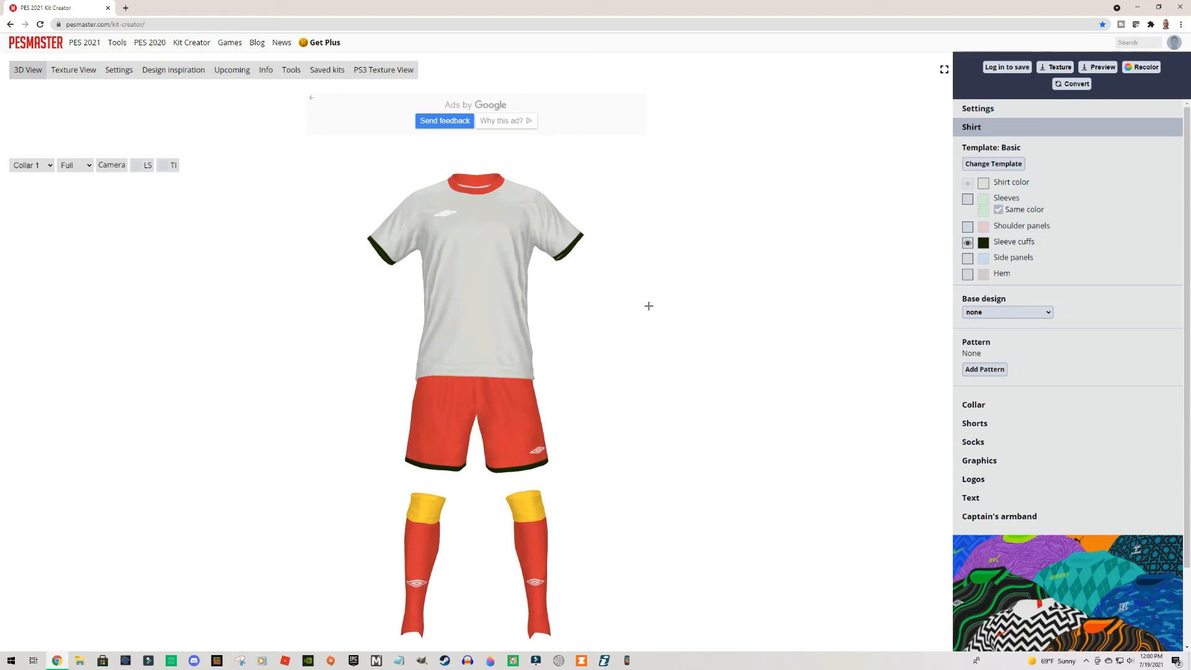
mouse_move(742, 234)
mouse_down()
mouse_move(728, 237)
mouse_move(745, 242)
mouse_up()
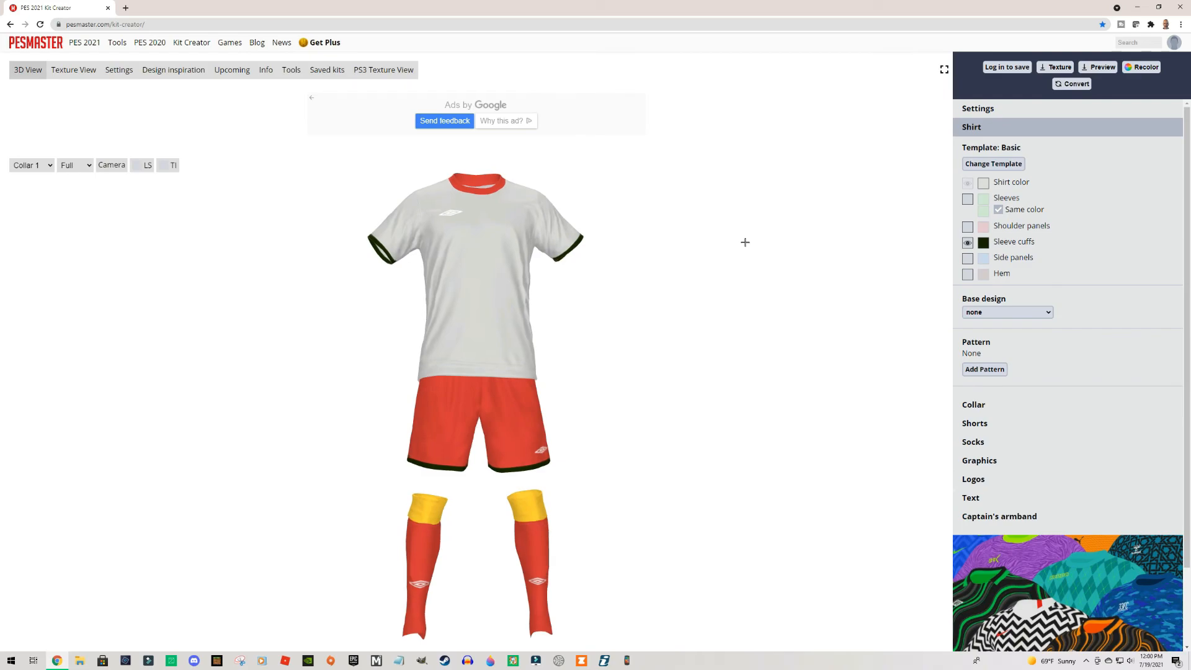
- Preview the kit's shininess at 56 and 100, and restore it to 0
click(989, 111)
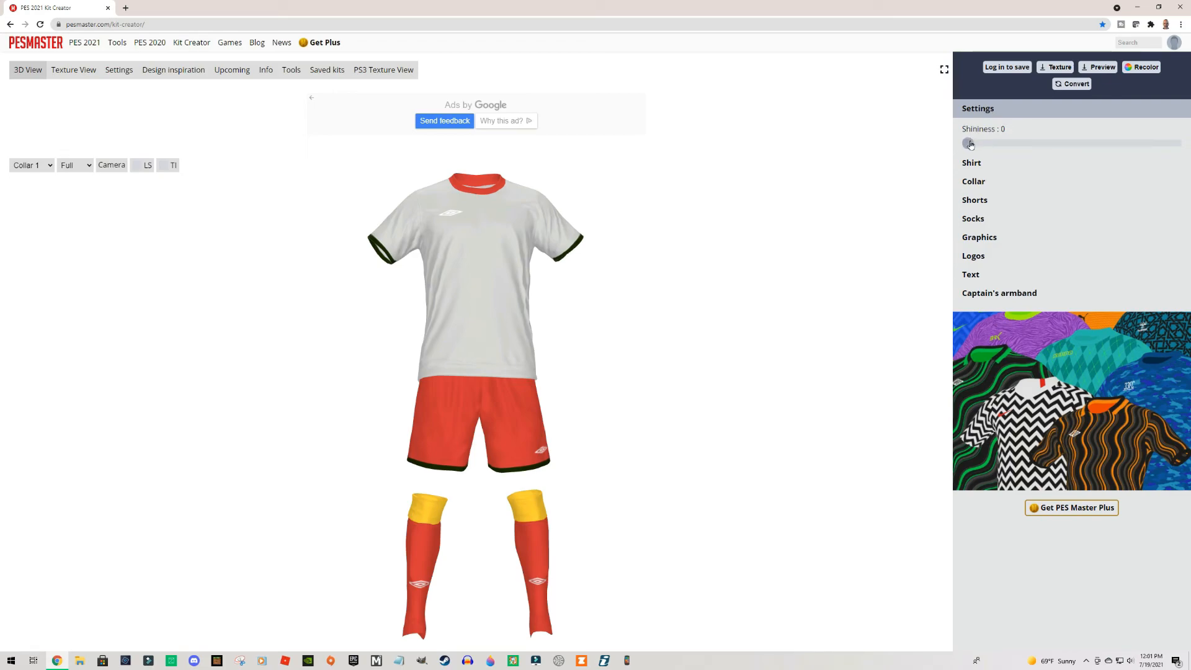
drag(970, 144, 1086, 140)
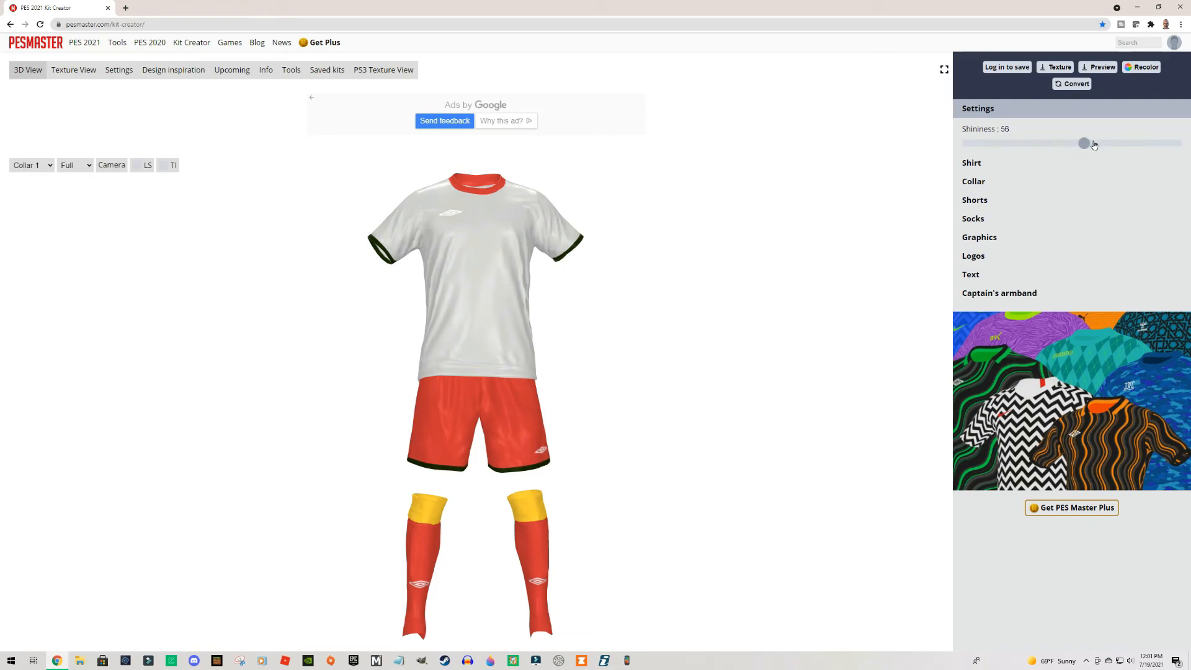
drag(1092, 145, 1176, 143)
drag(704, 253, 690, 299)
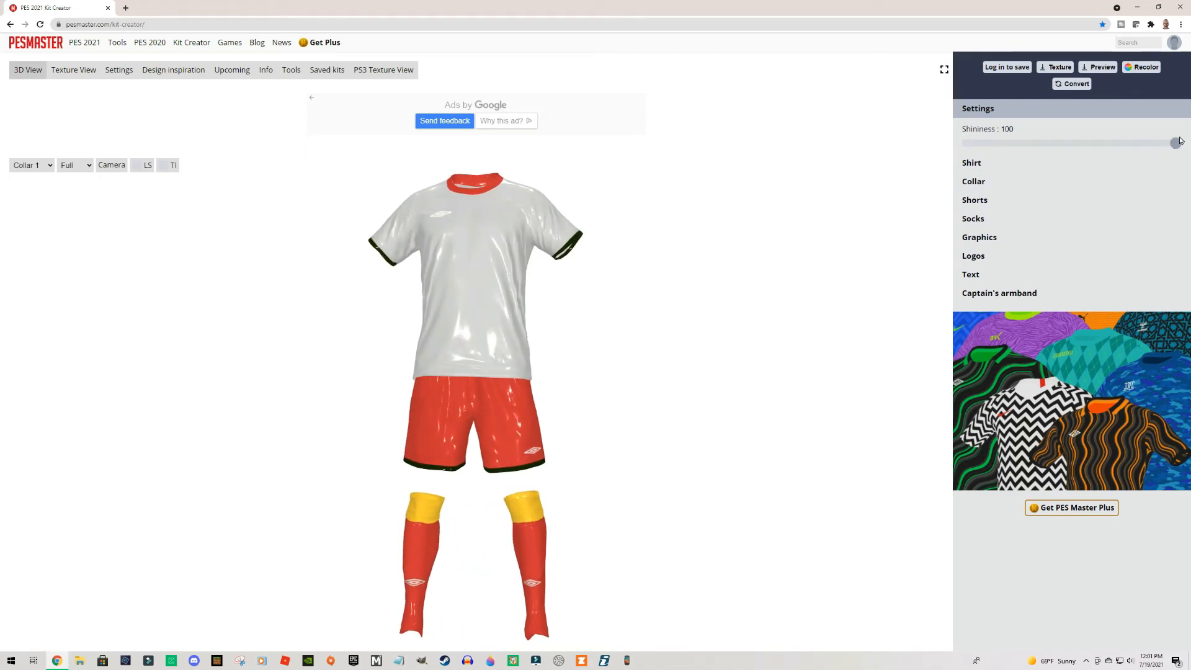
drag(1180, 144, 959, 144)
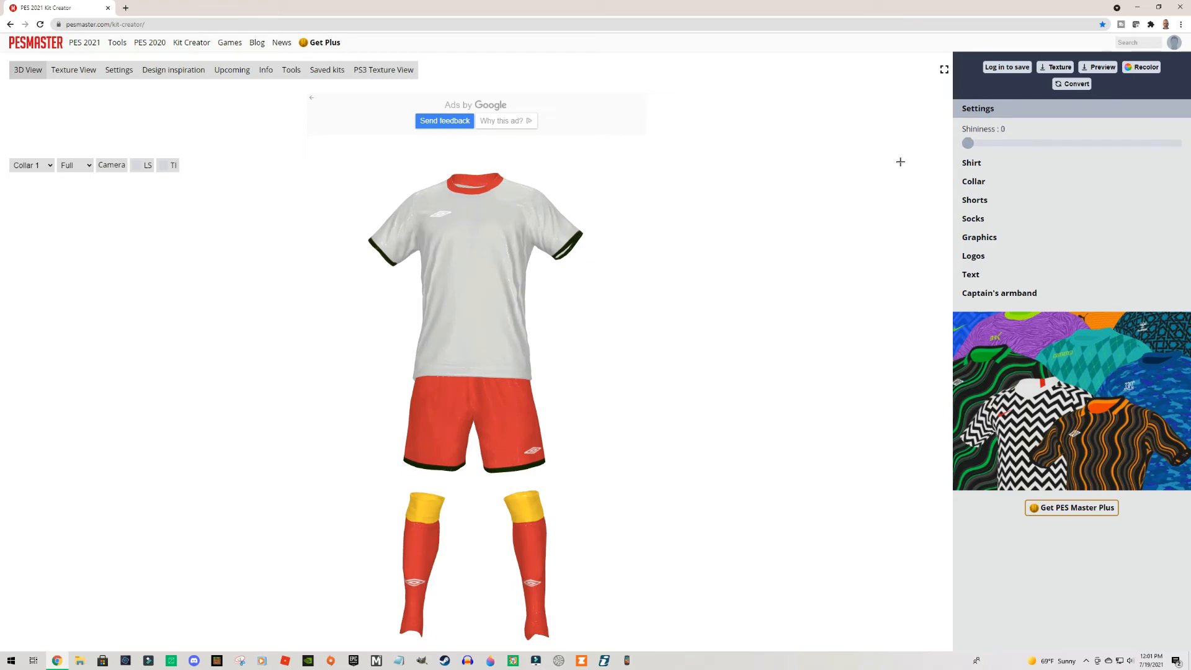
mouse_move(775, 210)
mouse_down()
mouse_move(730, 215)
mouse_move(780, 218)
mouse_up()
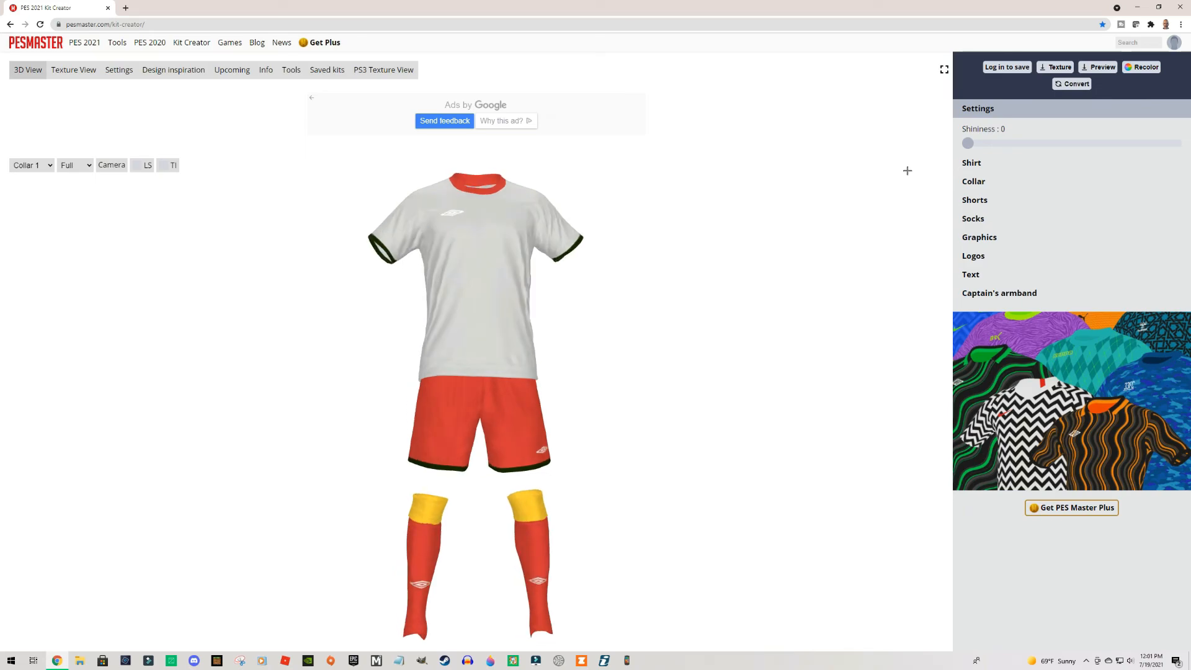
click(977, 109)
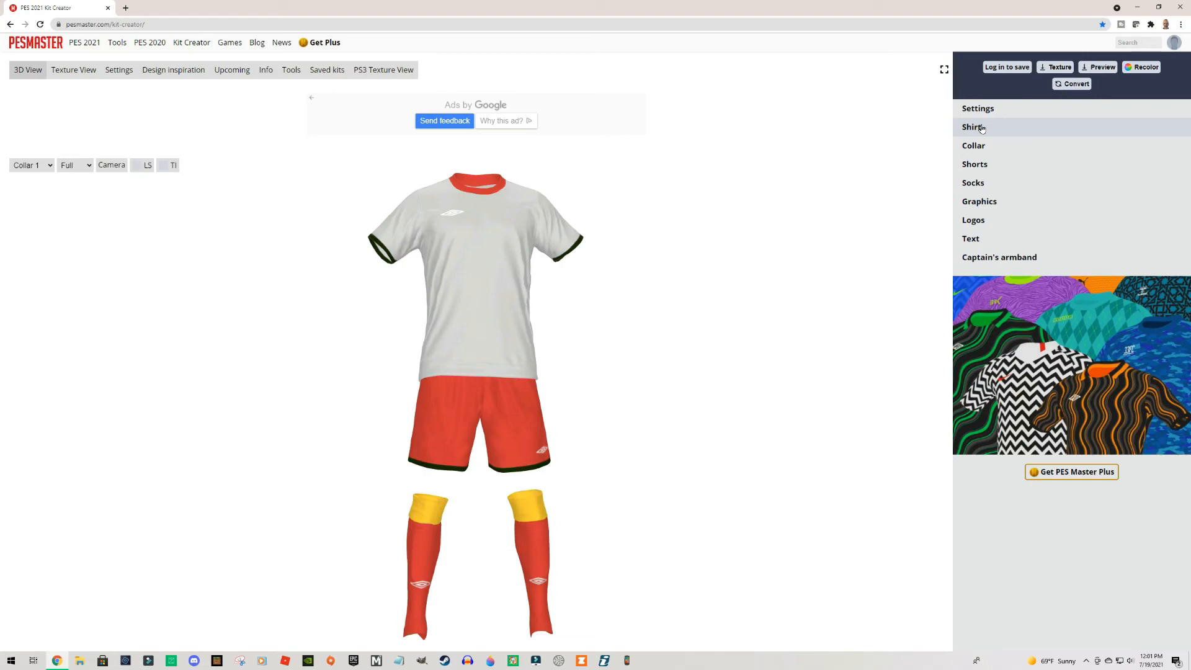
drag(632, 319, 627, 343)
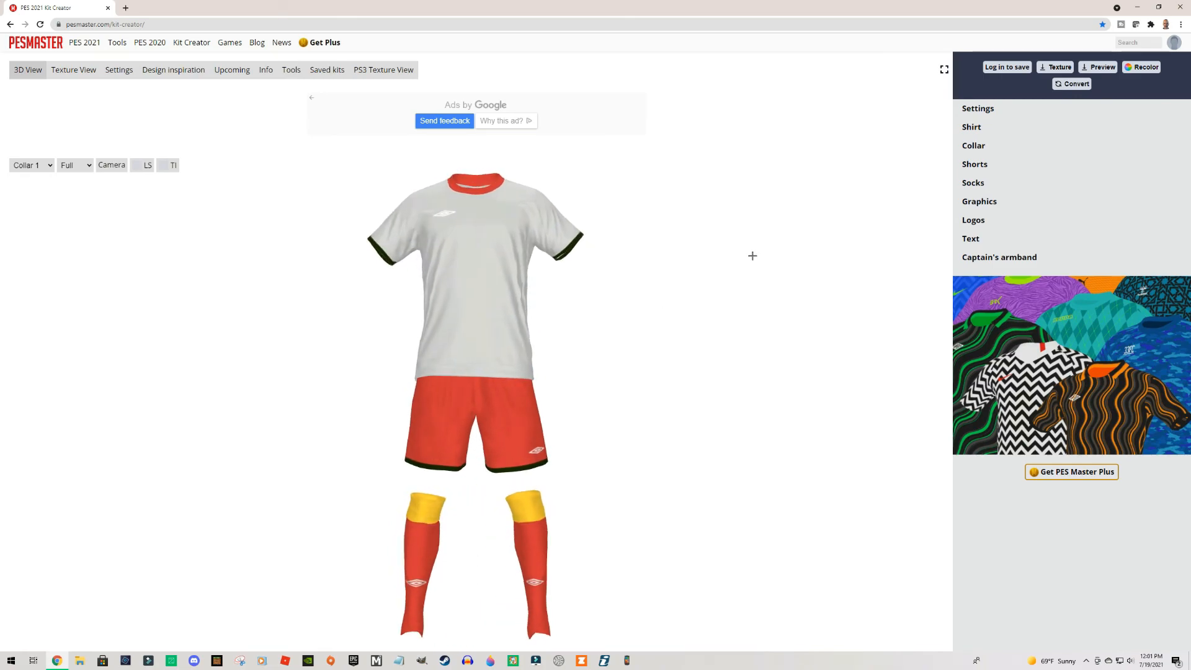
click(971, 128)
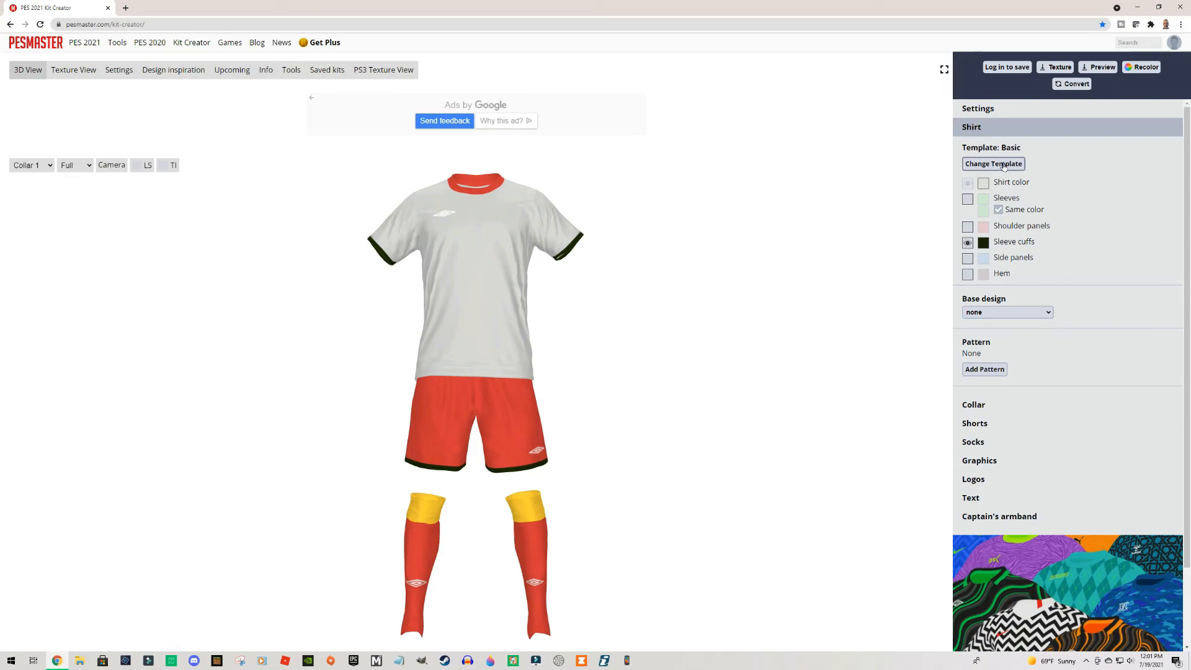
click(971, 129)
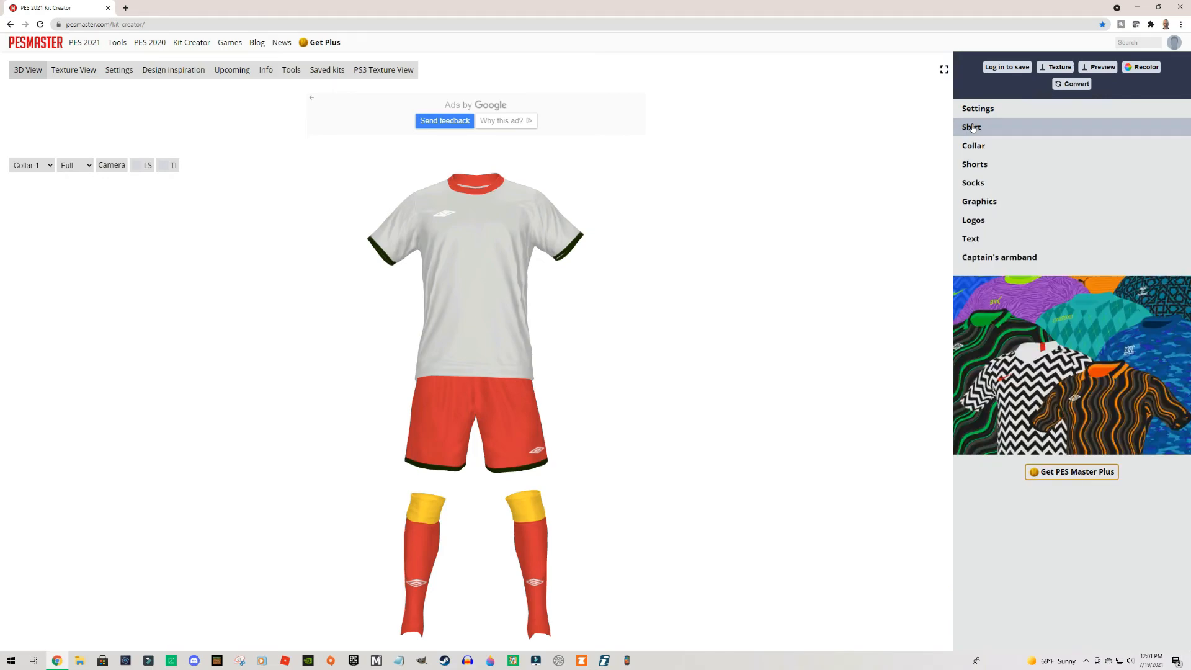
mouse_move(654, 286)
mouse_down()
mouse_move(627, 295)
mouse_move(656, 292)
mouse_up()
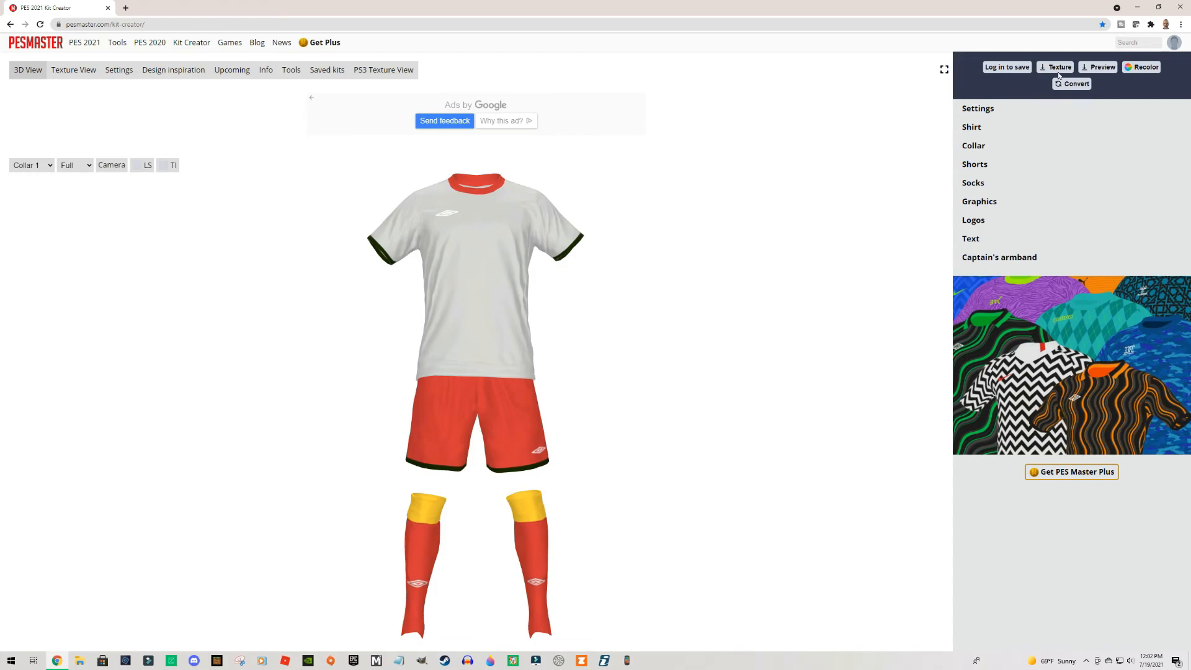
- Start another Quick Recolor and replace the kit's near-black colour with red #ca3333
click(1140, 68)
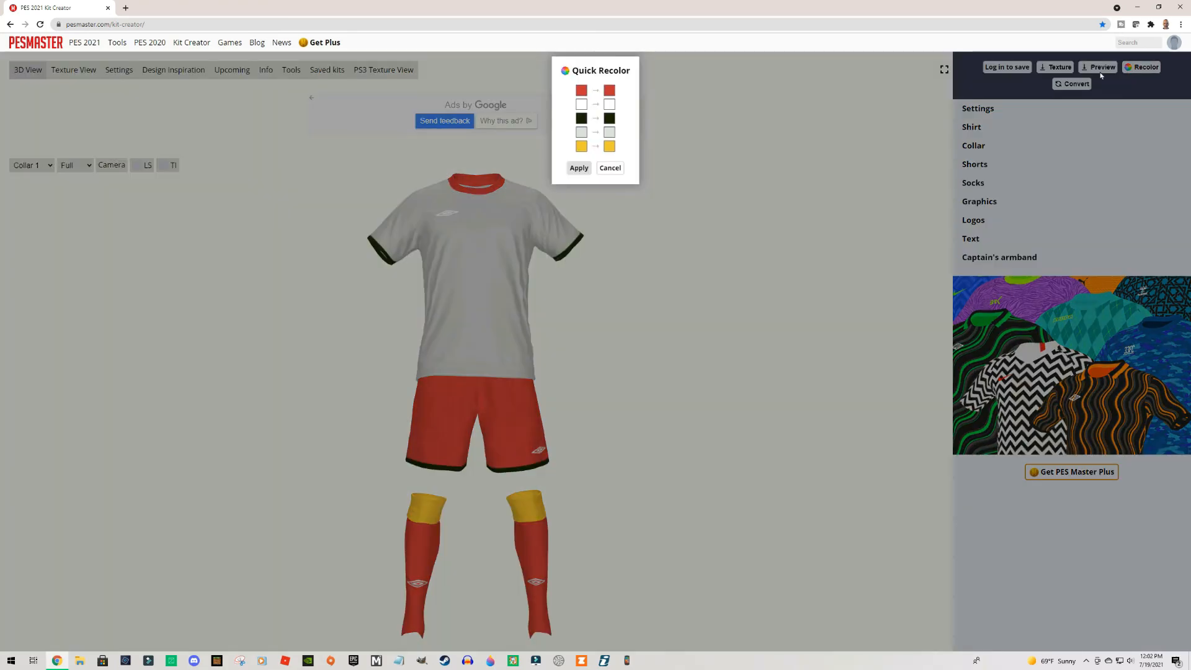
click(610, 119)
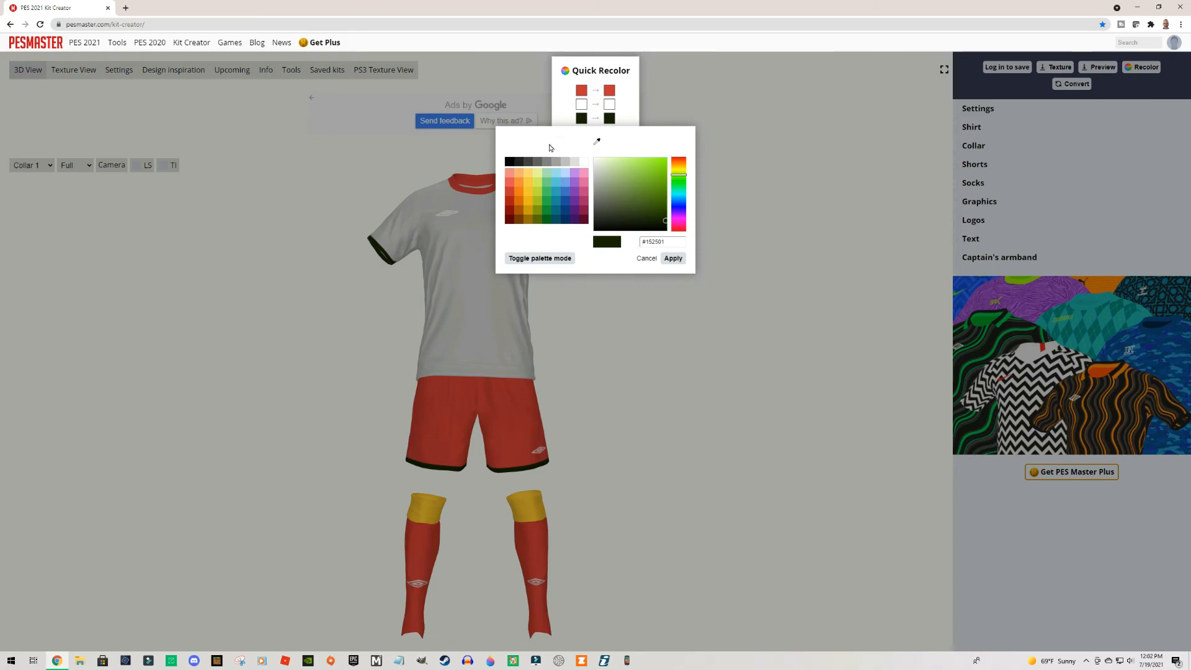
click(514, 194)
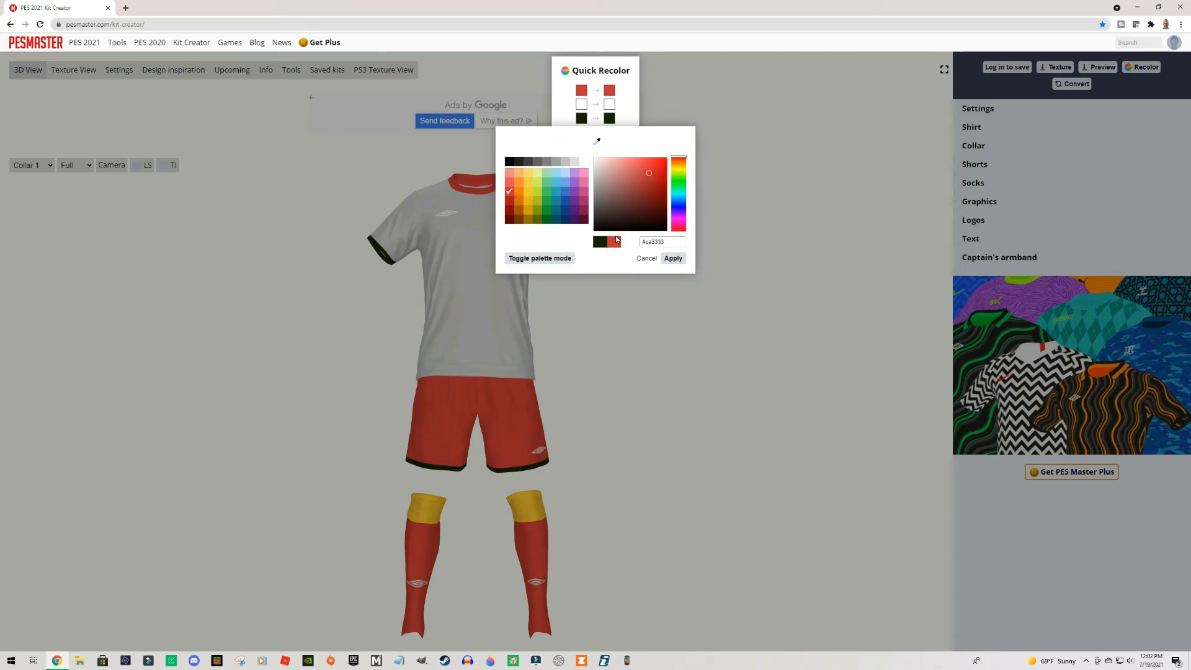
click(673, 259)
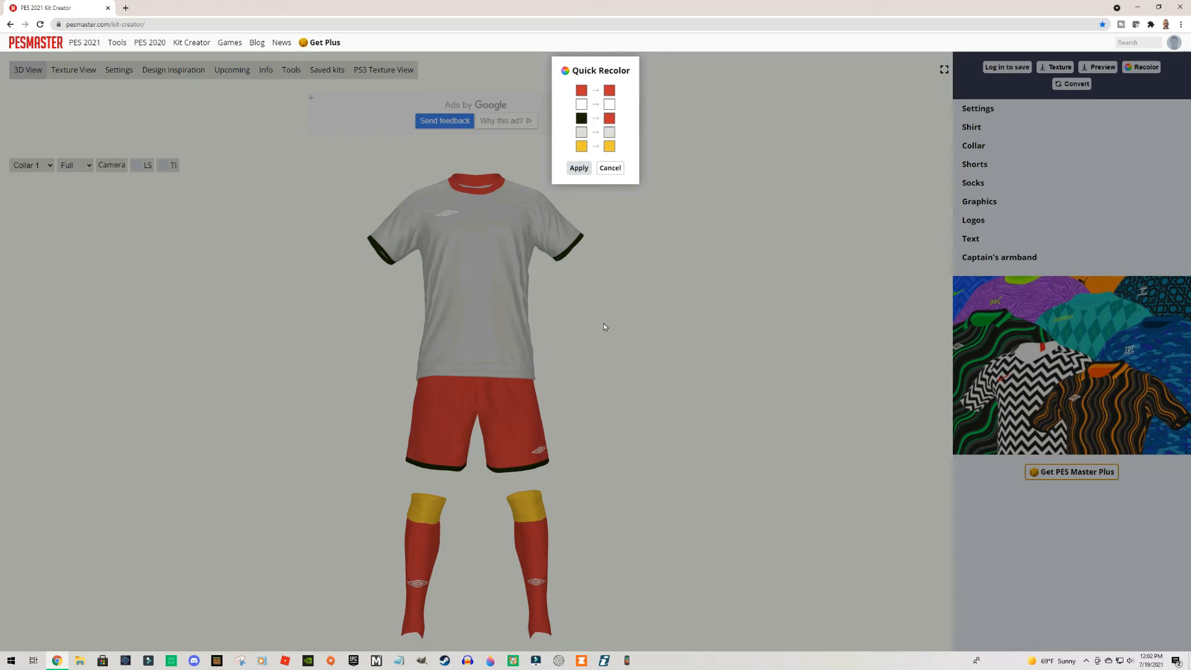
- Replace the kit's golden yellow with white in Quick Recolor and apply the recolouring to the kit
click(610, 147)
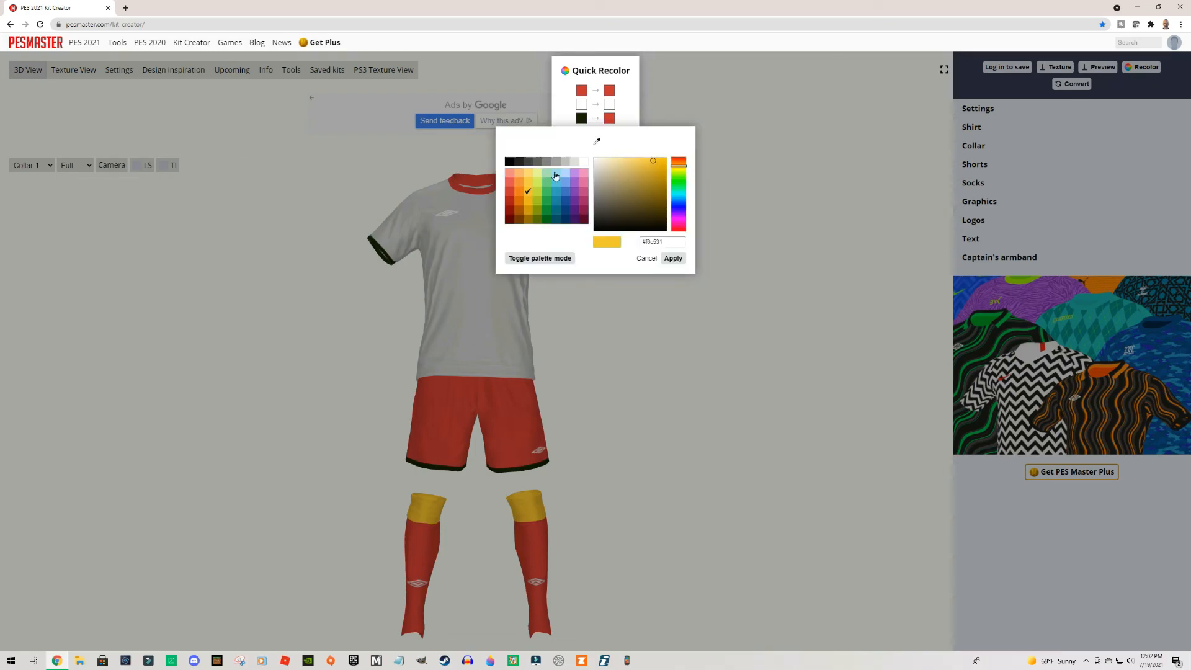
click(584, 162)
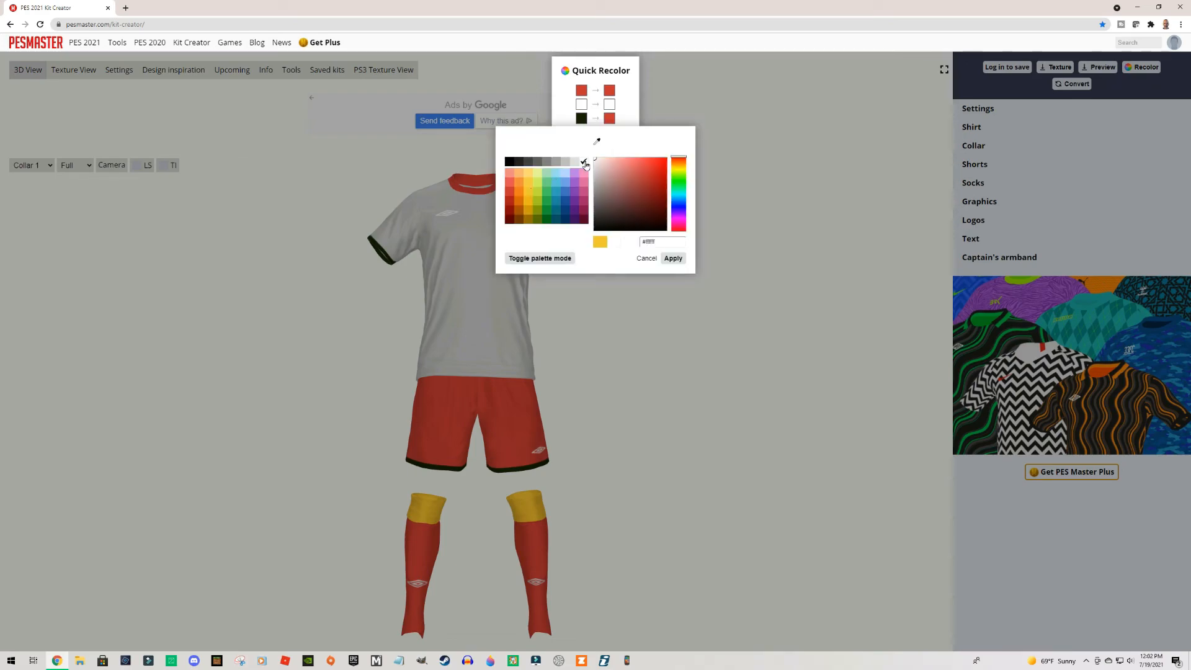
click(671, 258)
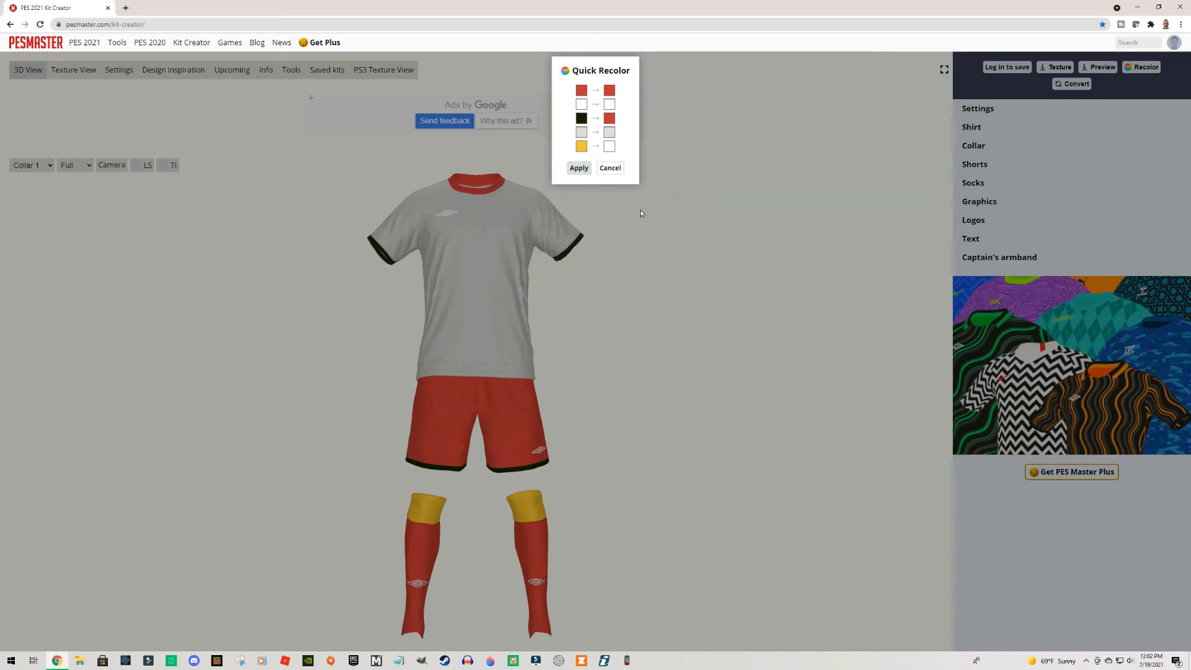
click(579, 167)
drag(779, 254, 629, 261)
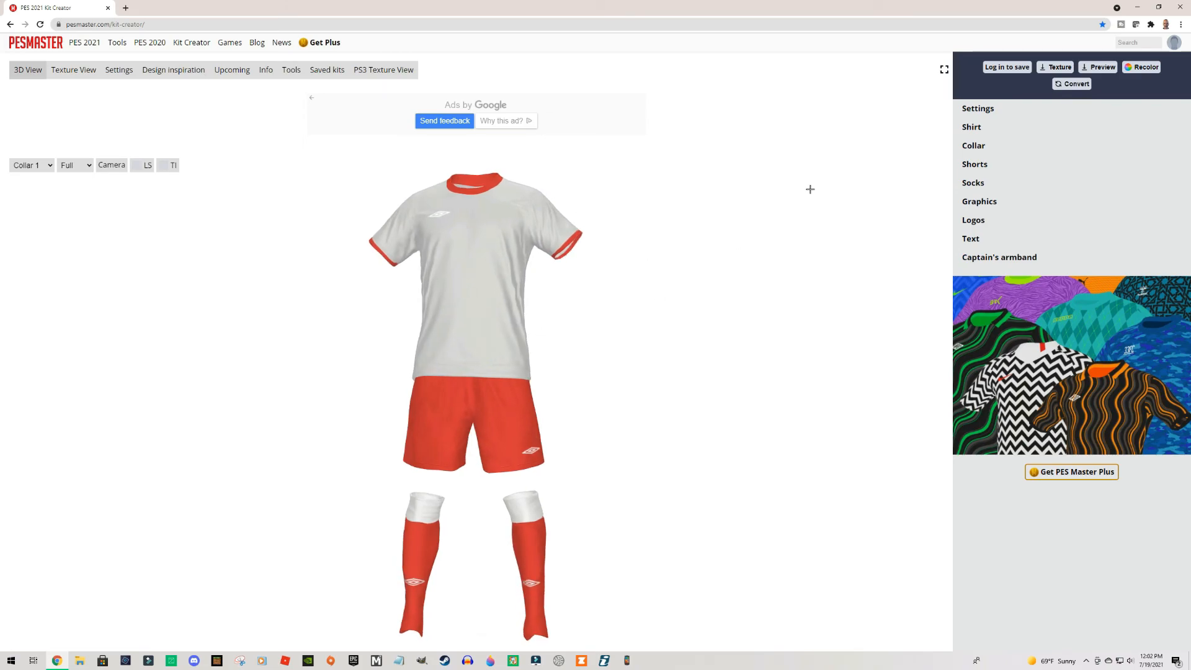
- Try a pink left sleeve with separate sleeve colours, and restore the shared colour with the sleeve layer hidden
click(974, 129)
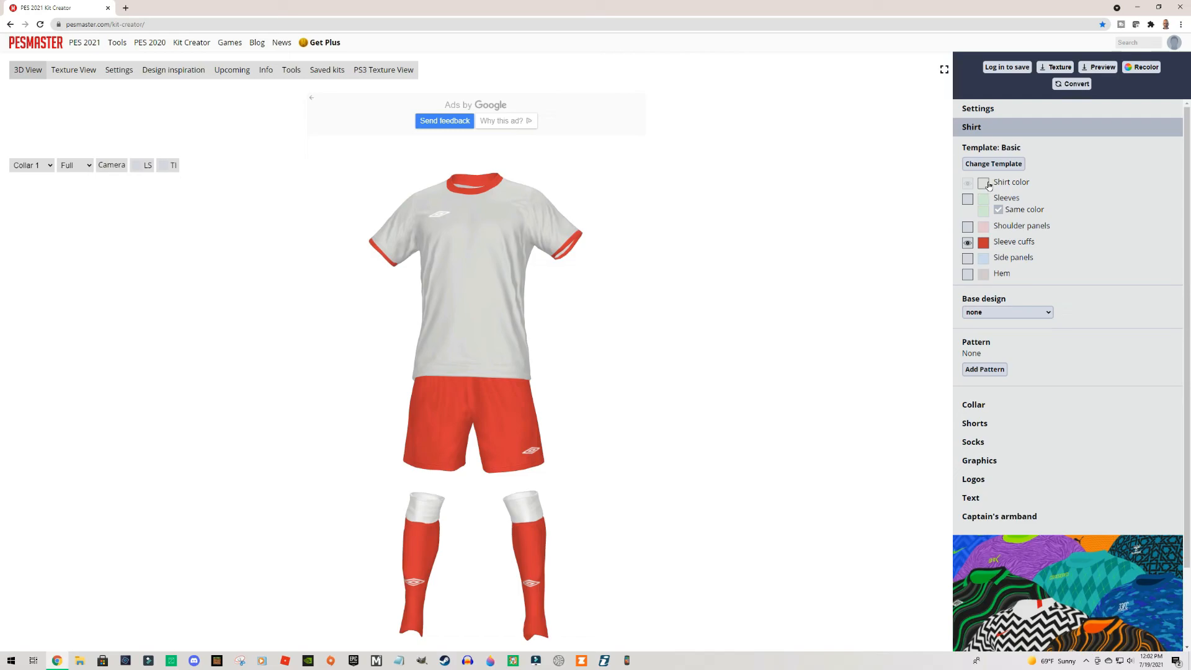
click(968, 199)
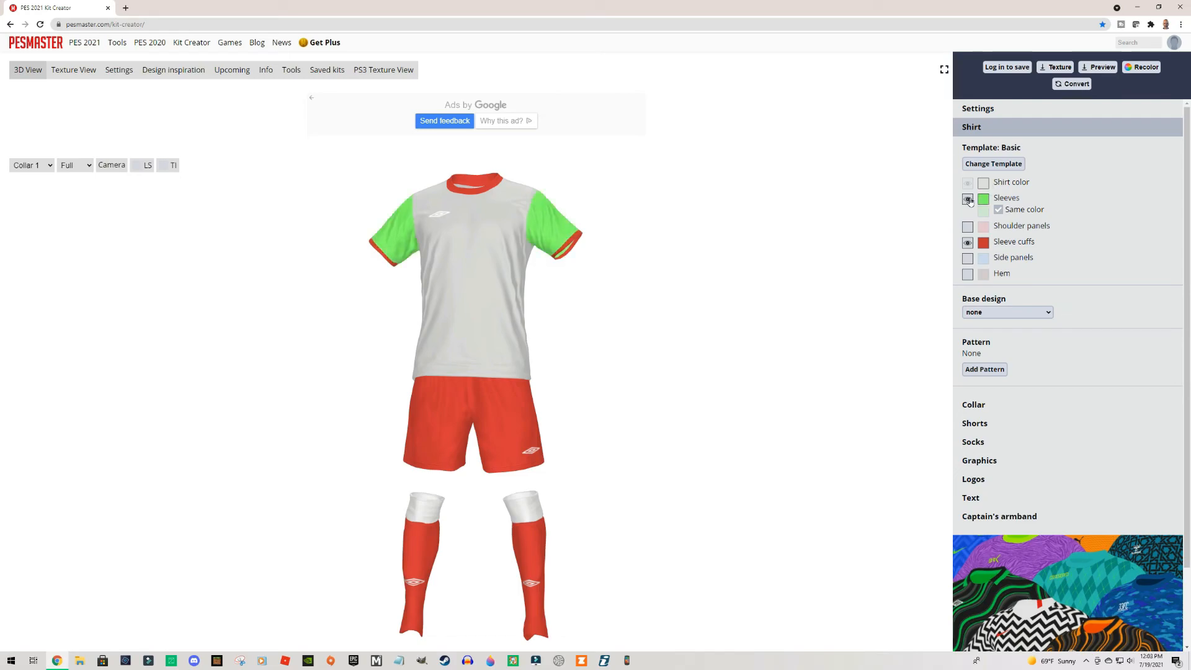
click(998, 209)
click(984, 211)
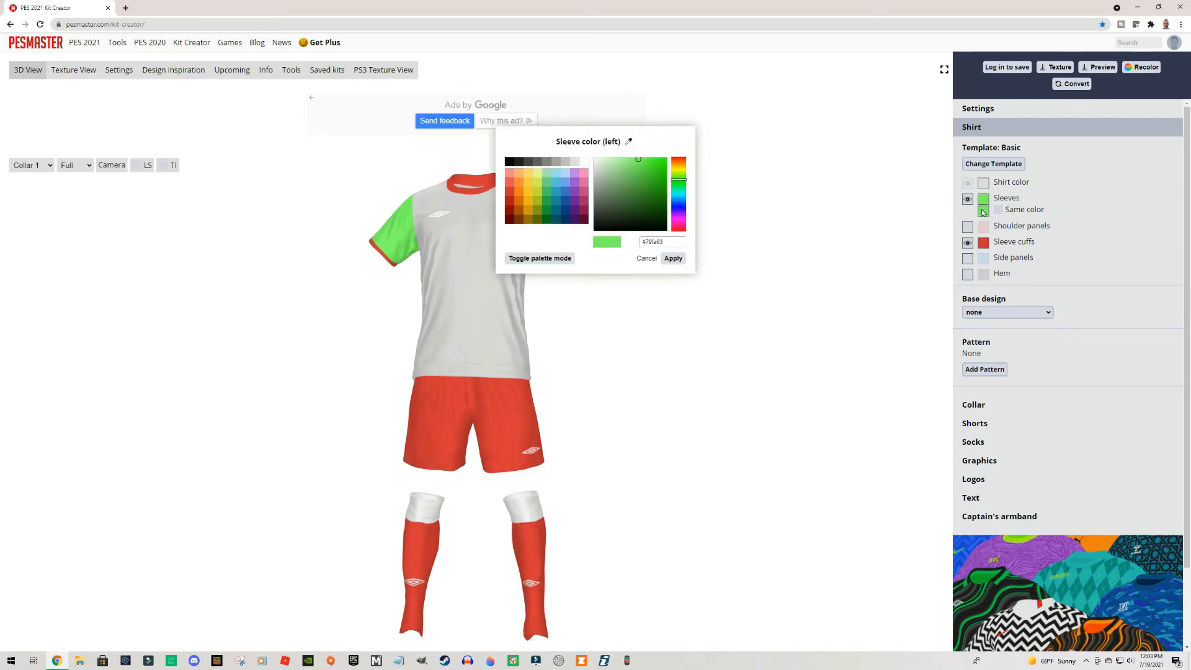
click(583, 182)
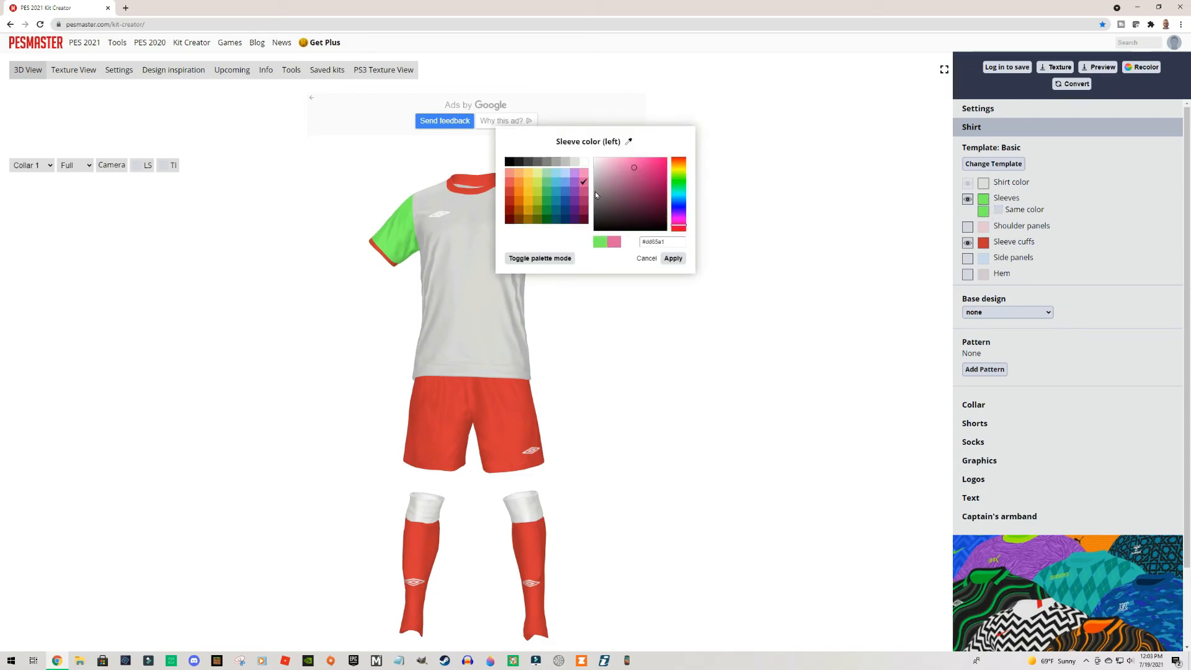
click(672, 258)
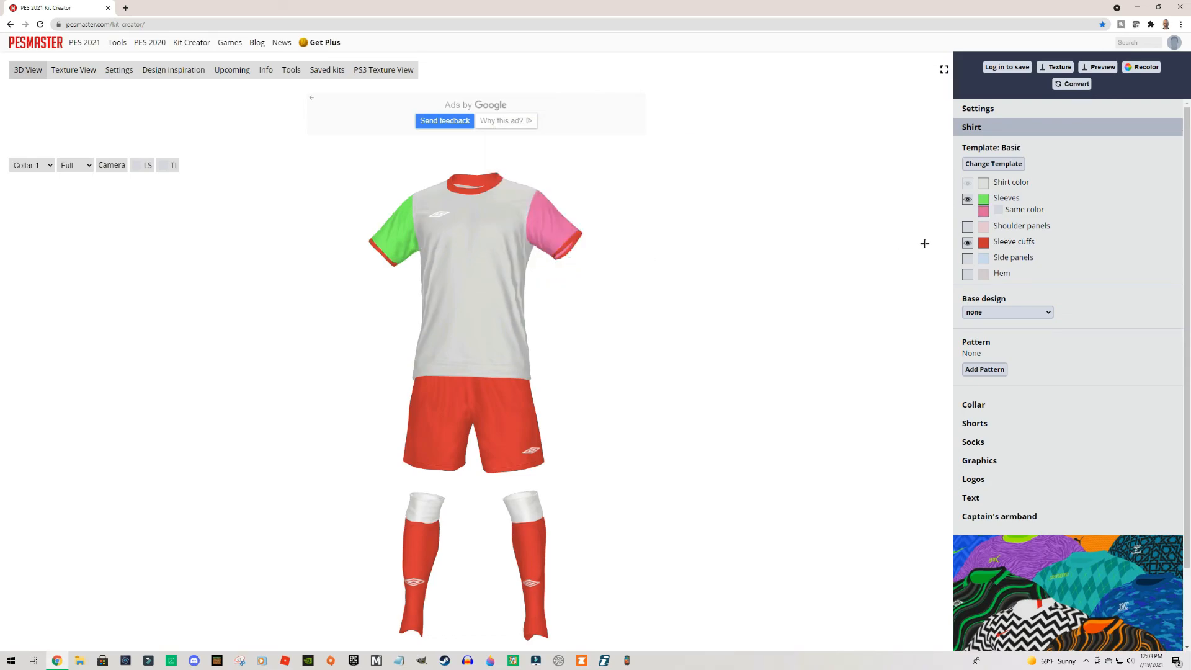
click(999, 211)
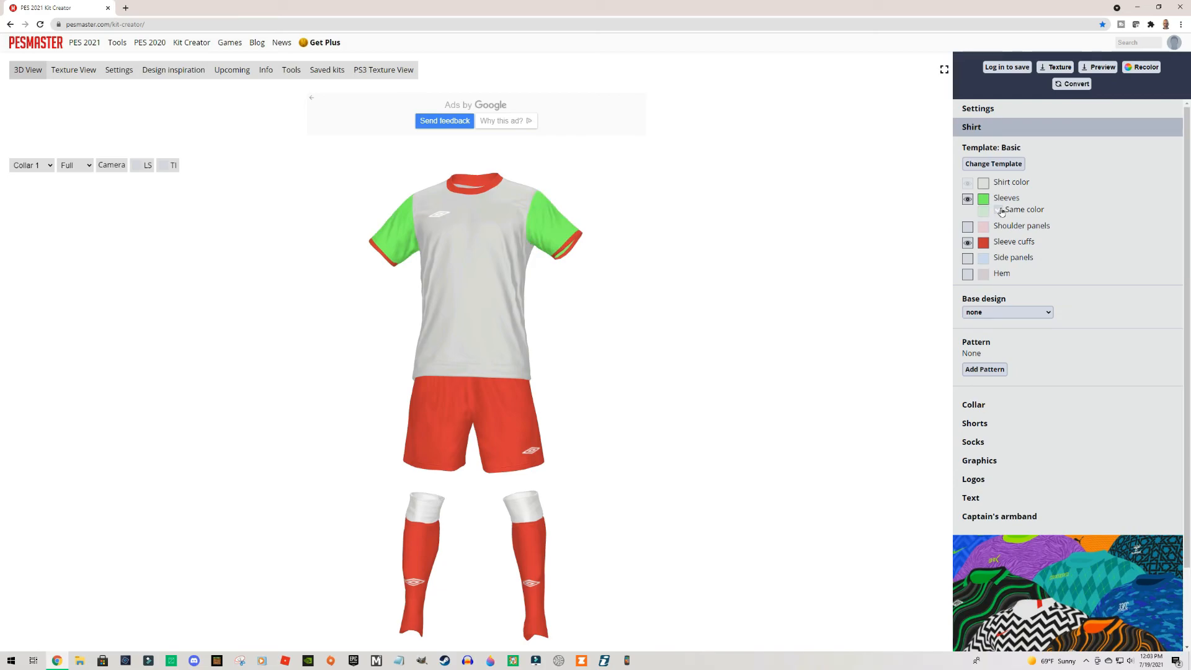
click(971, 202)
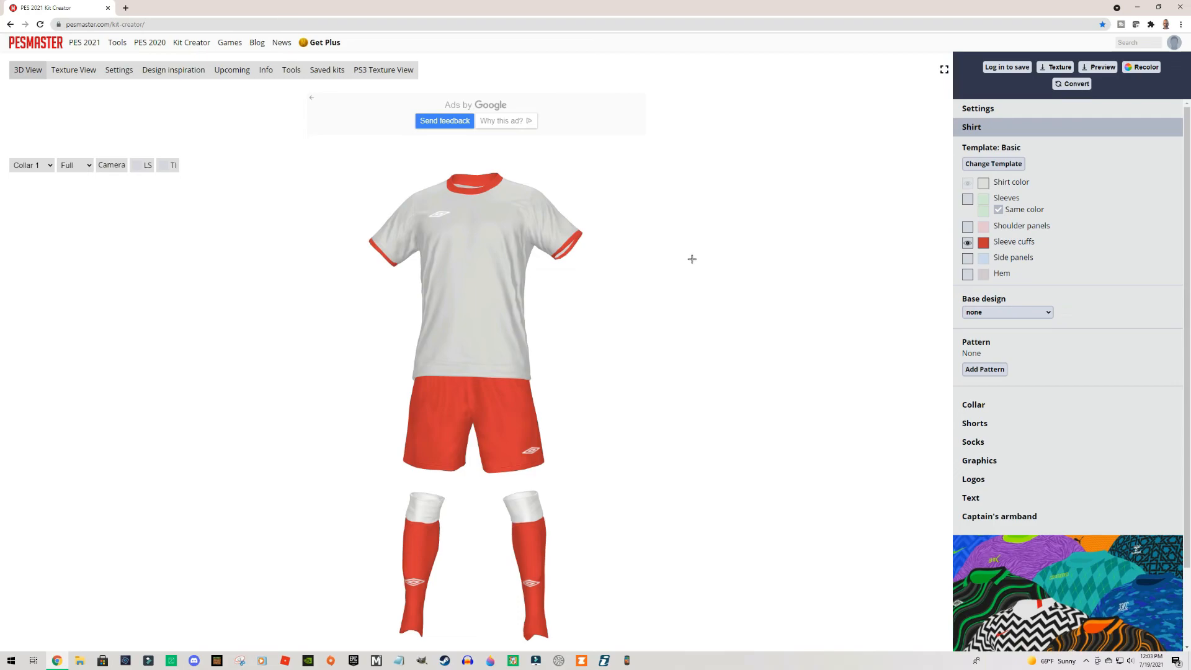
- Show the shirt's shoulder panels, try them in bright green, and hide them again
click(969, 227)
drag(699, 240, 716, 269)
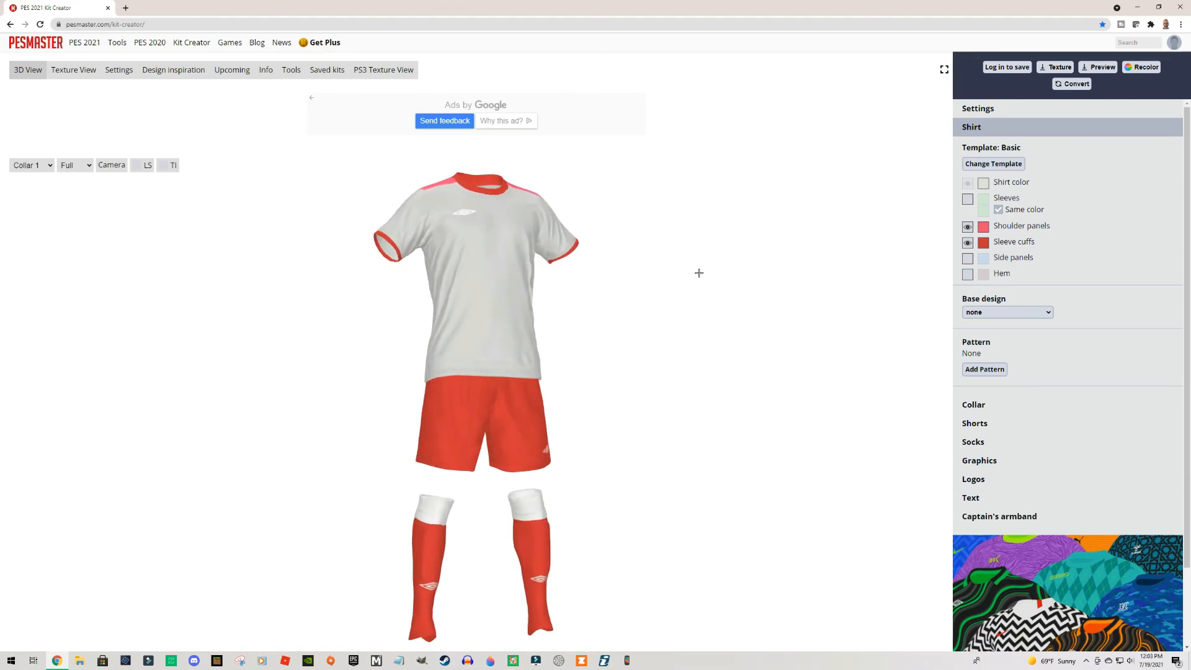
click(984, 227)
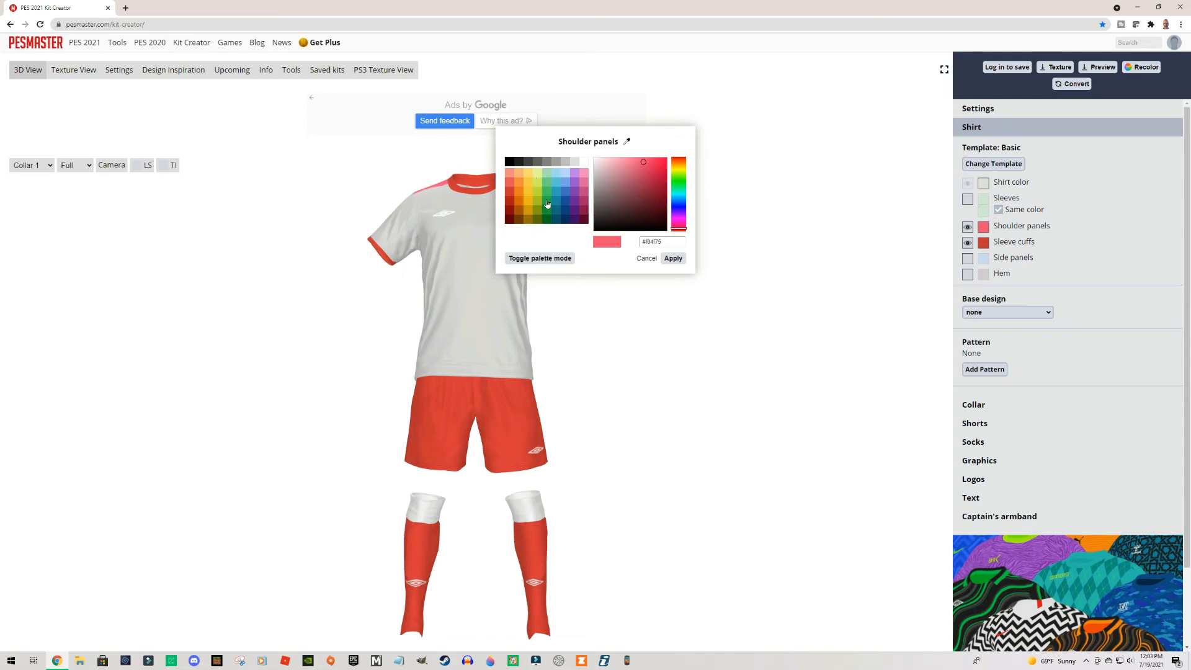
click(679, 190)
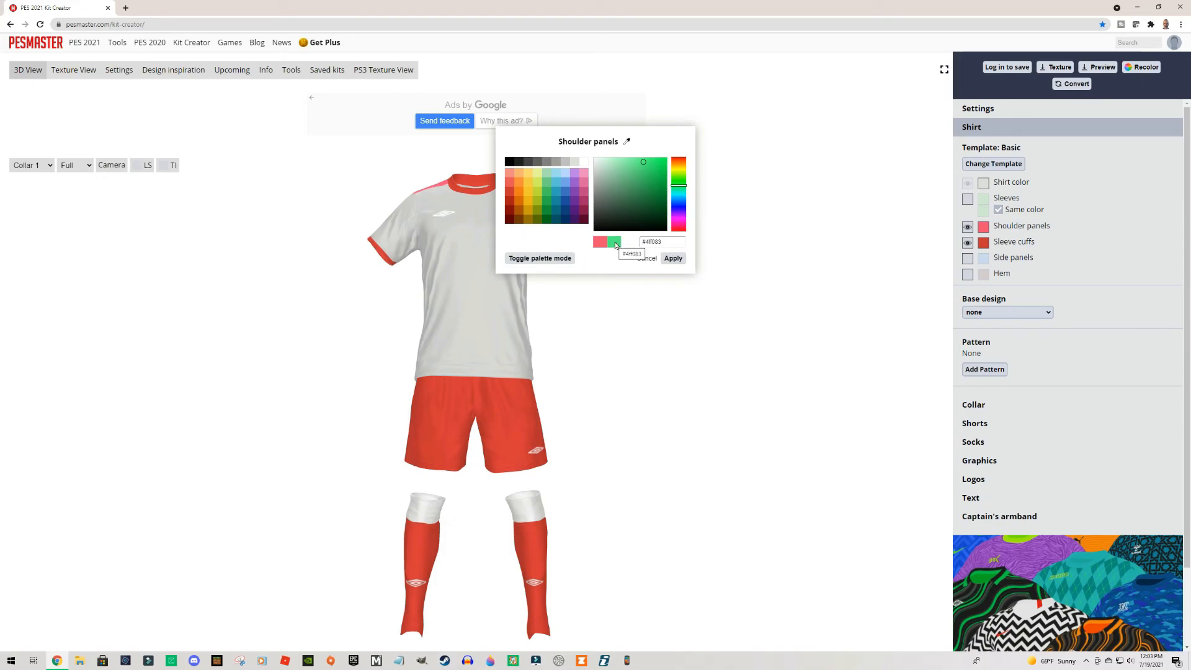
drag(645, 165, 671, 161)
click(679, 262)
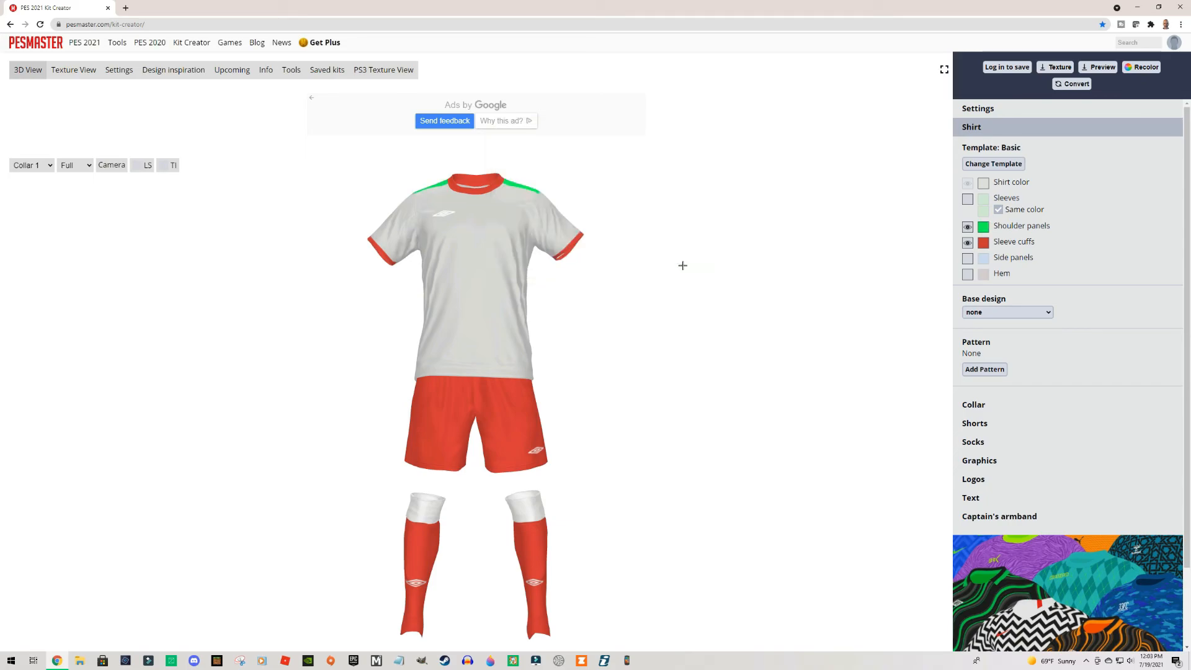
click(968, 227)
- Browse the named brand colours available for the sleeve cuffs and return to the swatch palette
click(983, 243)
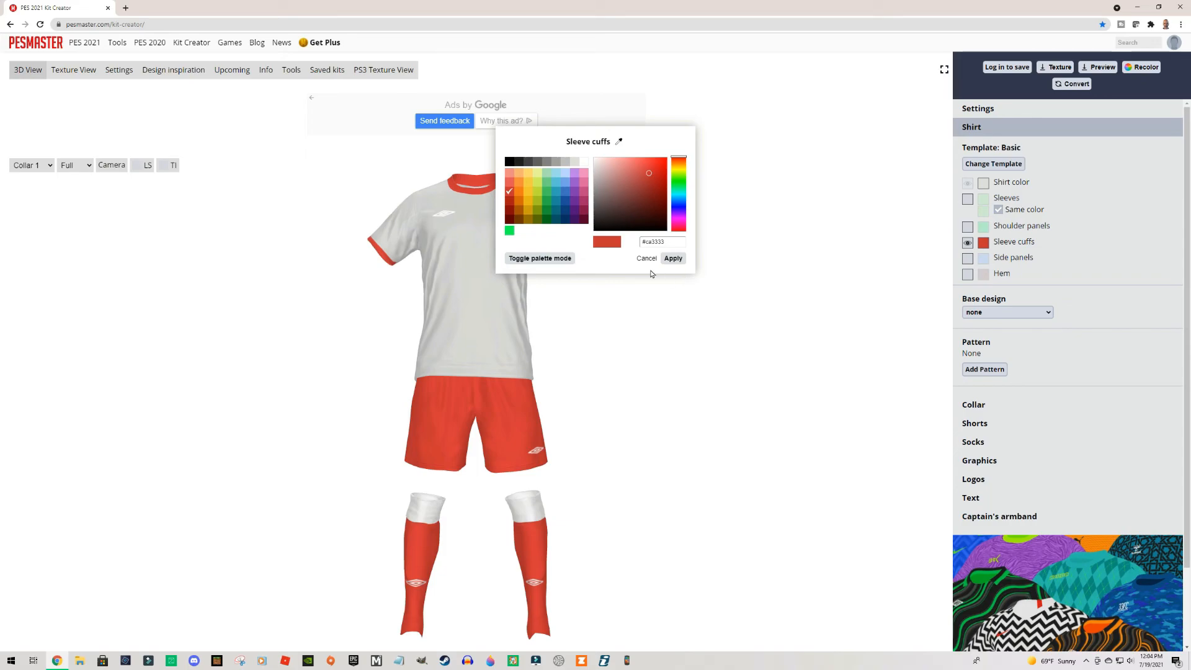
click(549, 260)
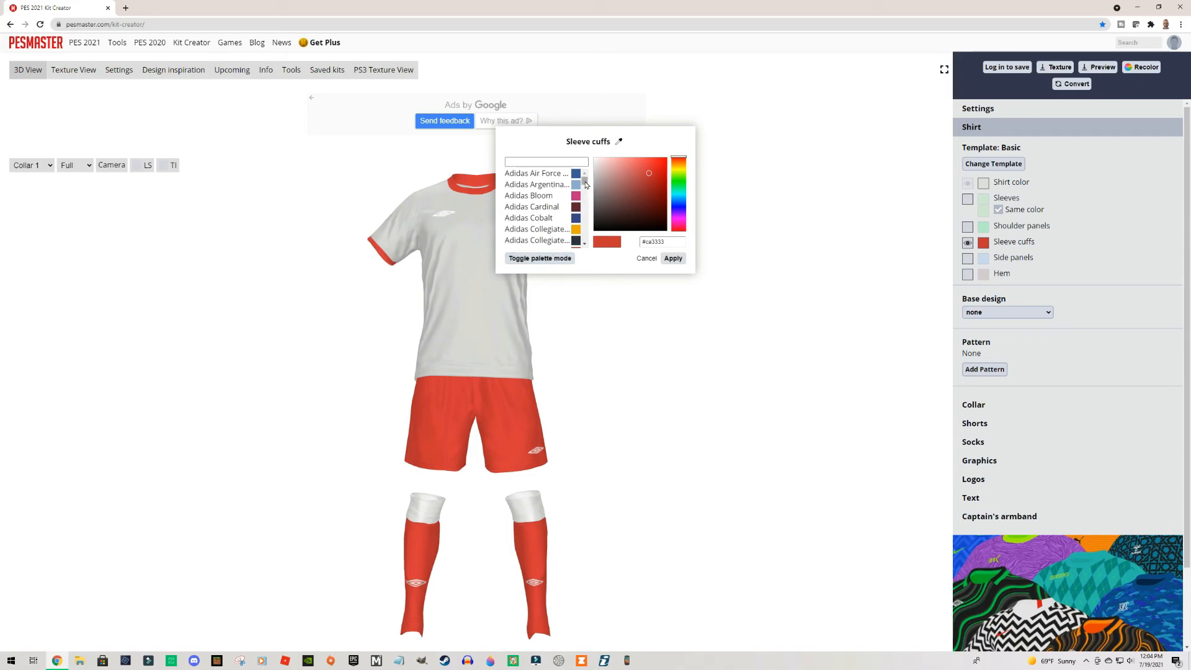
mouse_move(584, 183)
mouse_down()
mouse_move(584, 241)
mouse_move(586, 177)
mouse_up()
click(546, 260)
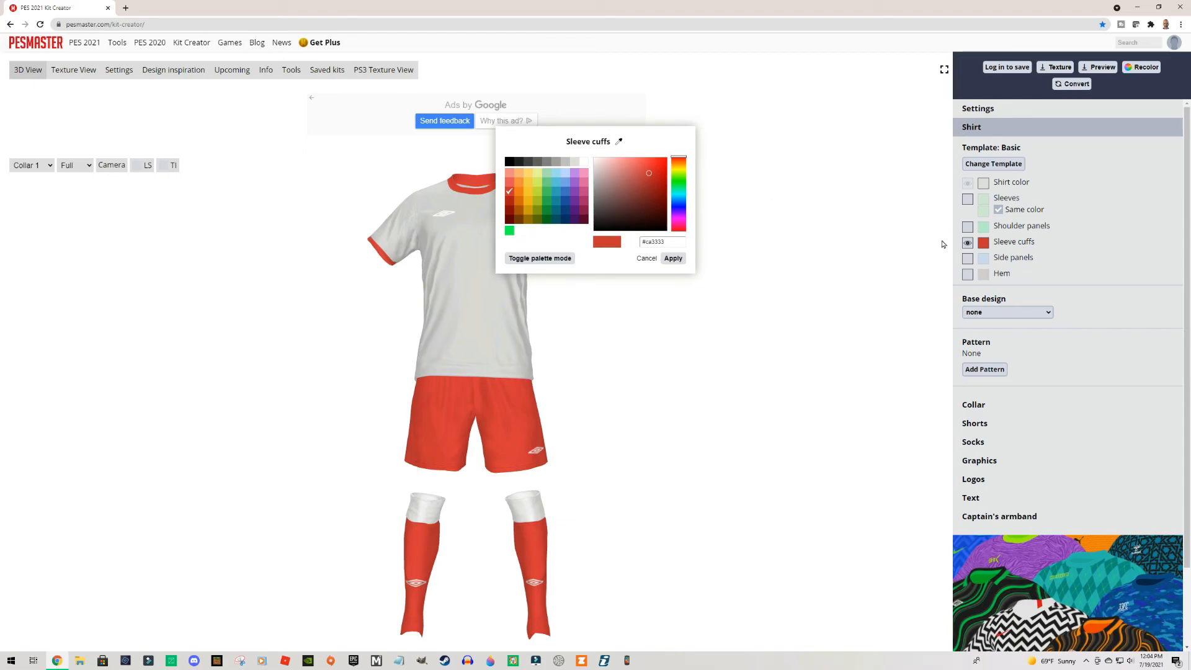
- Sample the red of the shorts with the eyedropper and apply it to the sleeve cuffs
click(619, 142)
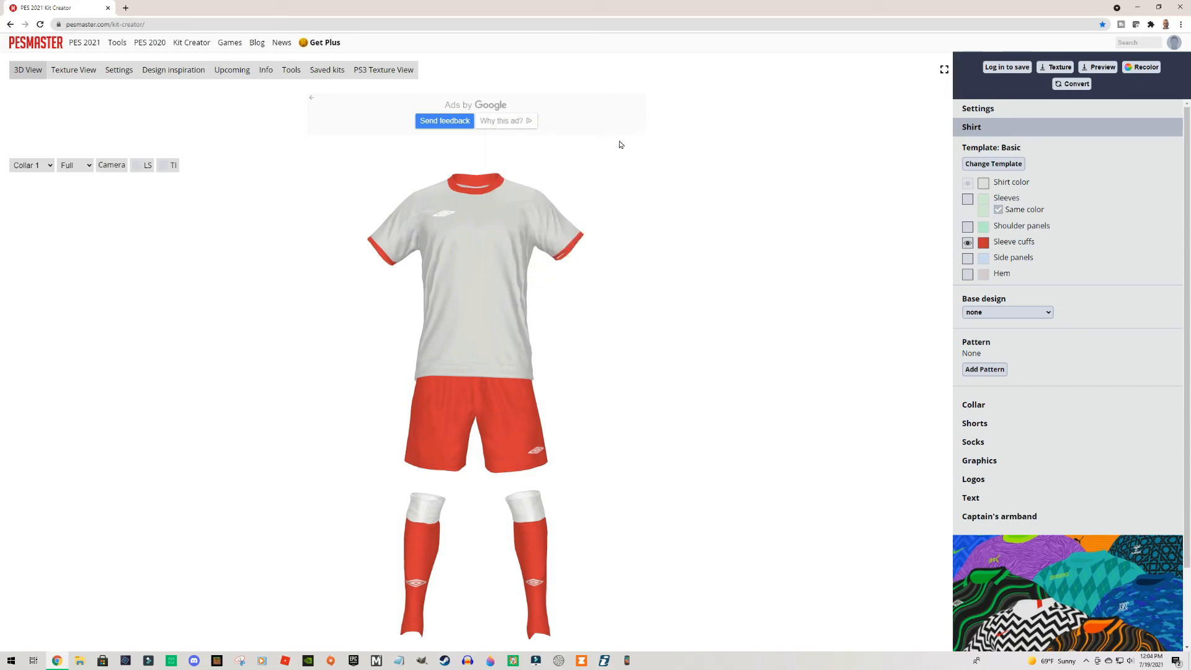
click(483, 393)
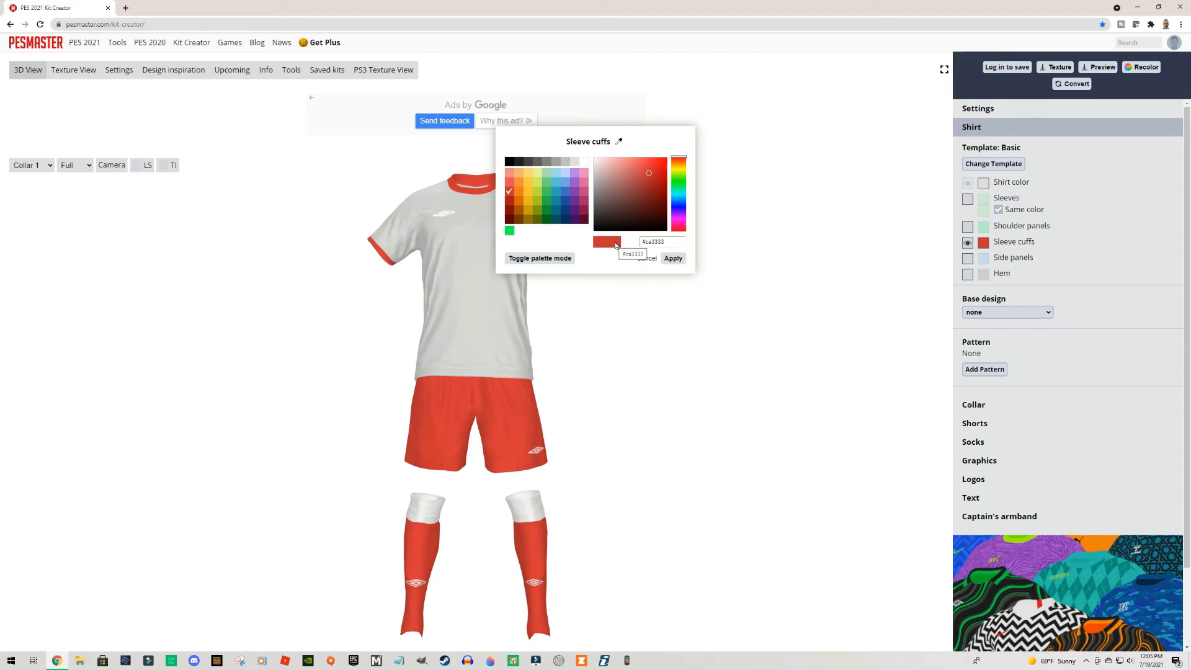
click(673, 259)
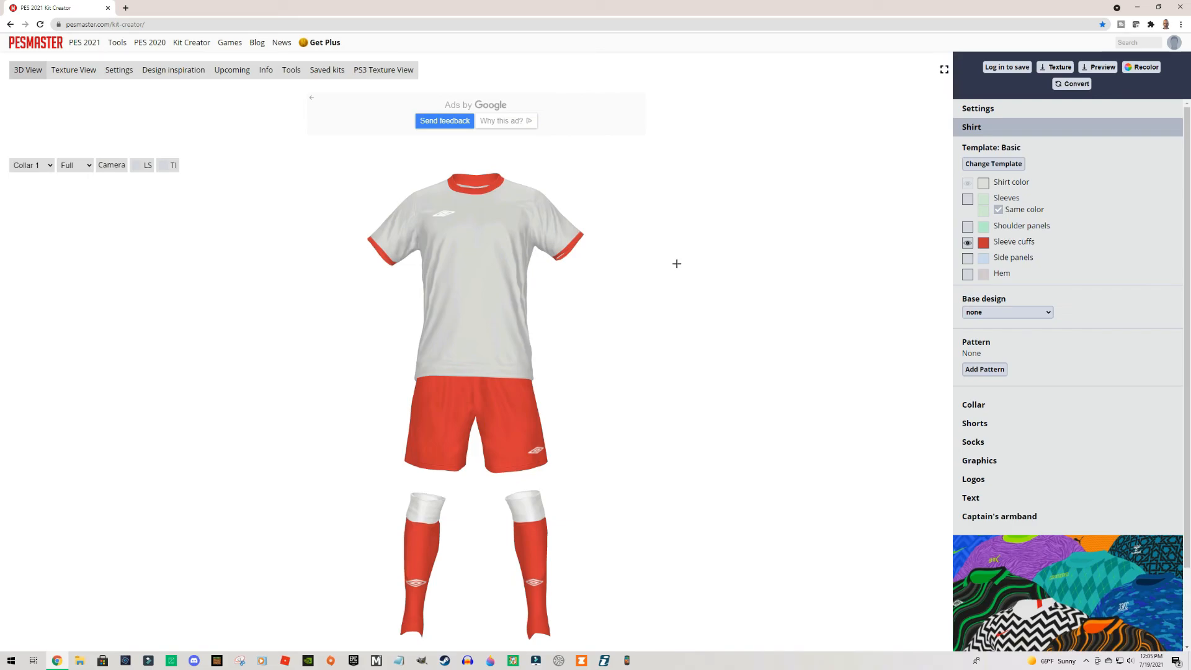
click(984, 246)
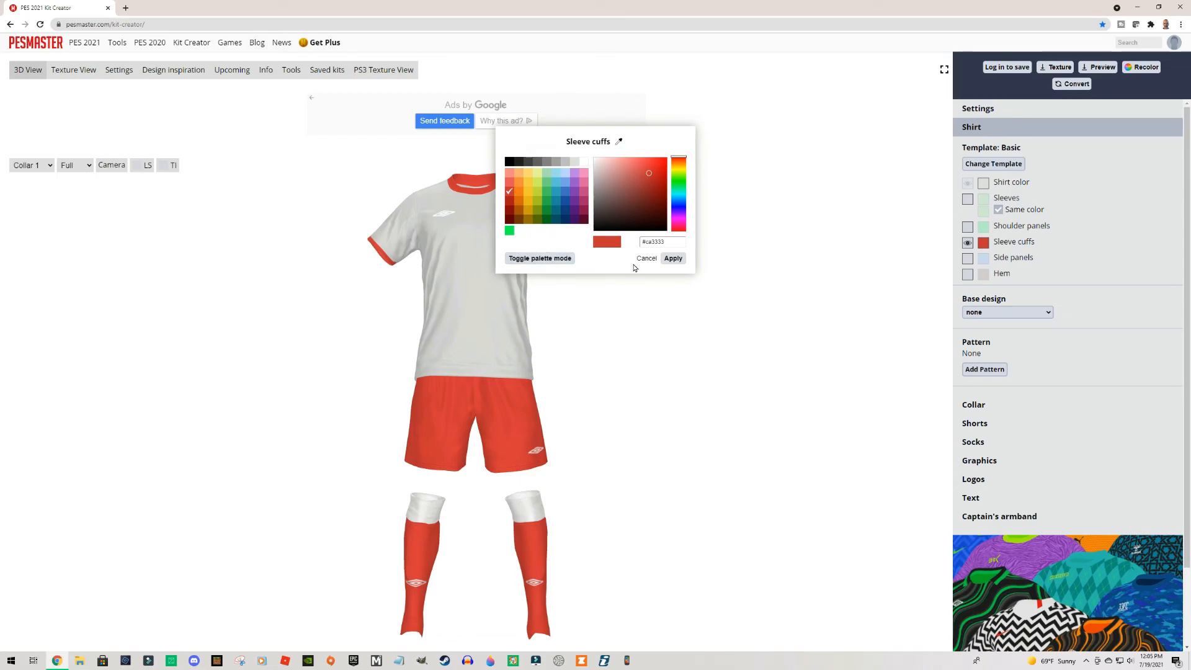
click(678, 261)
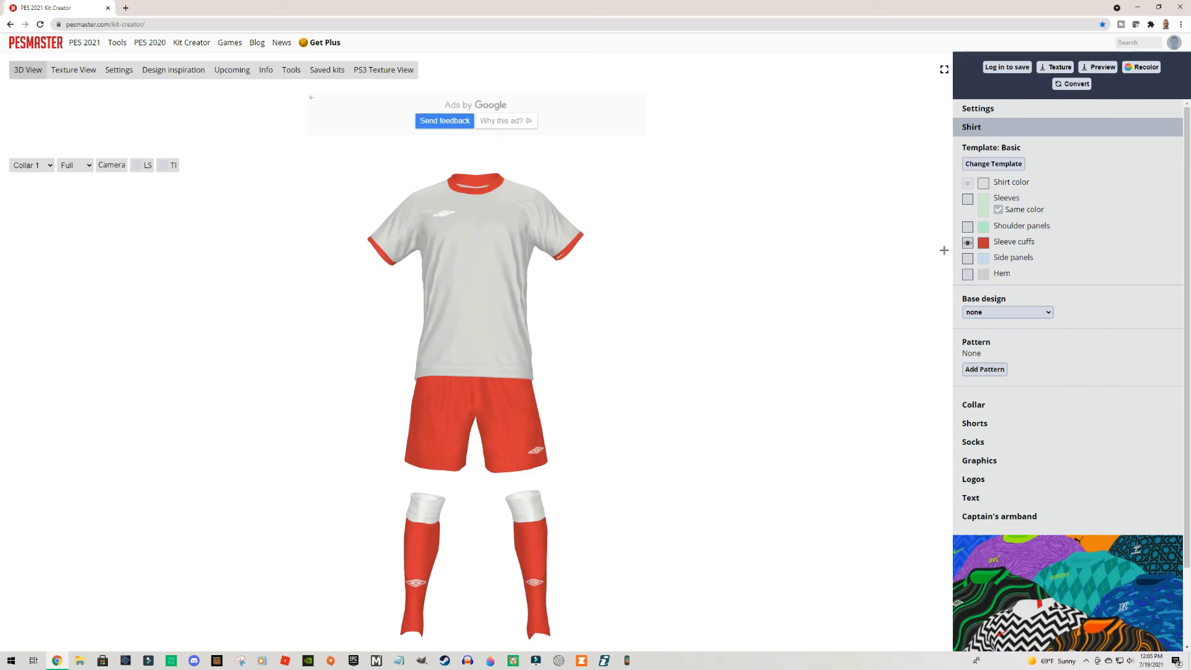
- Toggle the sleeve cuffs off and on, and preview the shirt's side panels before hiding them again
click(969, 243)
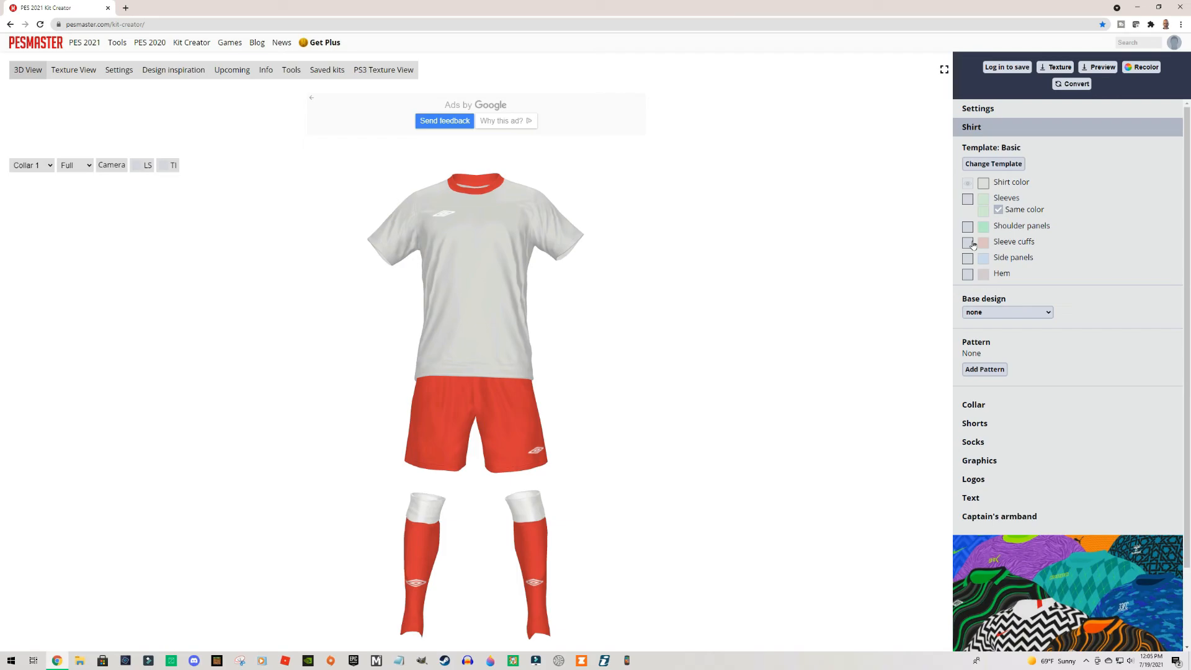
click(968, 243)
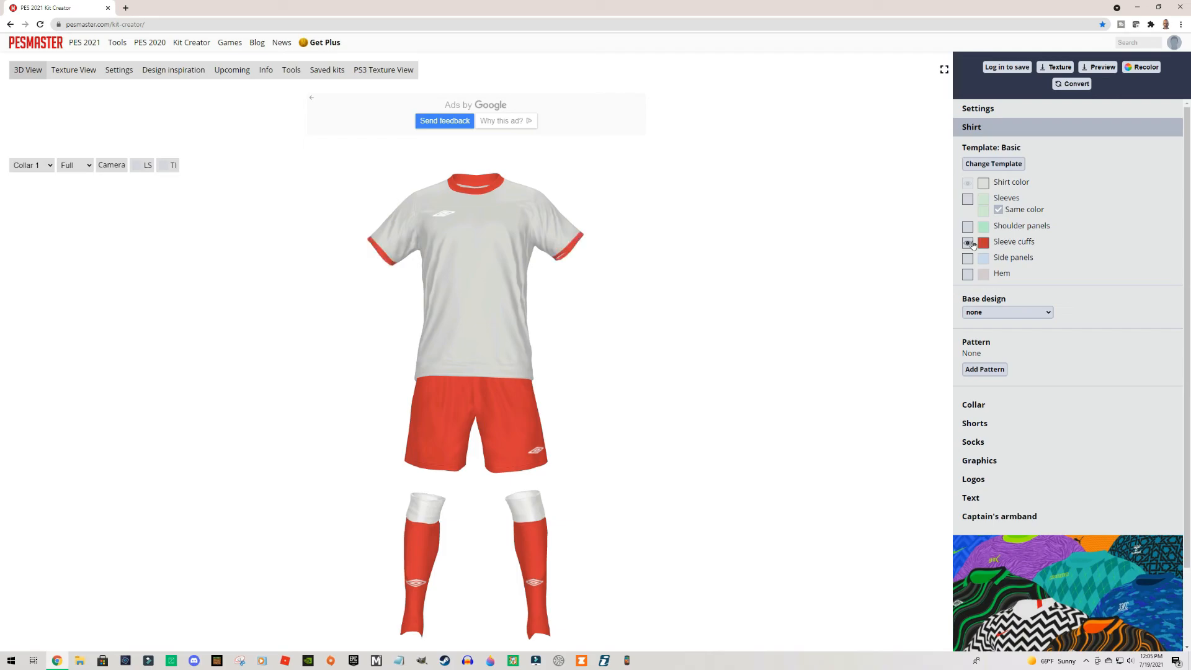
click(968, 258)
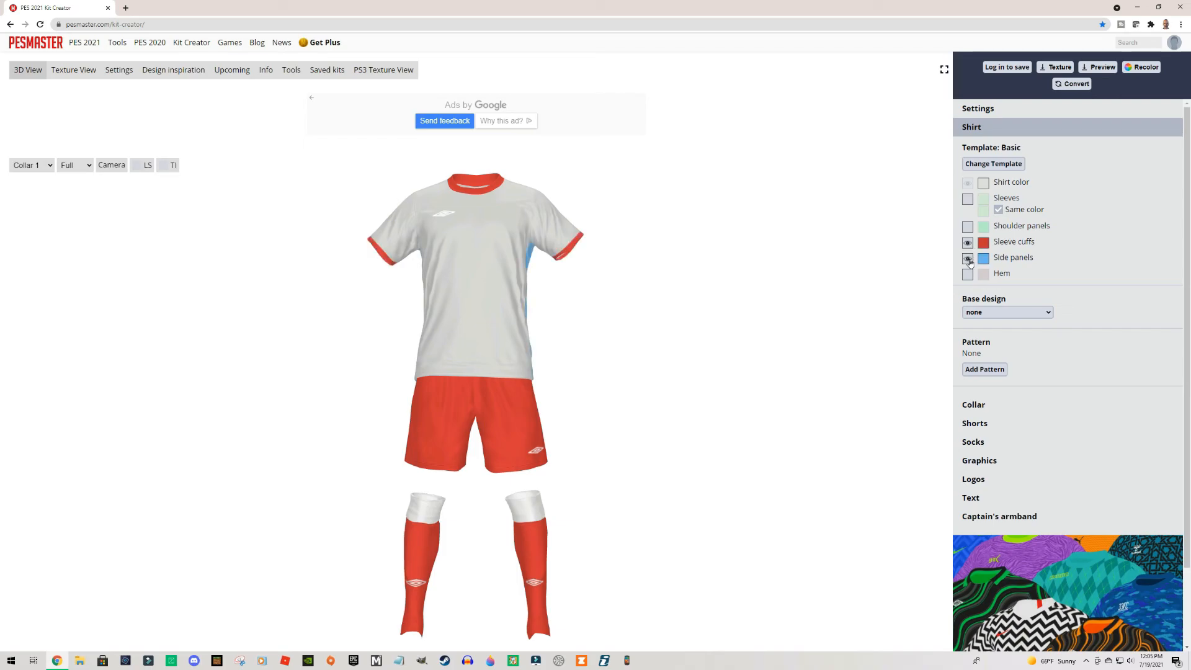
mouse_move(753, 268)
mouse_down()
mouse_move(731, 277)
mouse_move(753, 276)
mouse_up()
click(968, 258)
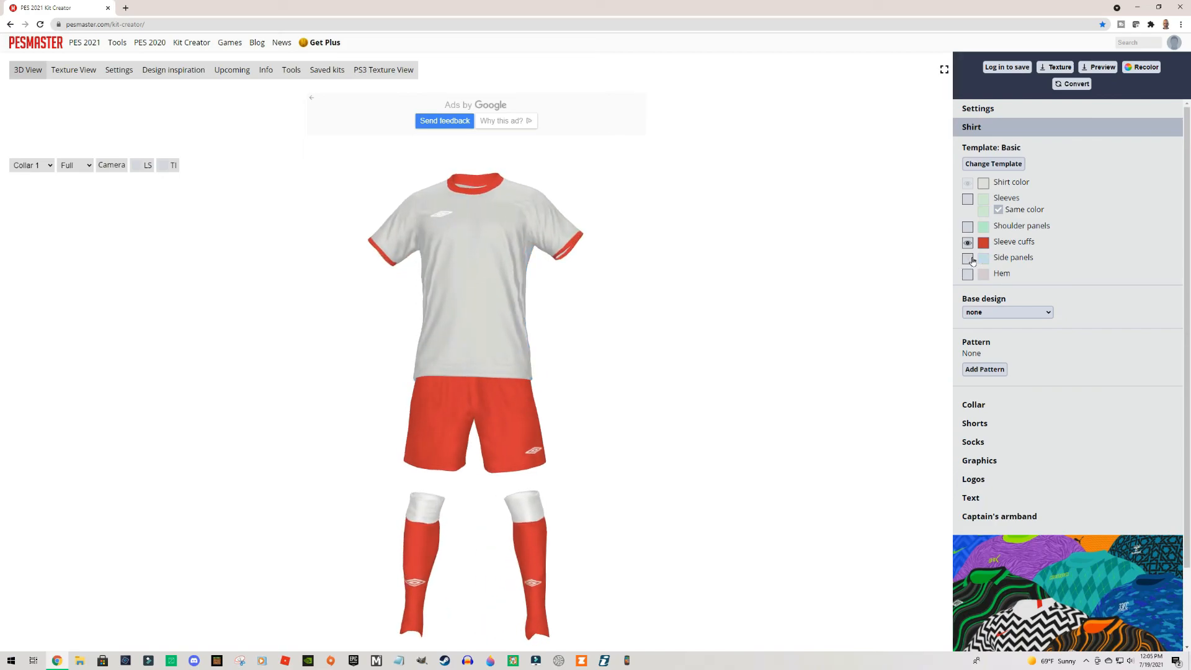
- Try the shirt's hem in a muted green, and hide both the hem and the sleeve cuffs
click(968, 274)
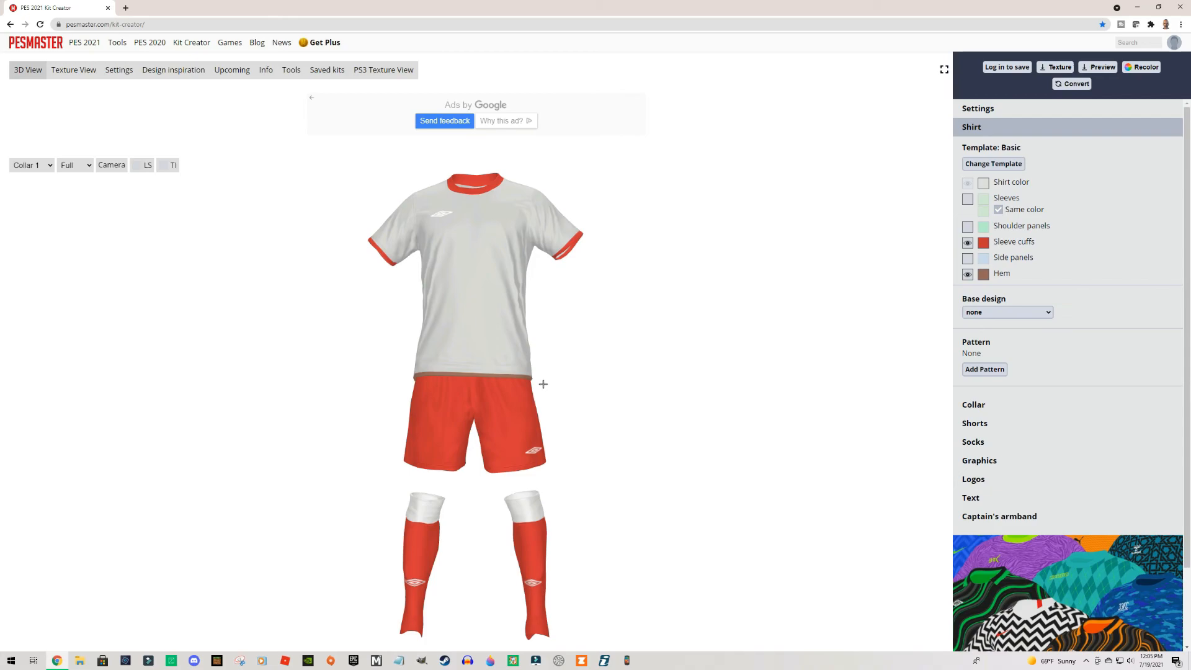
click(983, 274)
click(682, 186)
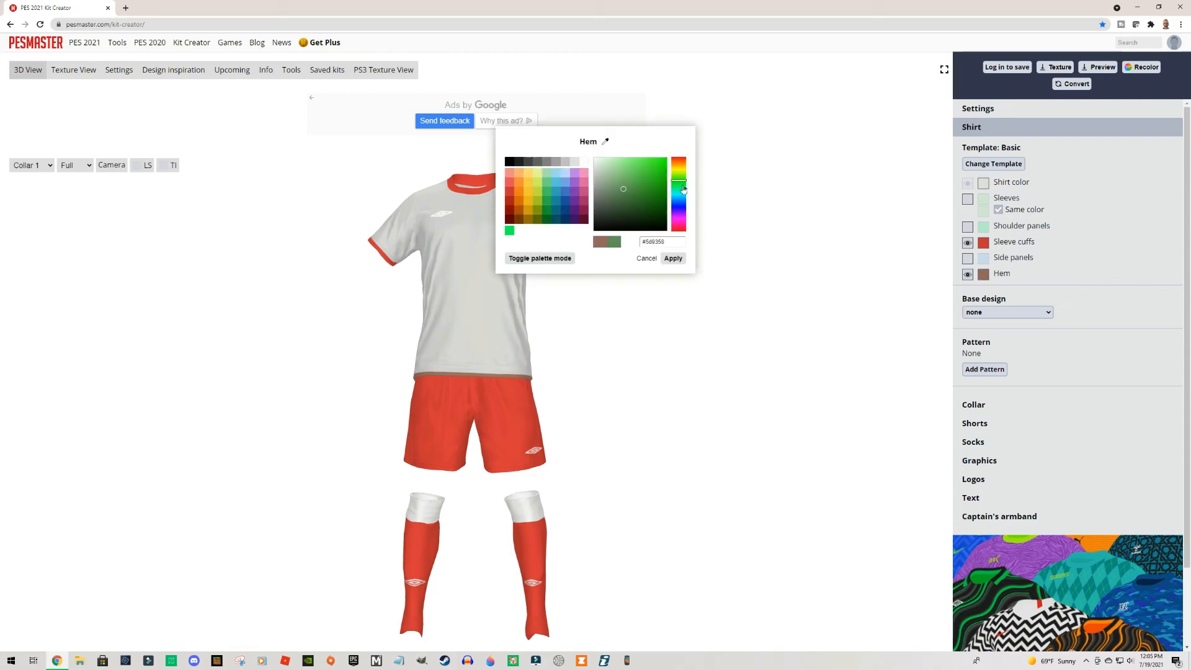
click(673, 258)
mouse_move(790, 314)
mouse_down()
mouse_move(734, 321)
mouse_move(794, 321)
mouse_up()
click(967, 274)
click(968, 244)
drag(846, 260, 676, 287)
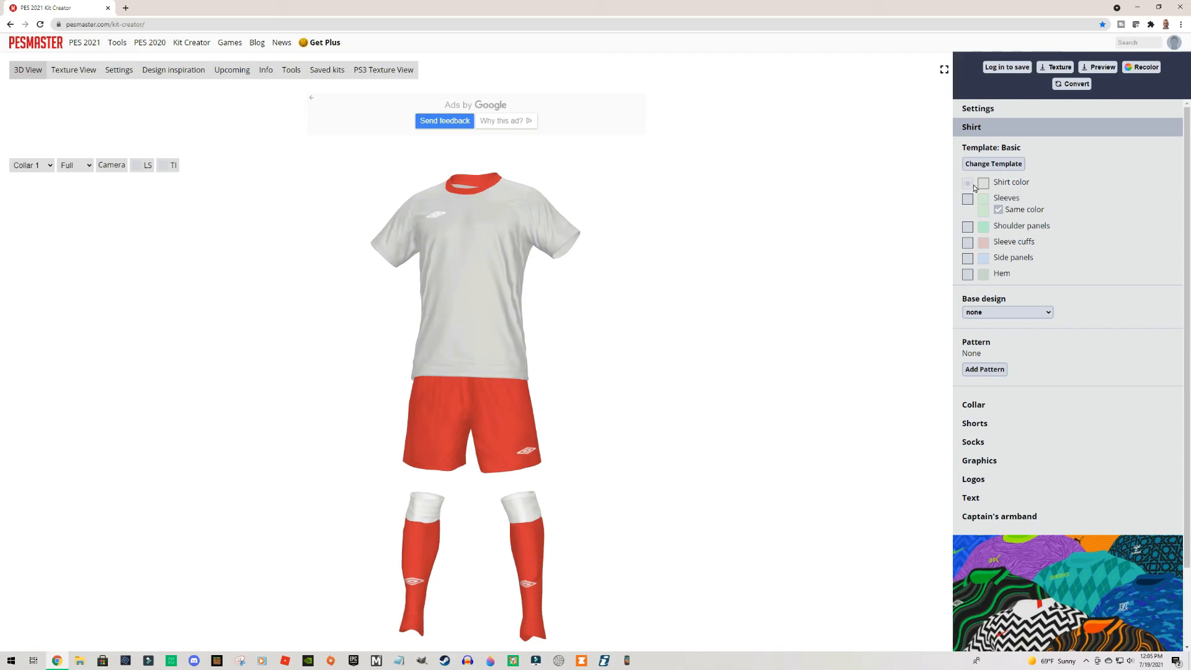
- Give the shirt the Stripes base design and set the stripe color to blue
click(1048, 313)
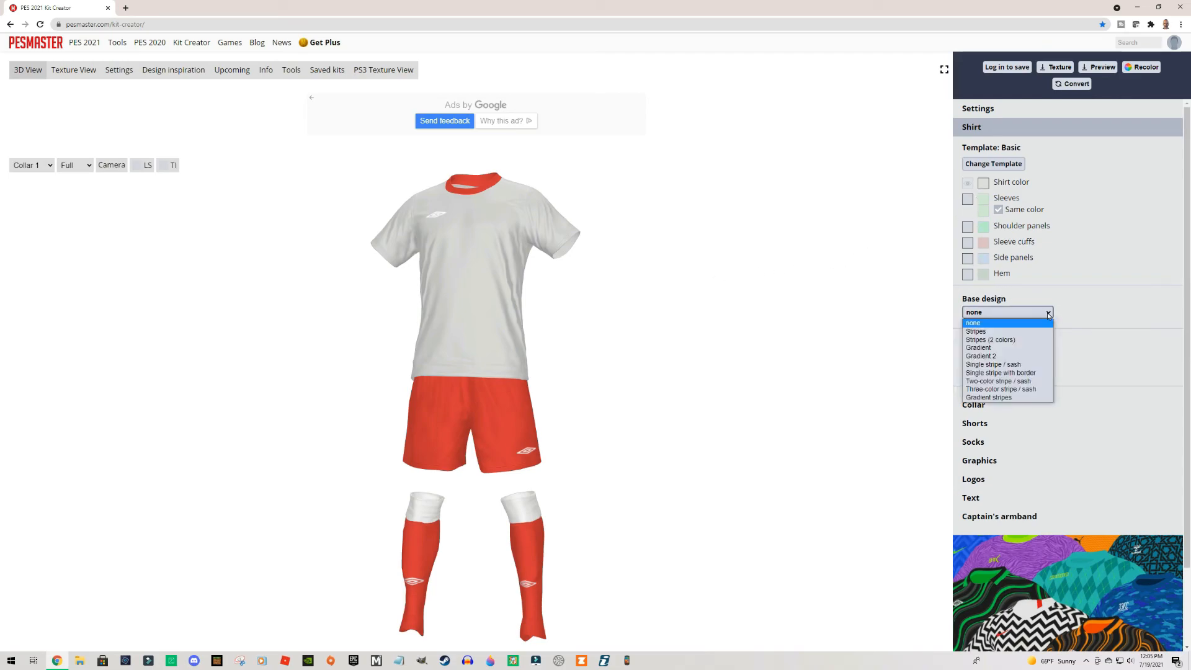
click(983, 332)
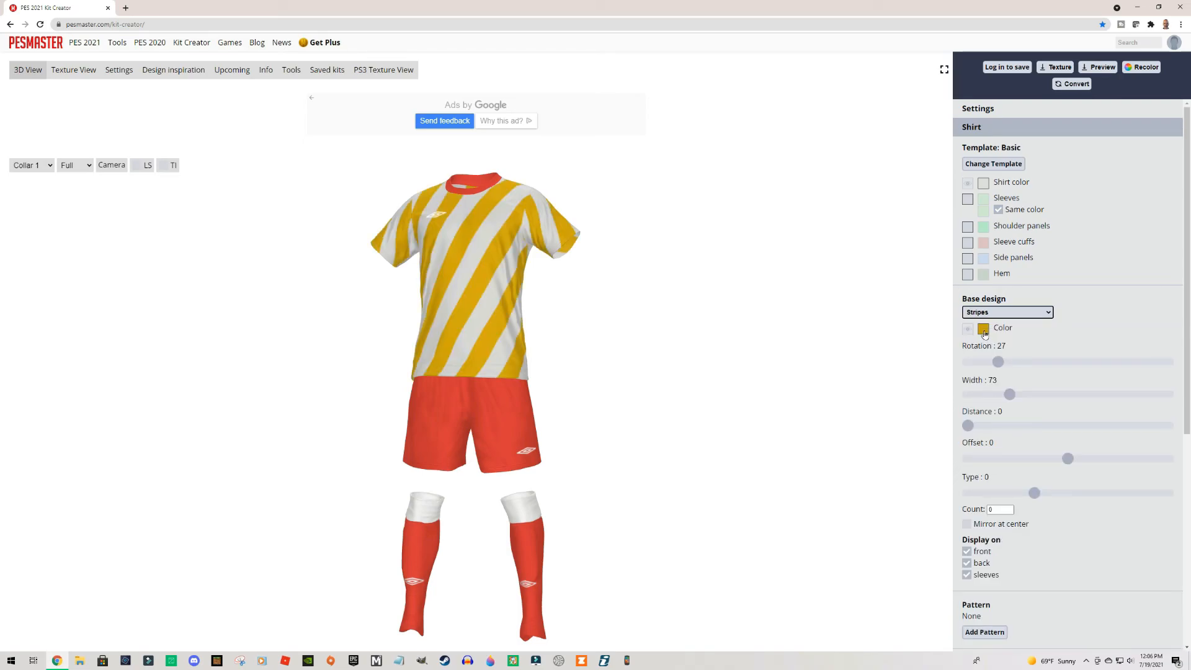
mouse_move(858, 321)
mouse_down()
mouse_move(710, 326)
mouse_move(861, 333)
mouse_up()
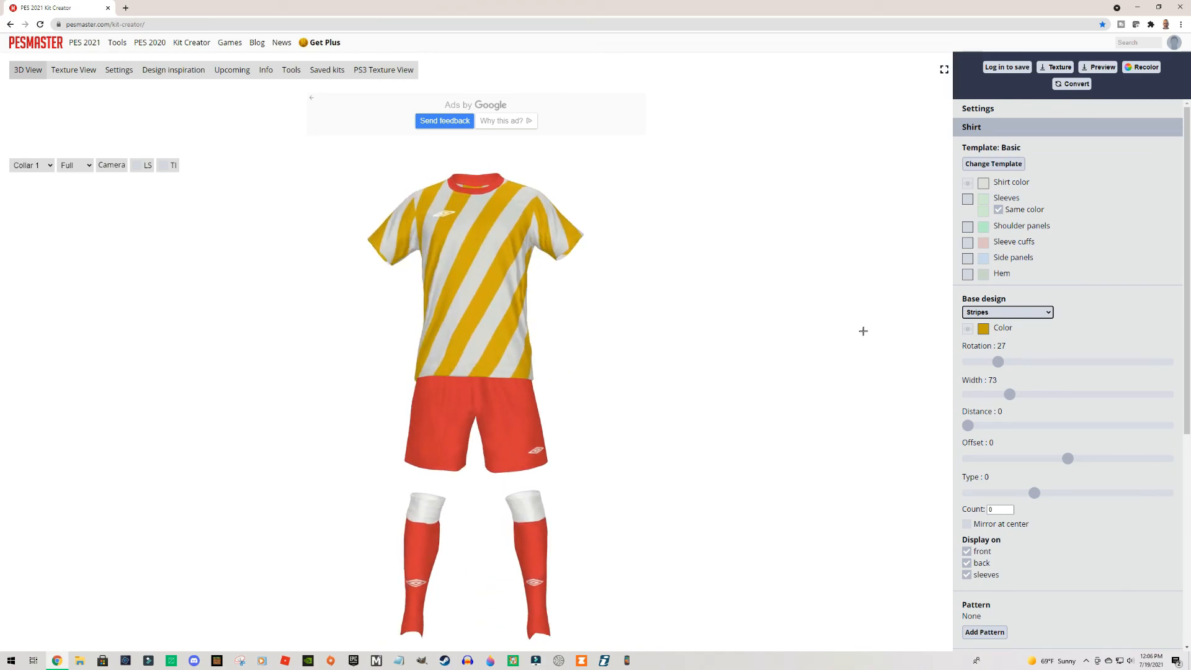
click(982, 330)
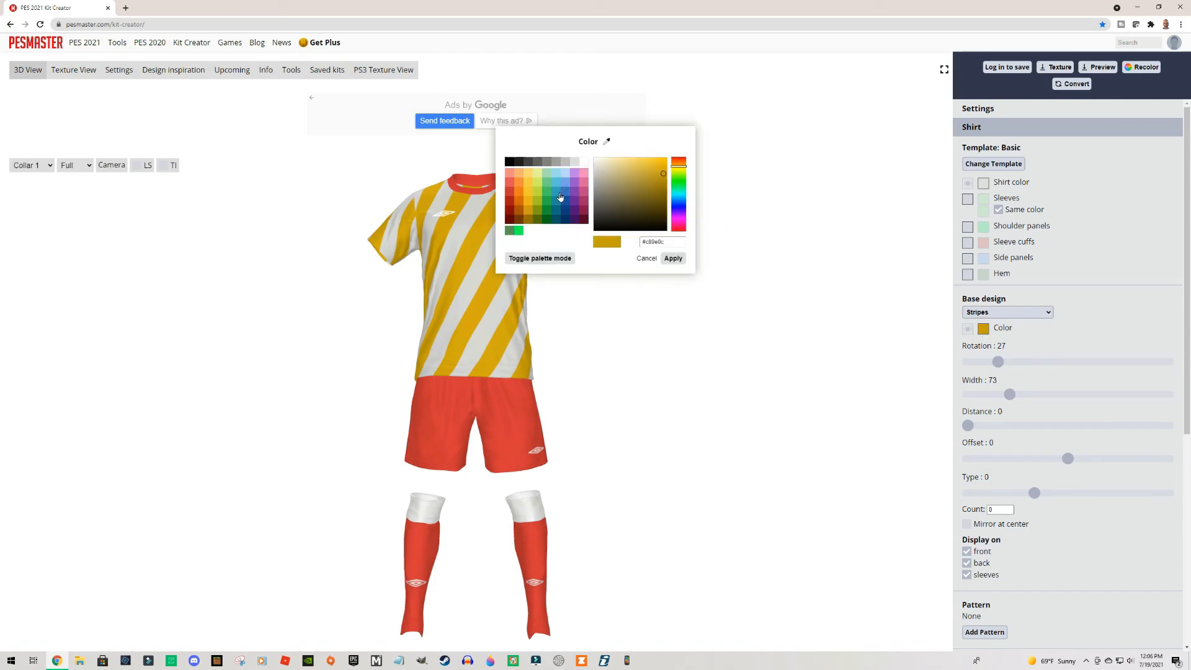
click(561, 197)
click(673, 258)
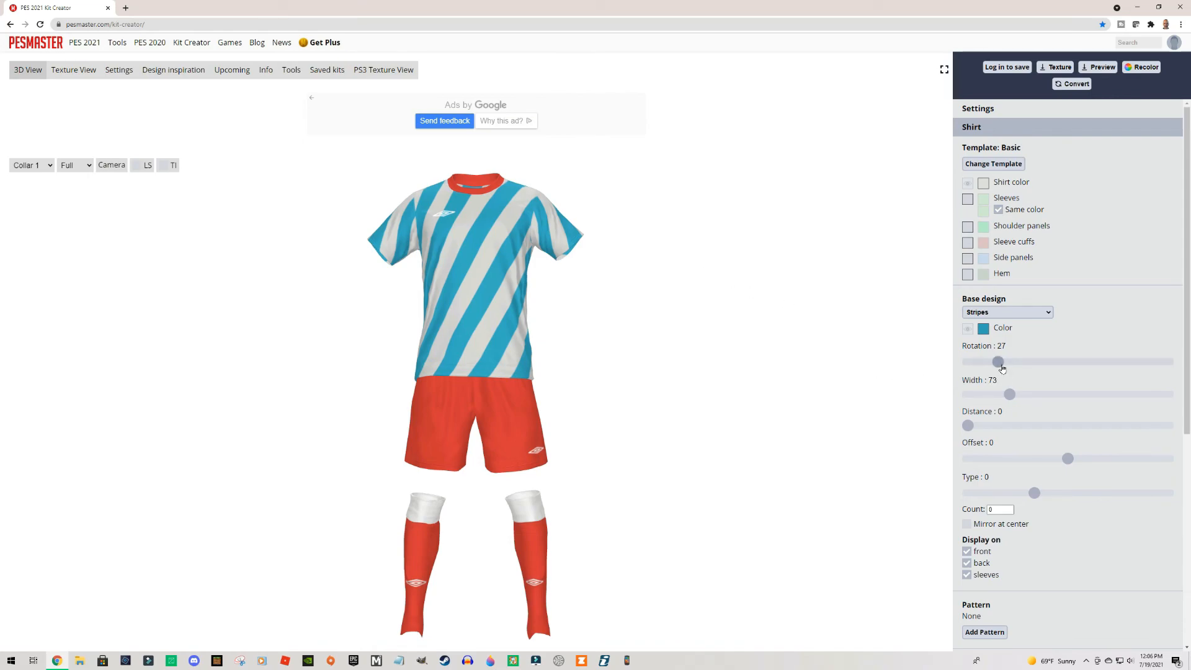
- Try the stripes at rotation 90, set the rotation to 0, and toggle the sleeves layer on and off
drag(1000, 365, 1072, 371)
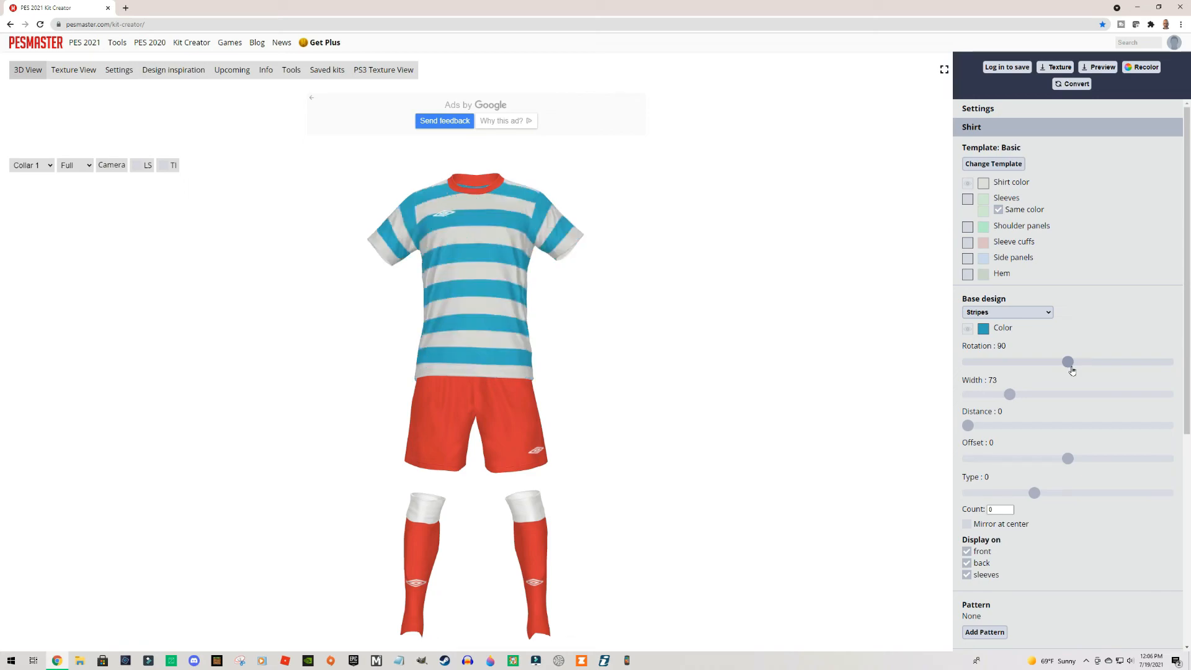
drag(1069, 364, 958, 364)
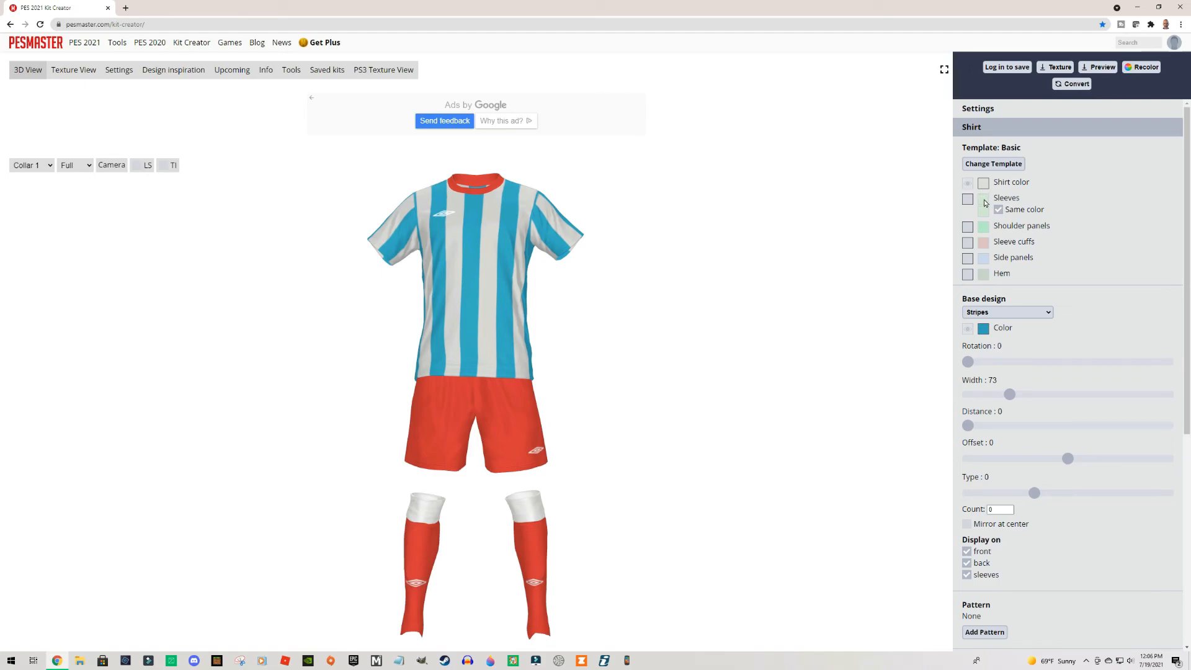
click(968, 200)
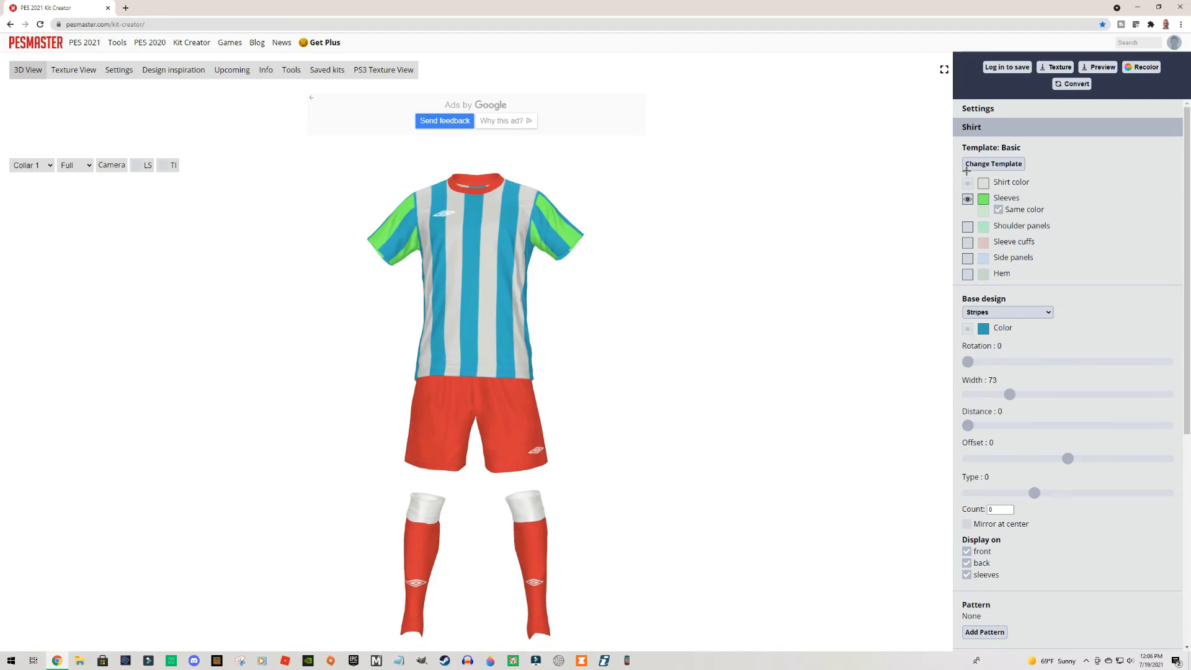
click(968, 200)
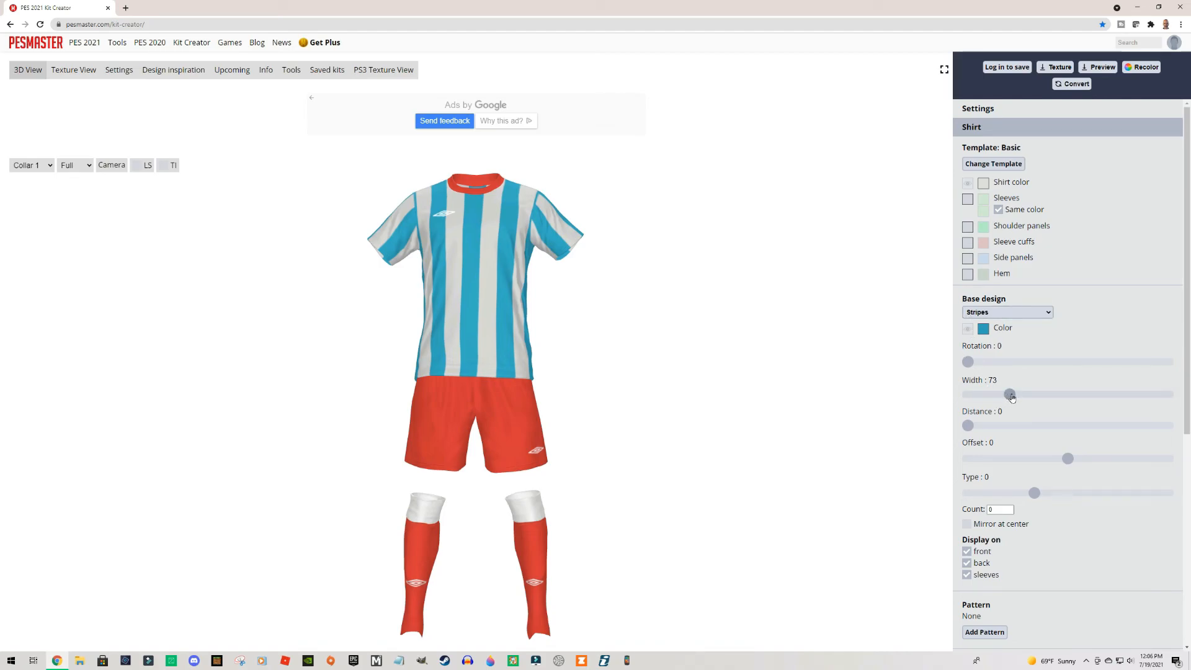
- Set the stripe width to 92 and the stripe distance to 41
drag(1011, 397, 1035, 402)
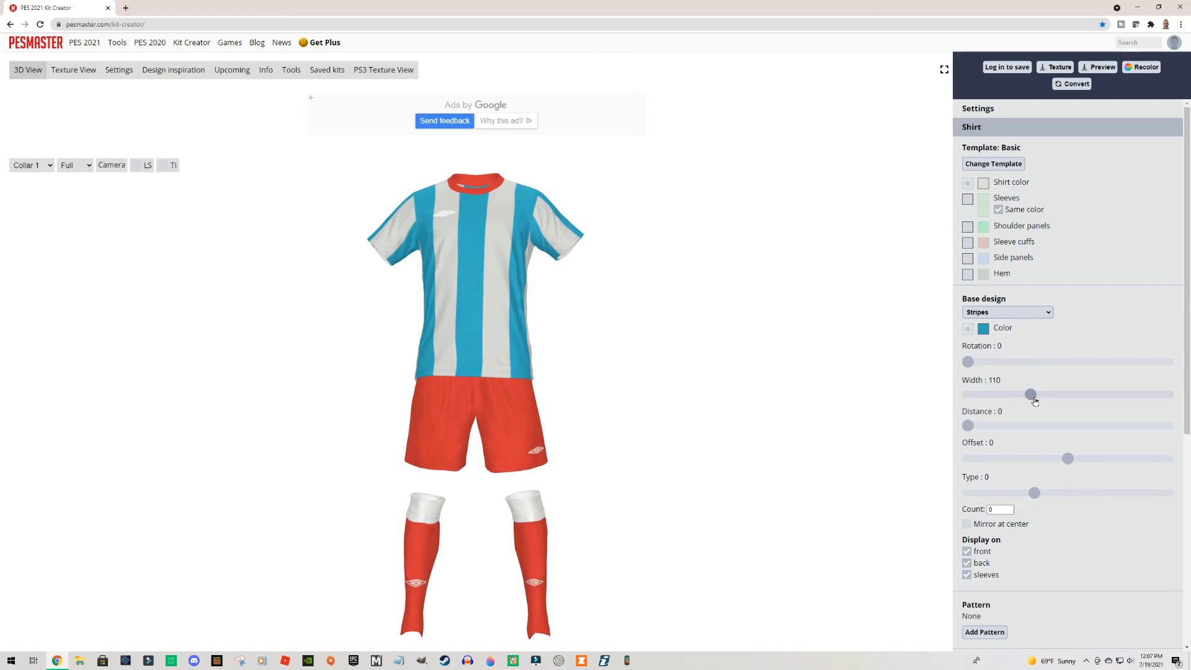
drag(1032, 398, 1020, 396)
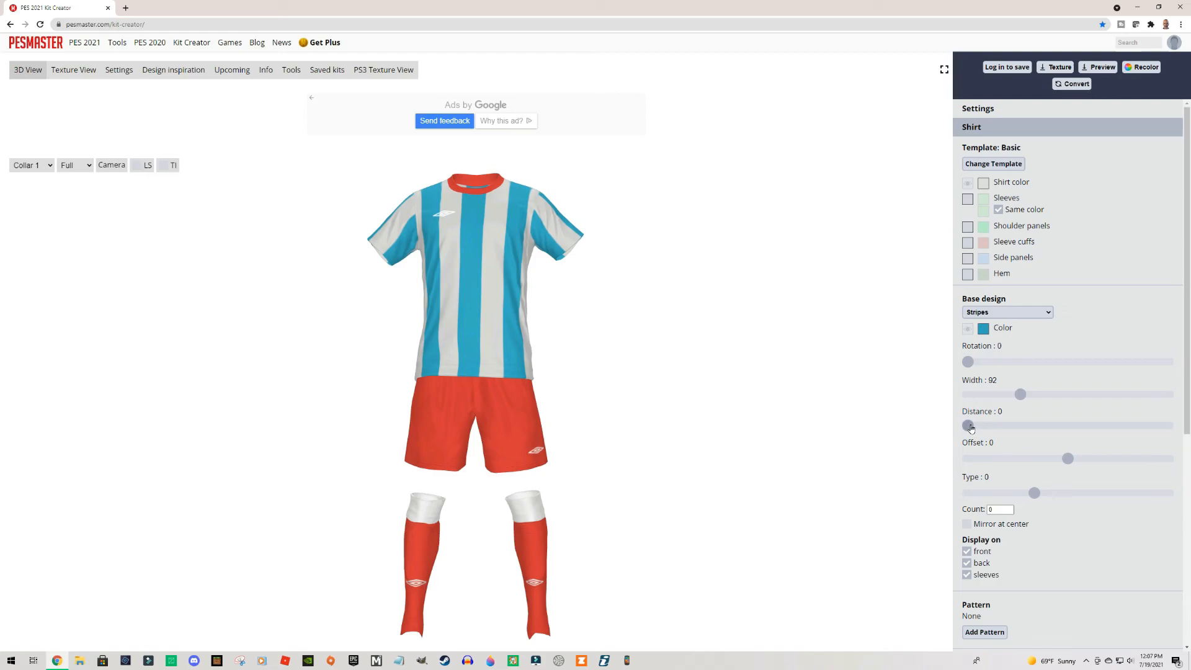
drag(970, 428, 995, 428)
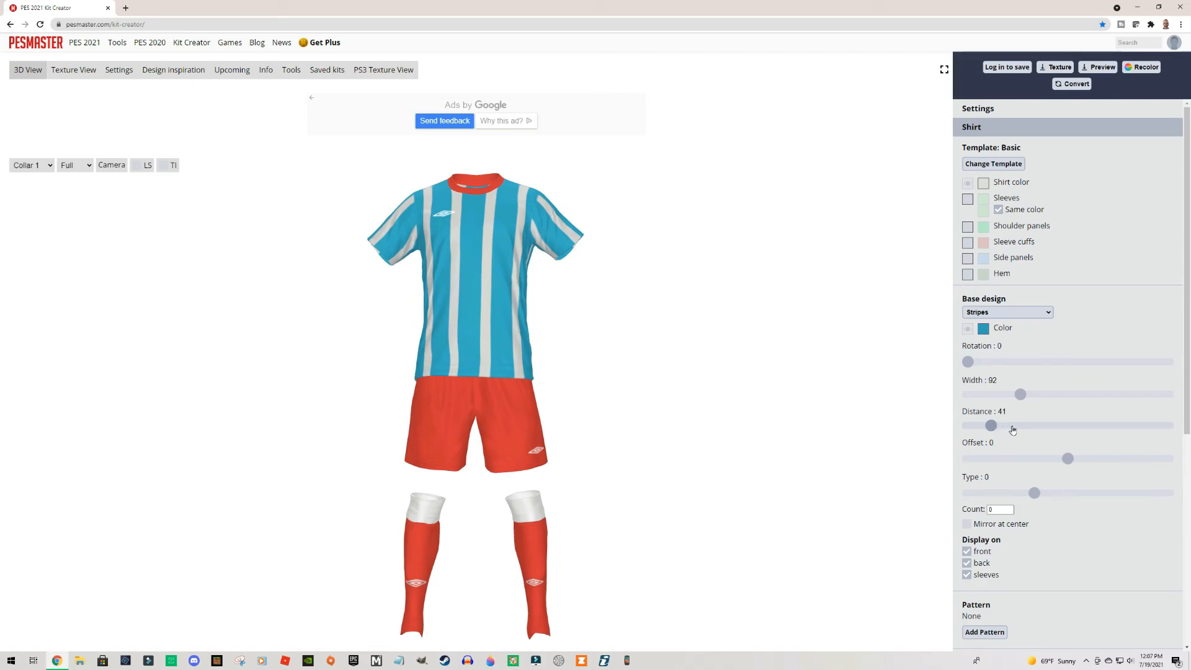
- Fine-tune the stripe distance down to 35 and up to 42, and set it to 77
click(1018, 414)
click(1018, 413)
click(1018, 414)
click(1018, 414)
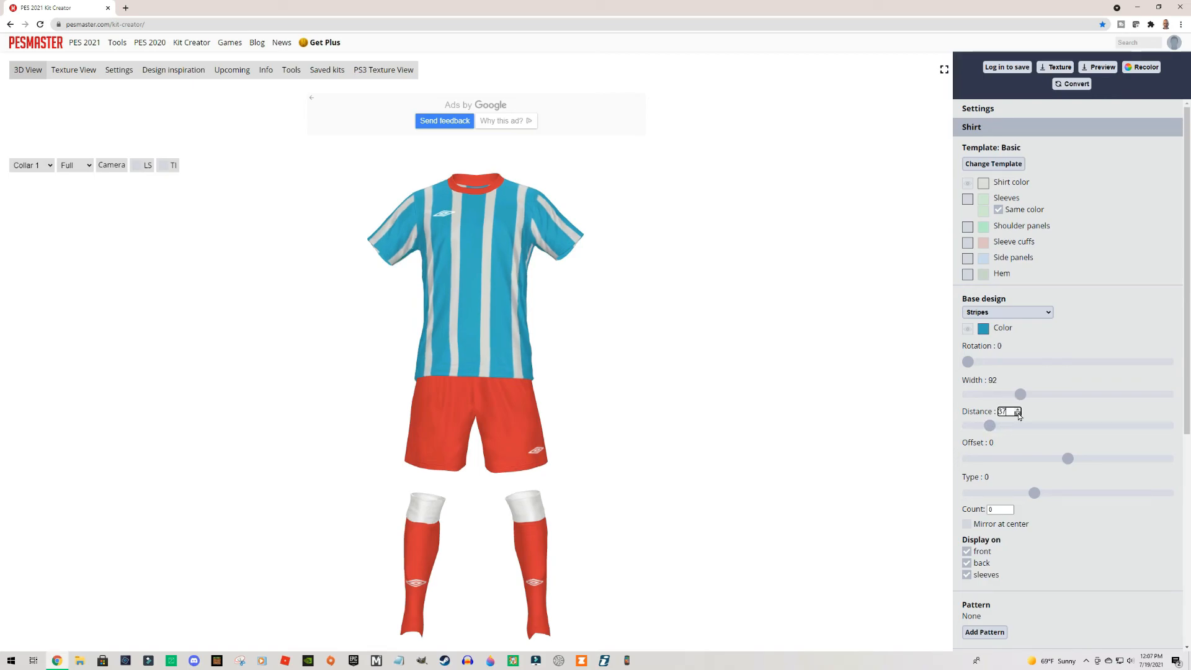
click(1018, 413)
click(1018, 414)
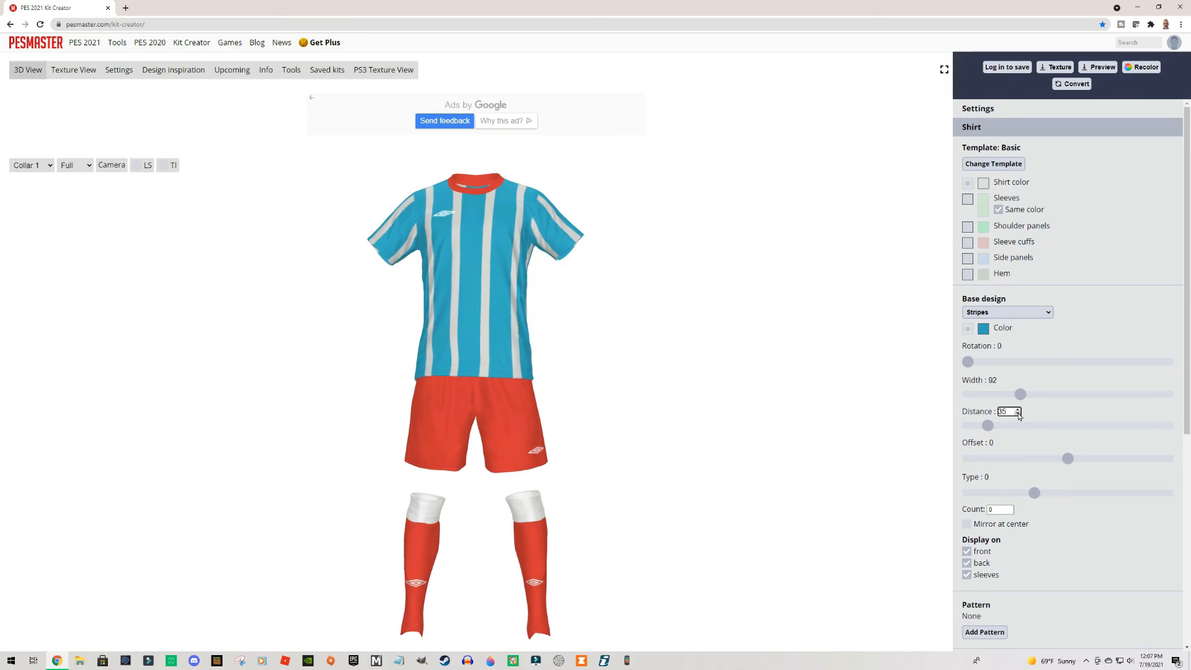
click(1017, 409)
click(1018, 409)
click(1018, 409)
click(1018, 409)
click(1018, 410)
click(1018, 409)
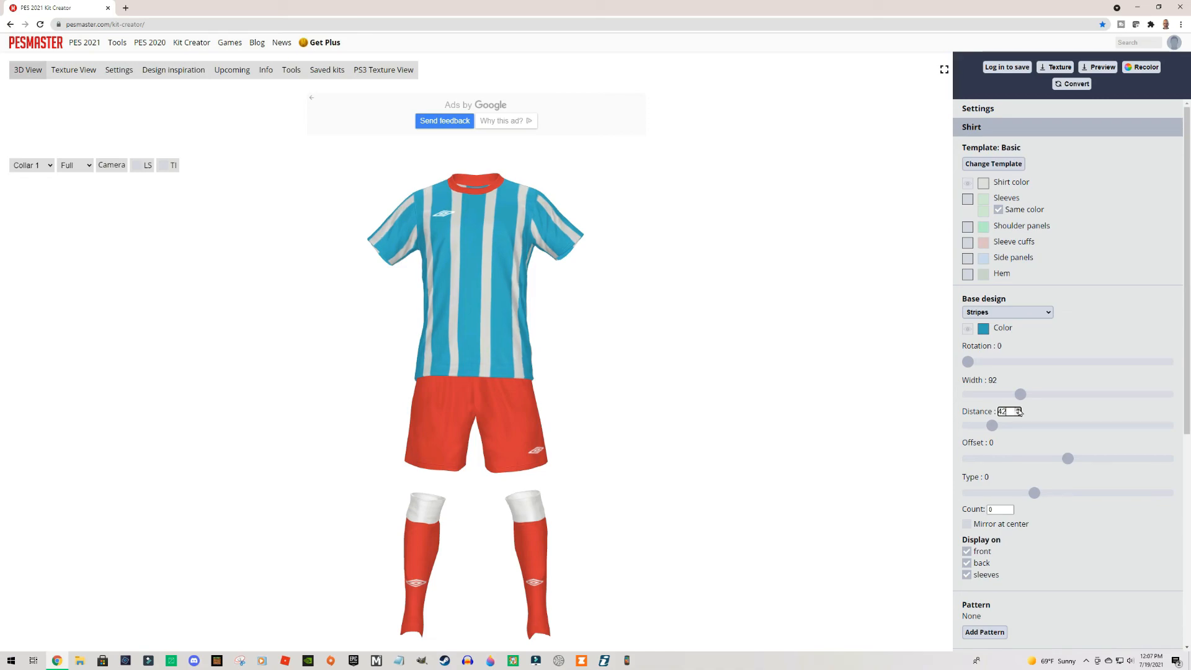
drag(999, 427, 1016, 428)
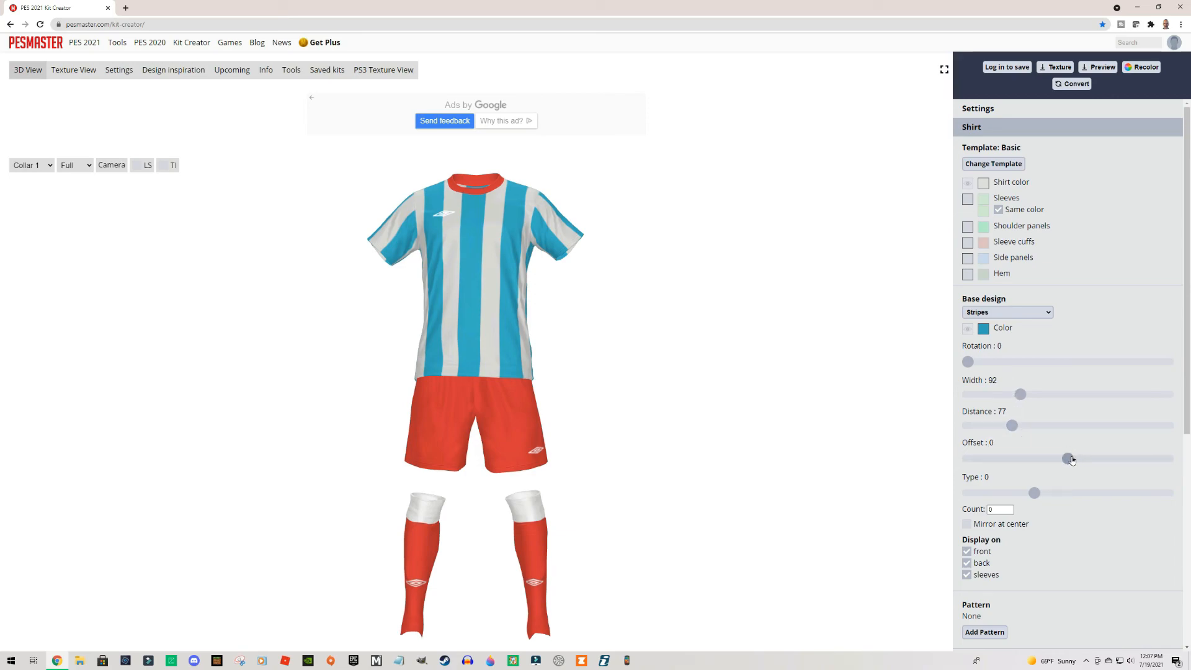
- Shift the shirt's stripes by setting their offset to -251
drag(1071, 459, 1040, 461)
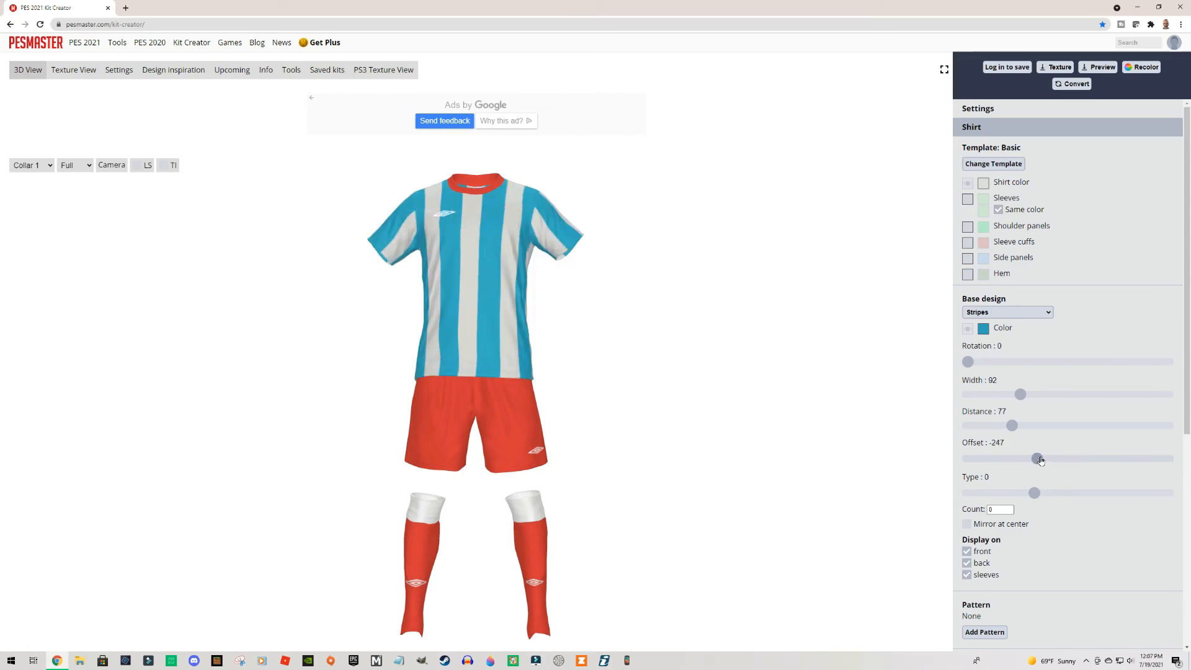
click(1008, 445)
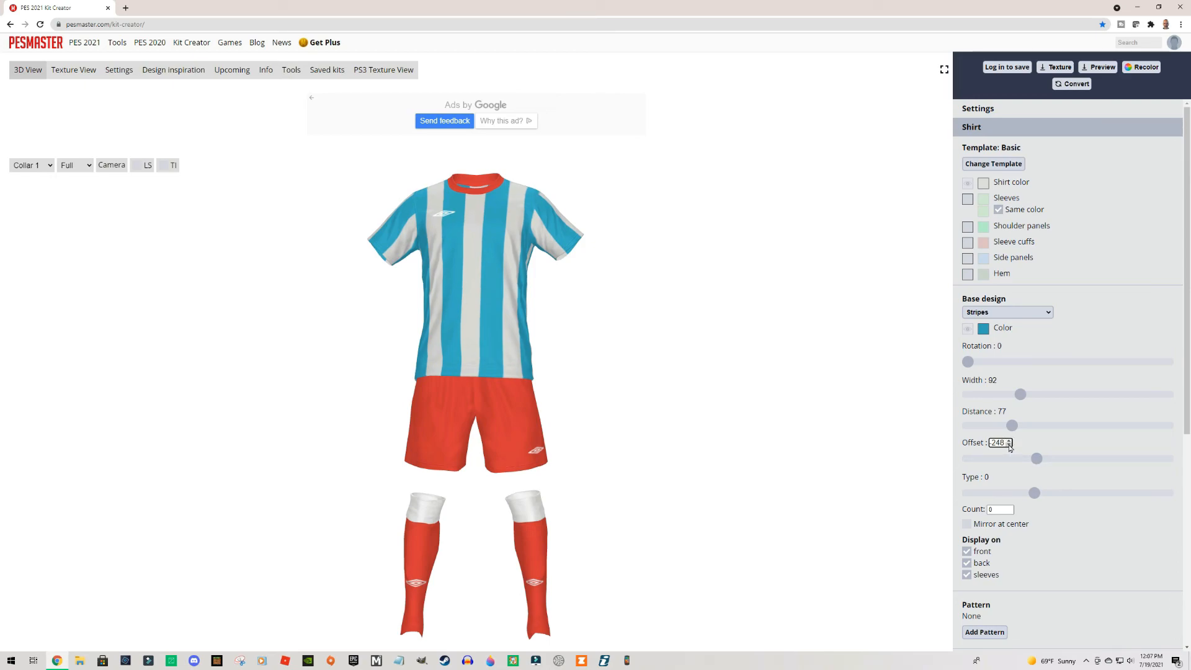
click(1009, 444)
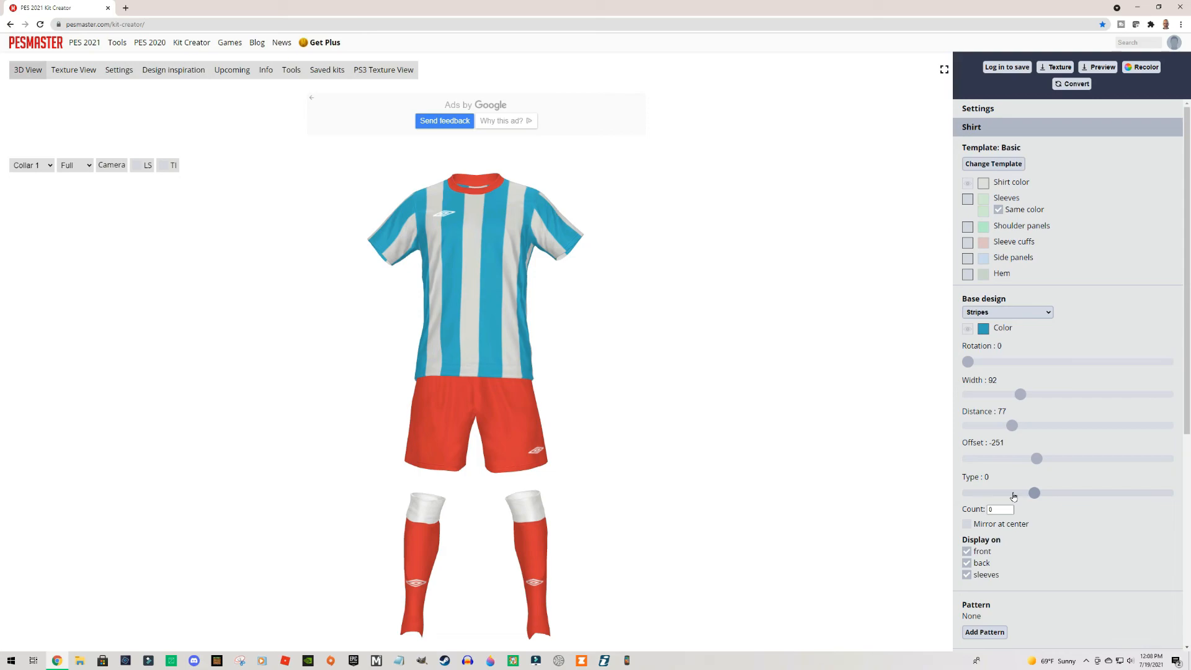
- Try stripe types 1 and 2 on the shirt and return the type to 0
drag(1039, 498, 1076, 494)
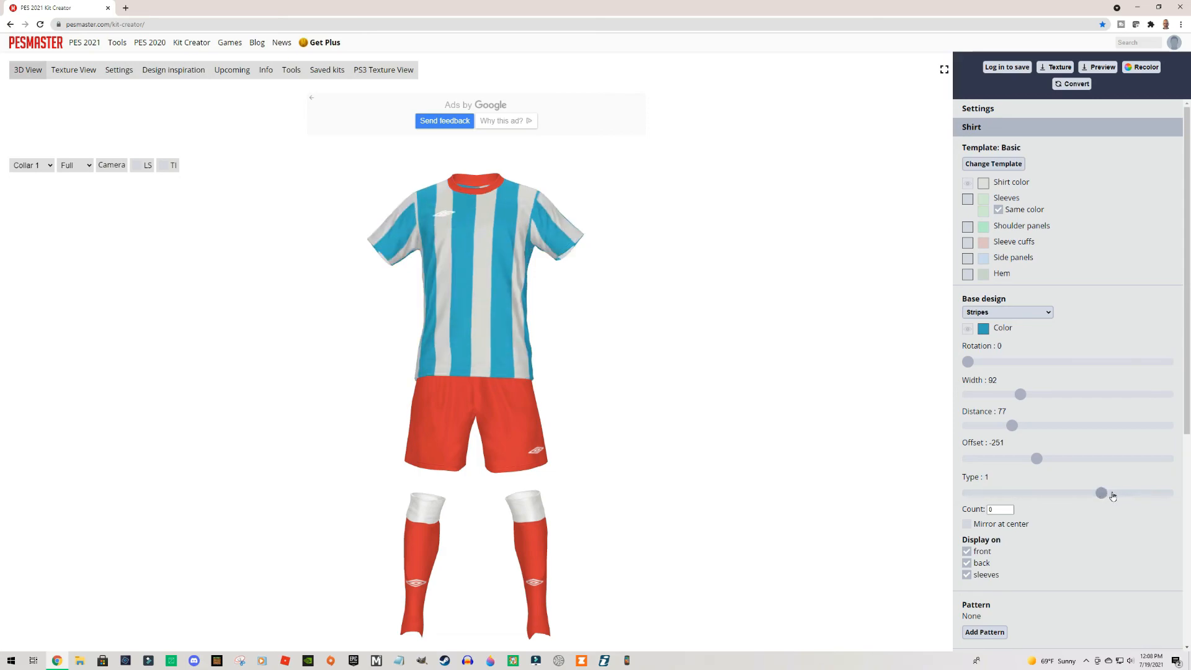
drag(1108, 496, 1153, 494)
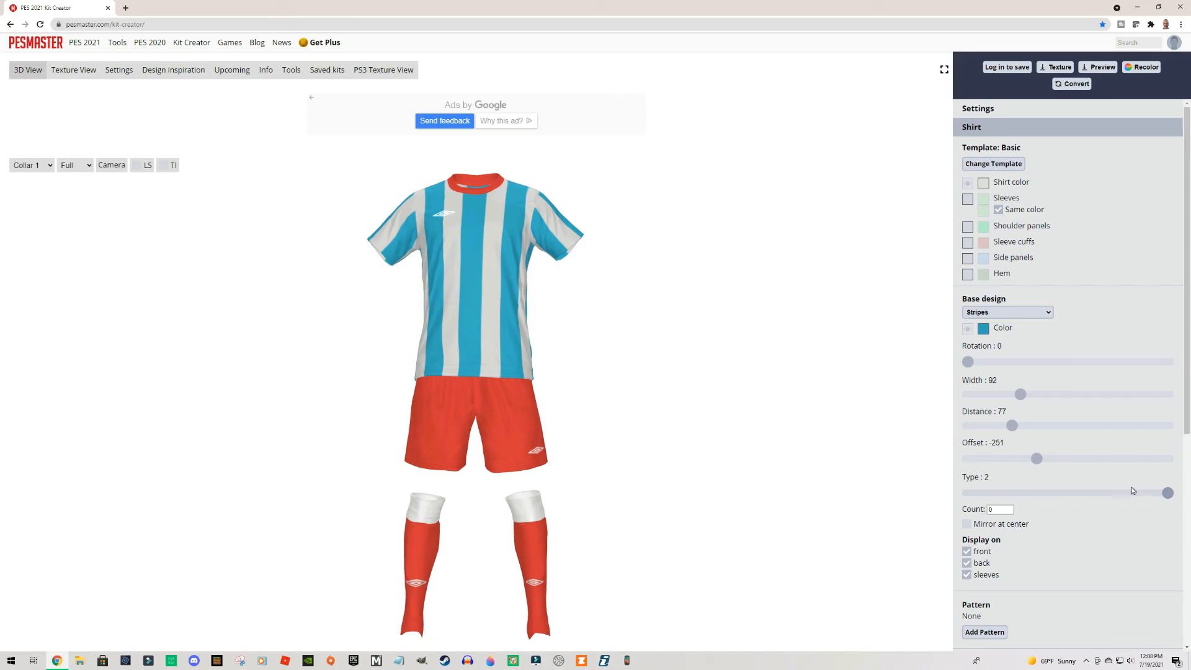
click(1093, 493)
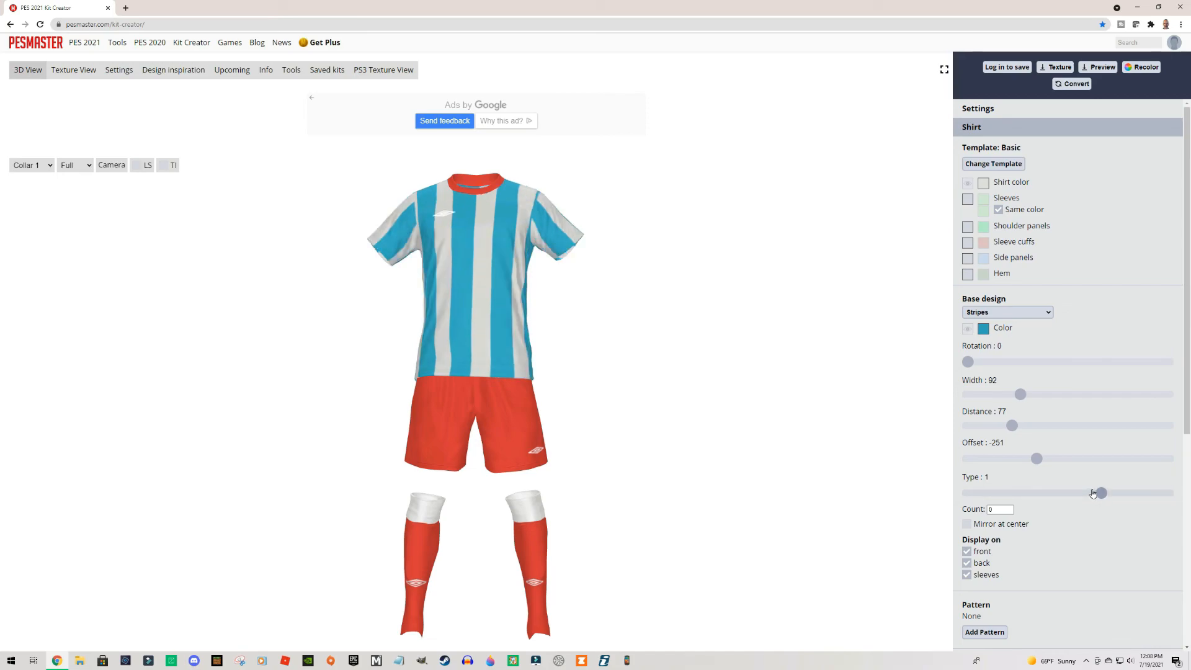
click(1037, 494)
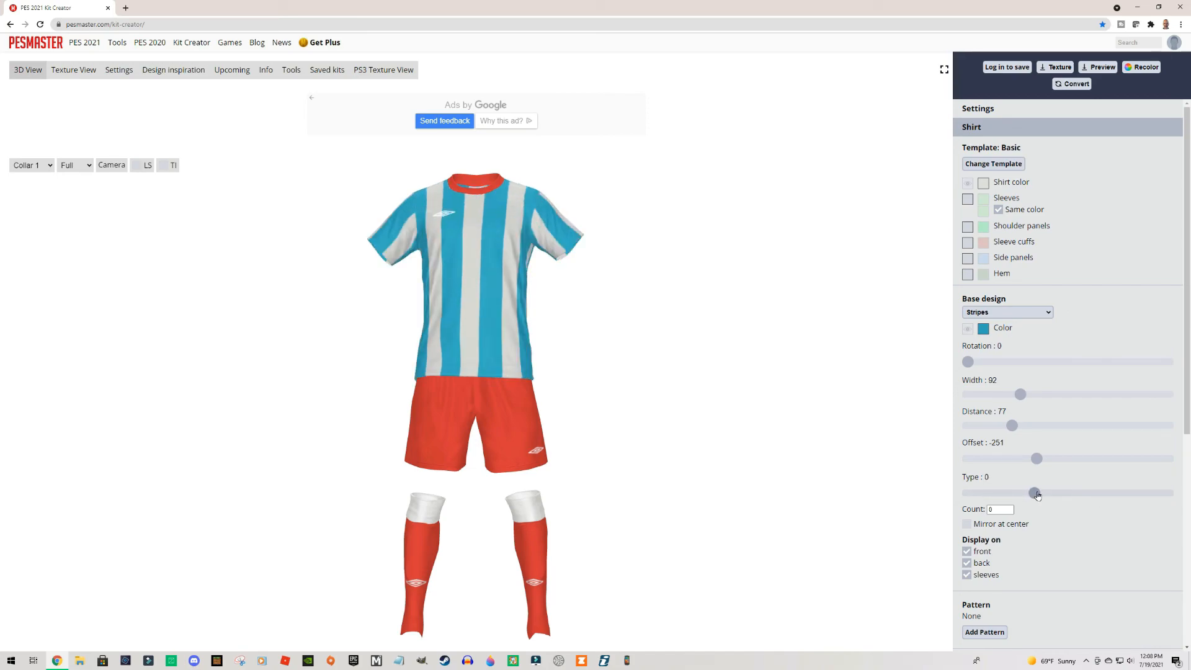
- Try stripe type -1 on the shirt, return the type to 0 and set the stripe count to 12
click(1006, 495)
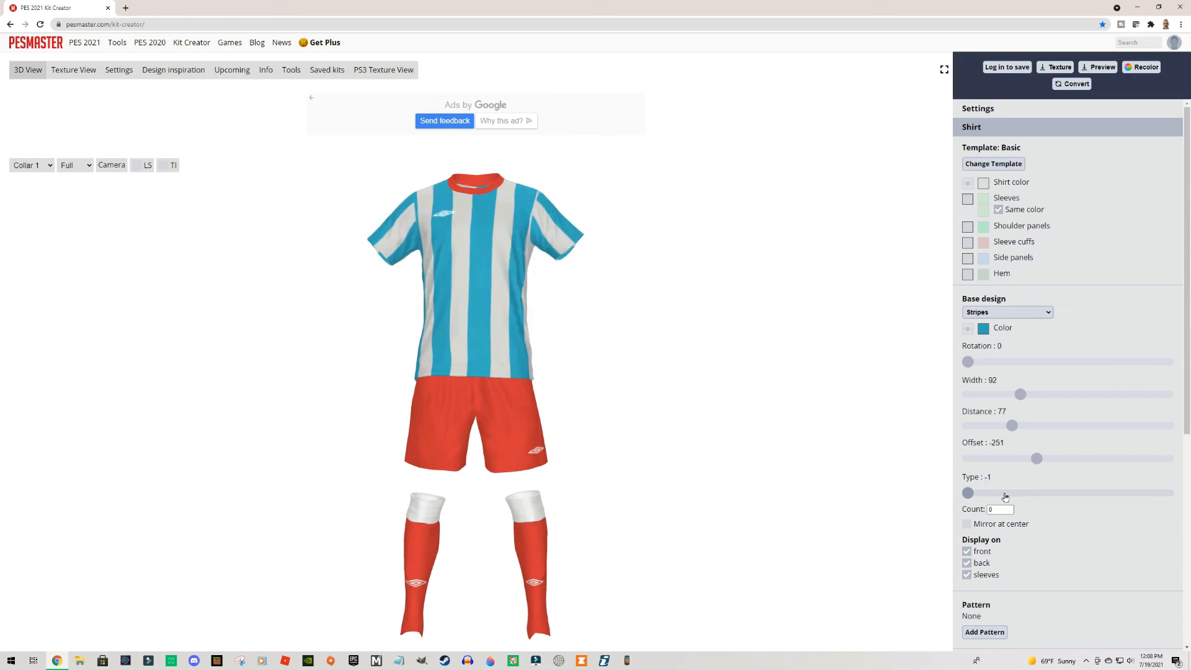
click(1052, 494)
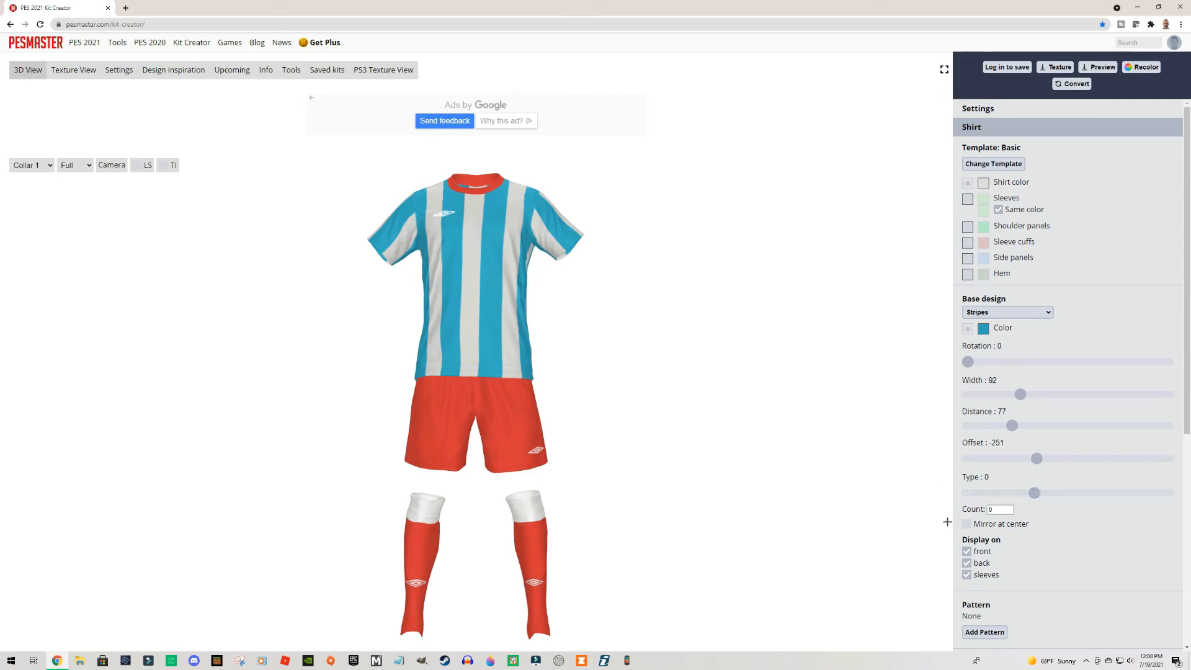
click(995, 516)
click(1084, 526)
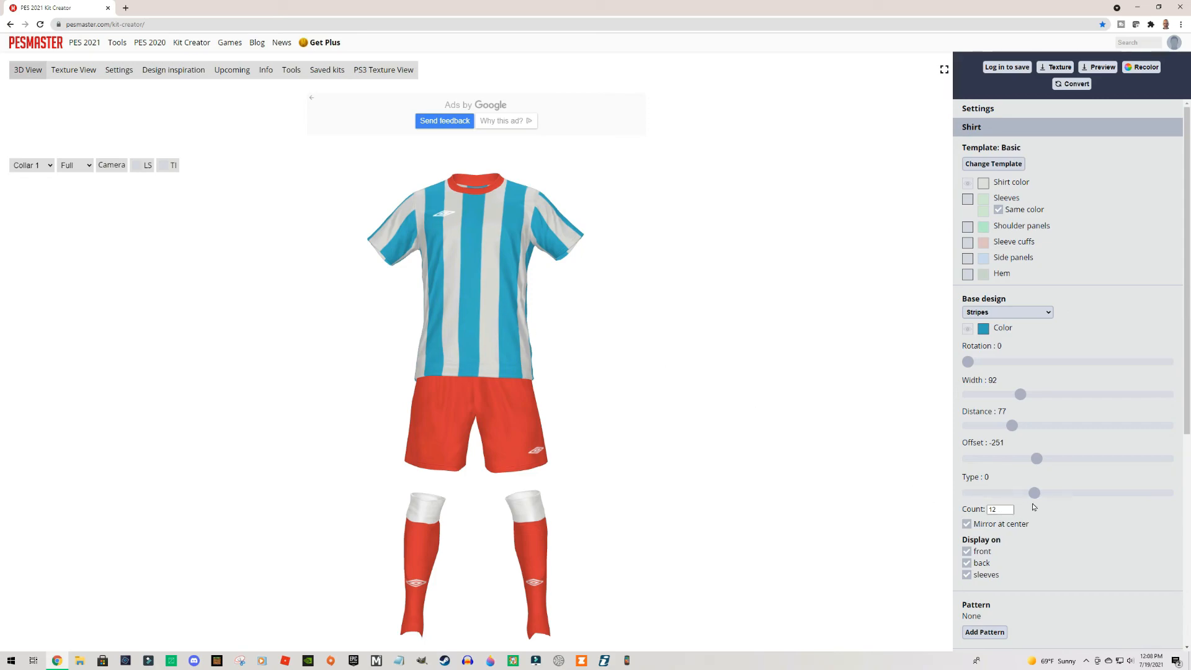
- Set the shirt stripes' offset to -177 with centre mirroring off, and turn mirroring at the center back on
click(968, 524)
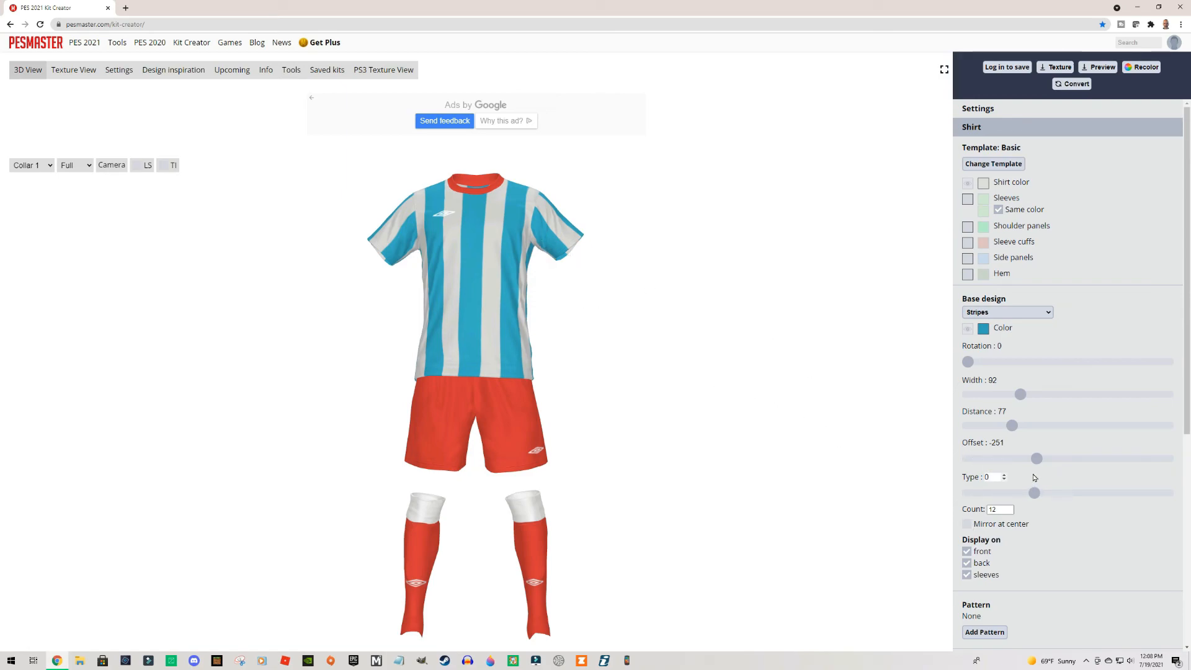
drag(1039, 458, 1048, 459)
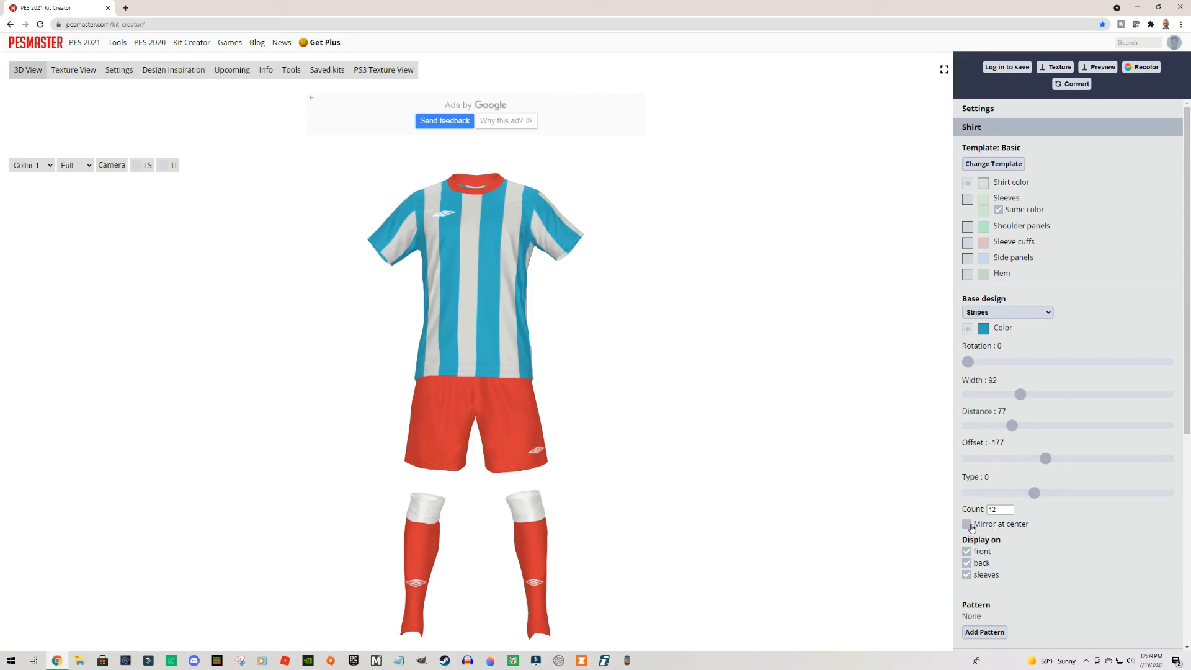
click(968, 524)
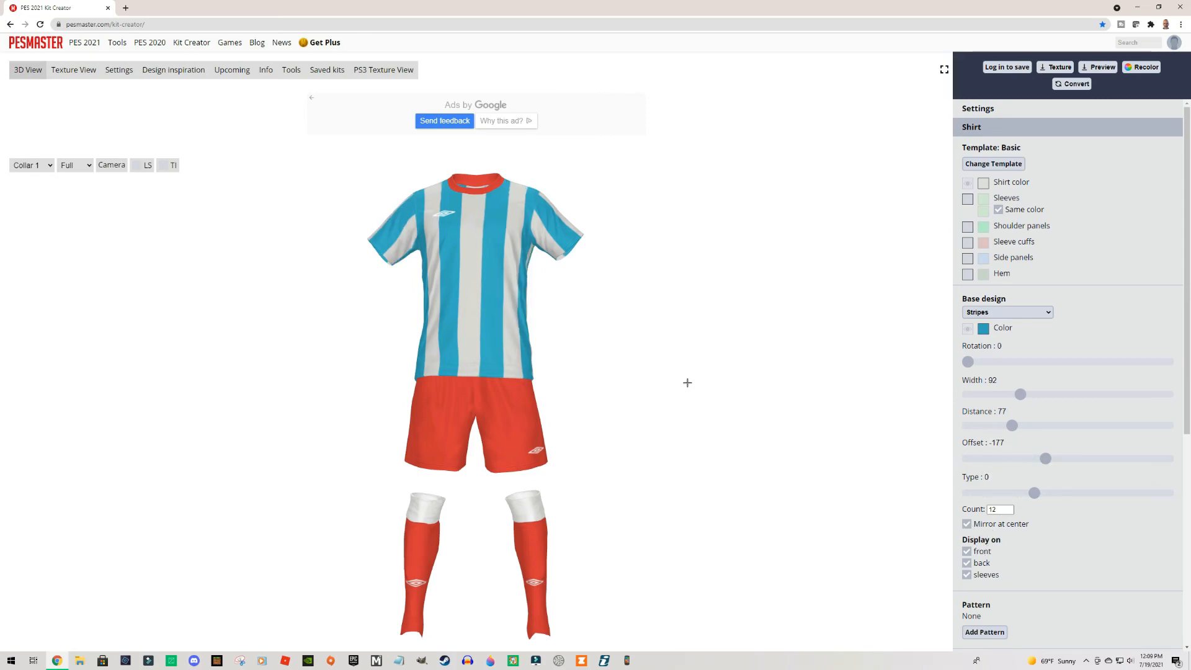
- Hide the stripes on the shirt's front, view the shirt at an angle, and display them on the front again
click(967, 551)
mouse_move(796, 421)
mouse_down()
mouse_move(723, 432)
mouse_move(792, 434)
mouse_up()
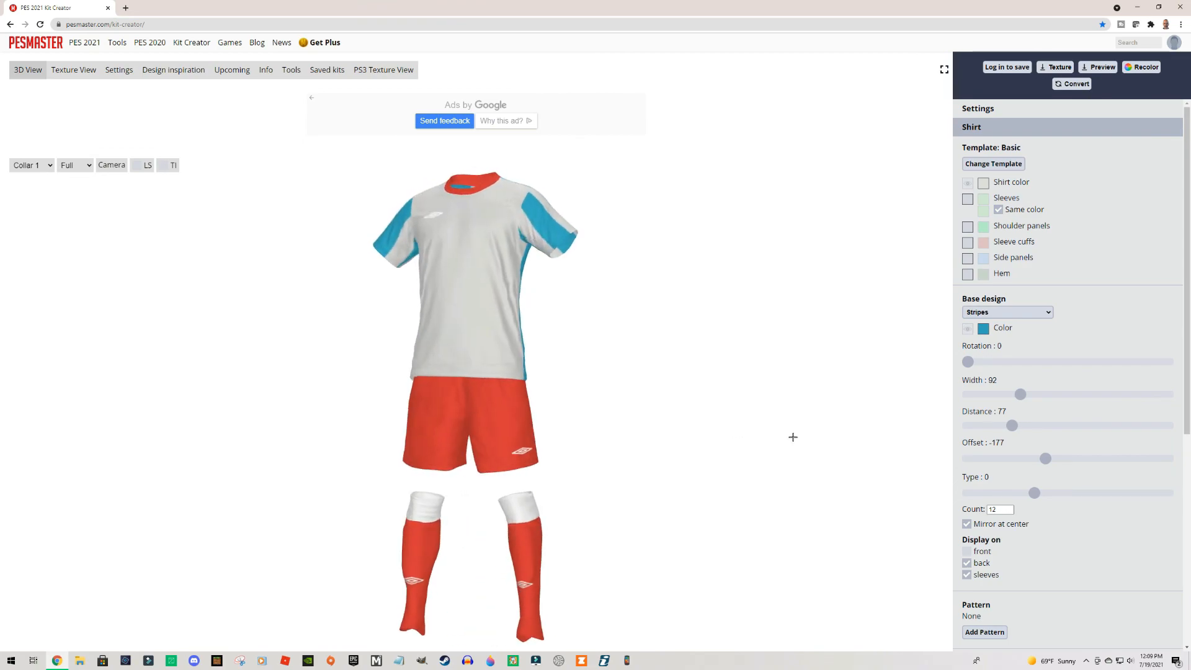
click(967, 551)
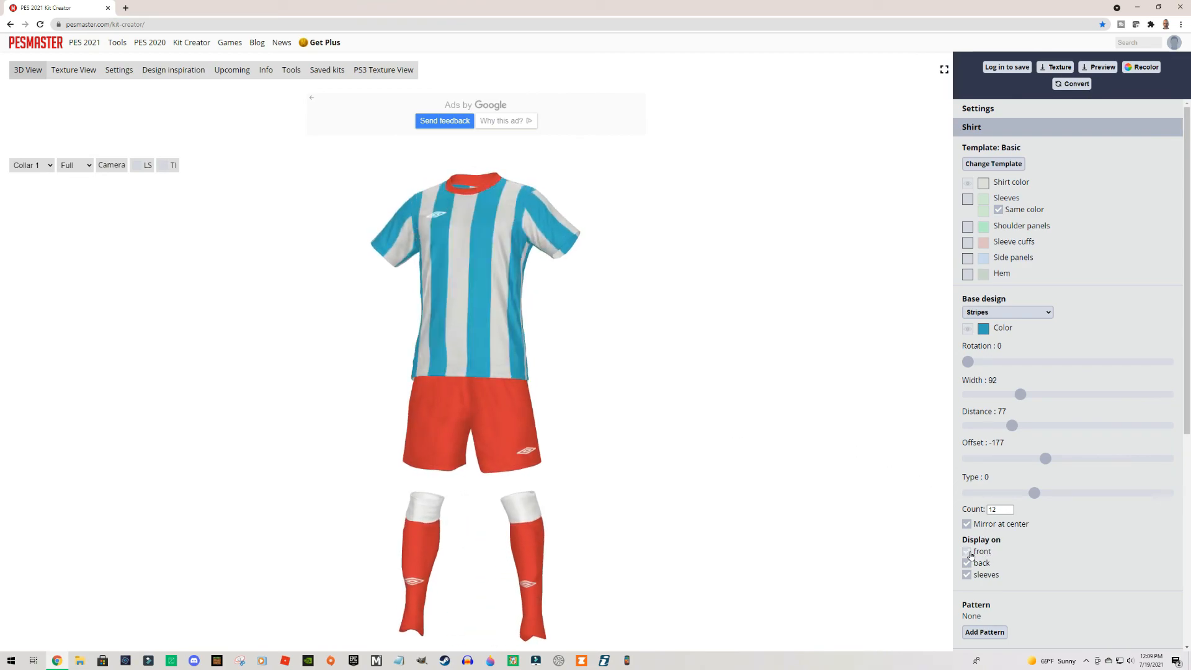
- Hide the stripes on the shirt's back and sleeves, inspect the model, and display them on both again
click(972, 565)
mouse_move(829, 415)
mouse_down()
mouse_move(768, 422)
mouse_move(840, 428)
mouse_move(738, 430)
mouse_move(840, 427)
mouse_up()
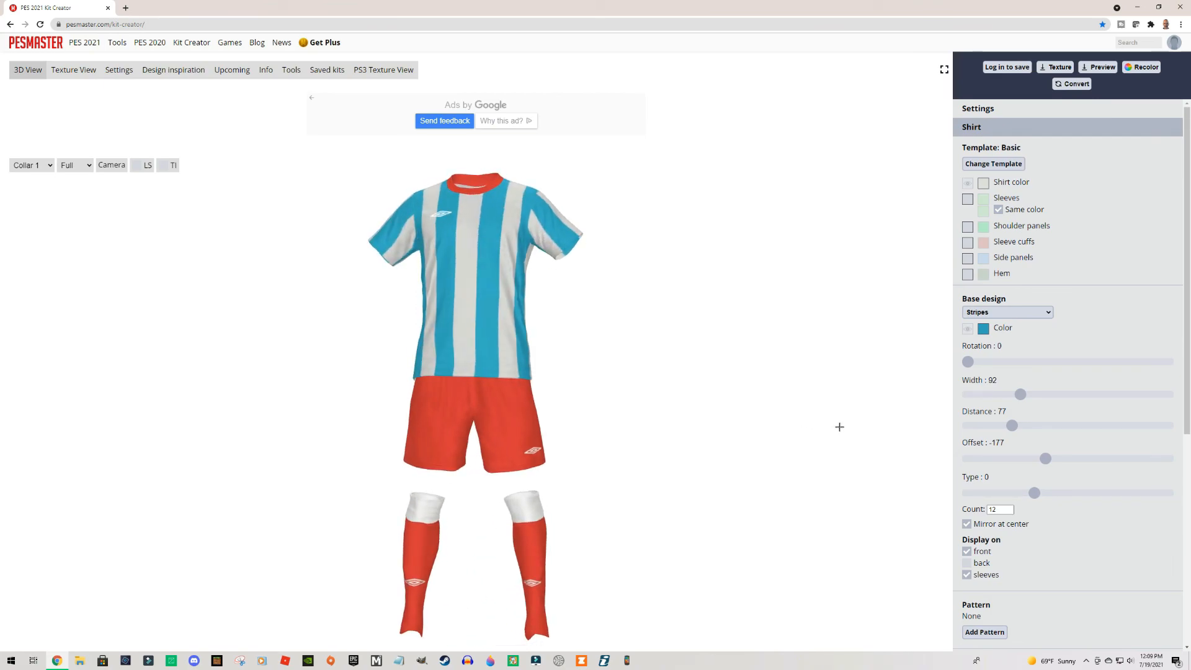
click(969, 575)
mouse_move(799, 371)
mouse_down()
mouse_move(747, 377)
mouse_move(832, 390)
mouse_move(795, 394)
mouse_up()
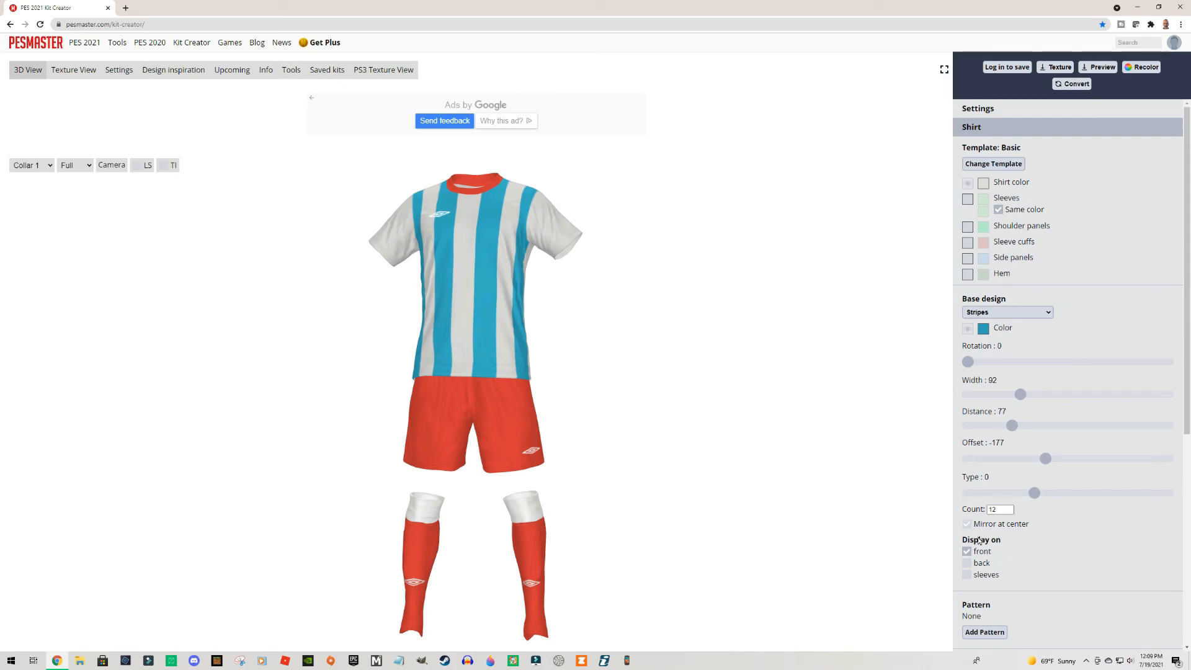
click(966, 563)
click(967, 575)
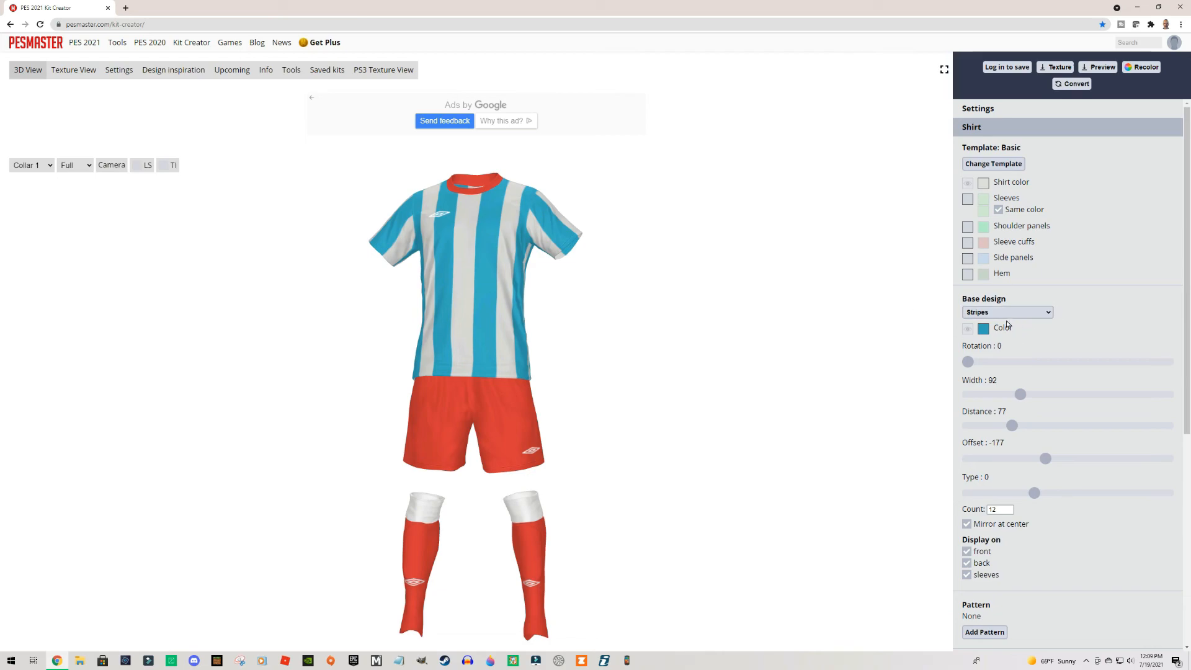
- Try the Stripes (2 colors), Gradient and Gradient 2 base designs on the shirt
click(1047, 314)
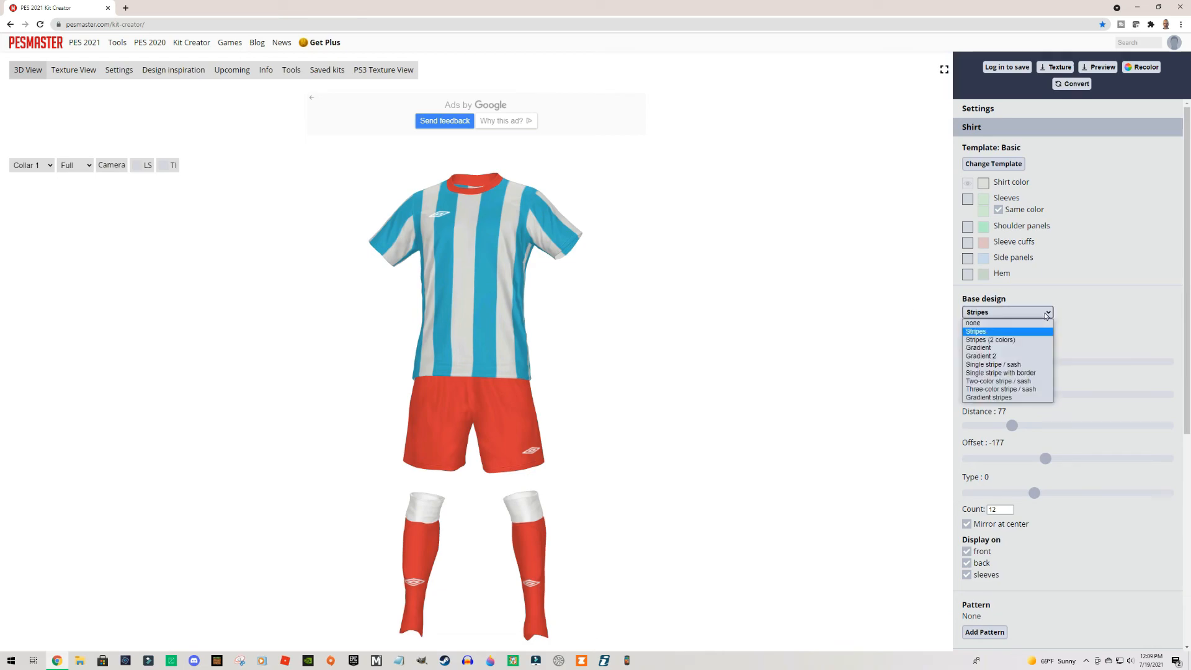
click(1006, 339)
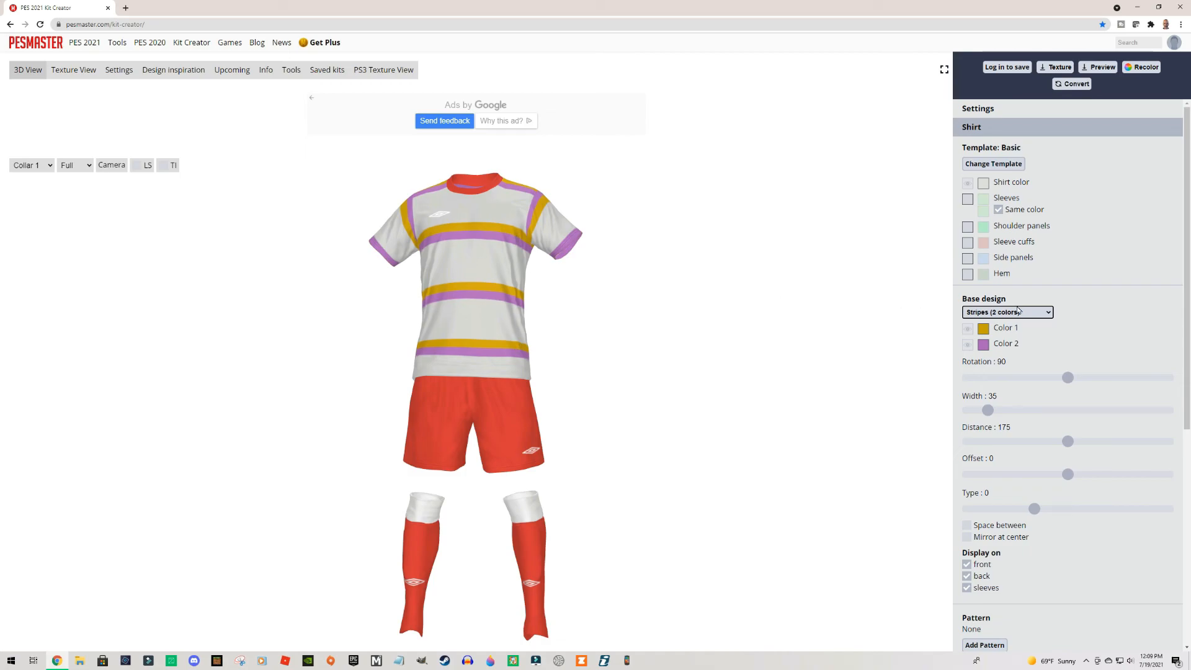
click(1041, 313)
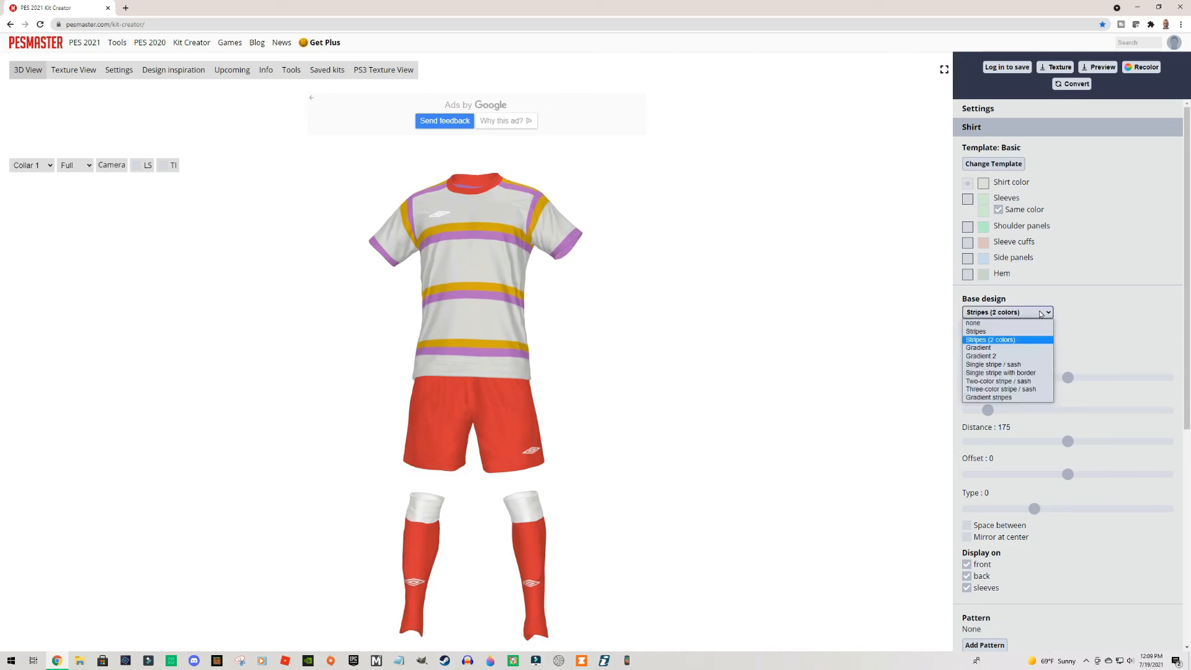
click(984, 348)
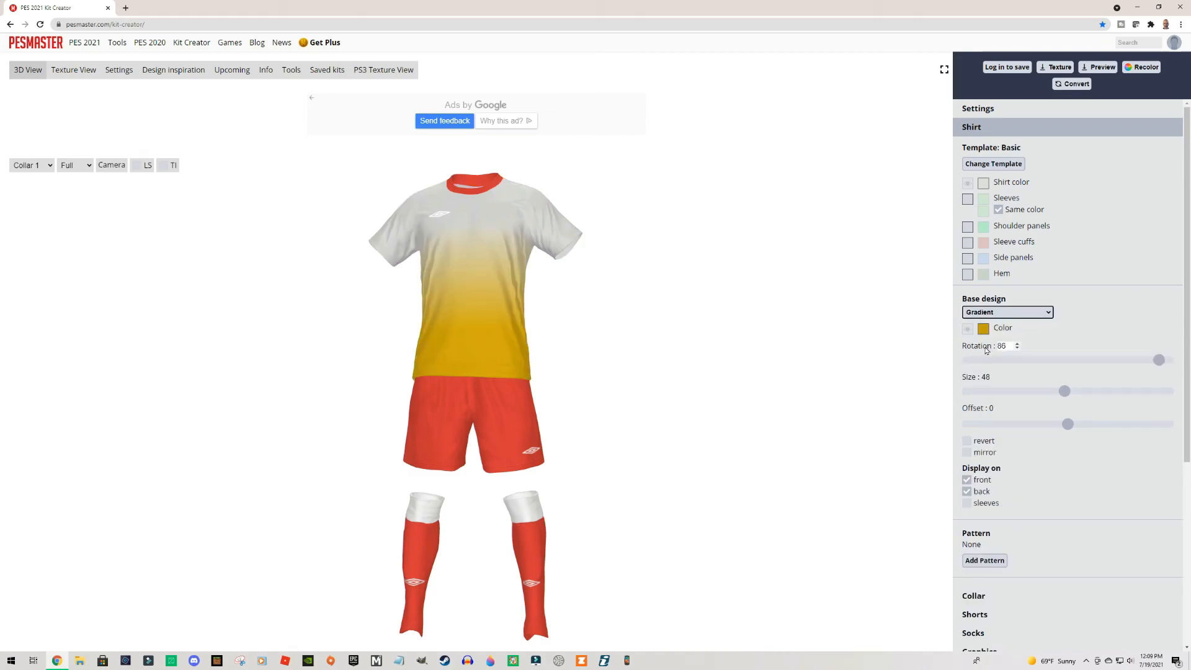
click(1029, 314)
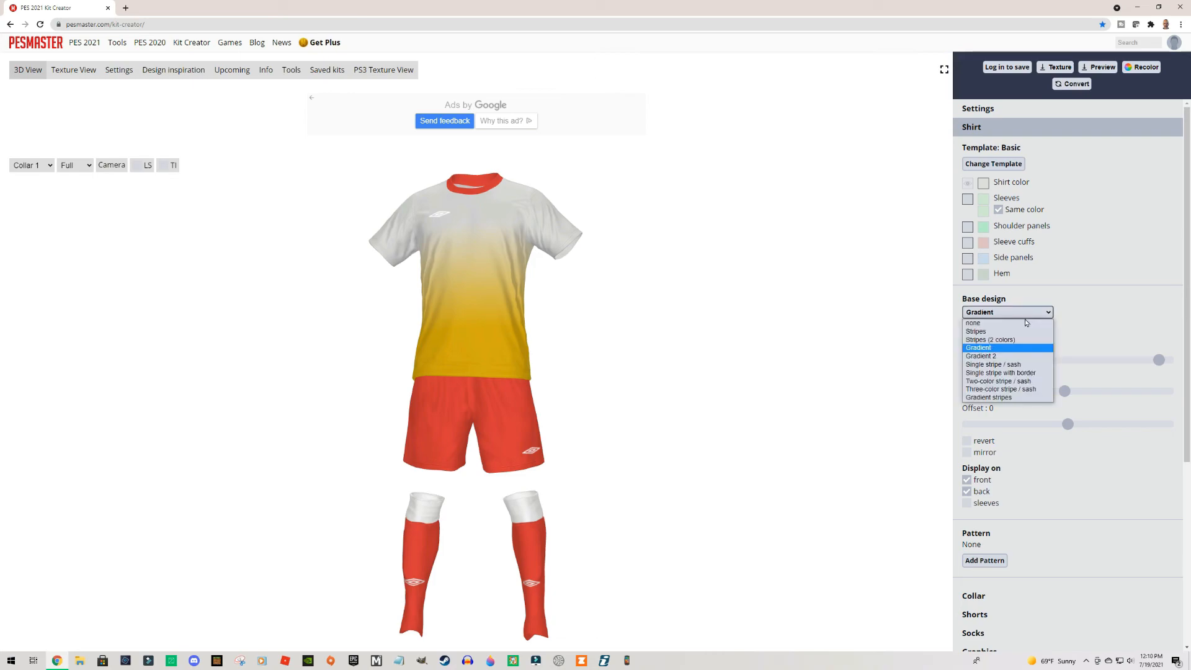
click(1005, 356)
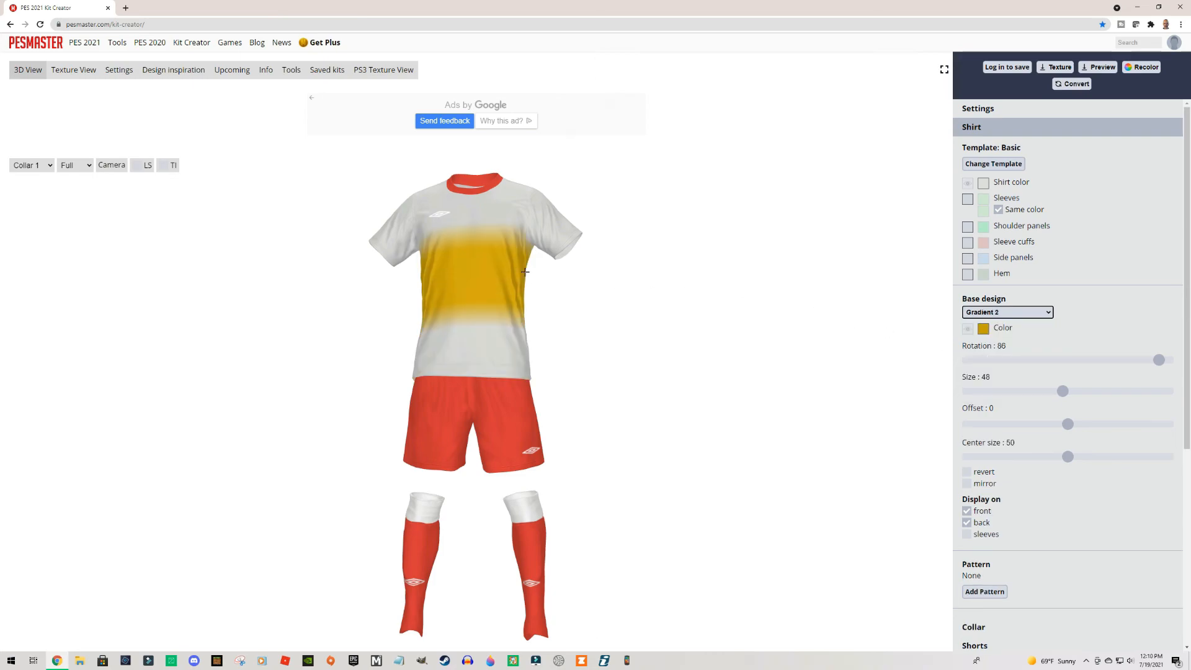
- Change the base design to Single stripe with border, with a width of 62 and an offset of 225
click(1016, 315)
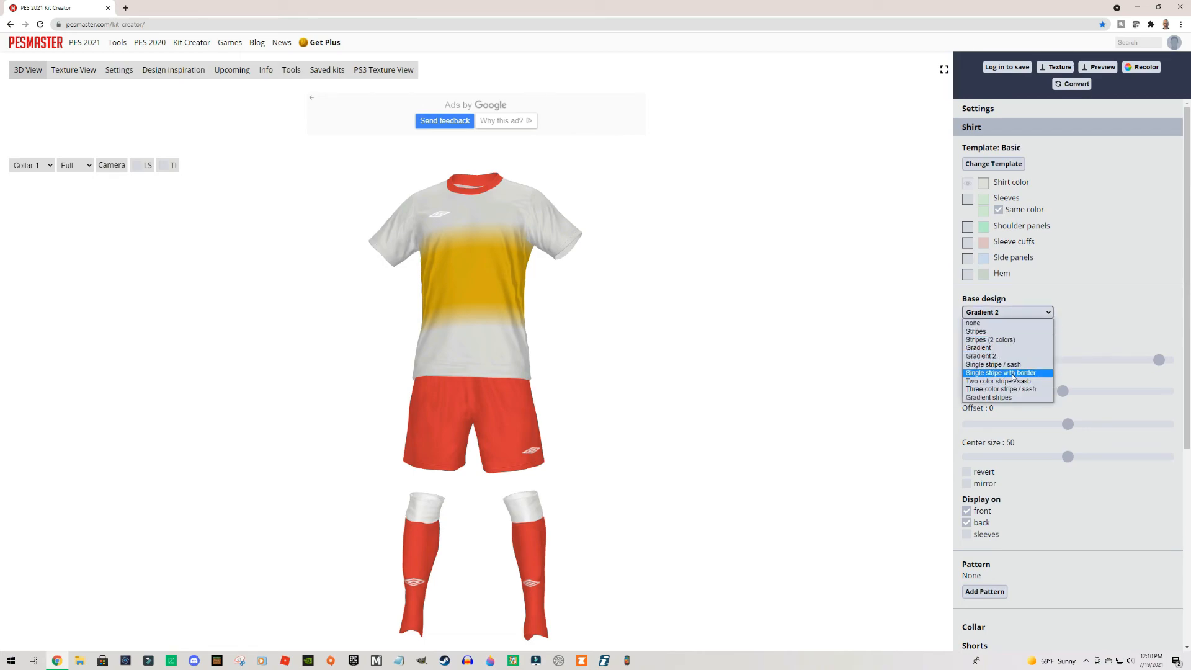
click(1013, 374)
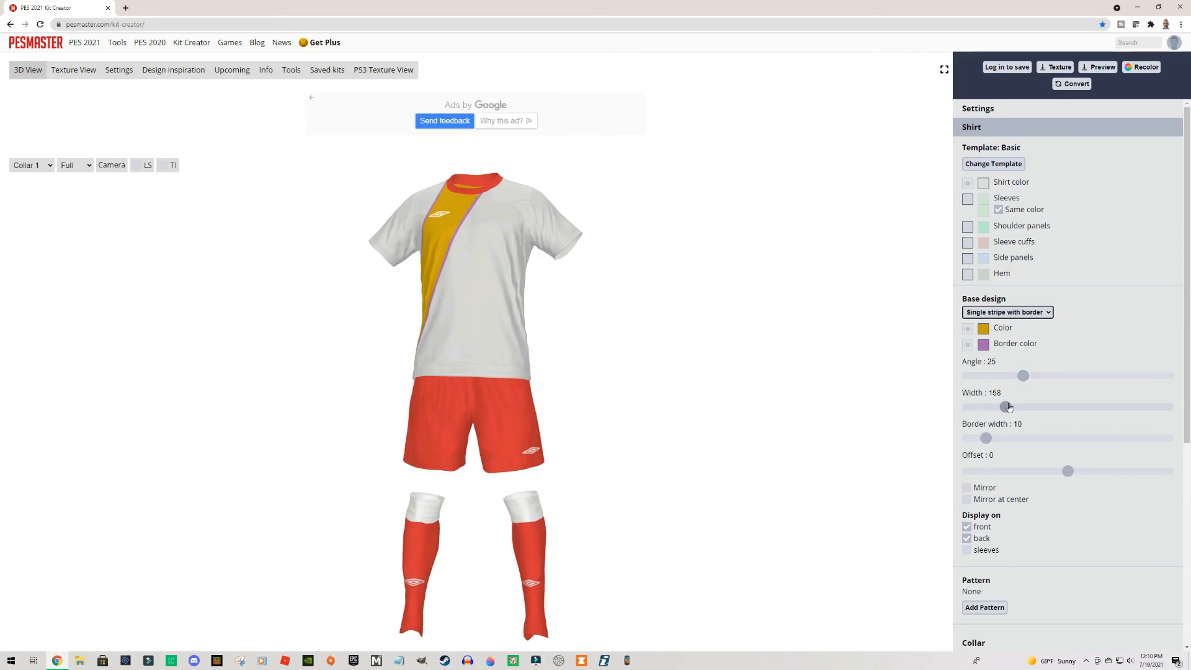
drag(1007, 406, 982, 408)
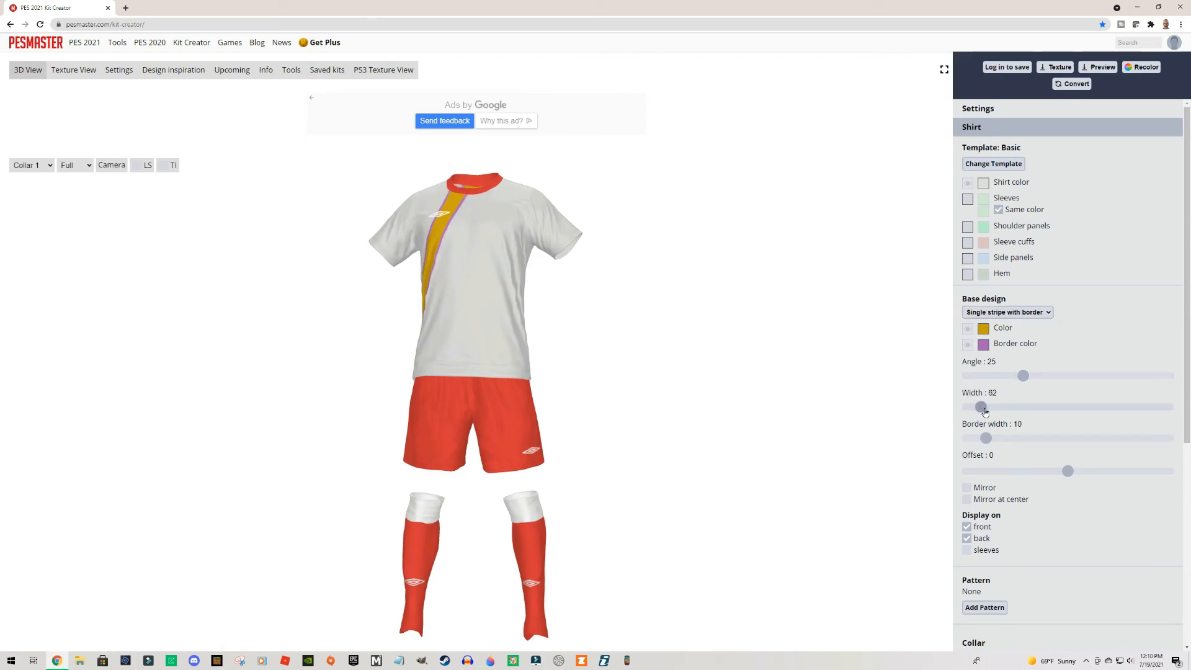
drag(1067, 471, 1100, 472)
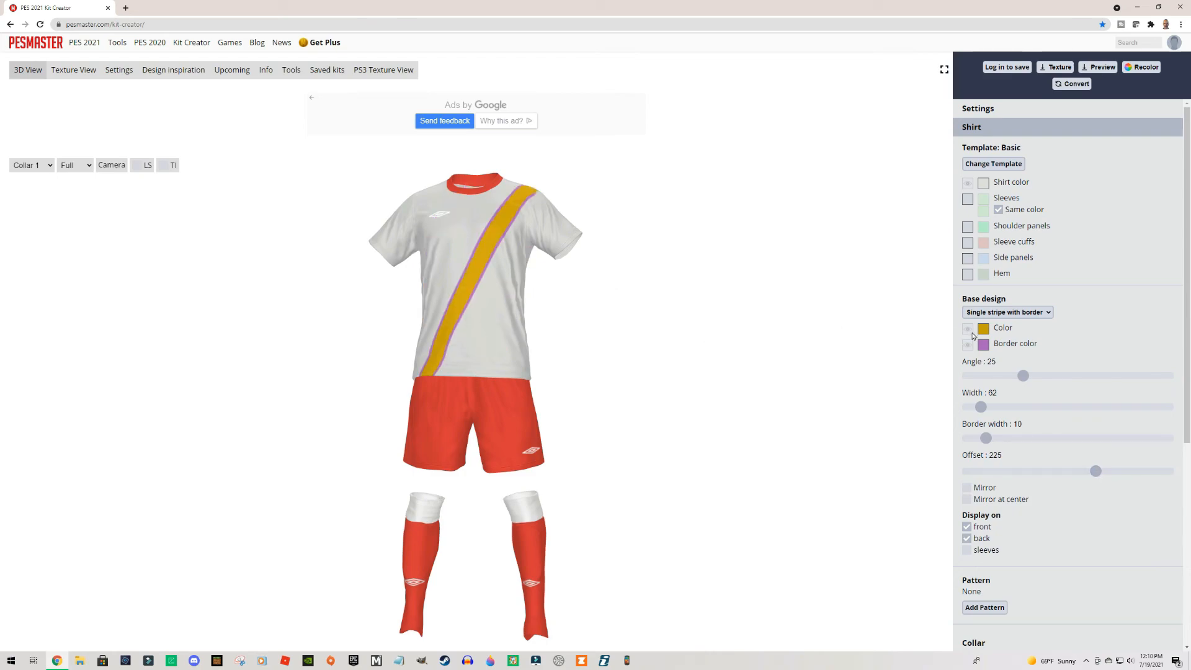
- Try the Two-color stripe / sash base design and switch to Three-color stripe / sash
click(993, 312)
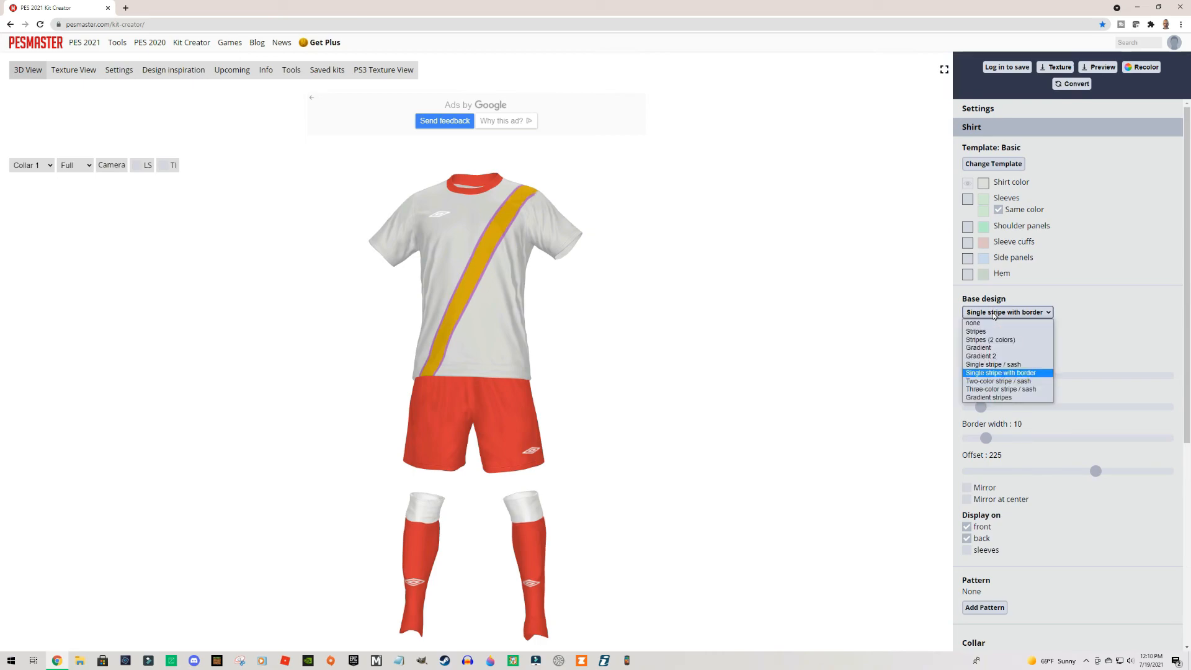
click(1003, 380)
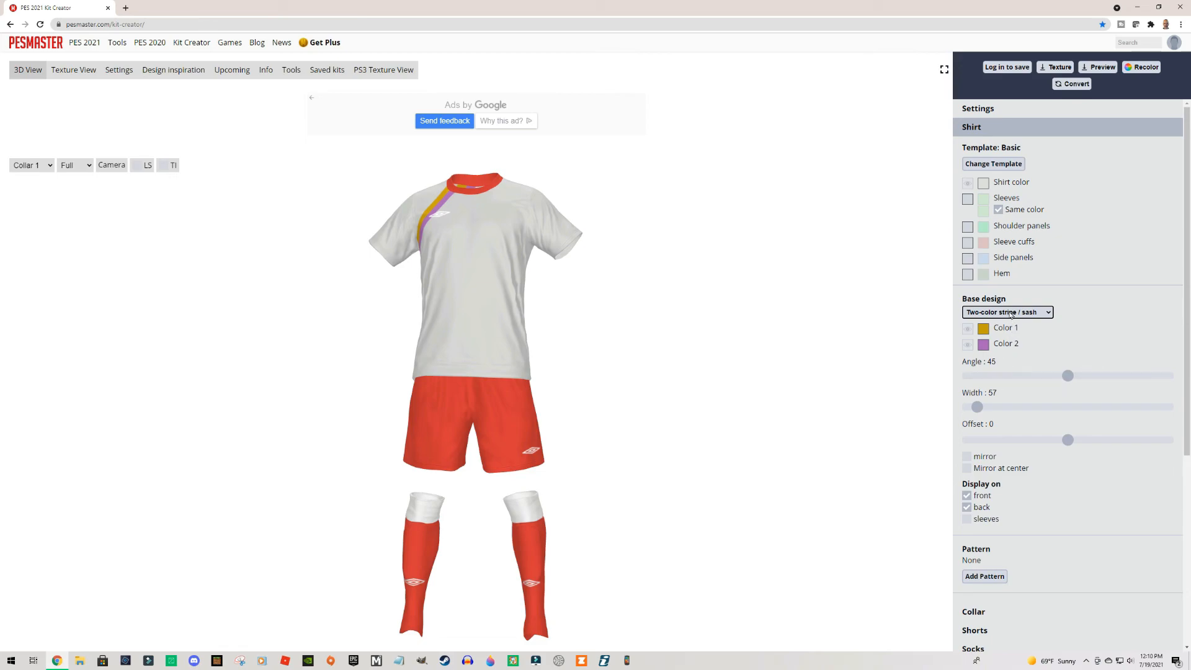
click(1010, 315)
click(1000, 389)
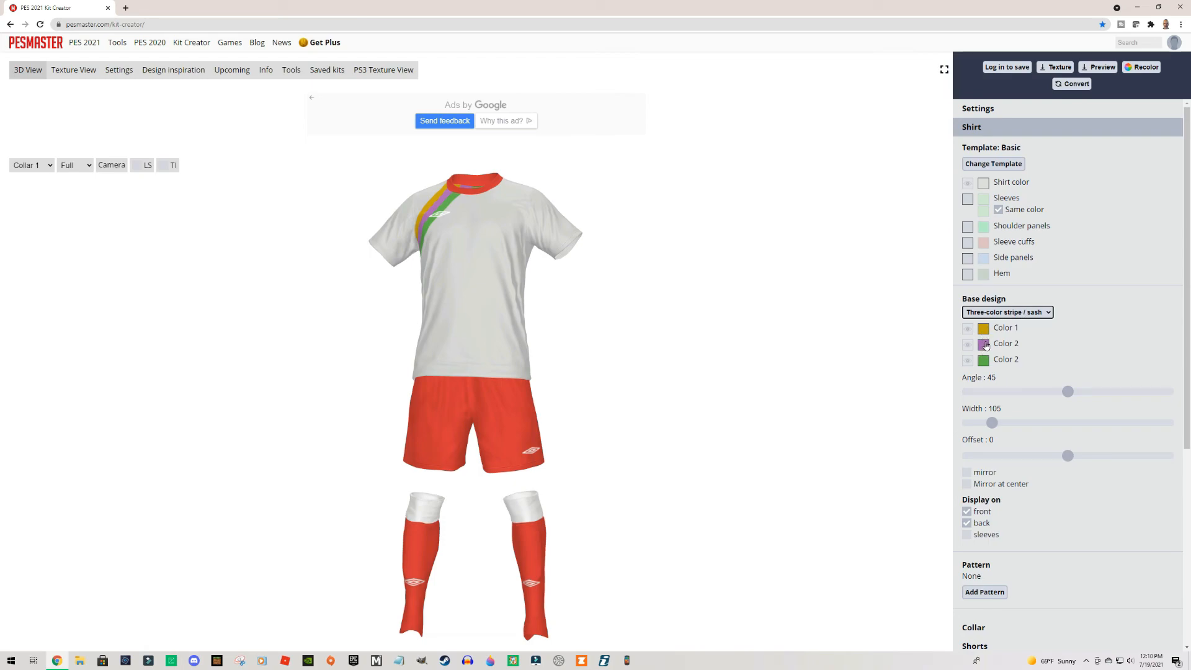
- Recolour the sash's middle stripe light blue and its third stripe dark brown
click(984, 345)
click(558, 182)
click(671, 258)
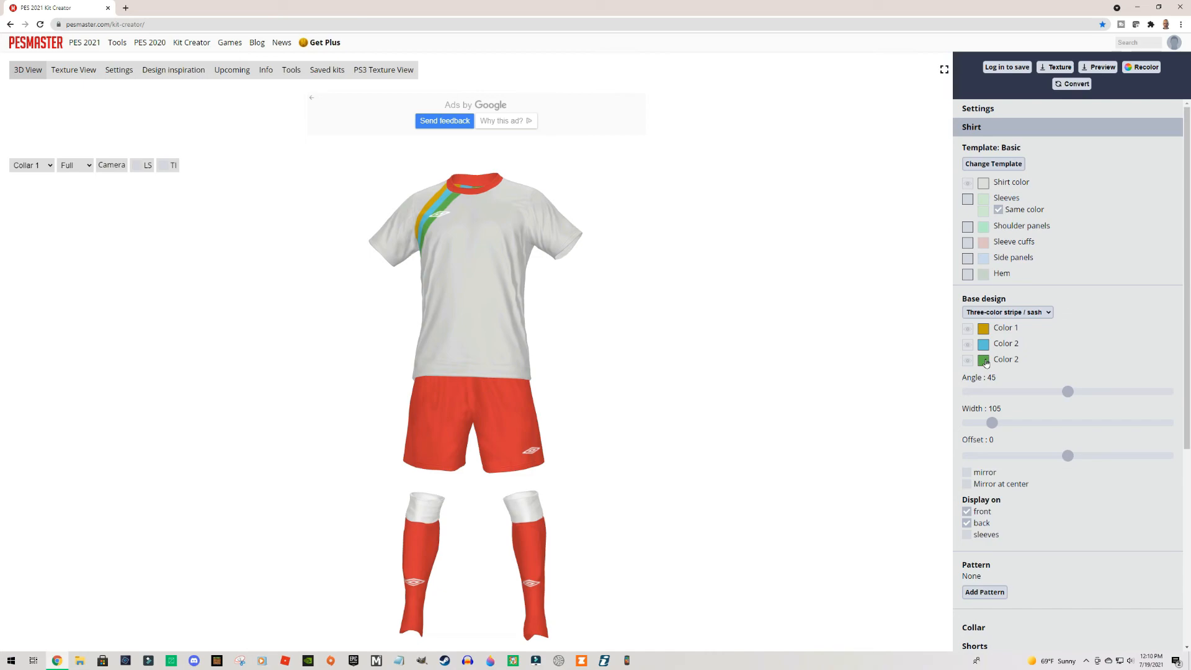
click(984, 360)
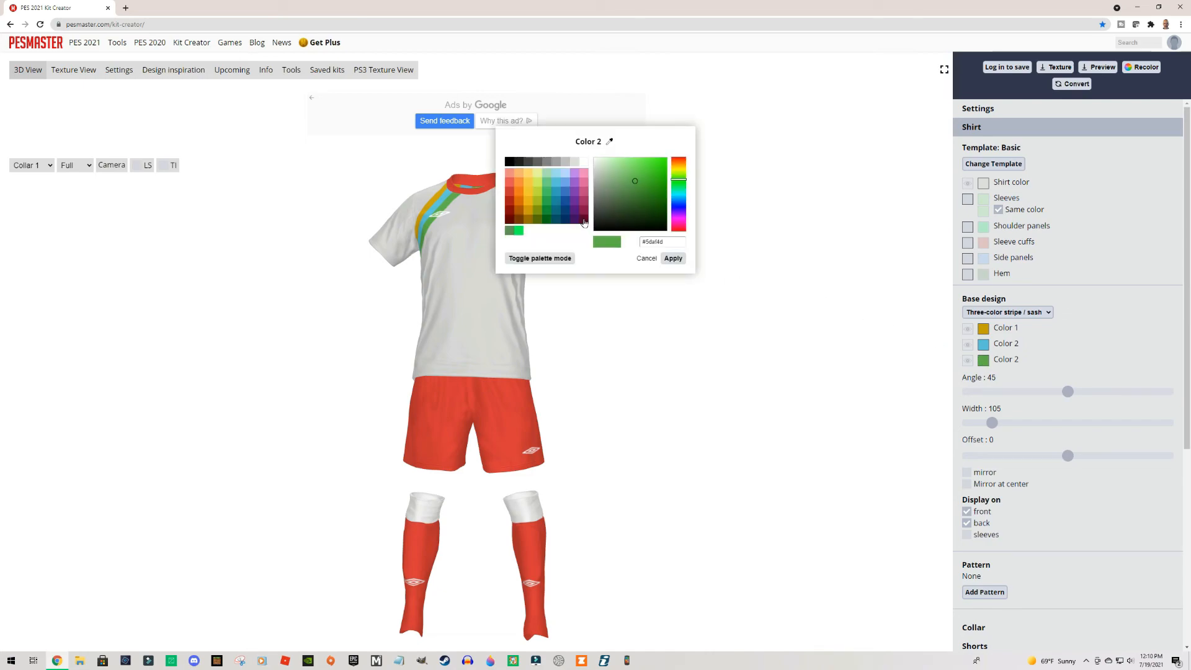
click(519, 220)
click(674, 258)
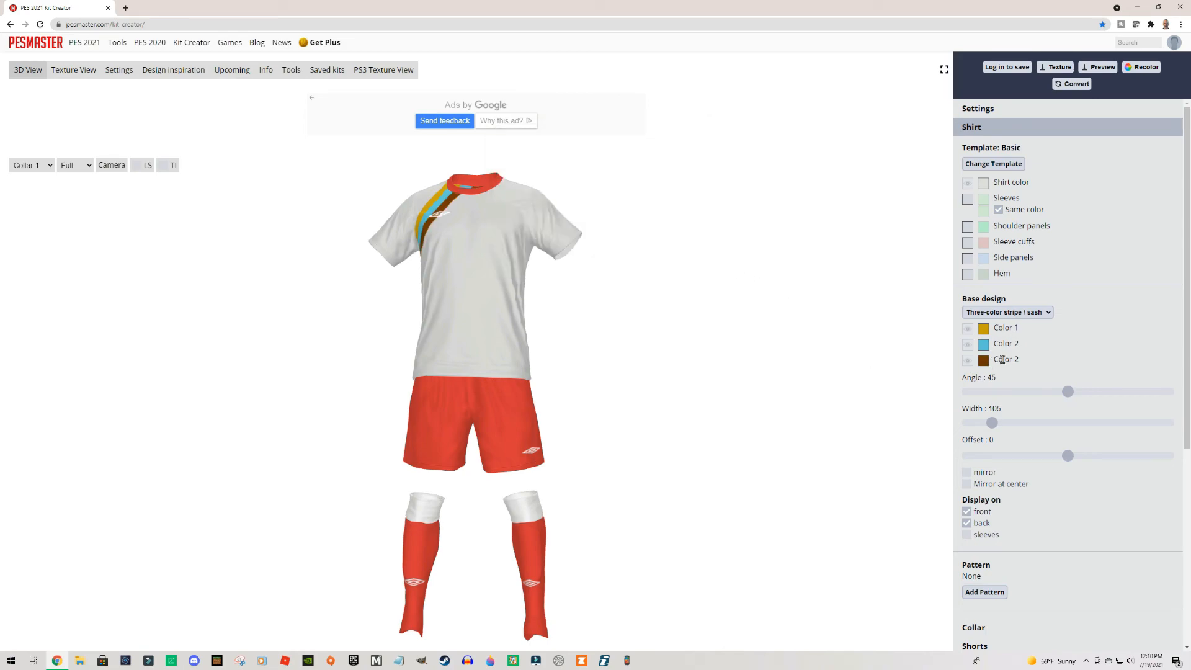
- Try the Gradient stripes base design and reset the shirt's base design to none
click(1047, 313)
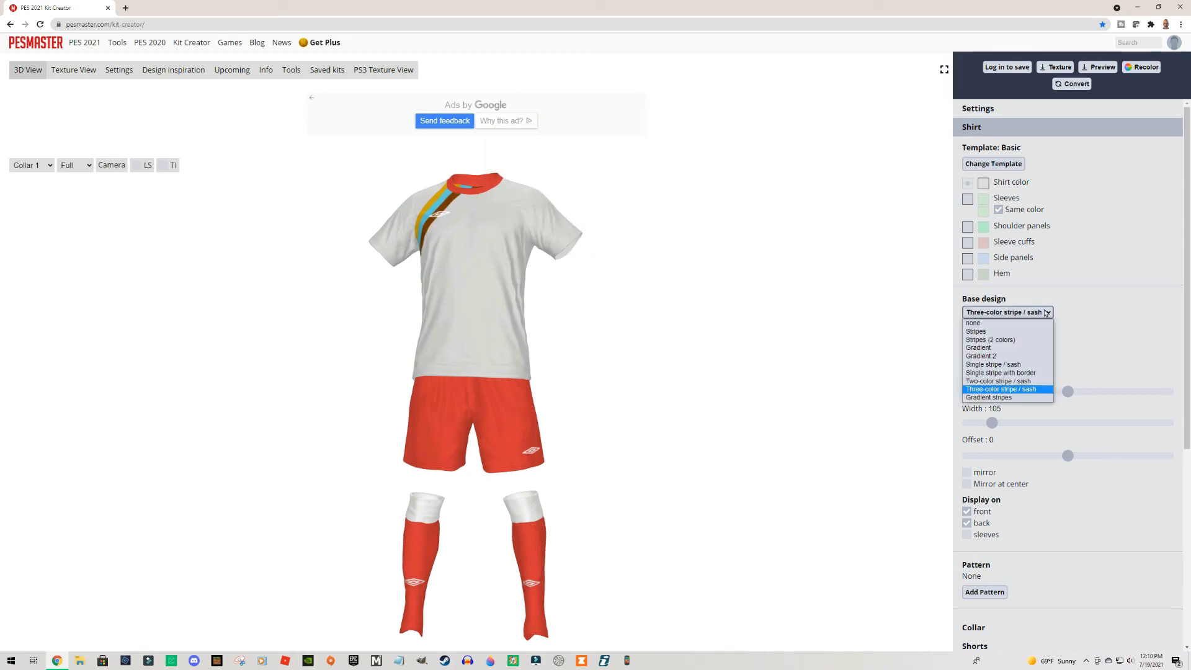
click(1005, 398)
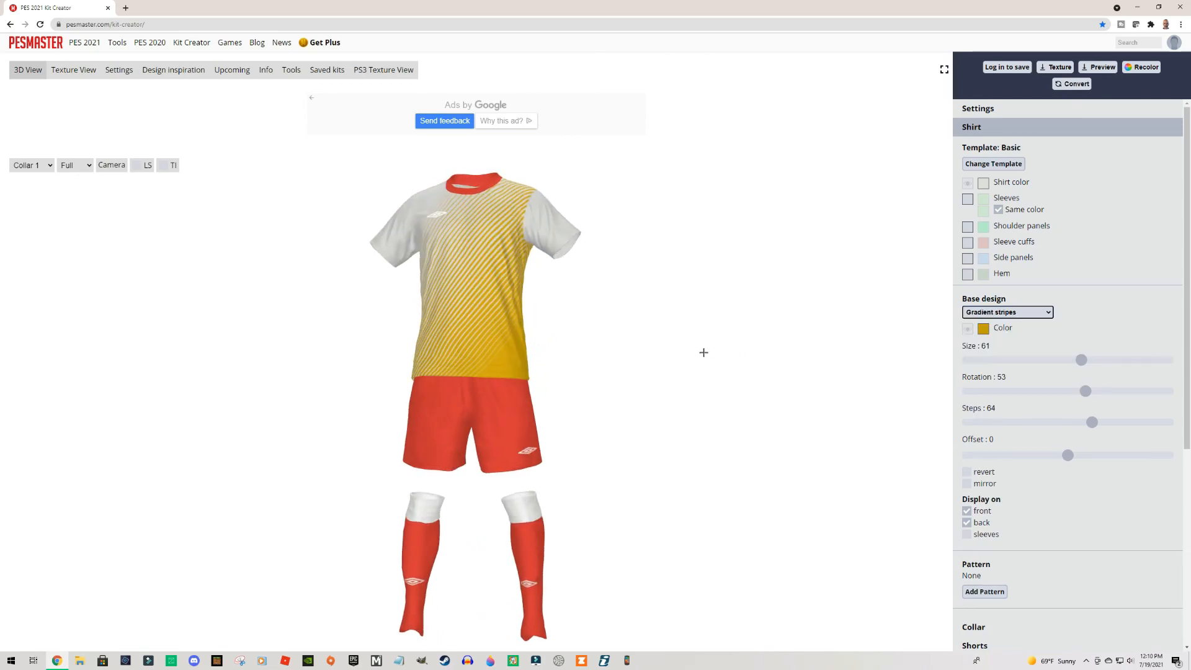
click(1045, 313)
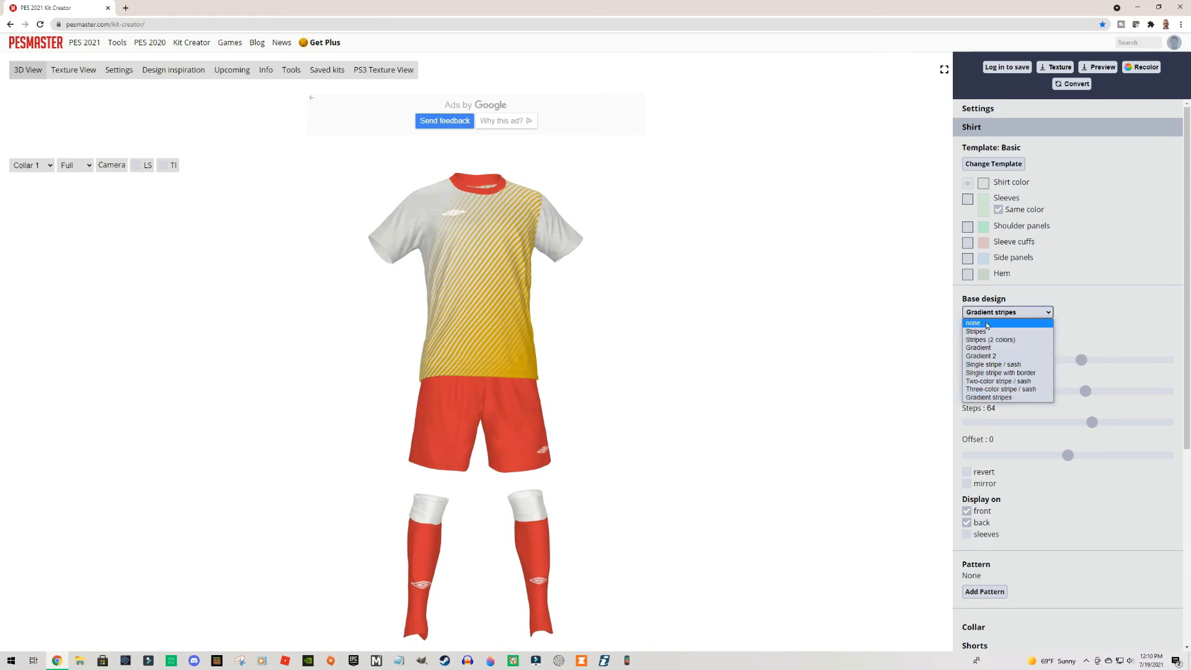
click(986, 323)
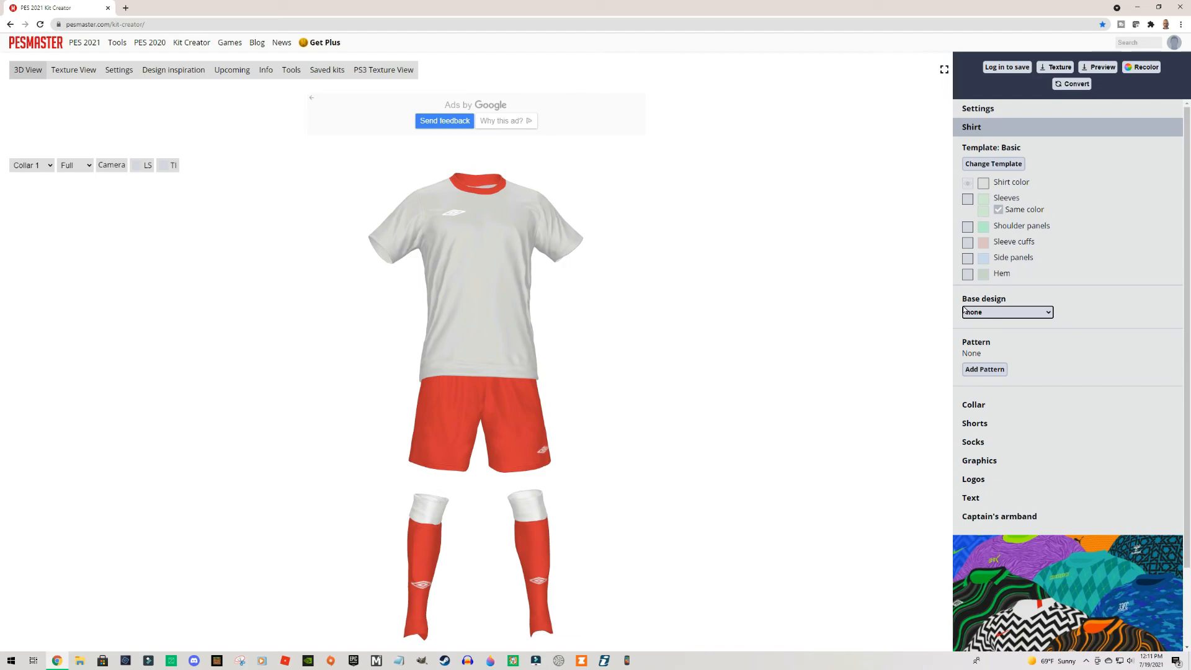
mouse_move(832, 316)
mouse_down()
mouse_move(809, 322)
mouse_move(837, 325)
mouse_move(824, 327)
mouse_move(831, 335)
mouse_up()
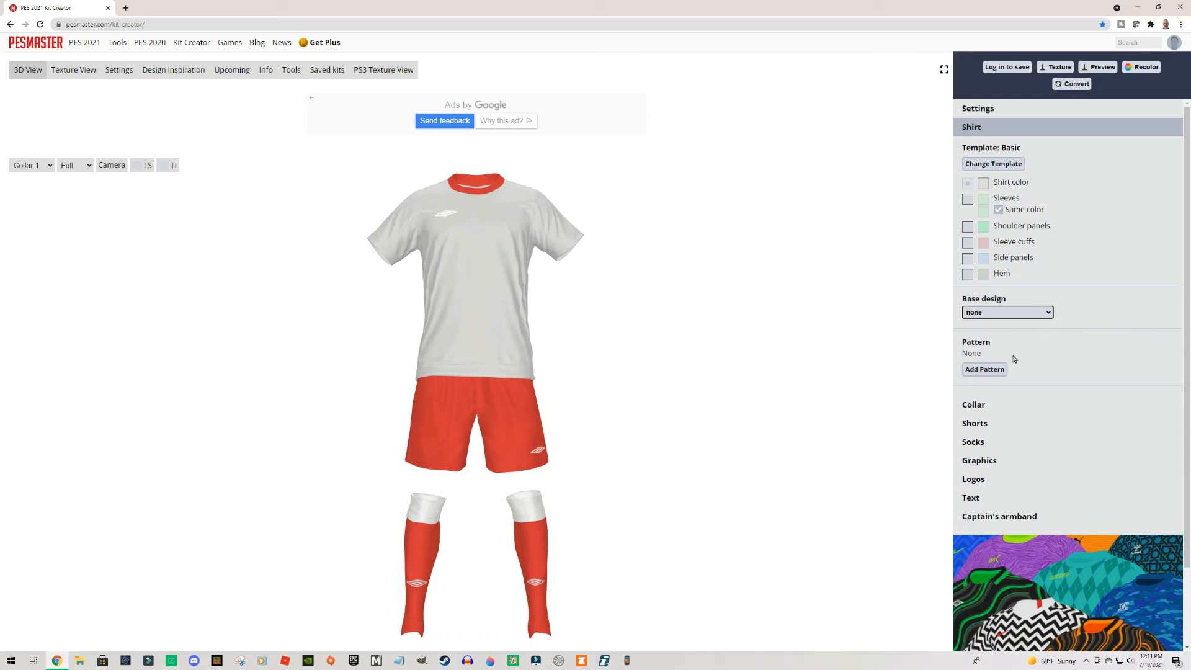
- Try the Camo pattern from the pattern library on the shirt, and remove it again
click(984, 370)
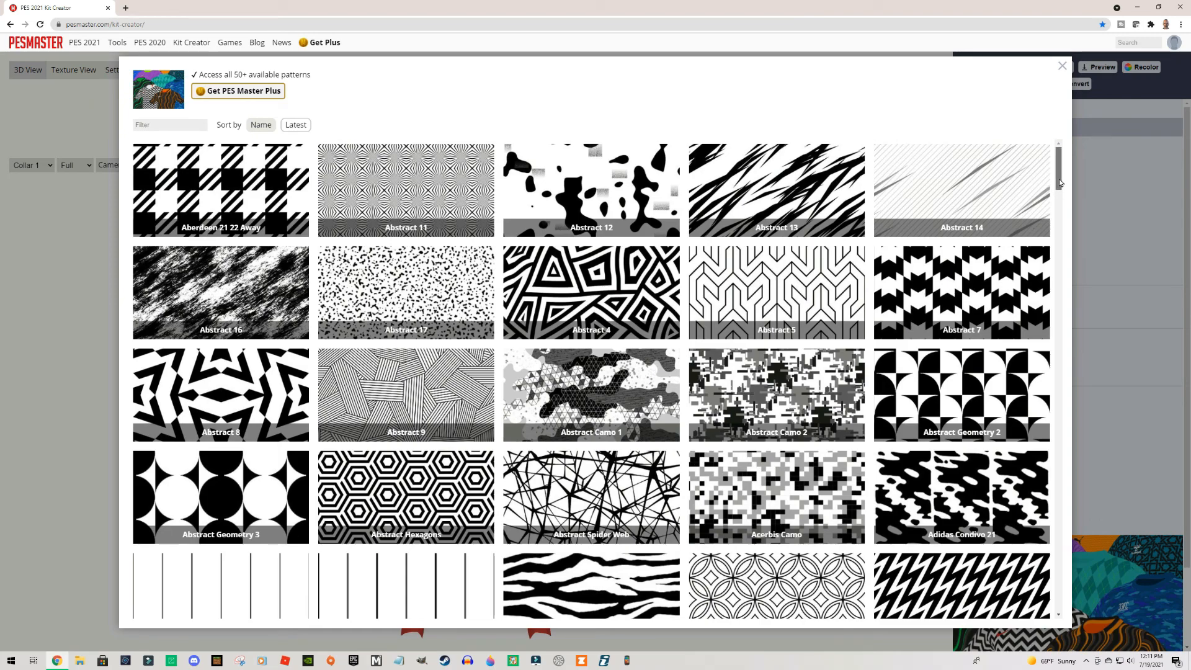
drag(1060, 183, 1064, 389)
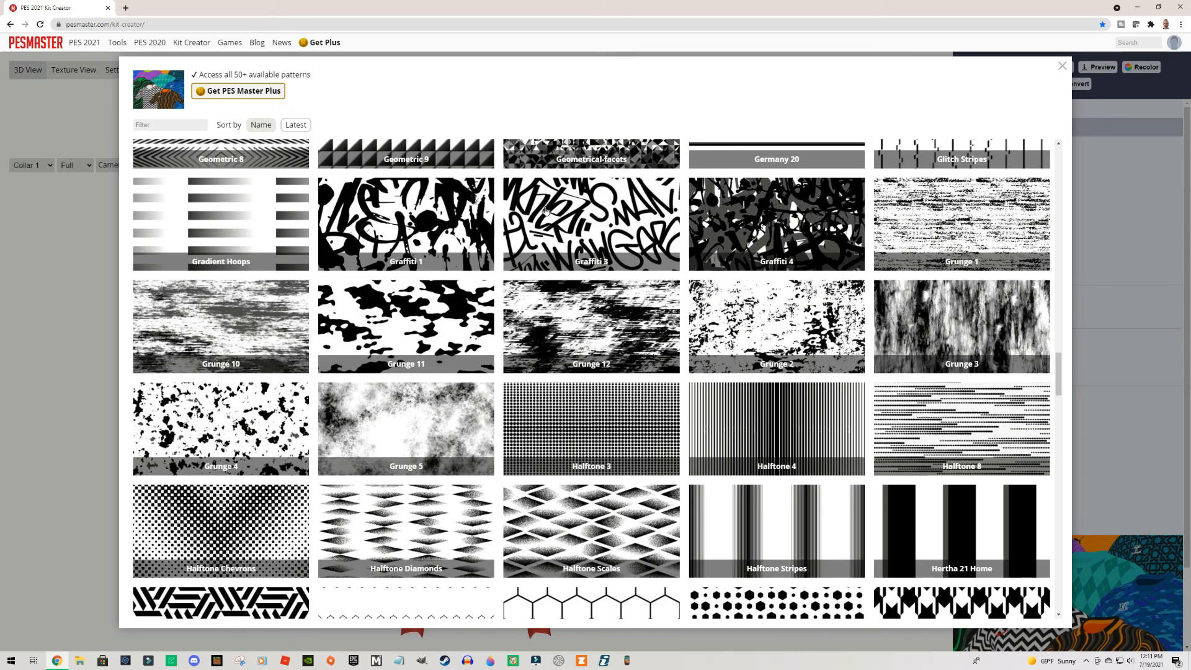
drag(1062, 366, 1072, 215)
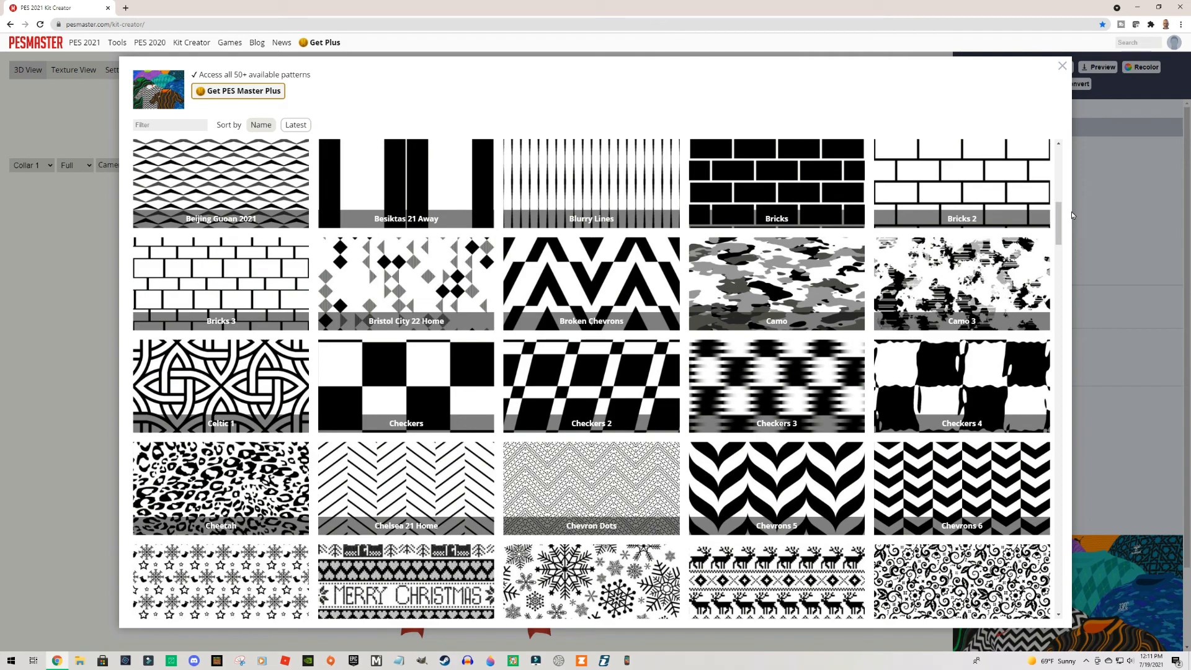
click(783, 276)
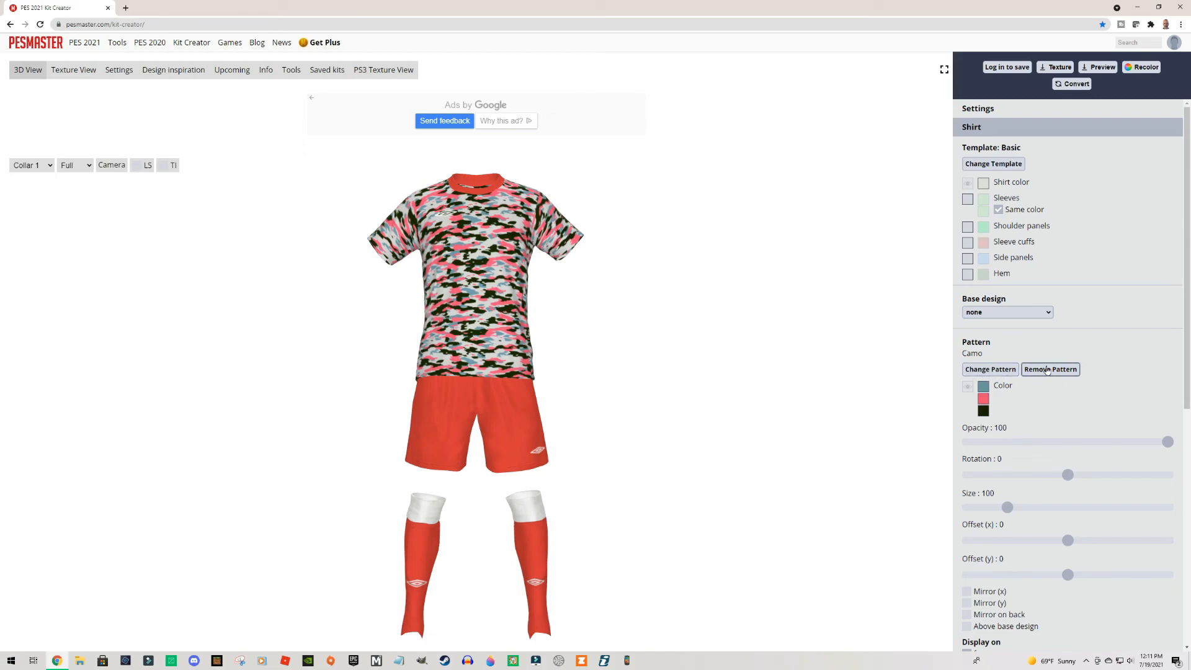
click(1056, 371)
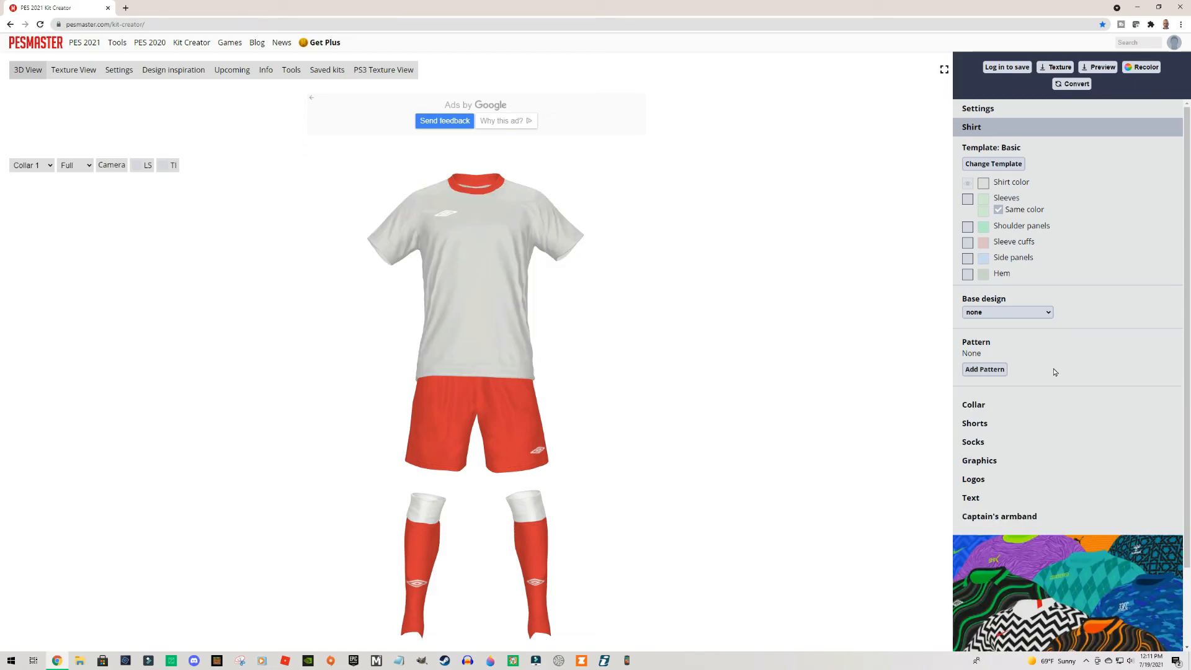
- Add the Camo 3 pattern to the shirt and inspect it on the 3D kit
click(991, 371)
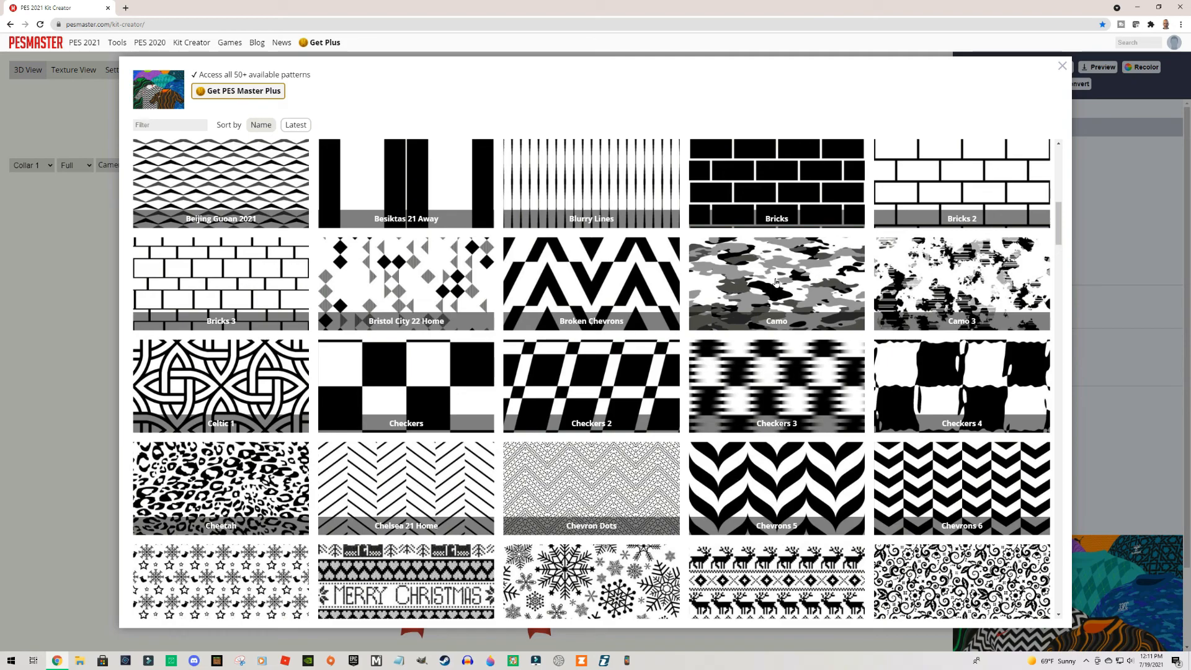
click(913, 283)
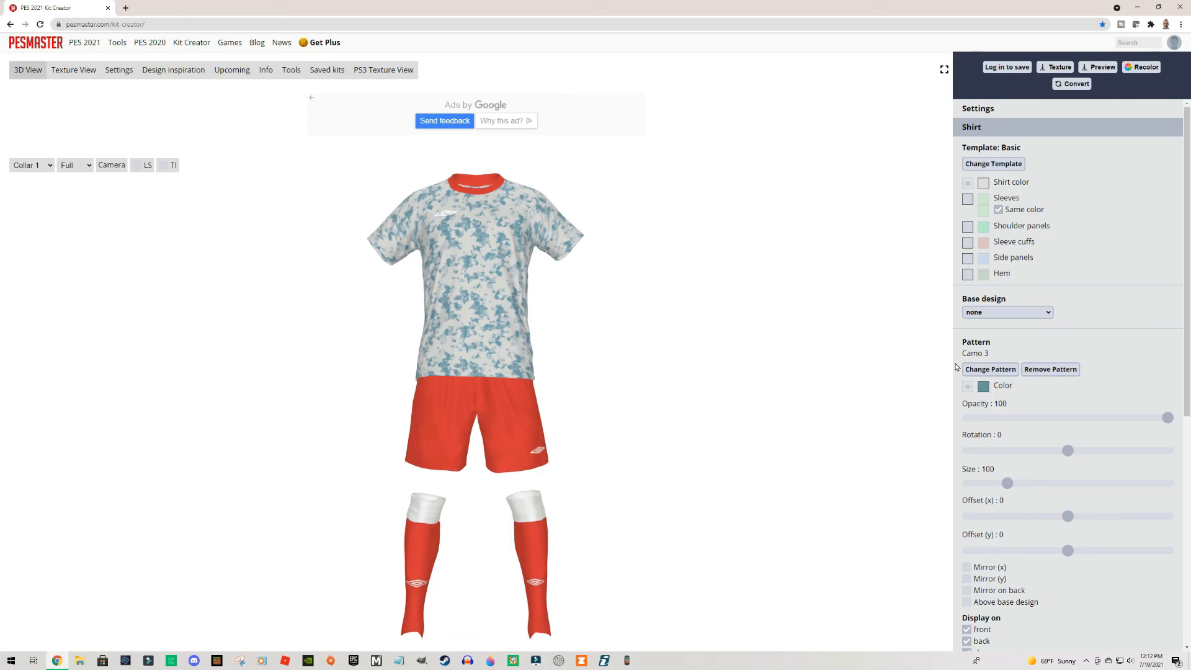
drag(875, 349, 721, 351)
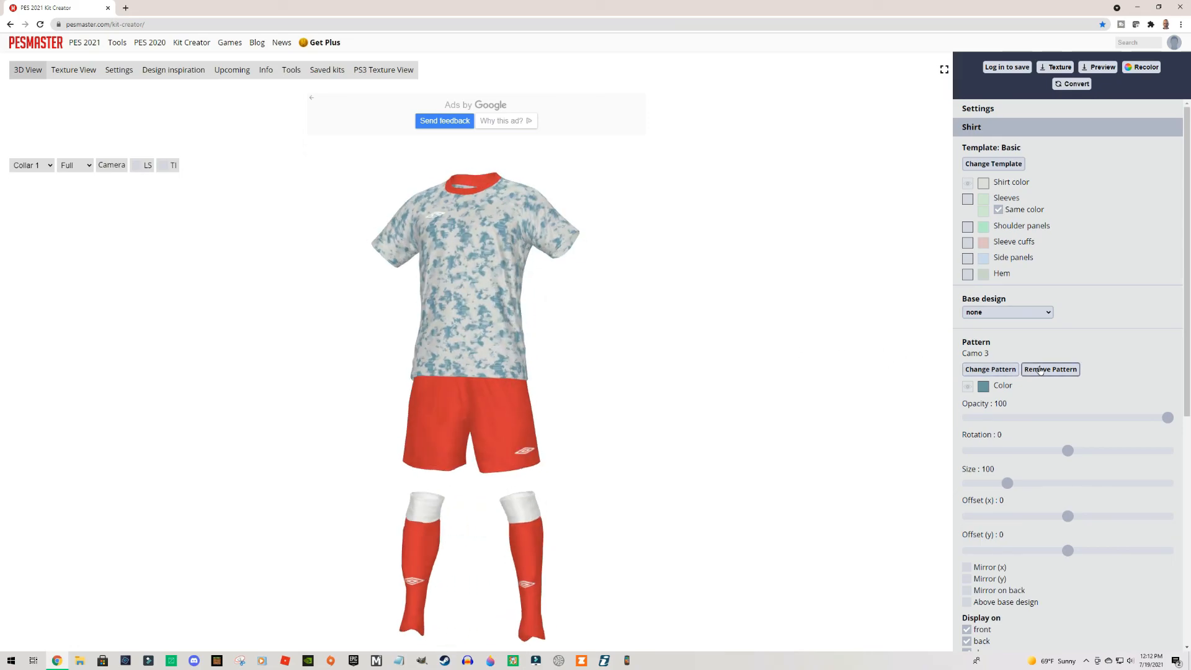
- Open the pattern library to replace the shirt's current pattern
click(990, 369)
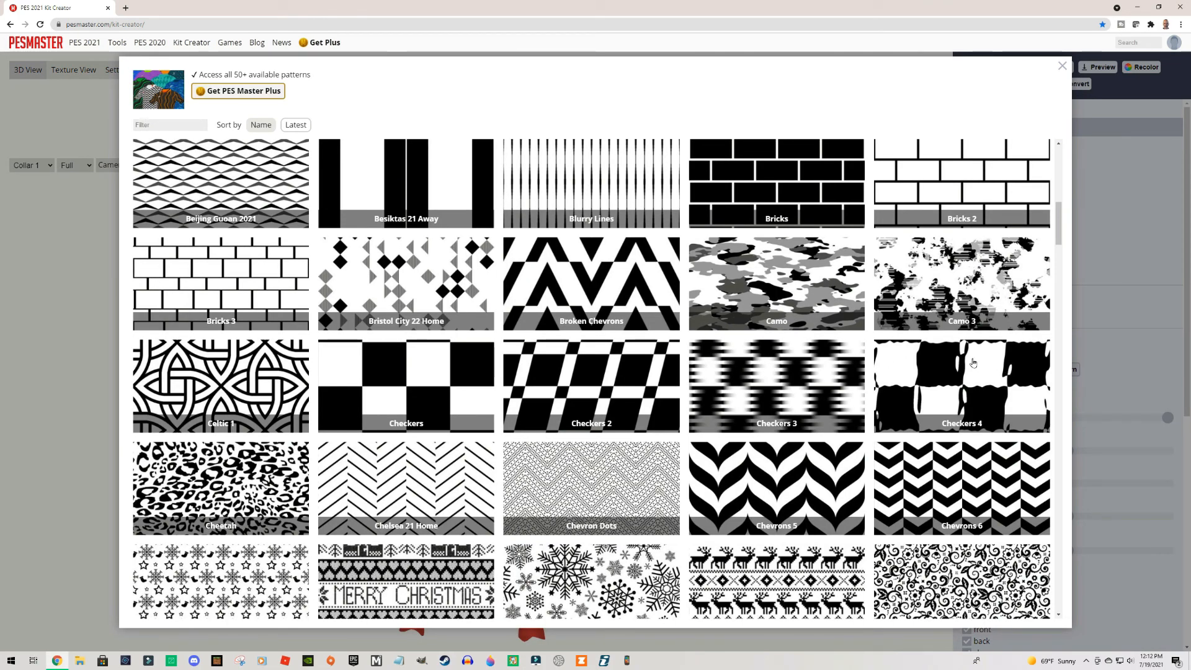
- Apply the Dots 3 pattern to the shirt and inspect the kit from another angle
scroll(614, 321, down, 2)
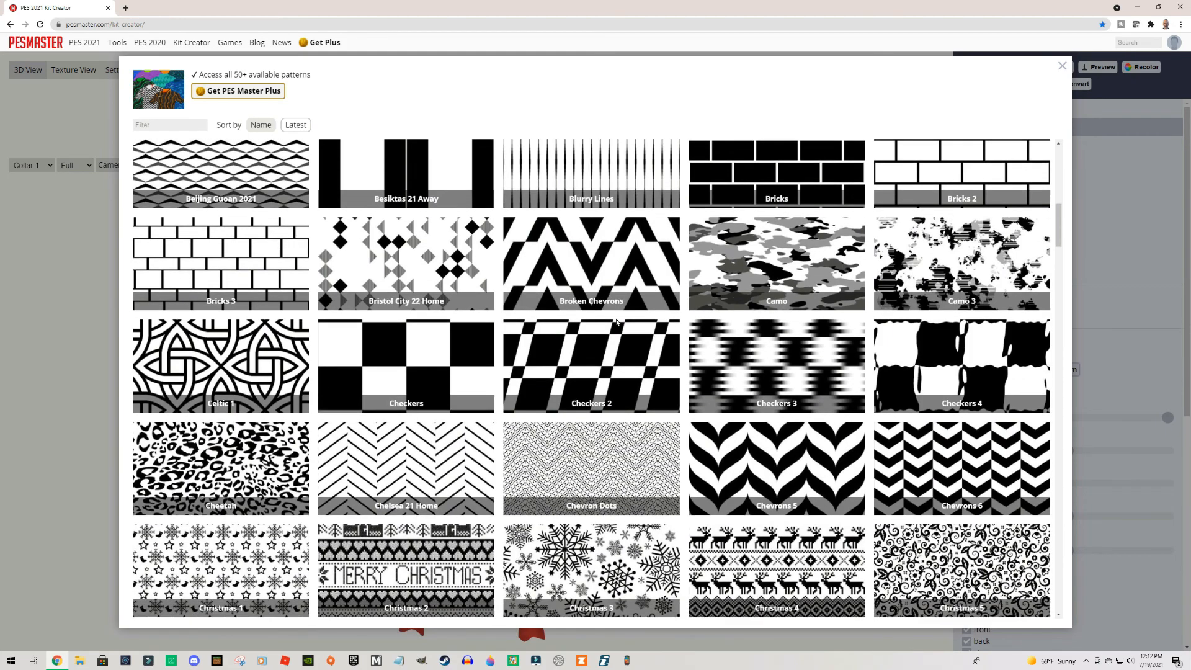
scroll(623, 322, down, 2)
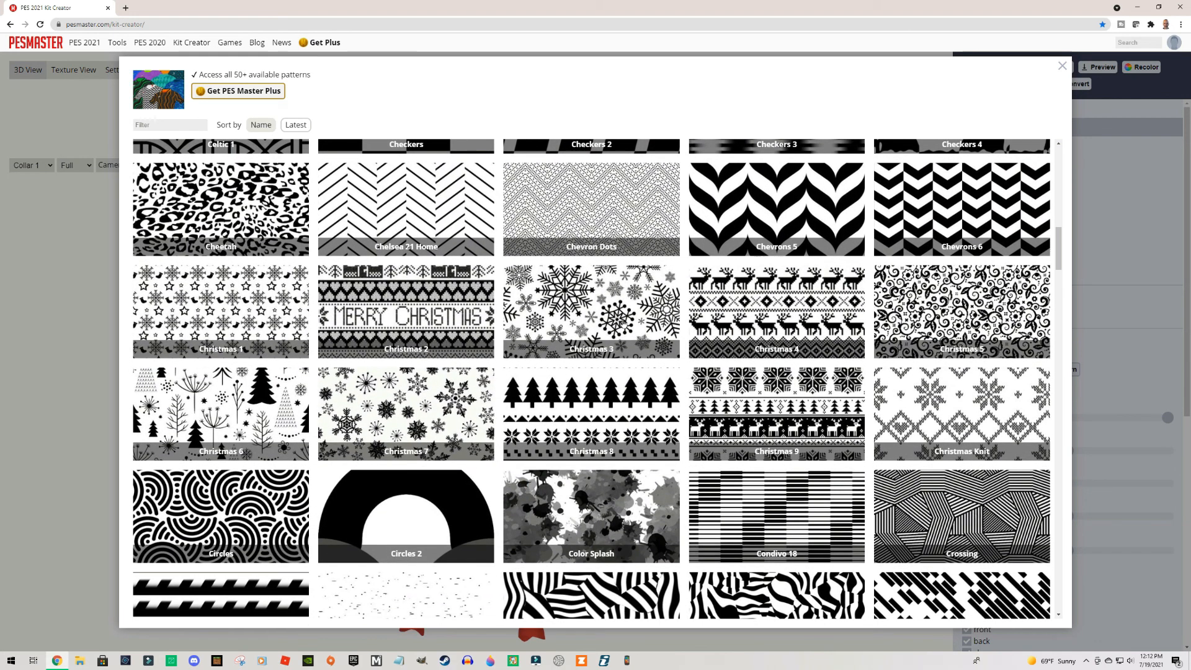
scroll(620, 321, down, 3)
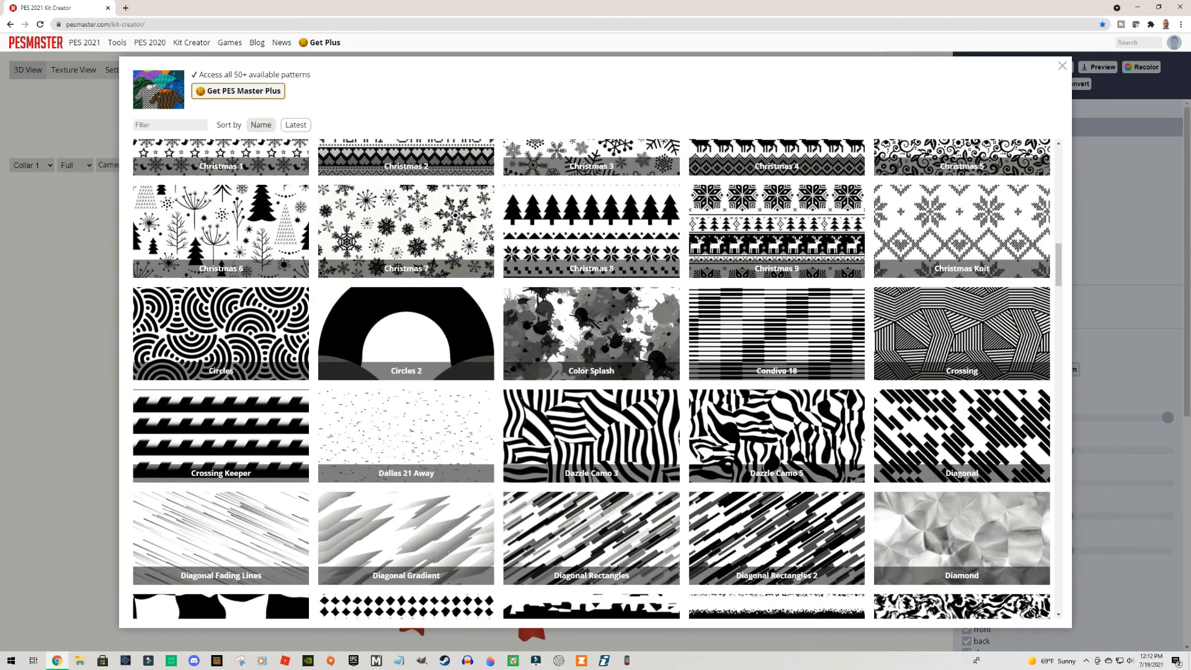
scroll(624, 323, down, 4)
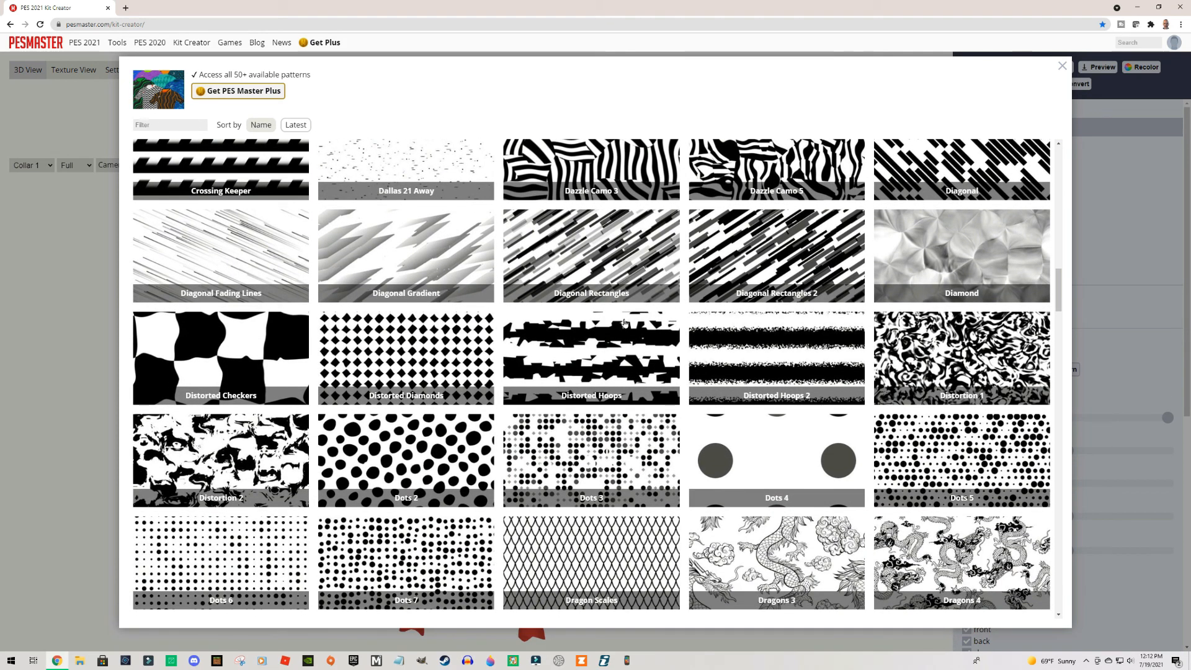
scroll(624, 321, down, 2)
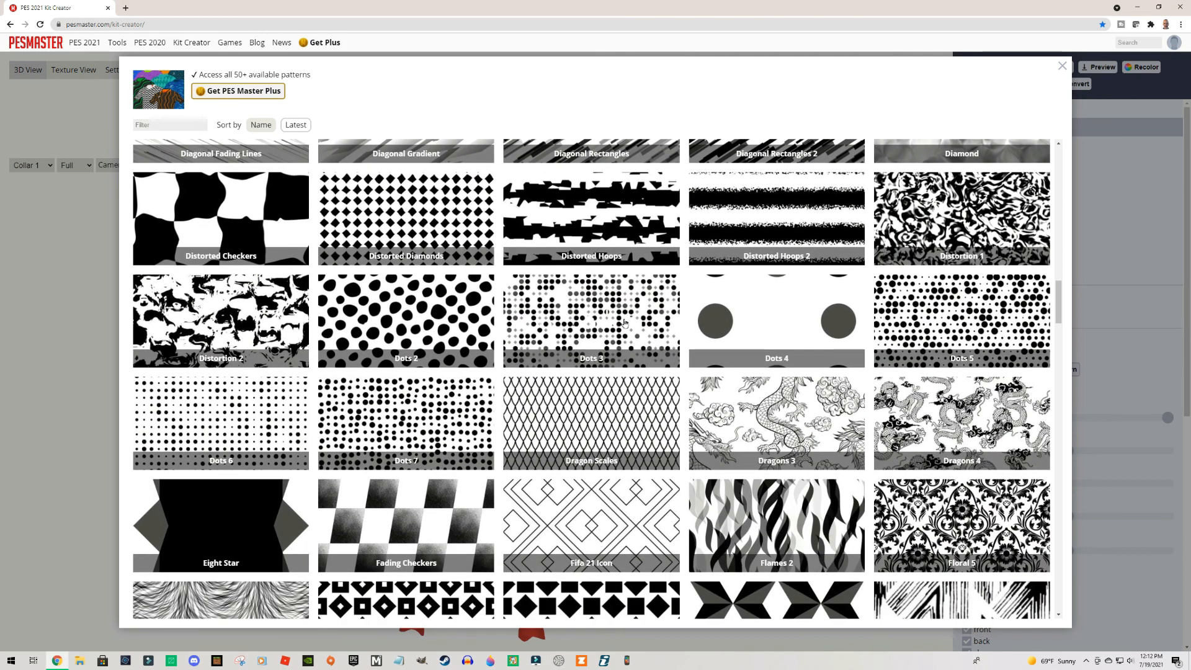
click(598, 305)
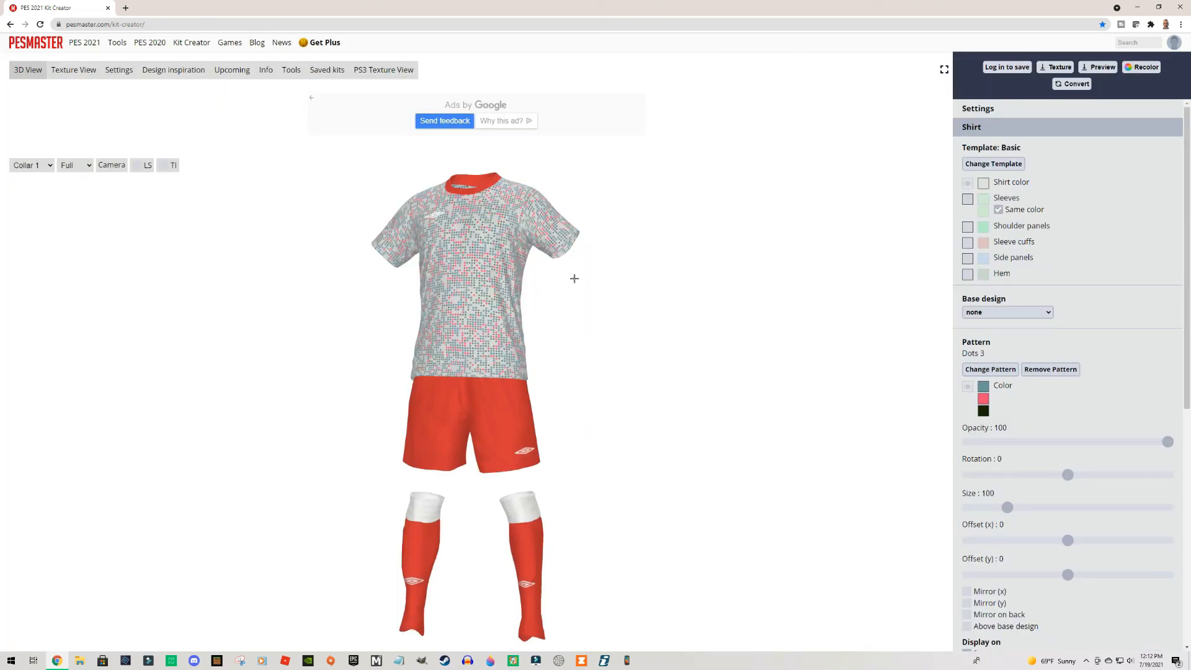
drag(639, 301, 787, 305)
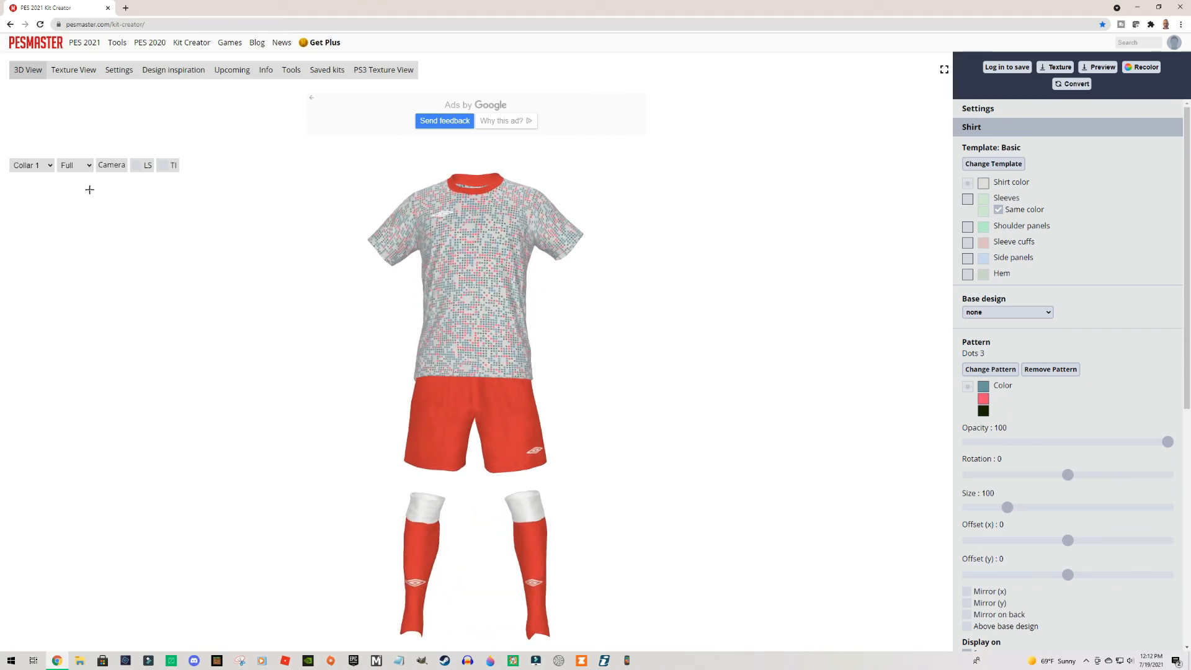
- Set the 3D view to Shirt, look over the pattern from different angles and try out its opacity, ending at 100
click(89, 165)
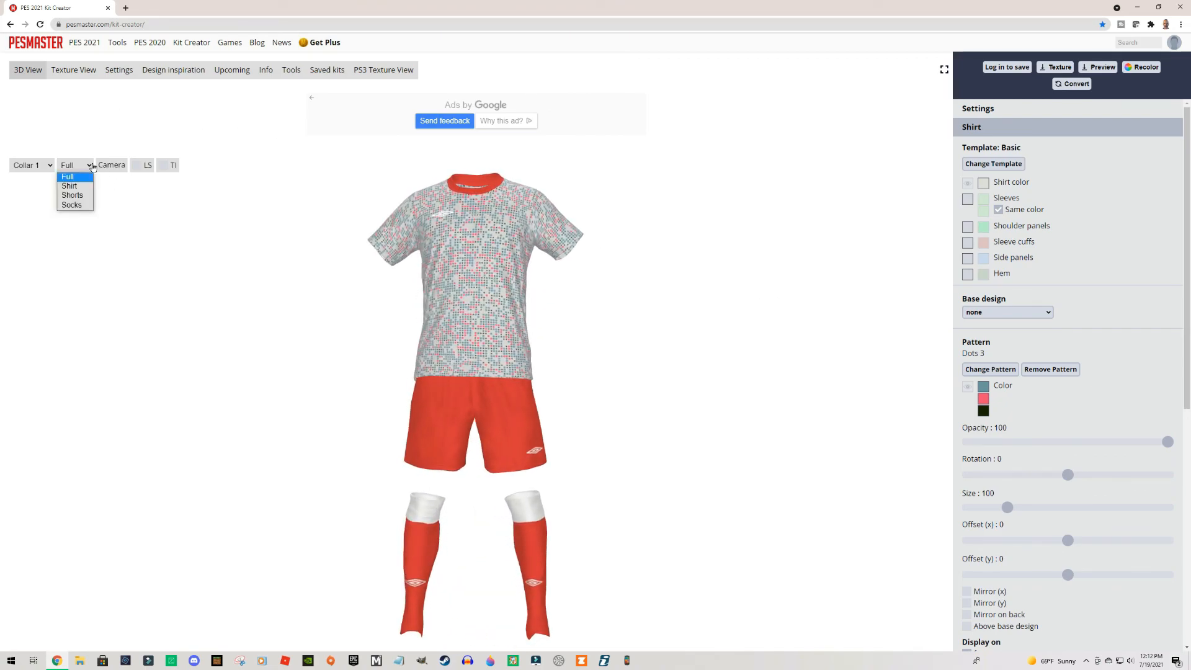
click(83, 186)
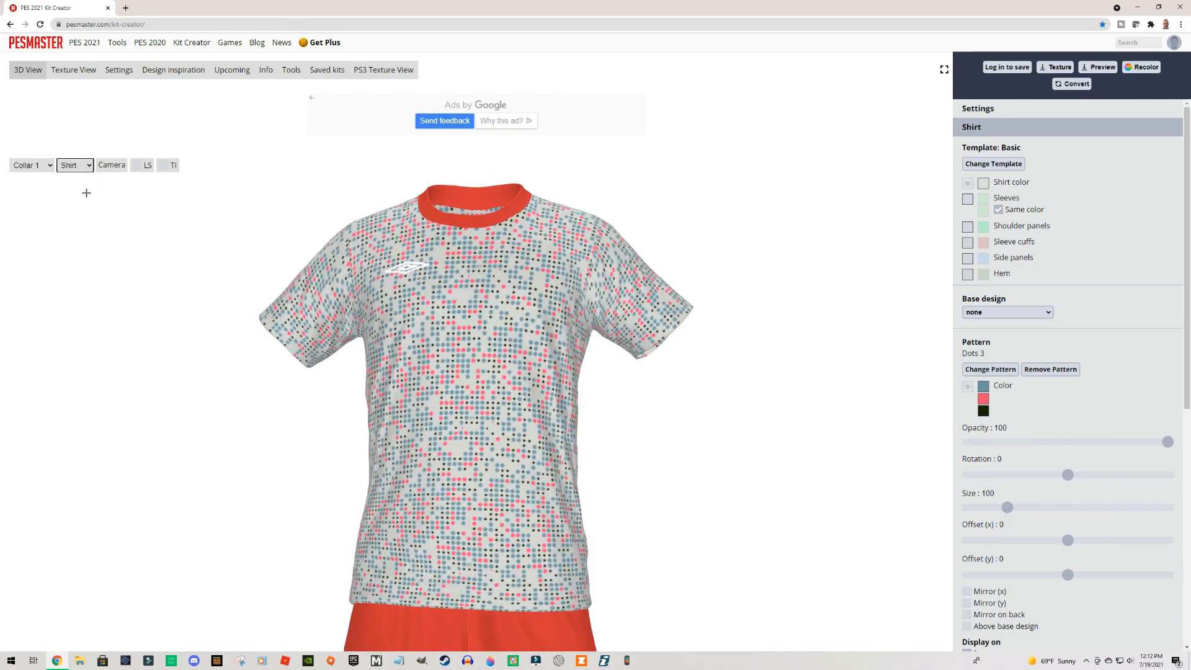
mouse_move(664, 385)
mouse_down()
mouse_move(701, 383)
mouse_move(652, 395)
mouse_move(663, 401)
mouse_up()
drag(765, 397, 673, 404)
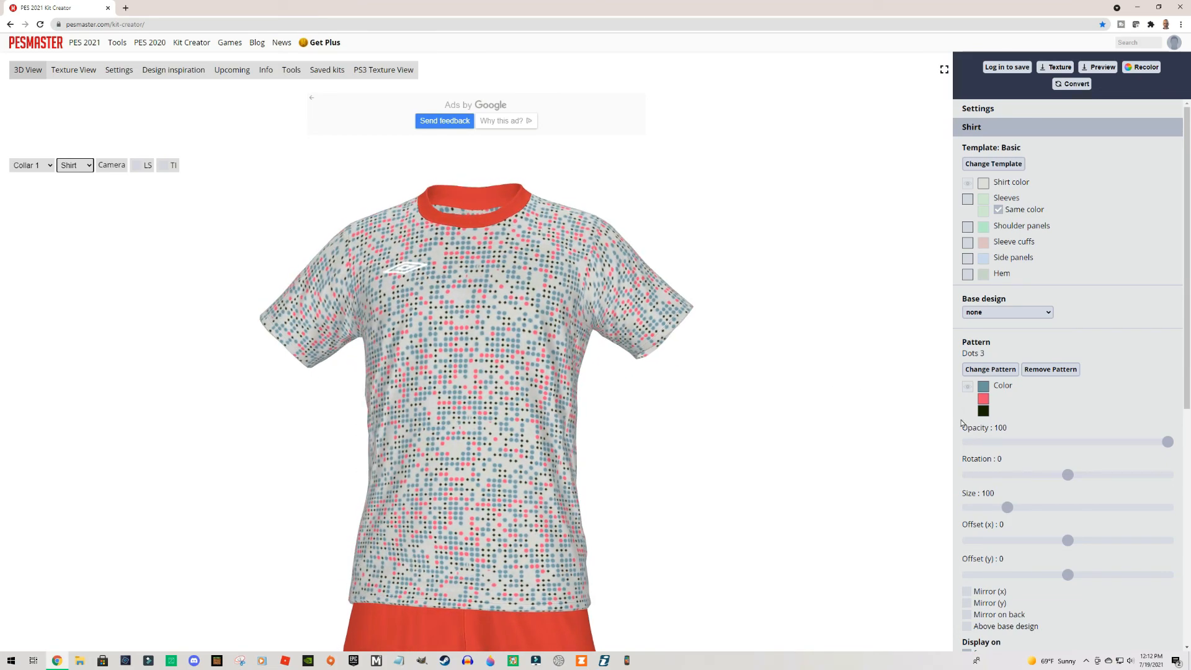
mouse_move(1171, 443)
mouse_down()
mouse_move(978, 446)
mouse_move(1174, 441)
mouse_up()
mouse_move(1173, 442)
mouse_down()
mouse_move(1114, 447)
mouse_move(1176, 443)
mouse_up()
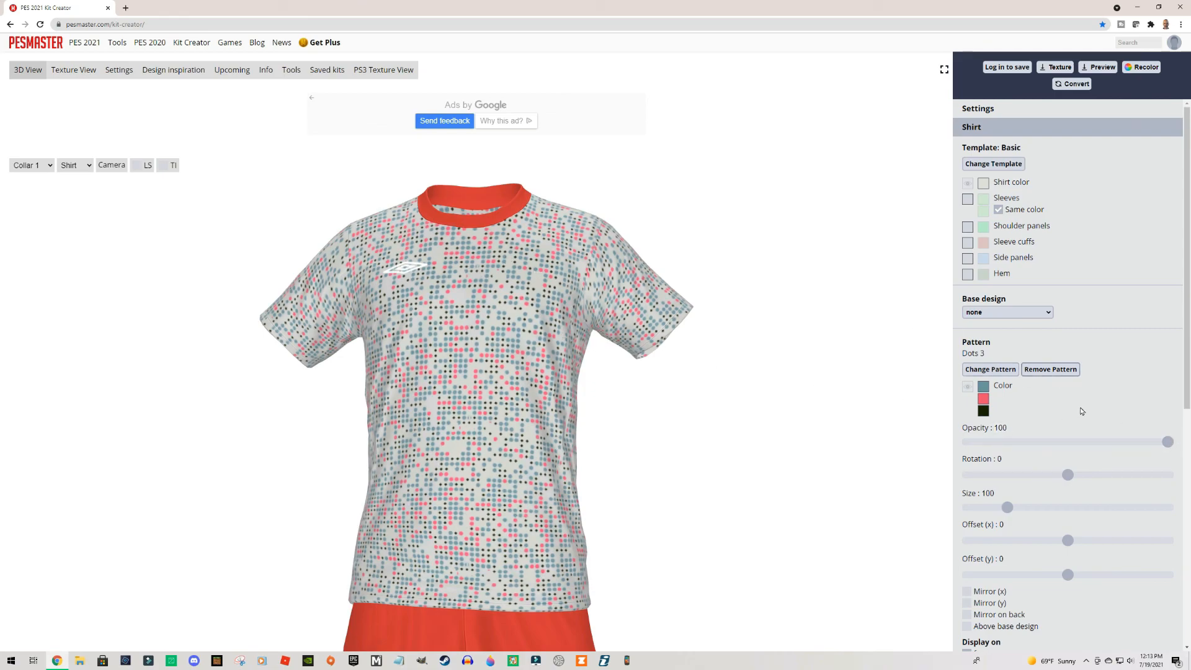
- Open the kit's logo settings and go to the team logo options
scroll(1120, 377, down, 5)
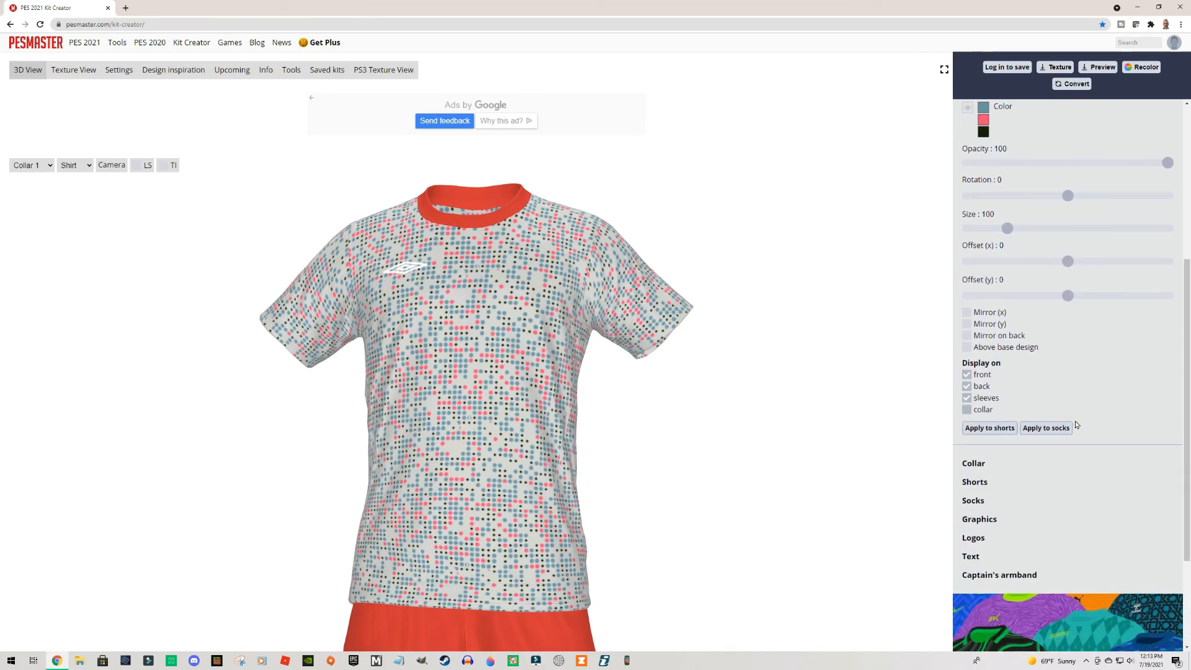
click(983, 539)
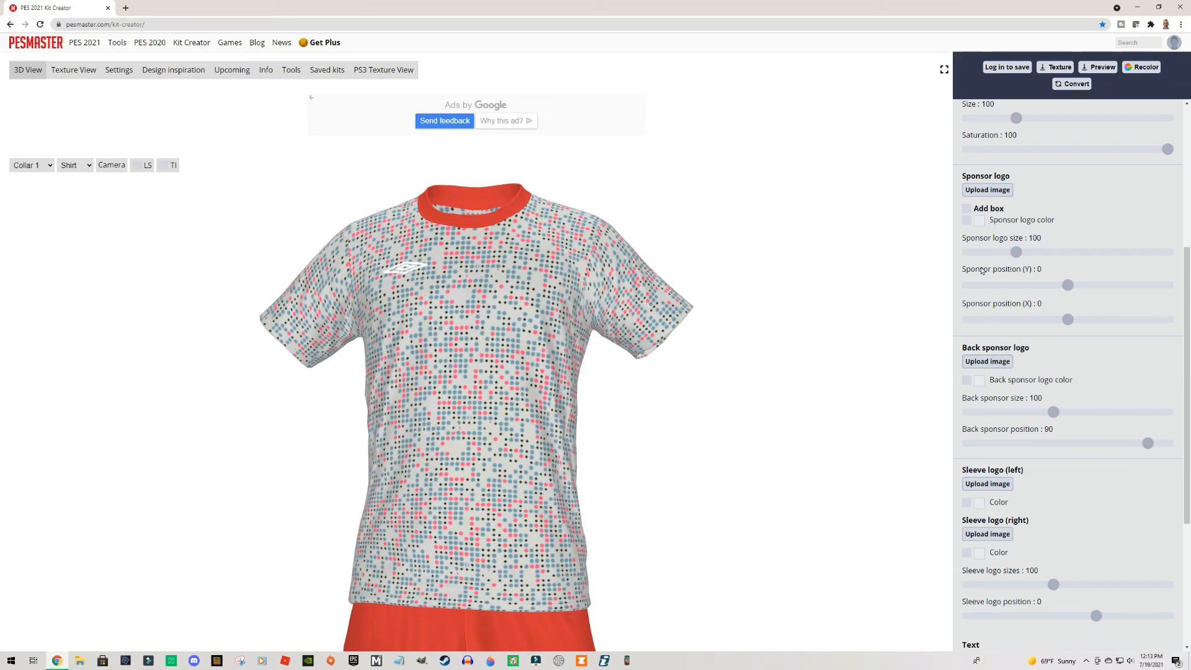
click(966, 380)
scroll(1061, 380, up, 1)
scroll(1061, 381, up, 2)
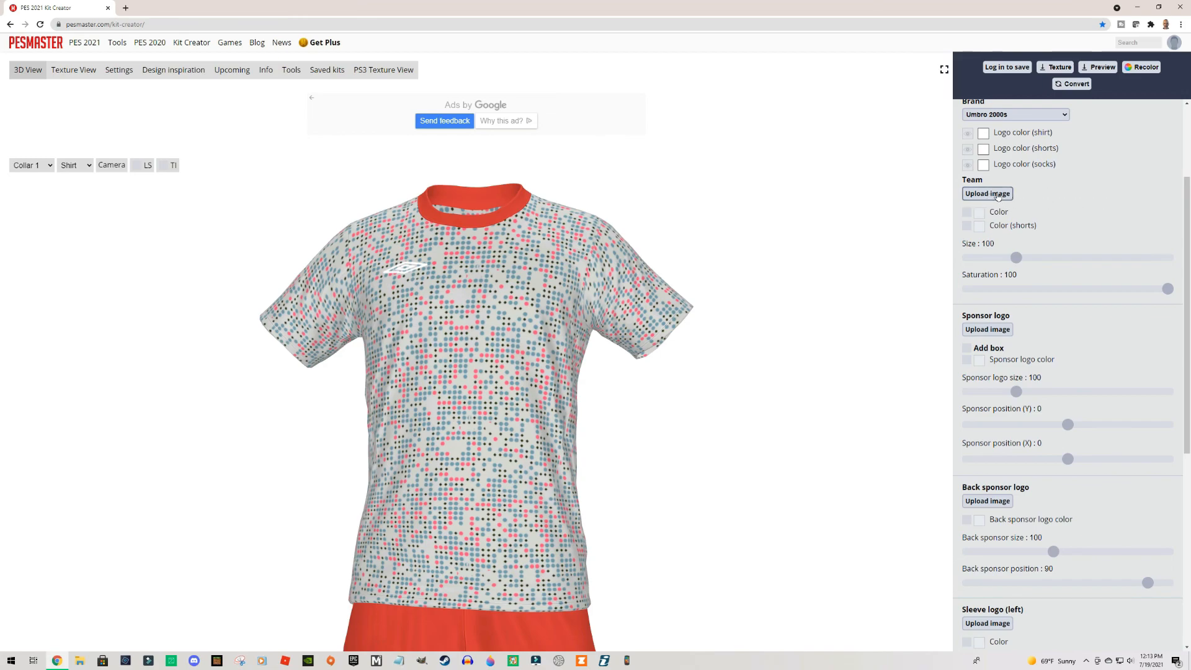
- Upload the Burnley F.C. crest image as the team logo and check it on the shirt
click(995, 195)
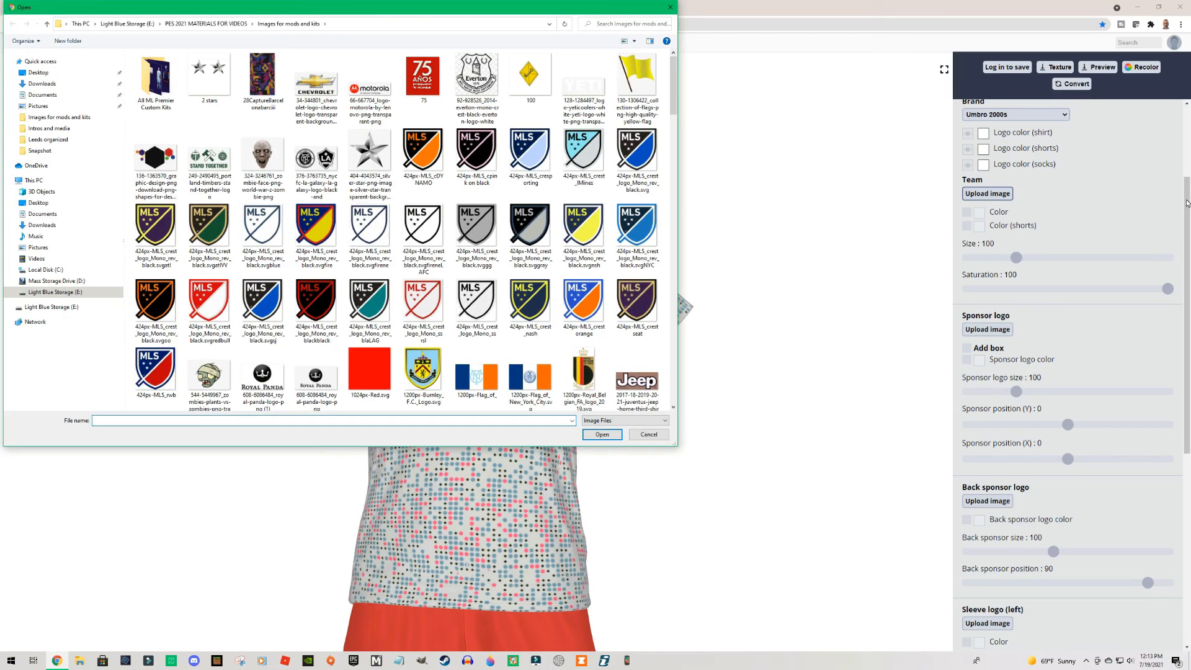
click(1187, 202)
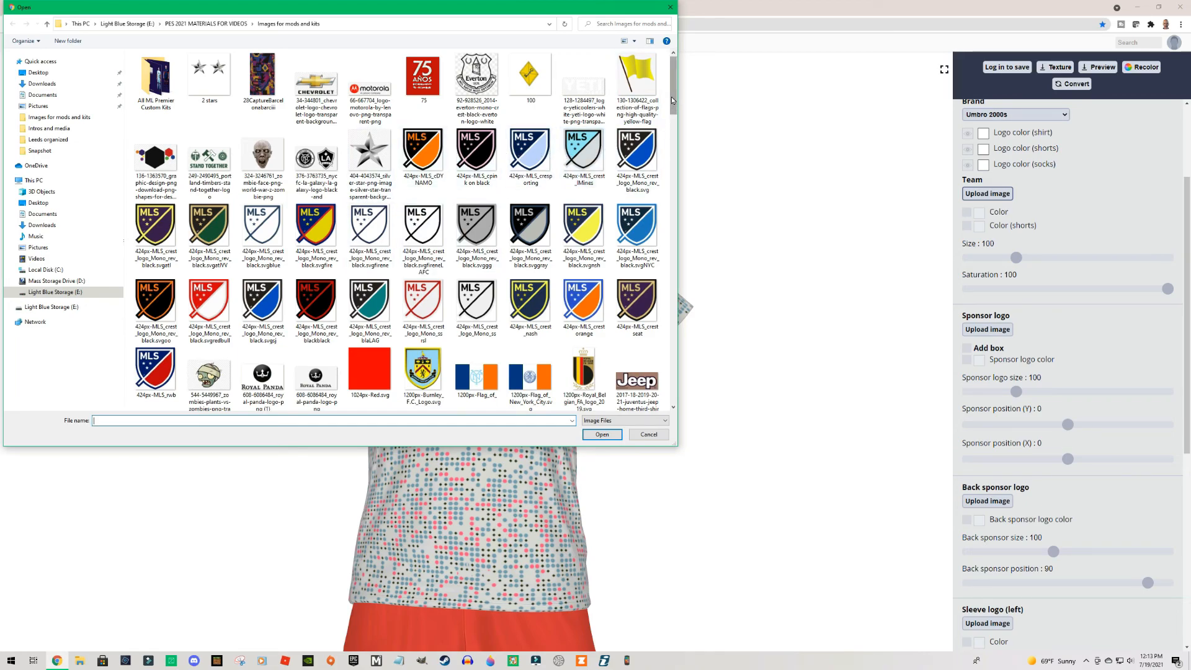
drag(675, 103, 676, 146)
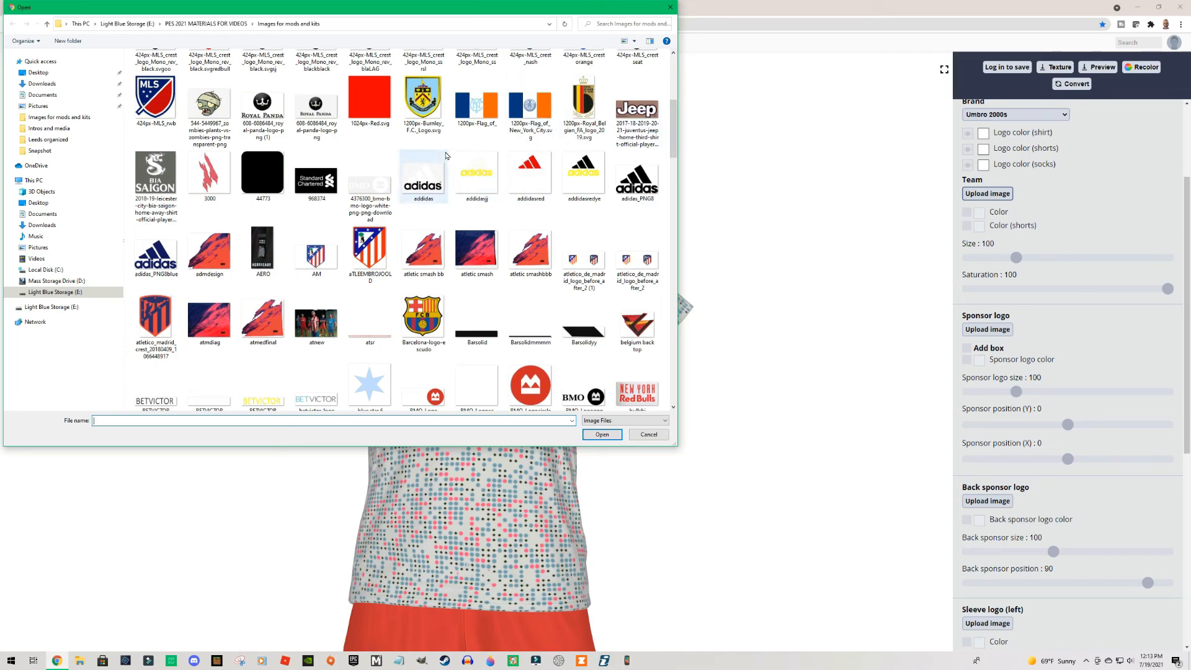
click(422, 99)
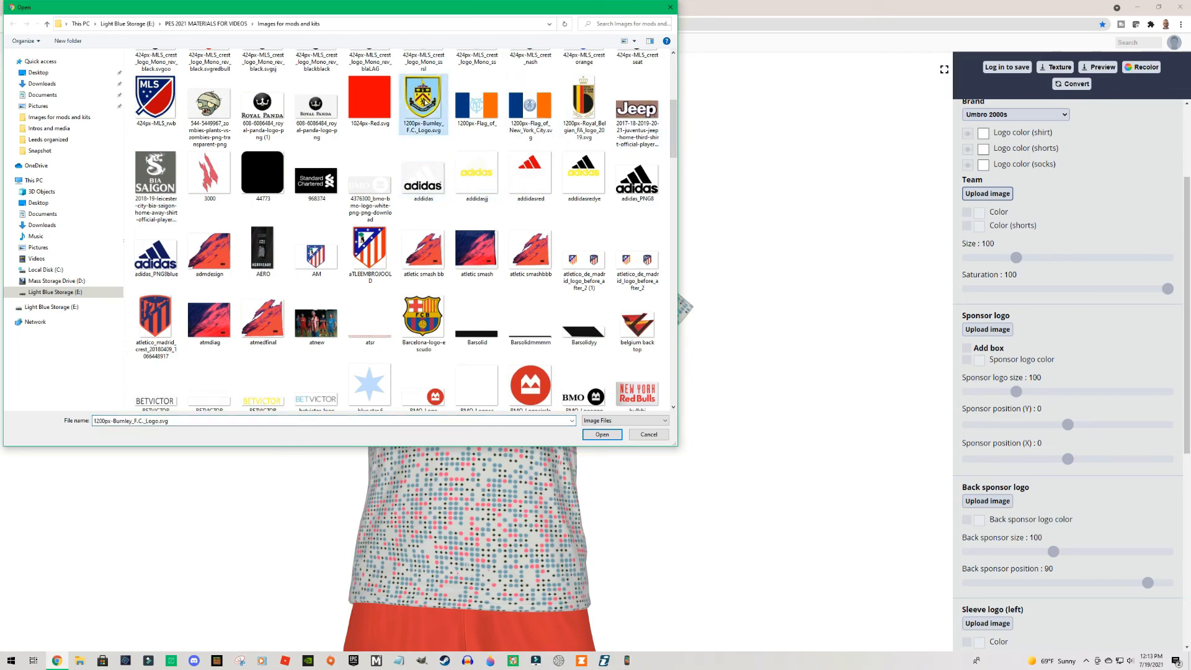
click(602, 434)
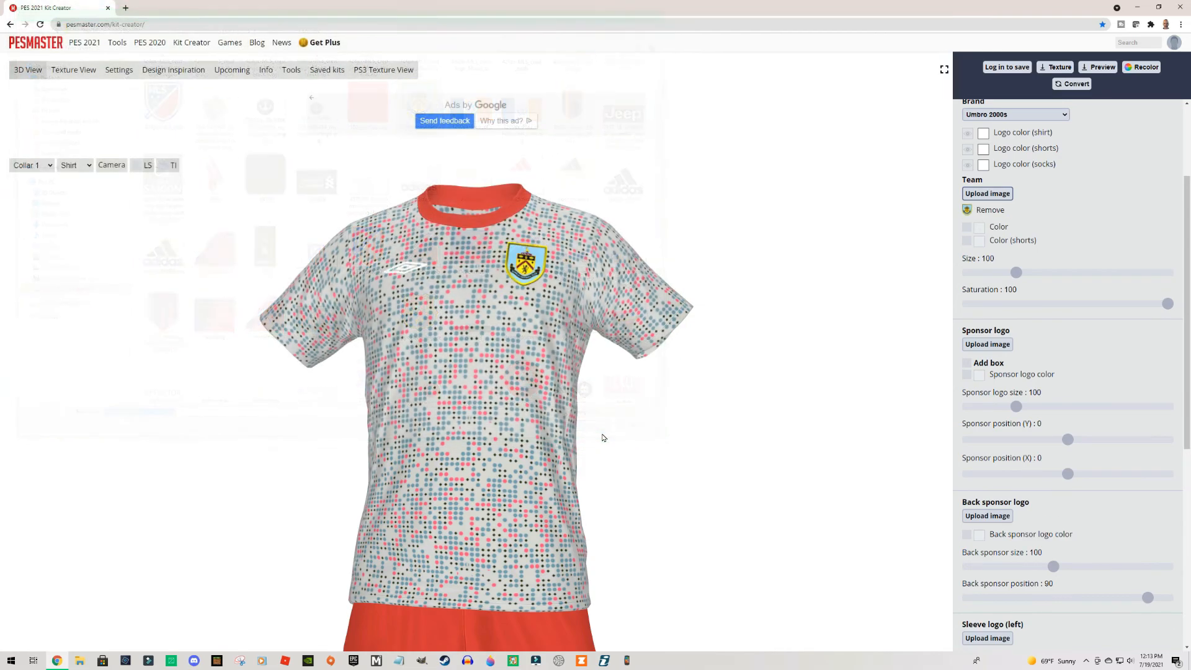
mouse_move(791, 329)
mouse_down()
mouse_move(750, 343)
mouse_move(793, 348)
mouse_up()
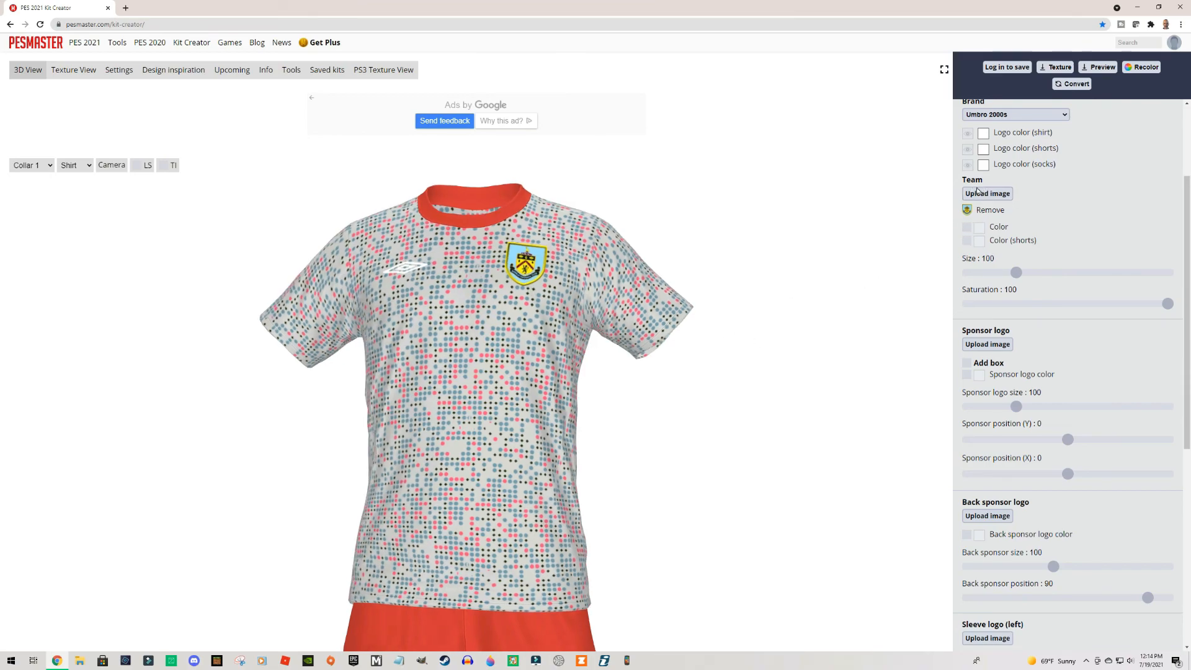
- Remove the Burnley crest and upload the black line-art MLS crest image as the team logo
drag(1188, 208, 1188, 136)
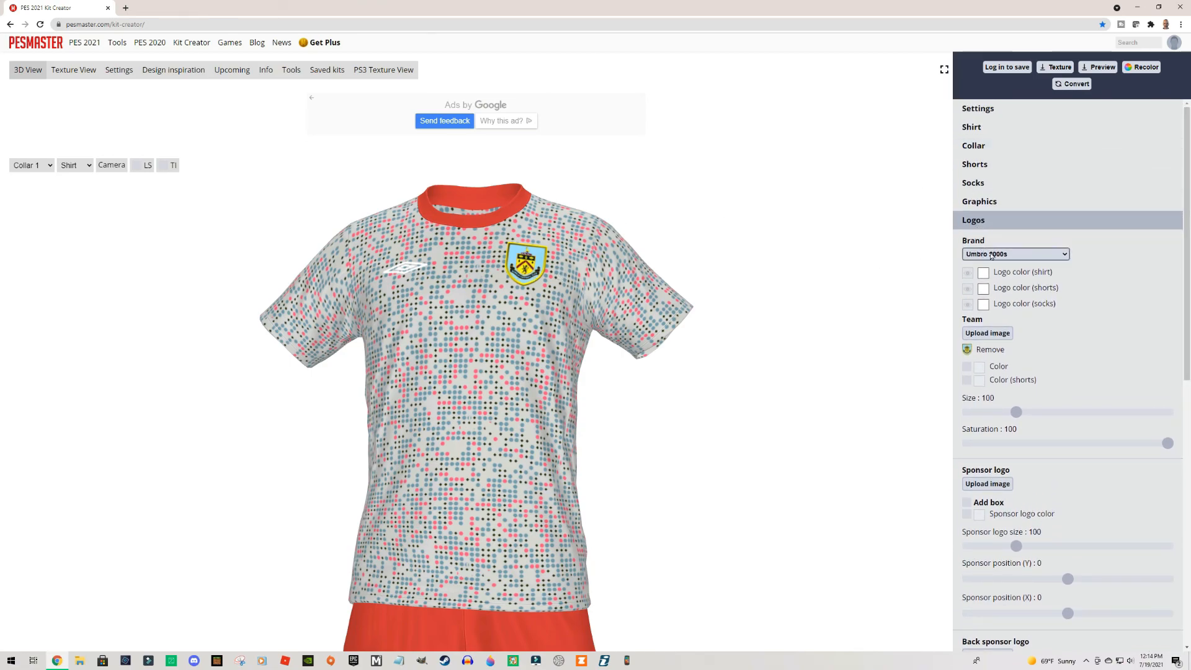
click(995, 350)
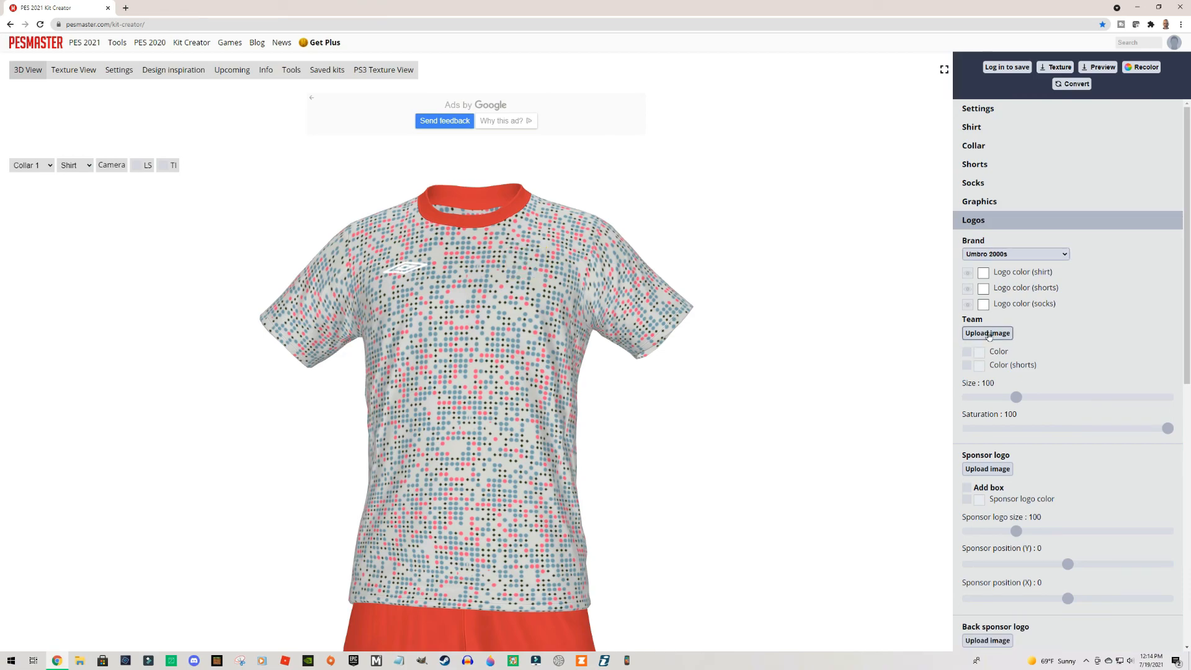
click(988, 333)
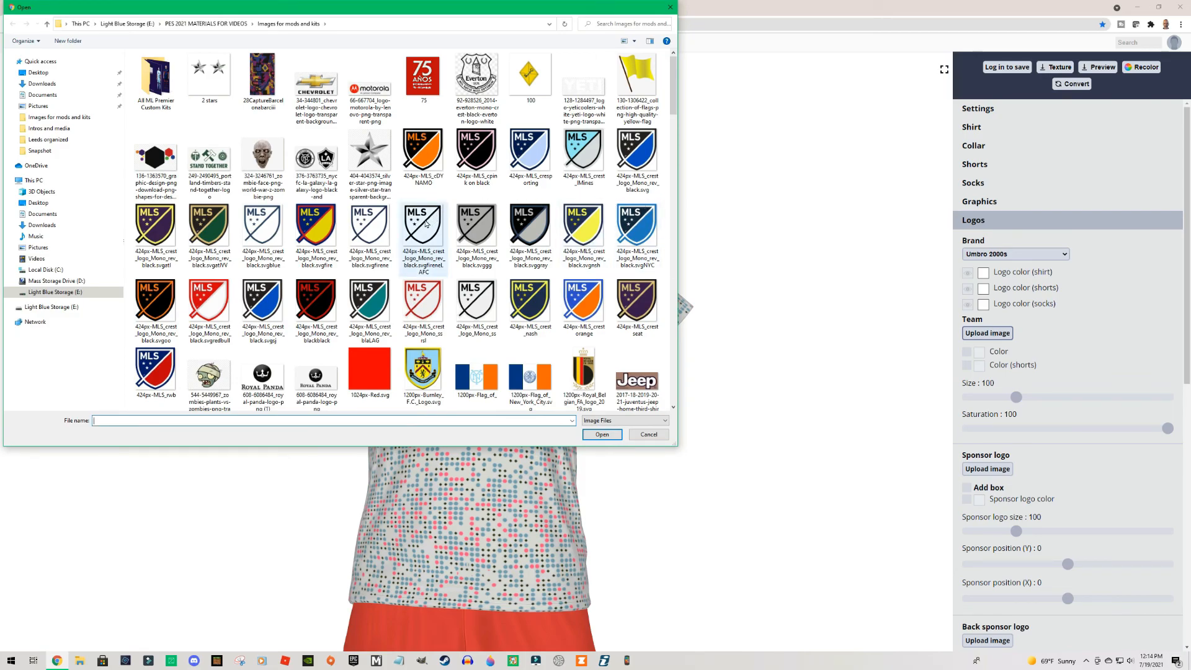
click(426, 223)
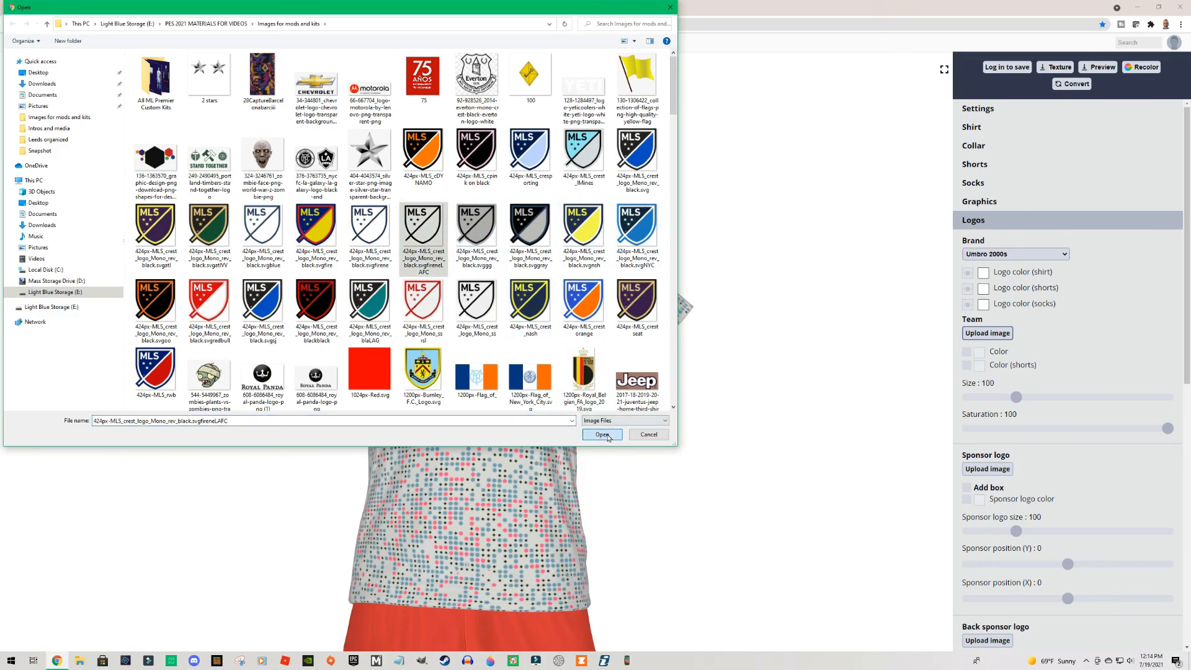
click(601, 434)
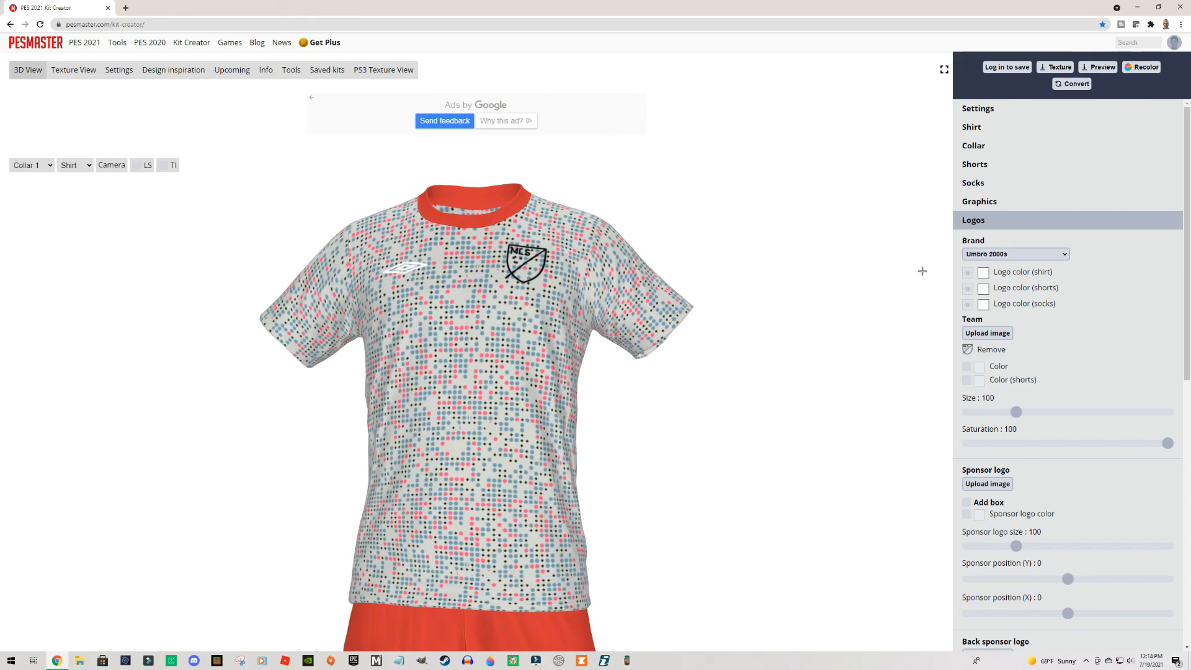
- Leave the logo settings and reopen the shirt settings
click(980, 223)
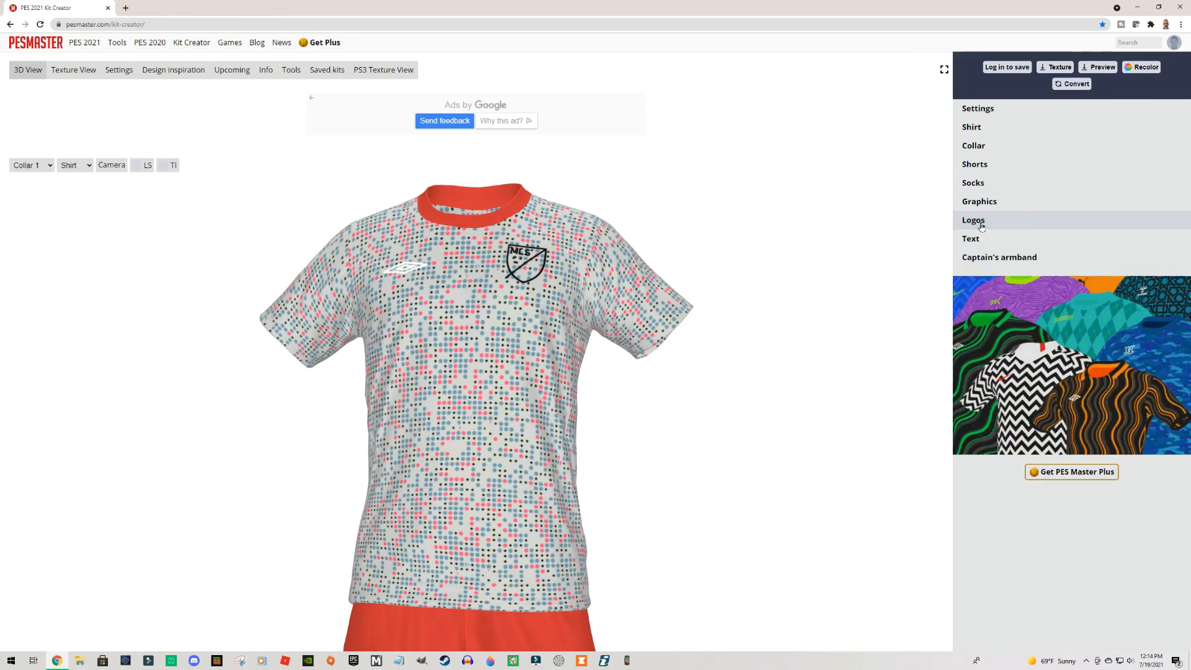
click(977, 129)
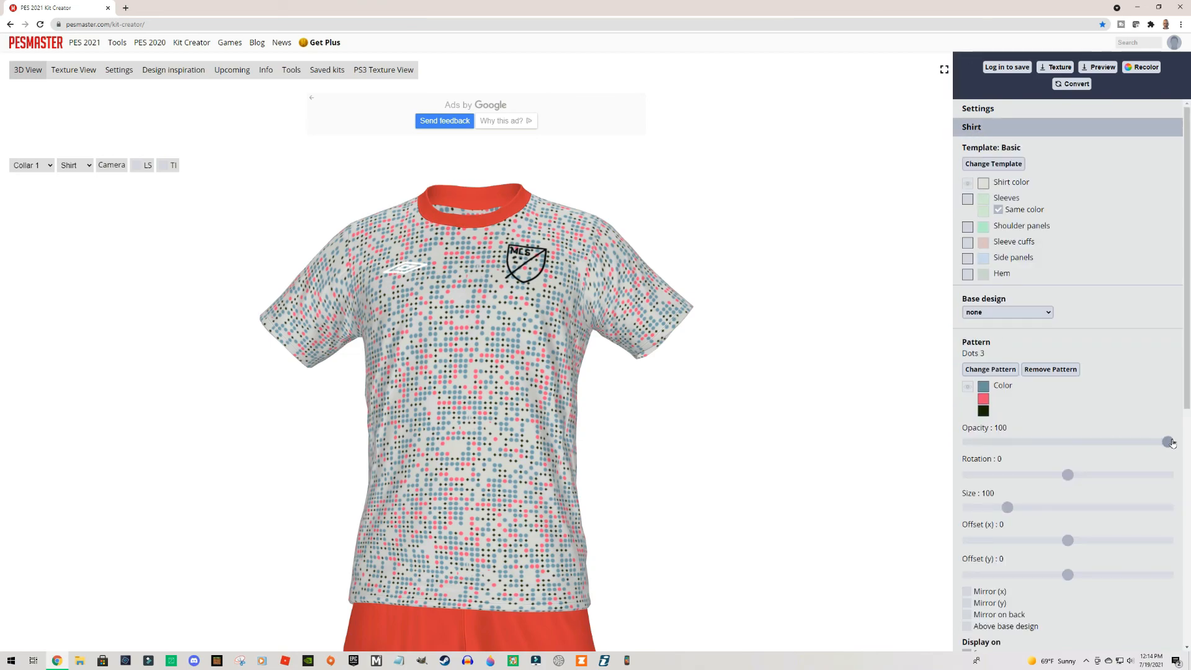
- Try out the pattern's opacity and a rotation of -23, and return the rotation to 0
mouse_move(1171, 442)
mouse_down()
mouse_move(1068, 444)
mouse_move(1186, 444)
mouse_up()
drag(1071, 478, 1044, 479)
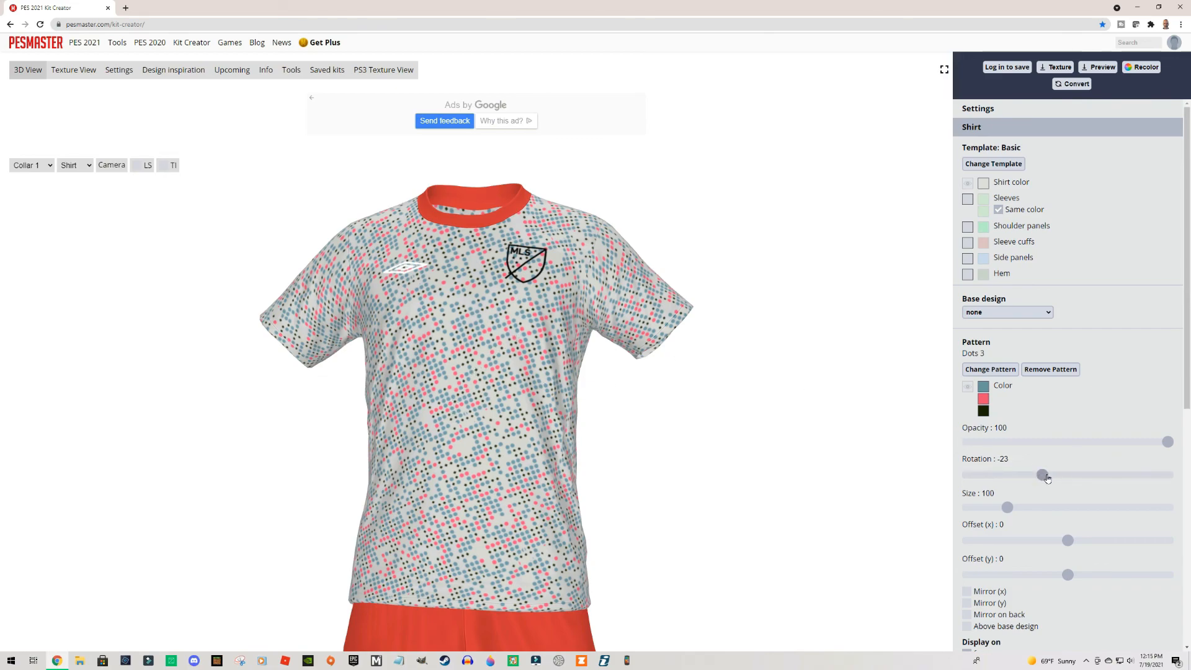
drag(1048, 477, 1067, 475)
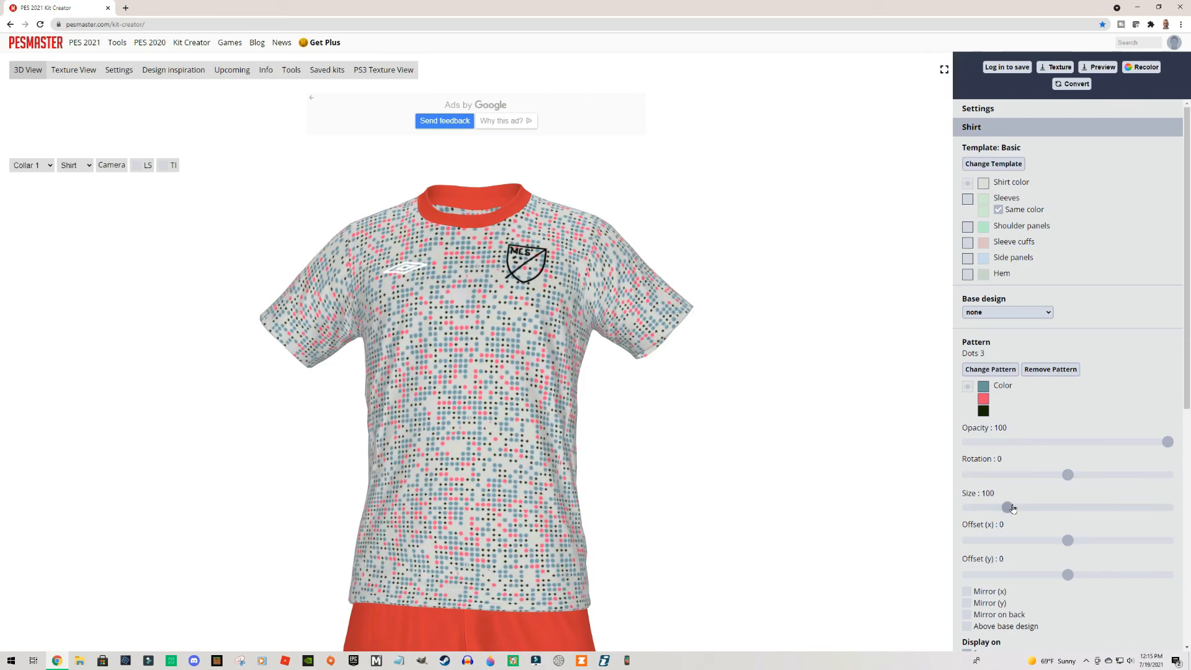
- Try pattern sizes of 389 and 500, and return the size to 100
drag(1012, 509, 1125, 505)
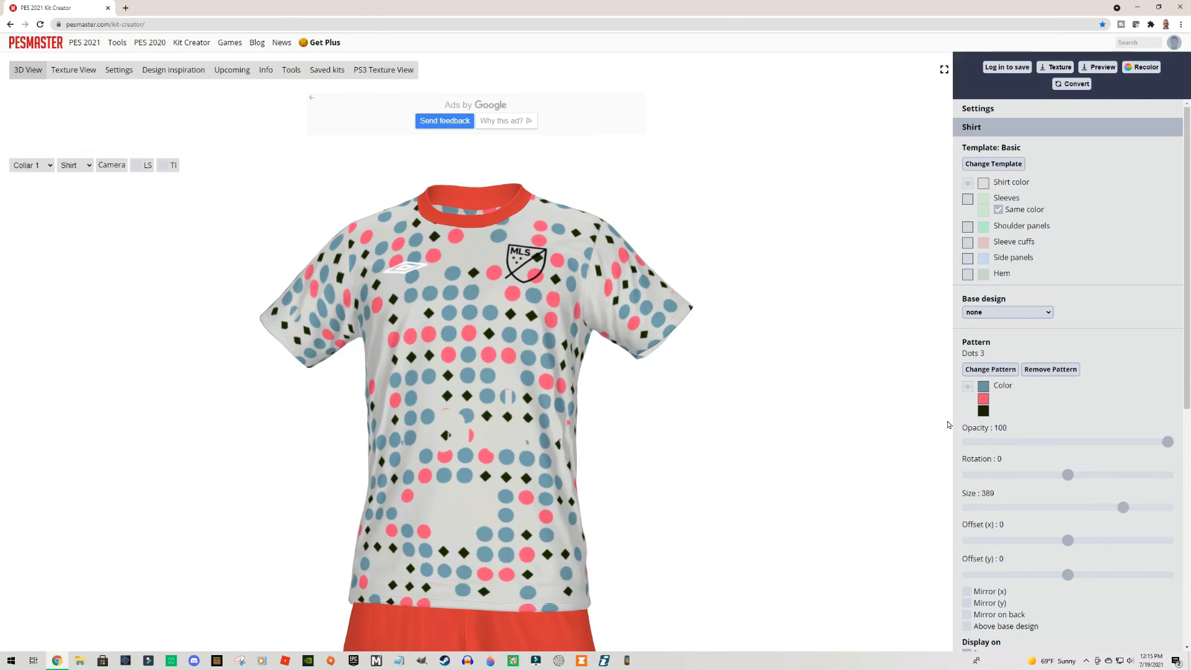
drag(1123, 507, 1171, 510)
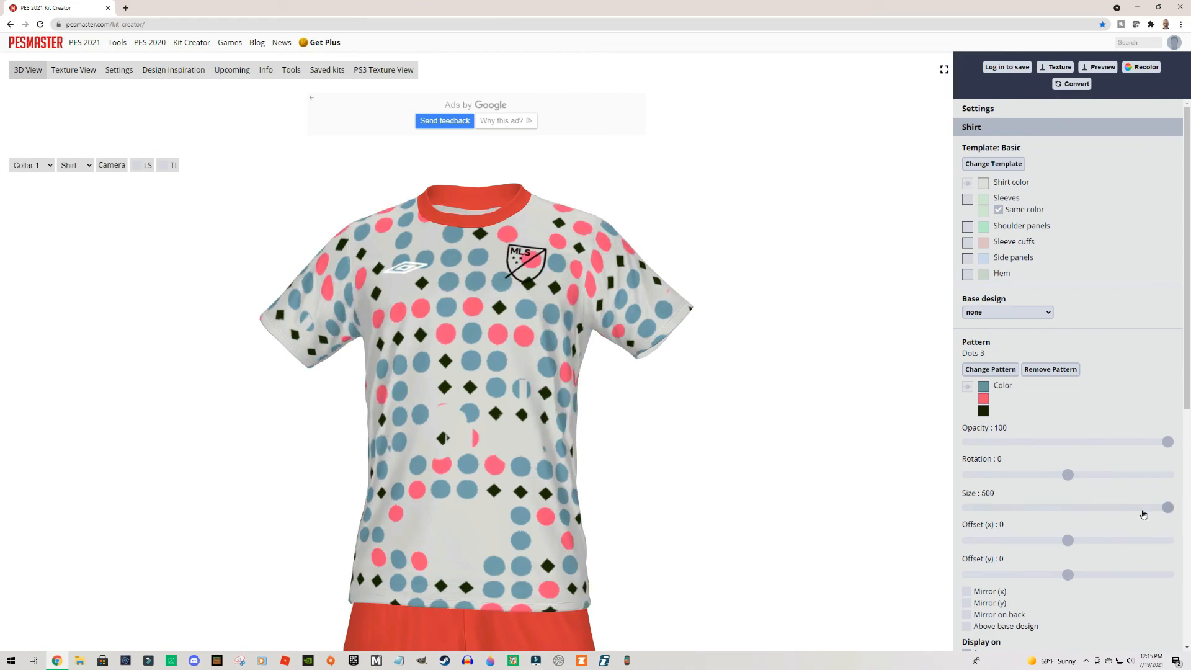
drag(1170, 509, 1011, 512)
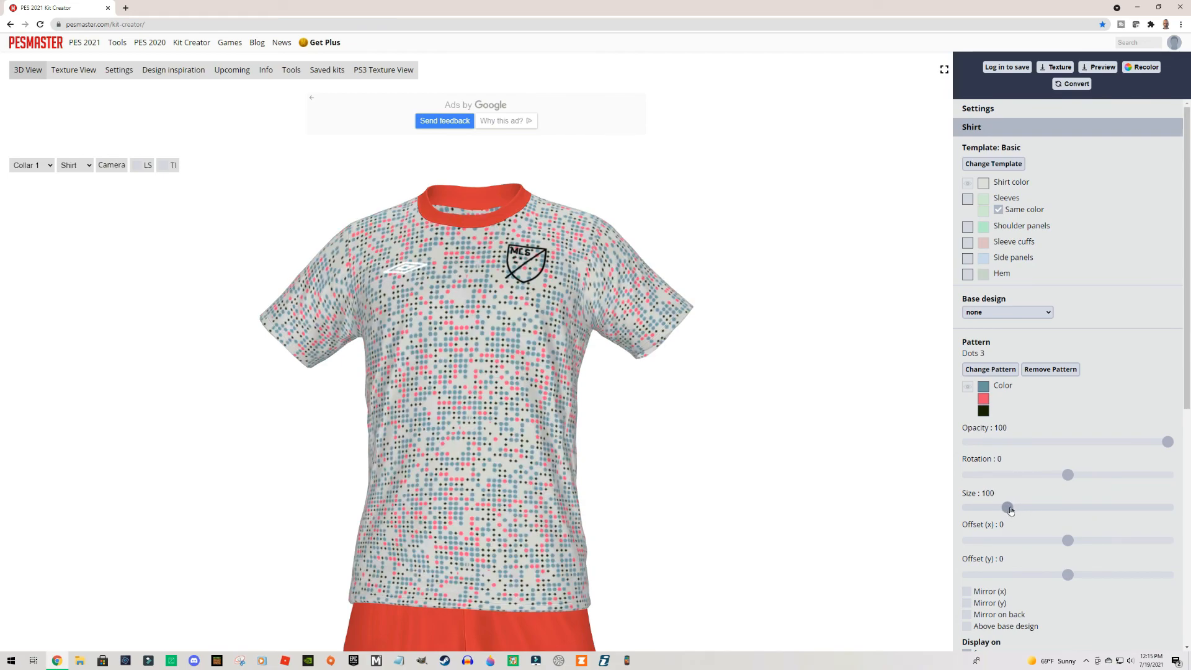
- Set the shirt pattern's size to 174 and its horizontal offset to 107
drag(1010, 508, 1039, 508)
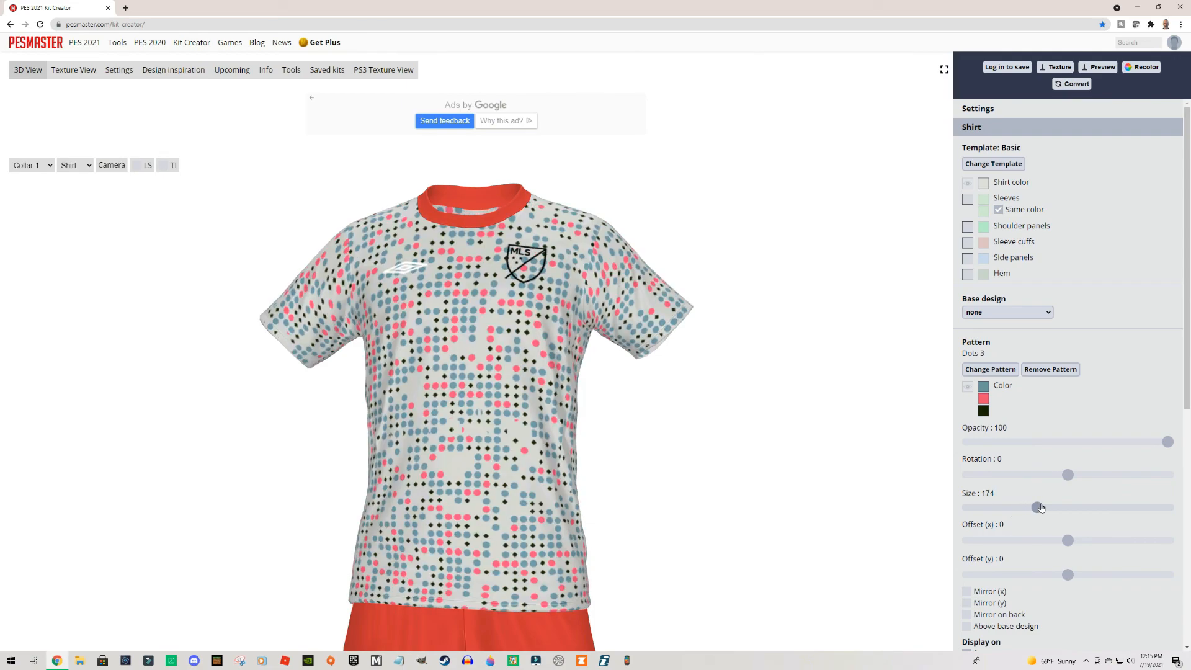
mouse_move(824, 417)
mouse_down()
mouse_move(768, 425)
mouse_move(827, 438)
mouse_up()
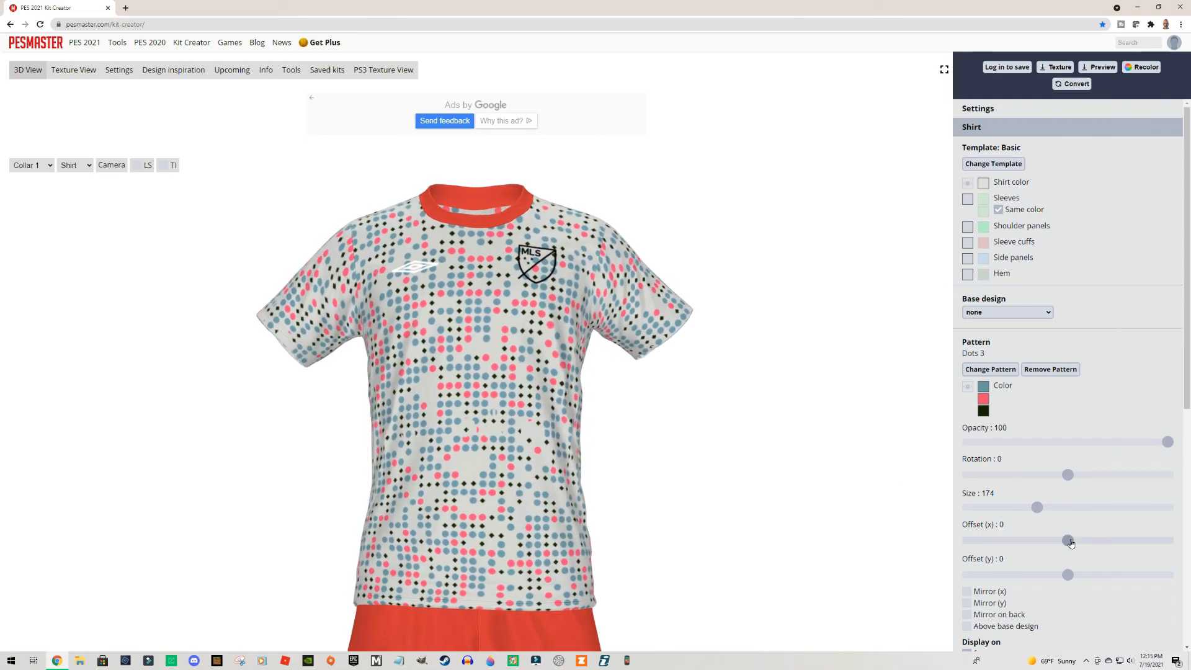
drag(1072, 544, 1108, 541)
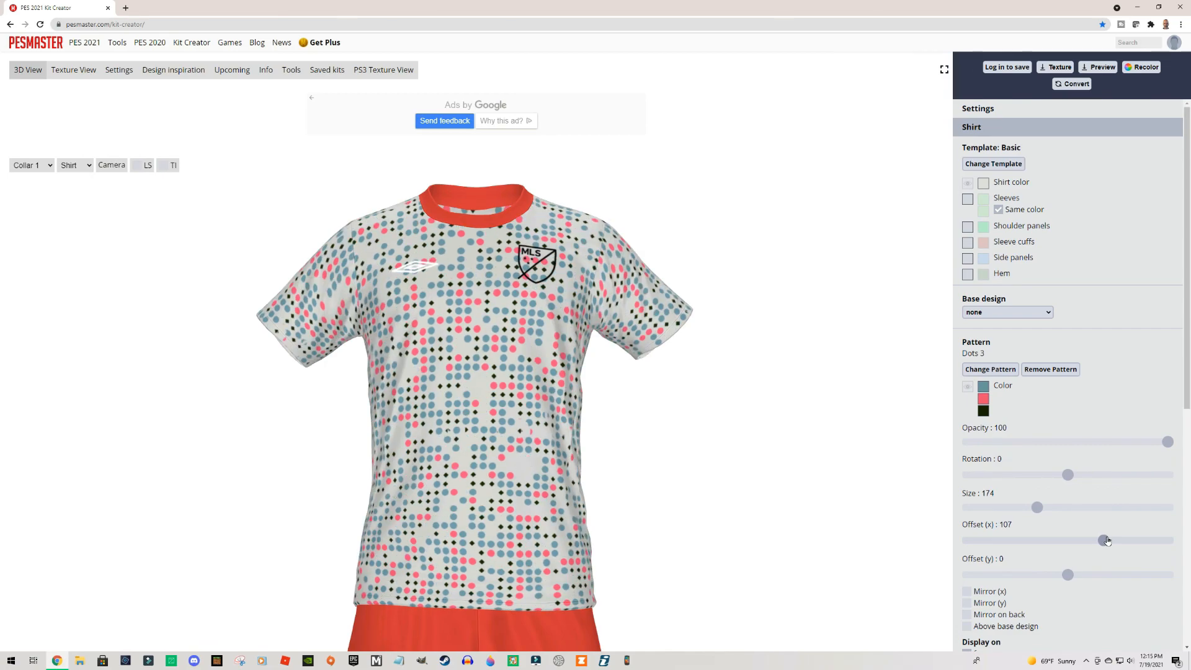
- Reset the shirt pattern's horizontal offset to 0 and briefly try out its Mirror (x) and Mirror (y) options
drag(1108, 541, 1069, 545)
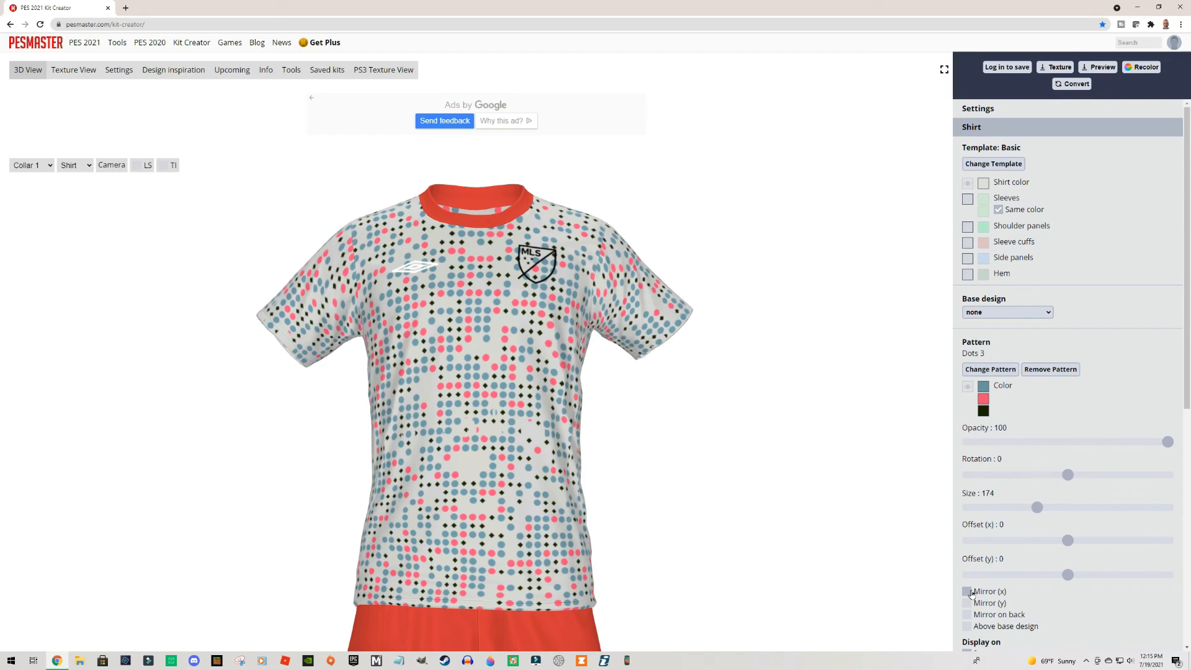
click(968, 592)
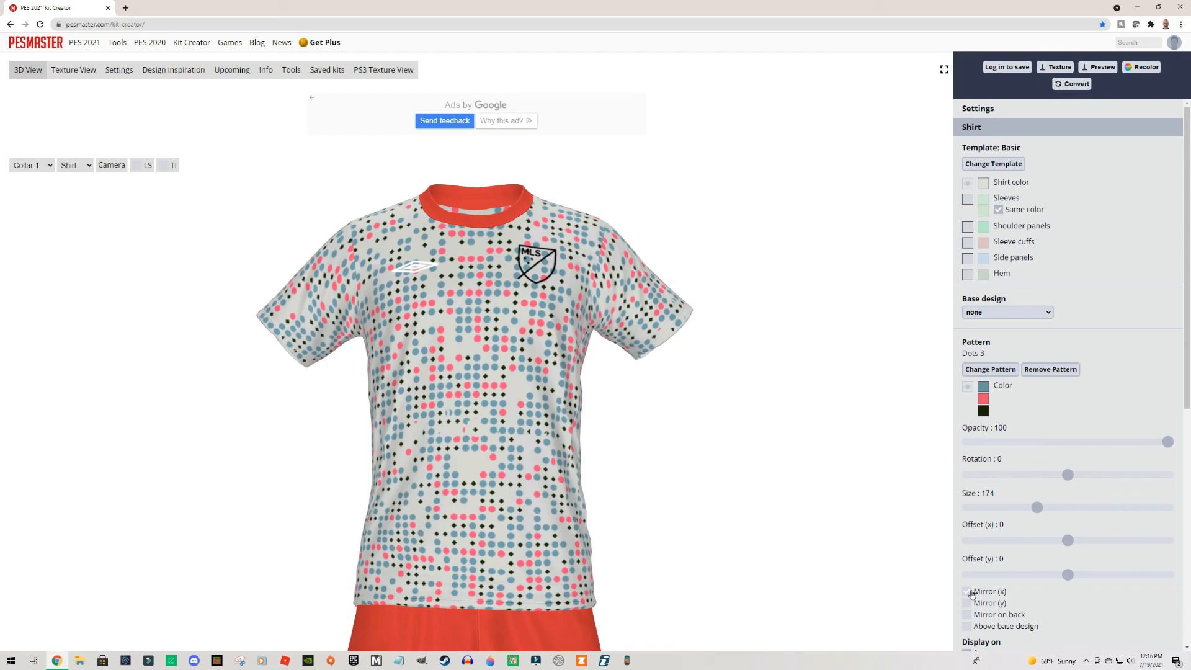
click(971, 593)
click(971, 605)
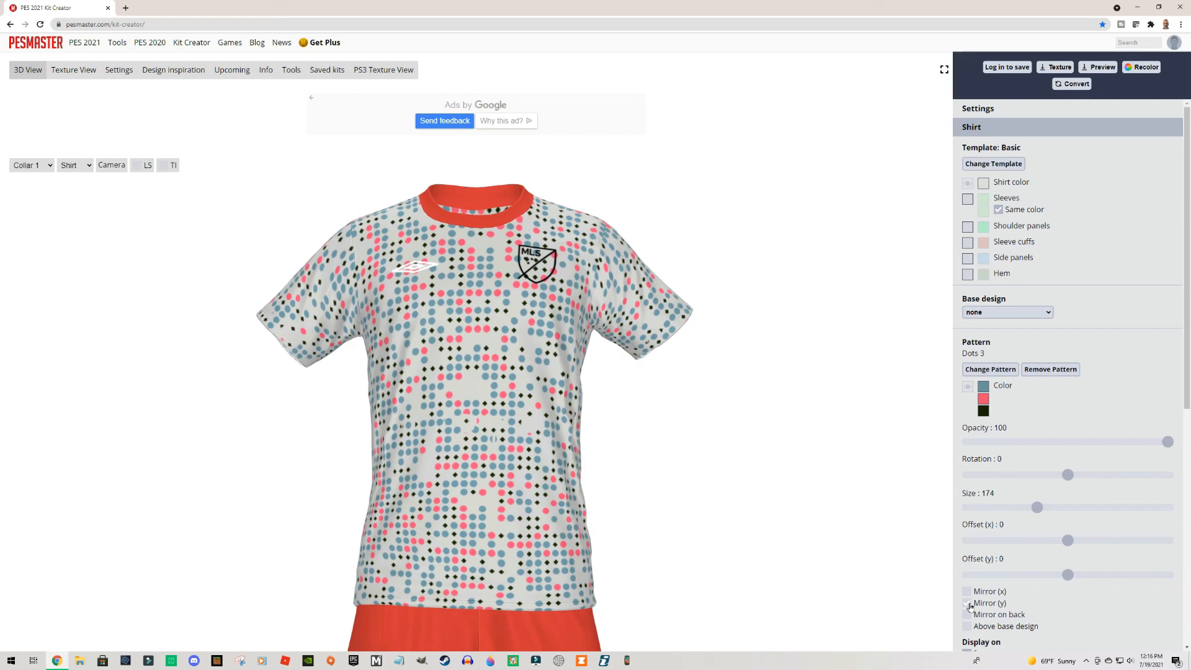
click(971, 604)
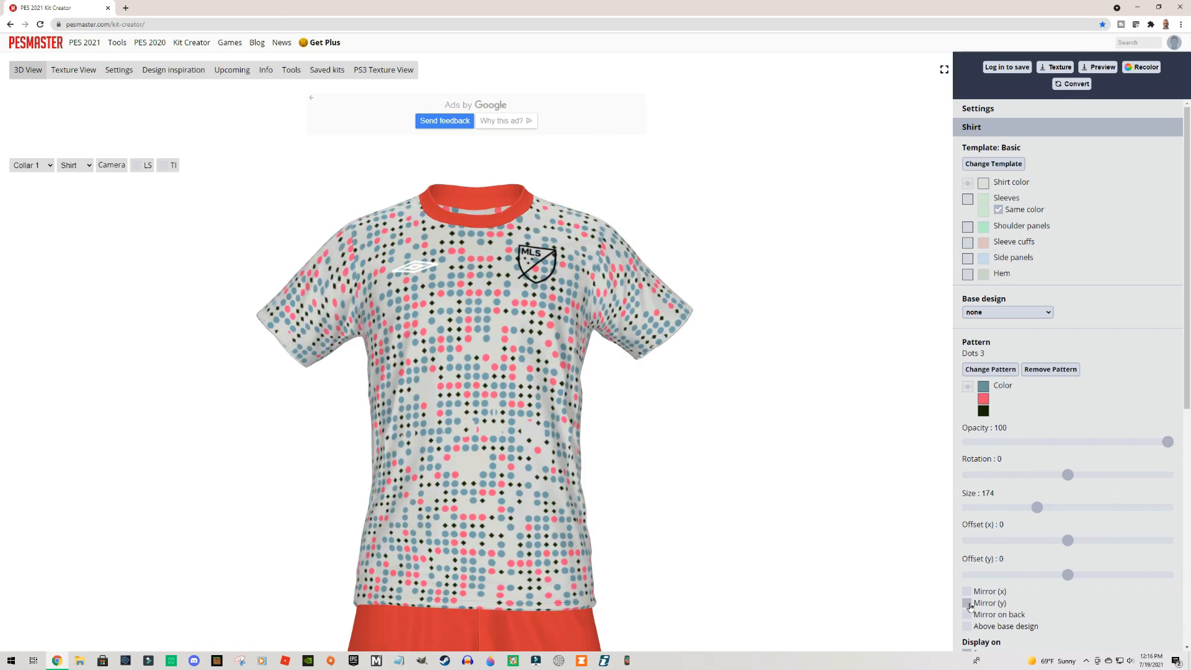
- Stop displaying the dots pattern on the back of the shirt
mouse_move(844, 568)
mouse_down()
mouse_move(755, 571)
mouse_move(844, 576)
mouse_up()
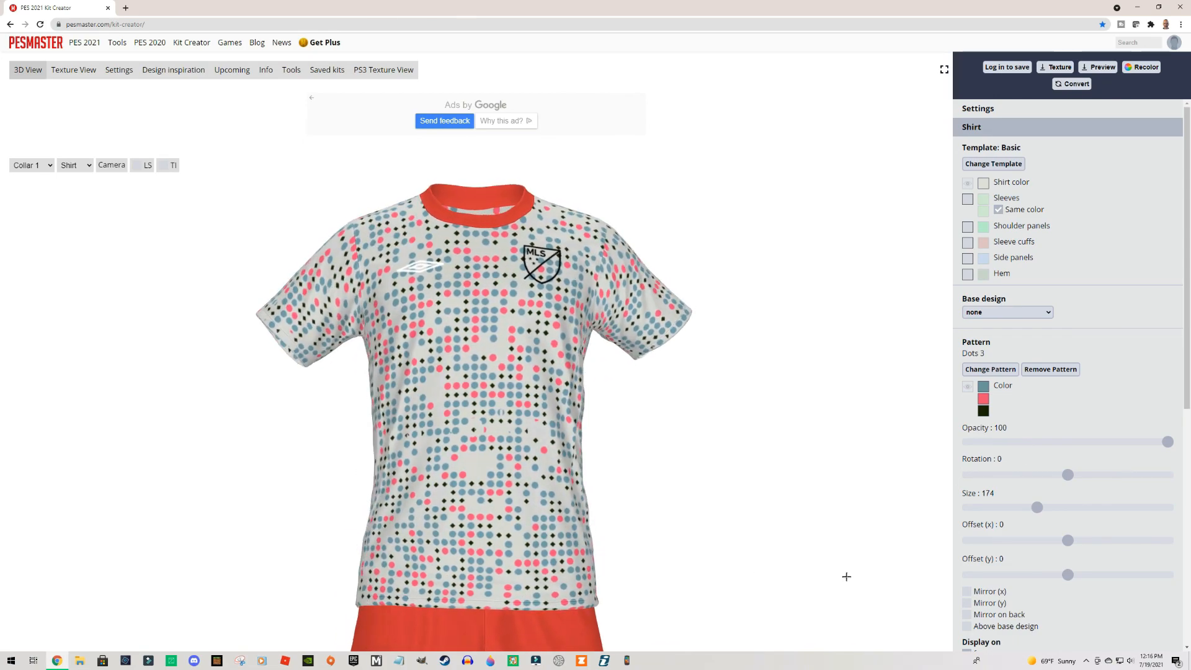
drag(1188, 393, 1188, 497)
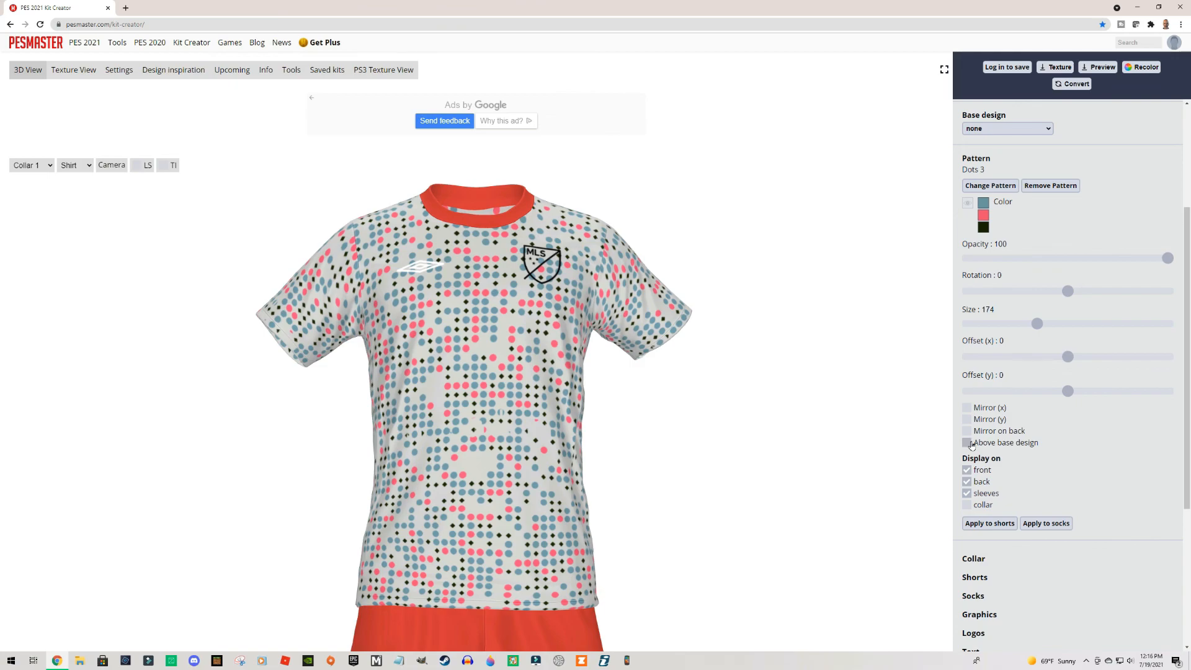
click(967, 482)
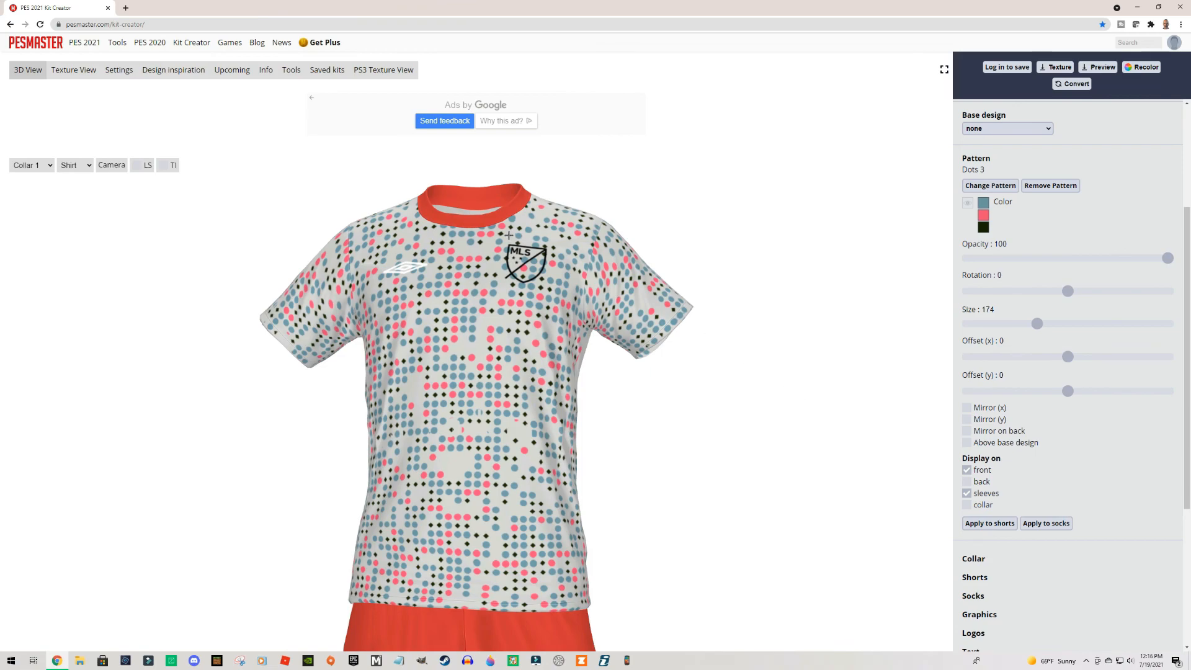
- Copy the hex code of the shirt pattern's pink color and leave that color as it is
click(987, 217)
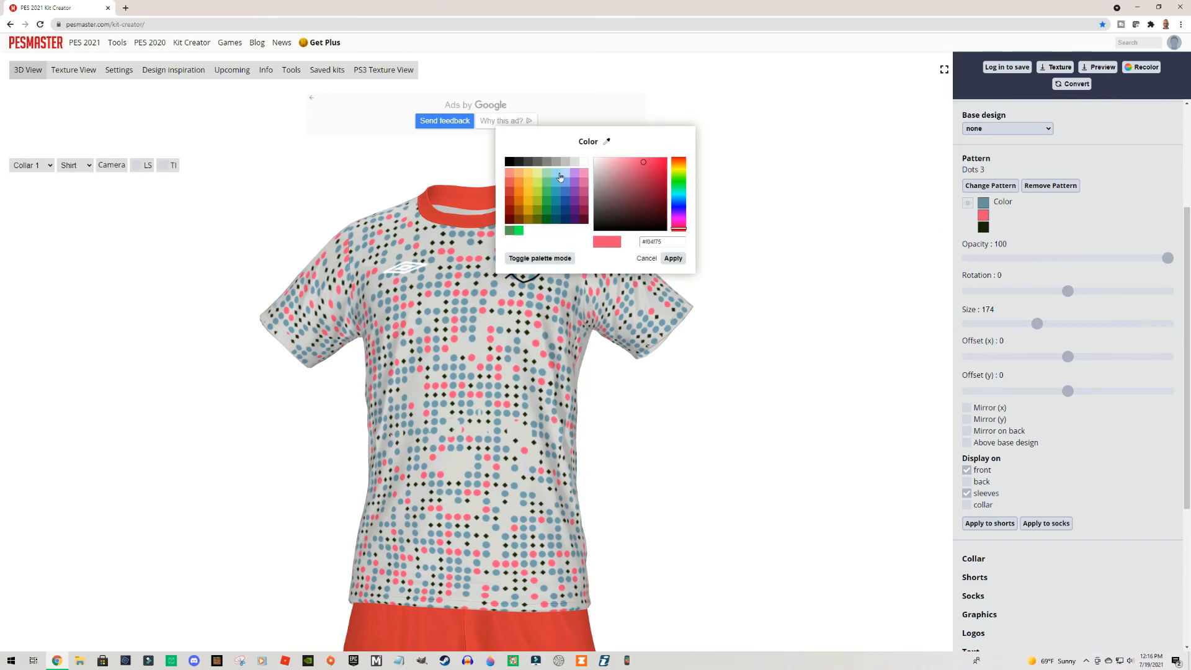
drag(675, 248, 649, 246)
key(ctrl+c)
right_click(655, 245)
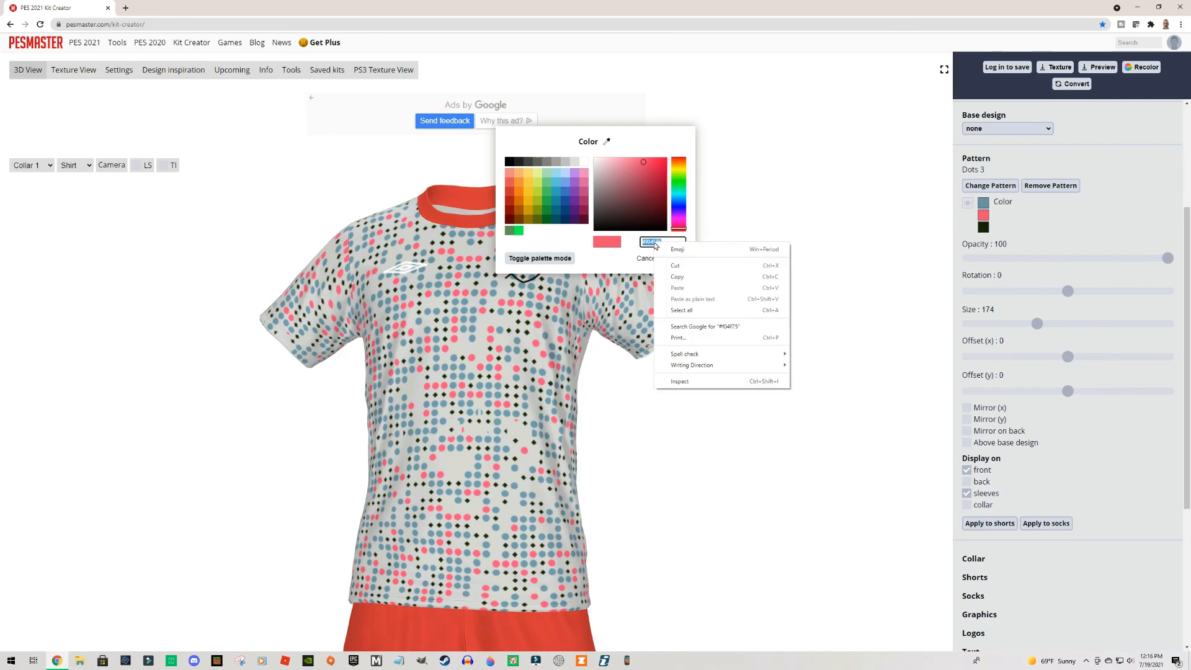
click(679, 278)
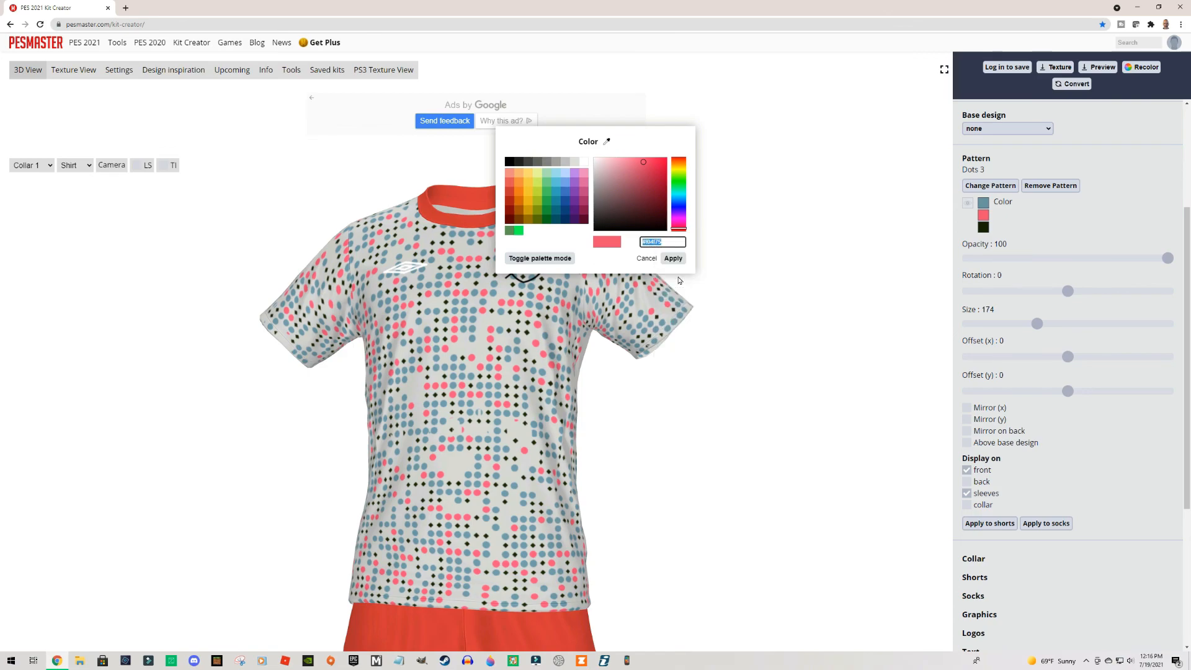
click(780, 278)
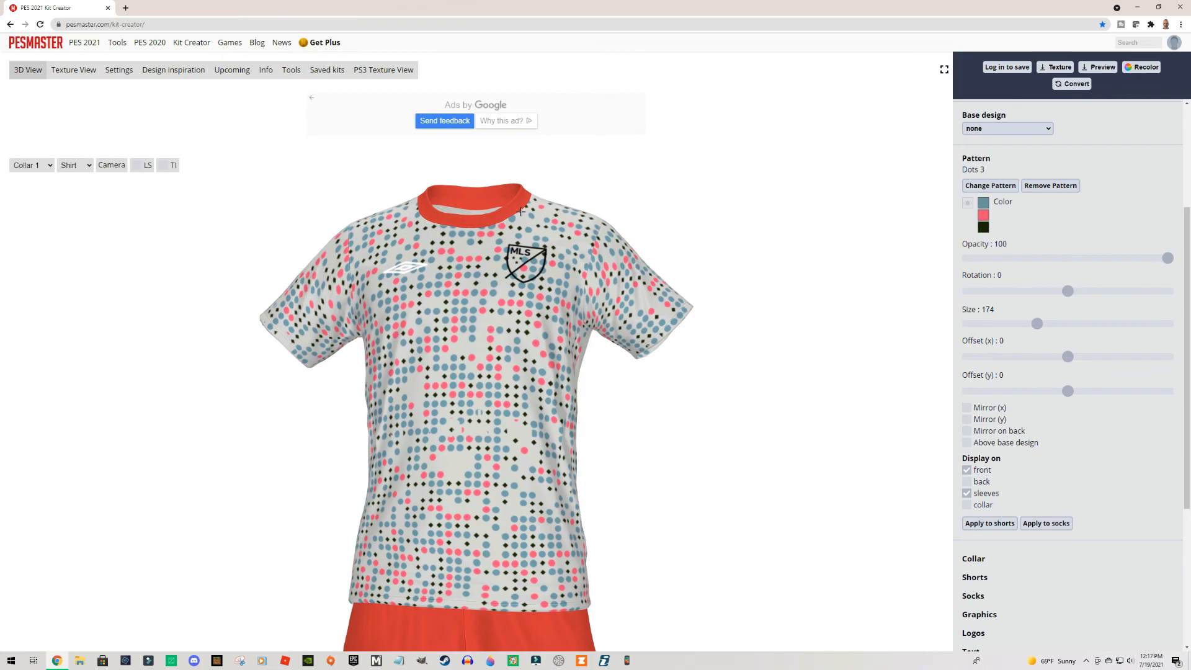
- Change the collar color to the copied pink hex code and recheck it in the color picker
click(521, 212)
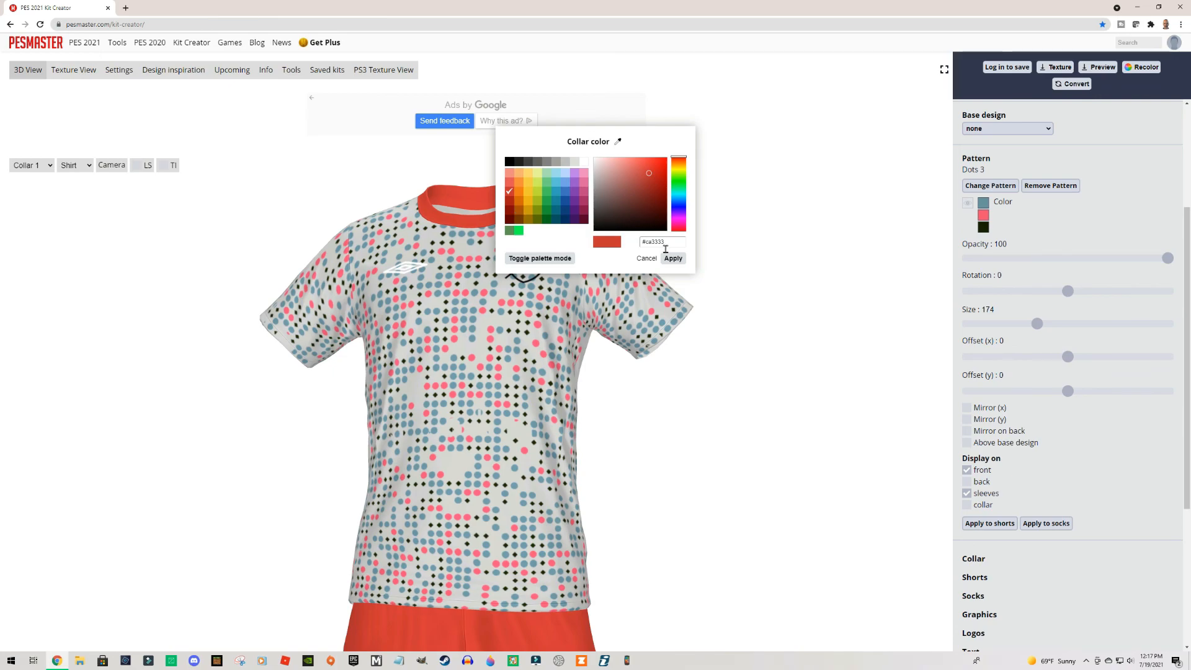
drag(665, 242, 642, 242)
right_click(659, 244)
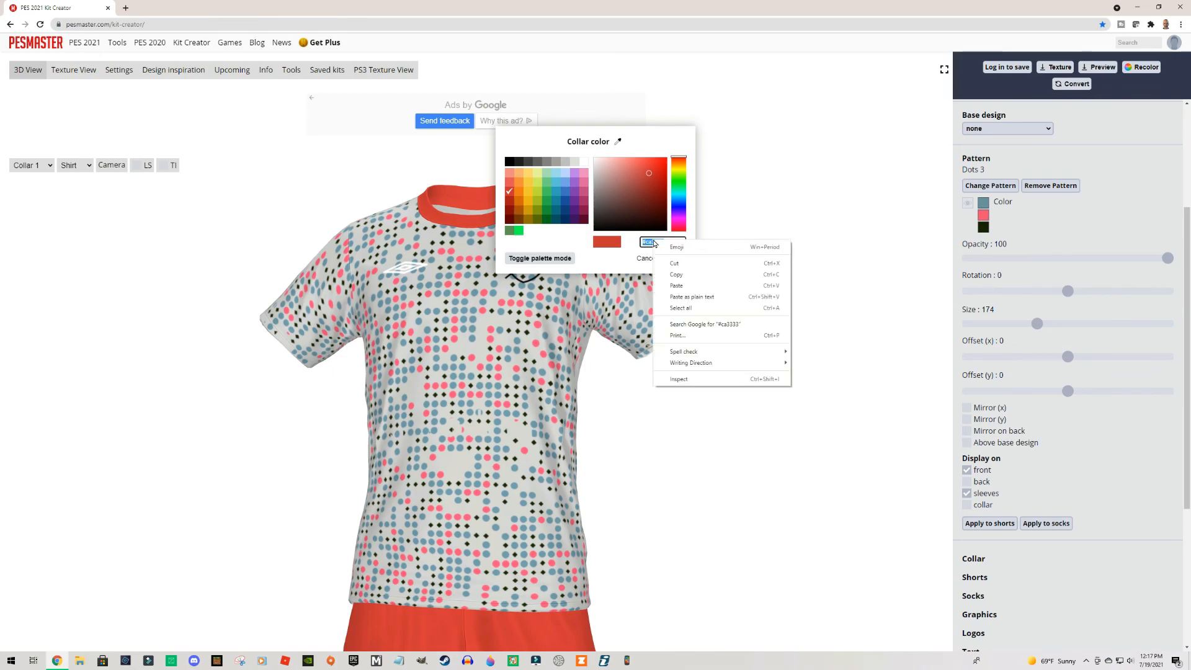
click(679, 288)
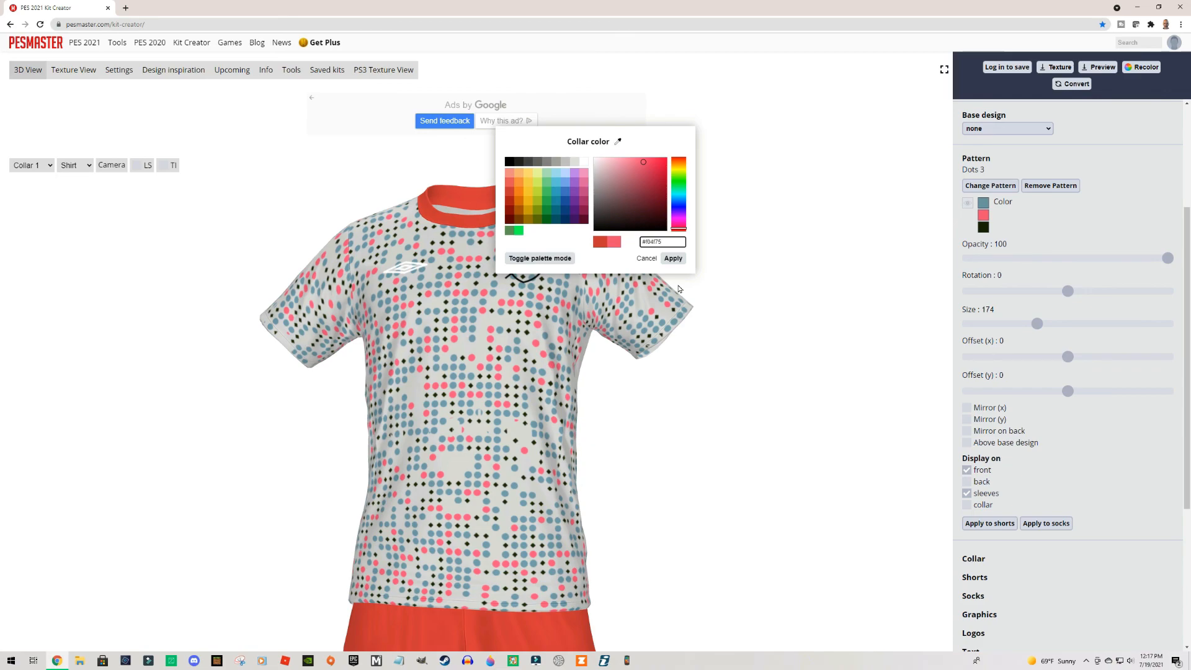
click(674, 258)
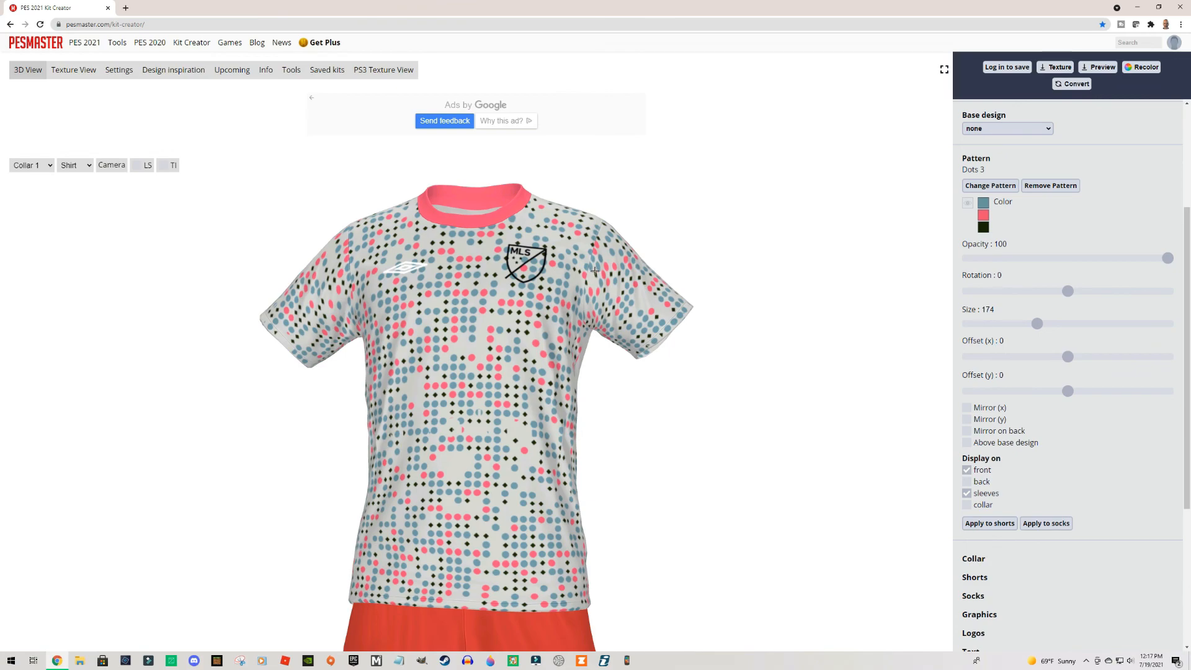
click(525, 213)
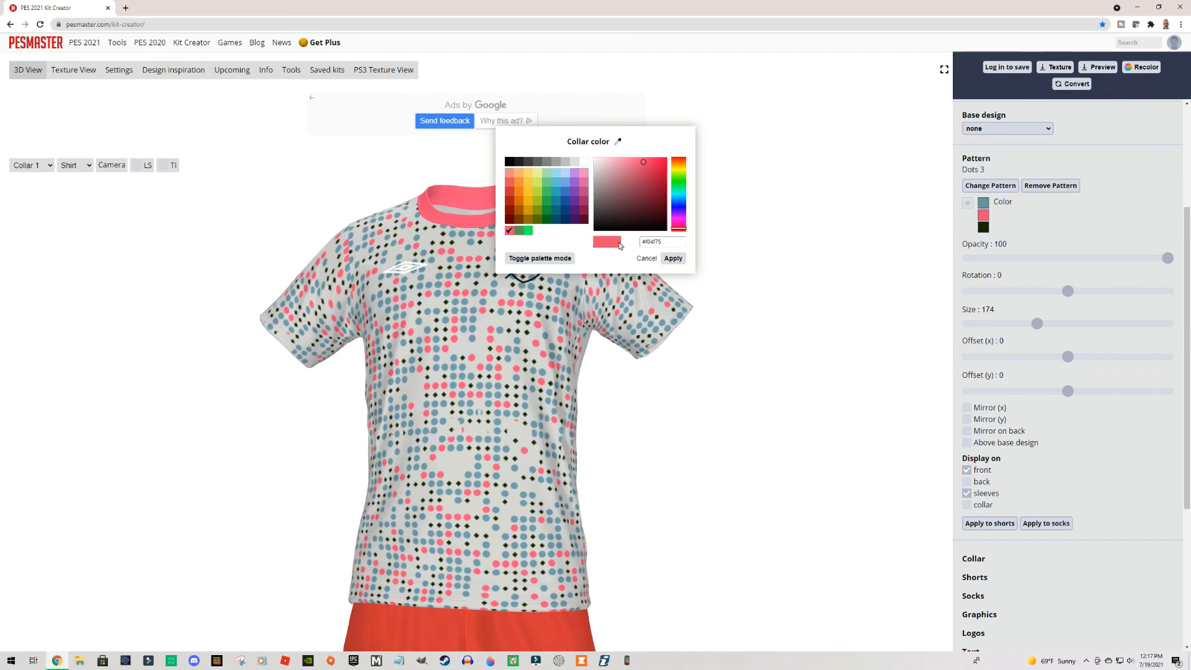
click(722, 209)
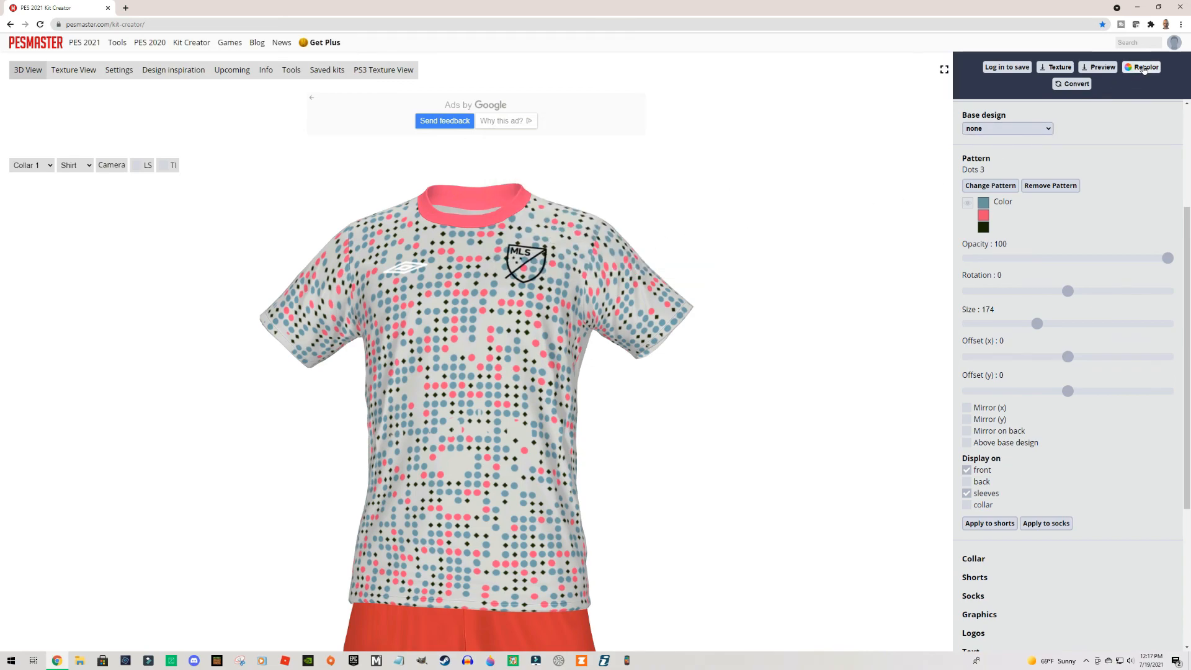
- Use Quick Recolor to replace the kit's red with the saved pink
click(1141, 67)
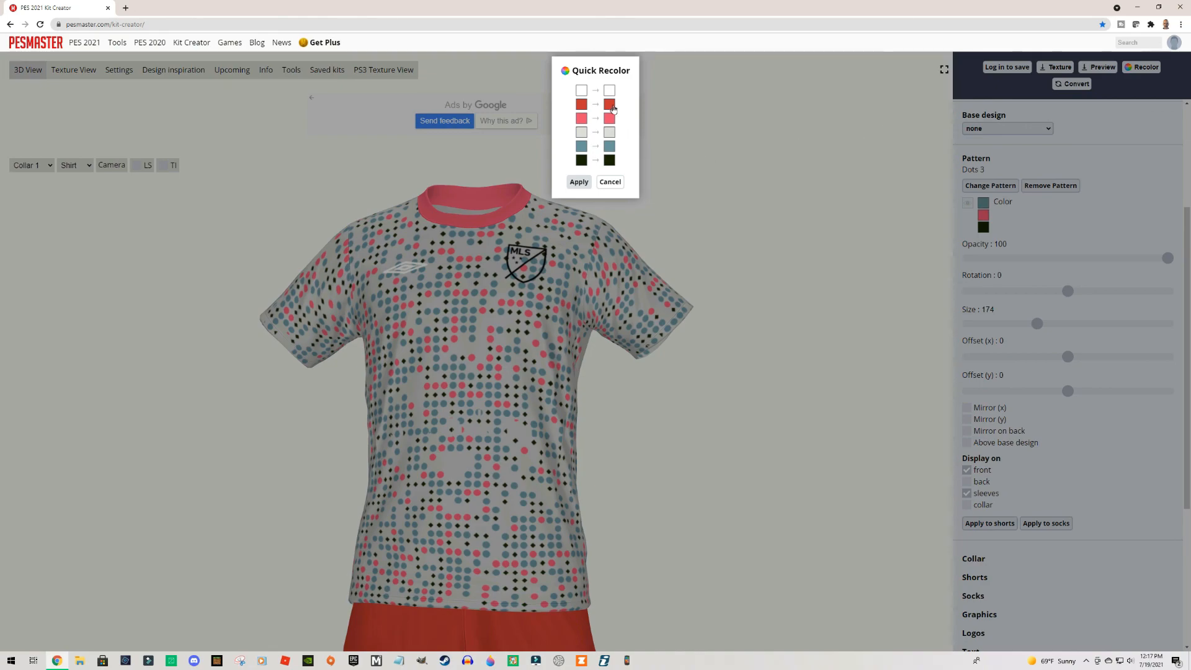
click(609, 105)
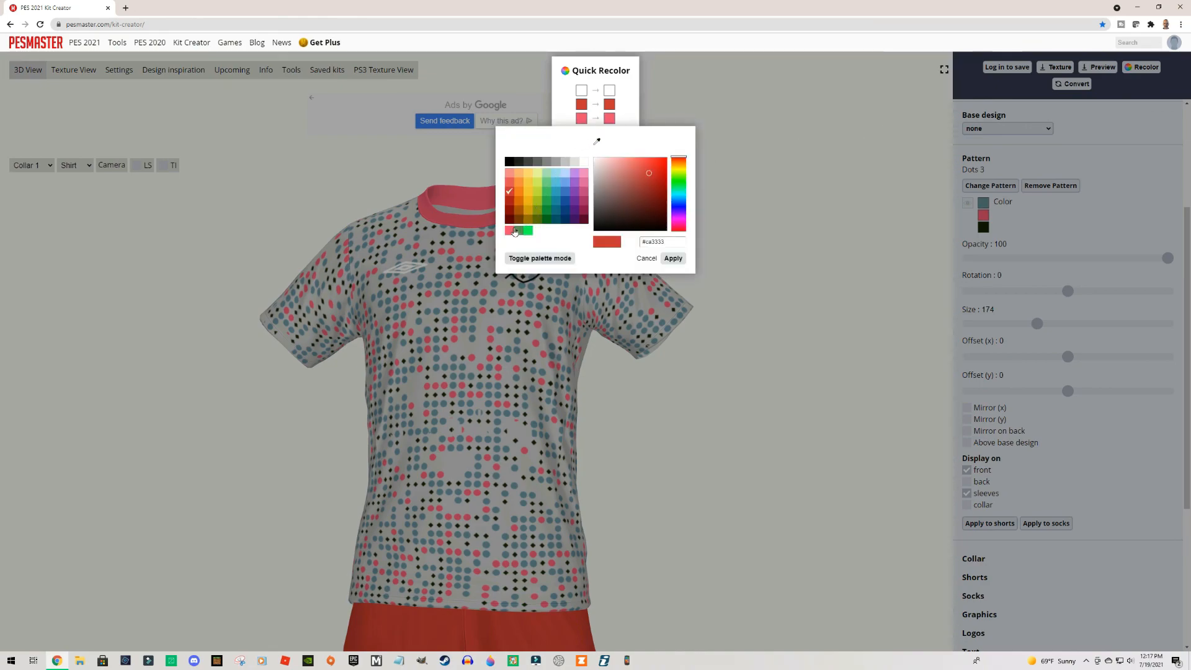
click(512, 232)
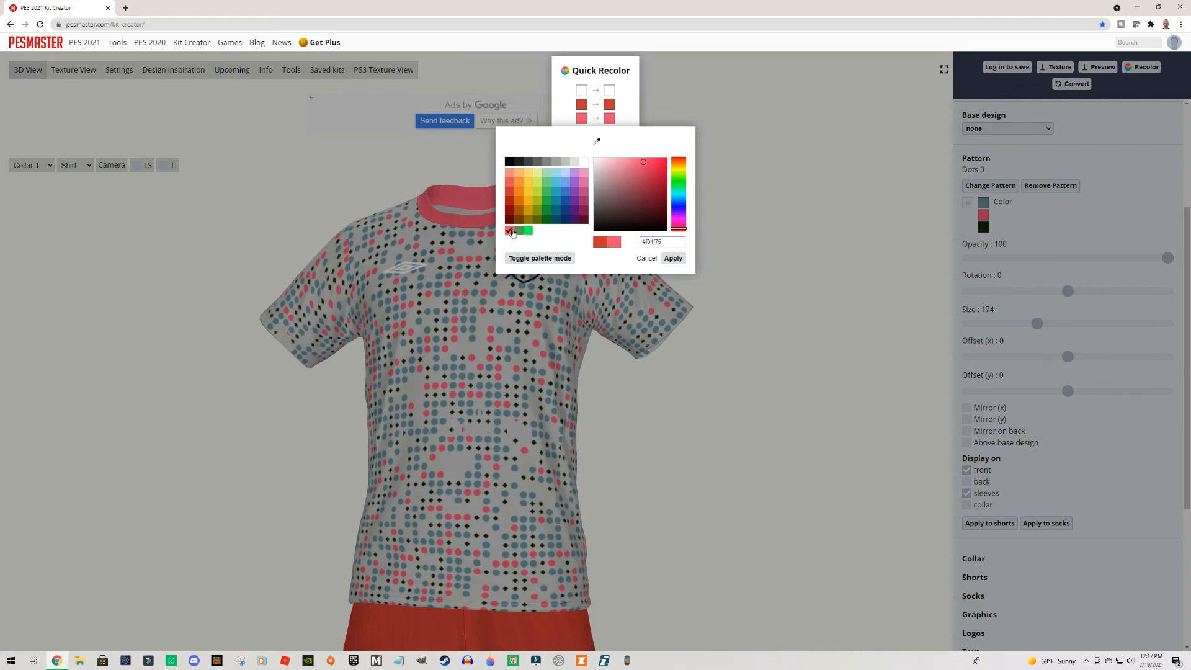
click(674, 259)
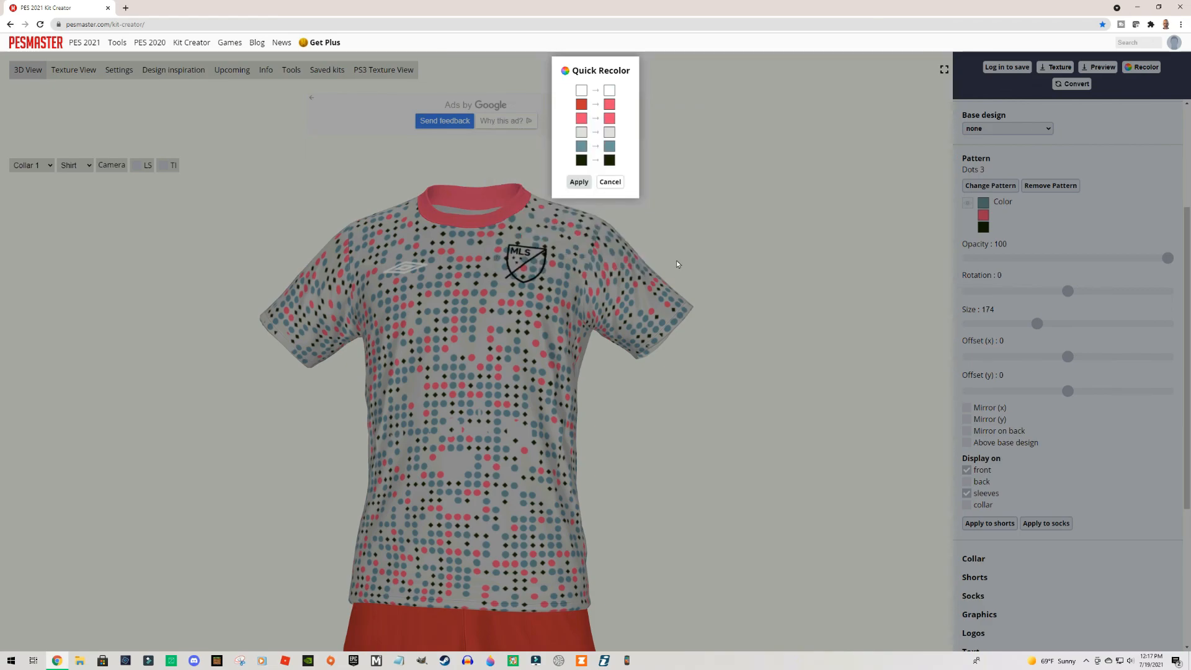
click(578, 182)
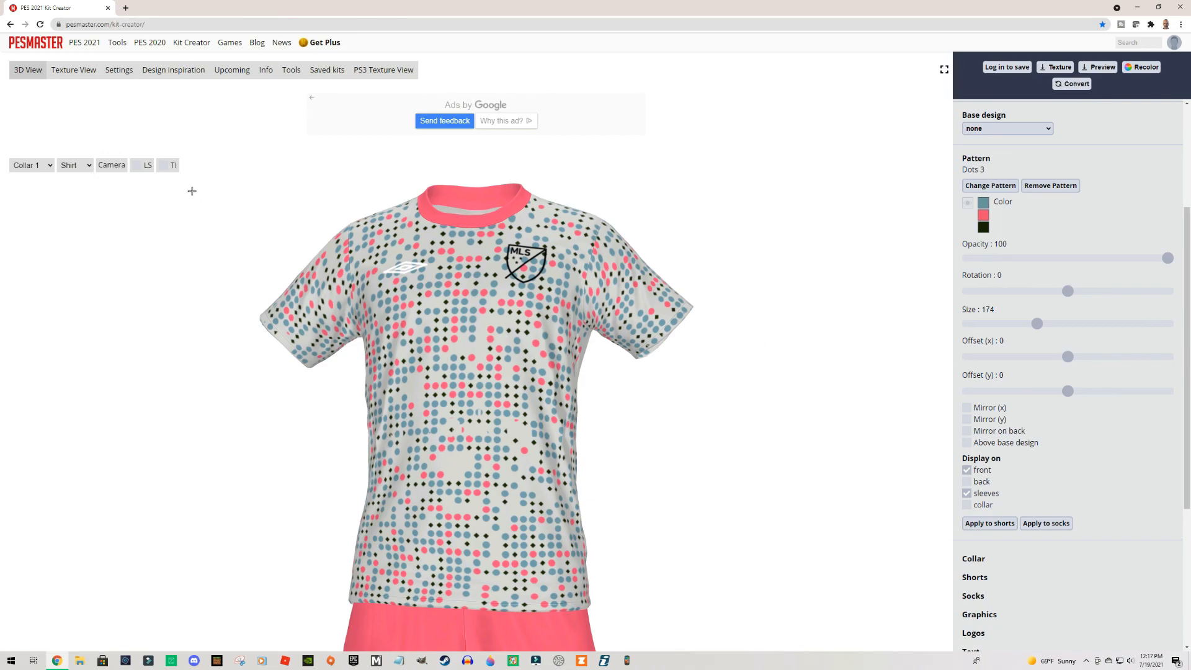
- Switch the 3D preview to Full and look over the whole kit without changing the shirt color
click(92, 167)
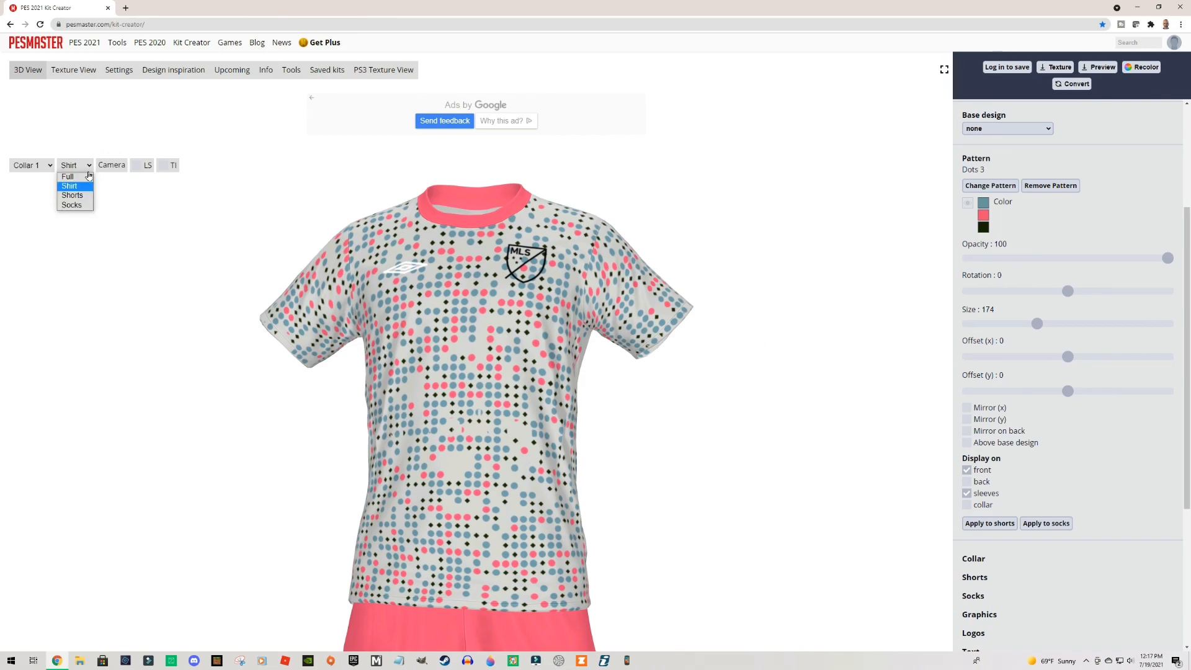
click(91, 183)
drag(649, 325, 507, 344)
click(507, 344)
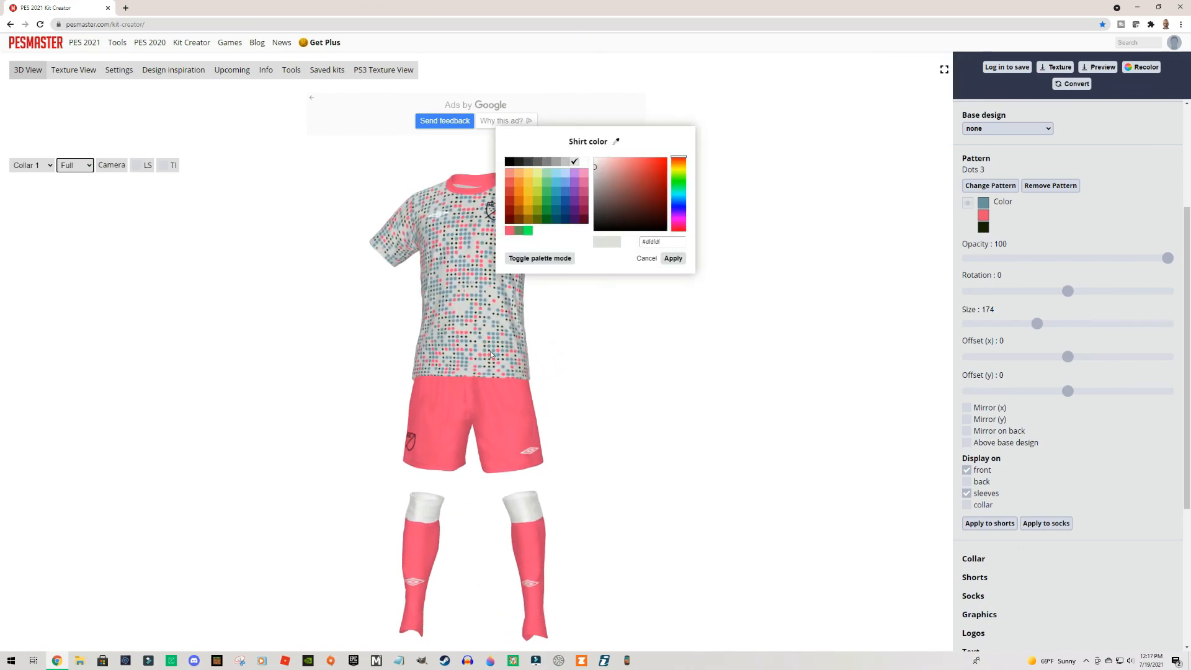
click(806, 192)
mouse_move(760, 396)
mouse_down()
mouse_move(731, 412)
mouse_move(765, 409)
mouse_up()
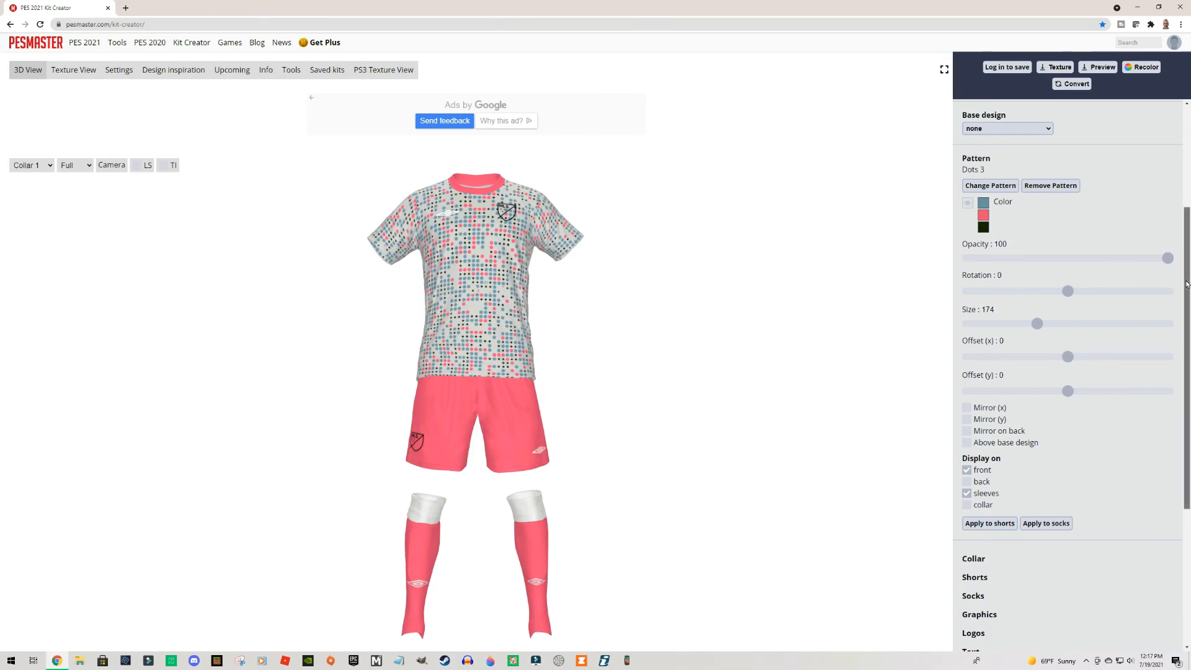
- Apply the shirt's Dots 3 pattern to the shorts and the socks
drag(1186, 284, 1186, 297)
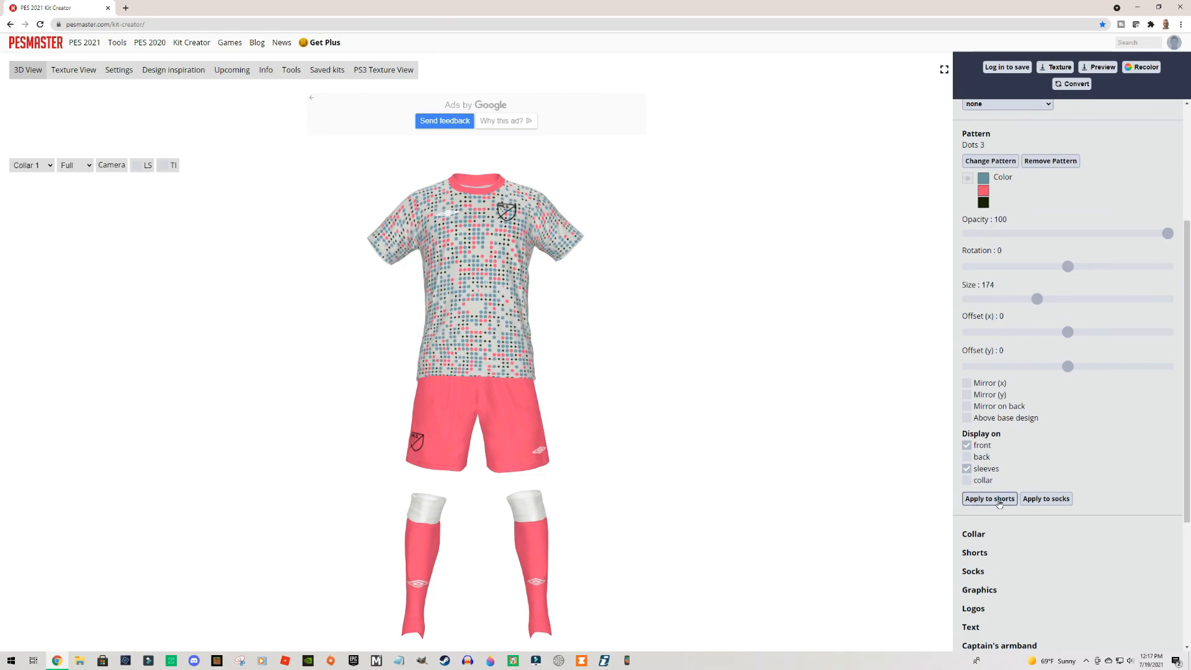
click(1001, 501)
click(1047, 501)
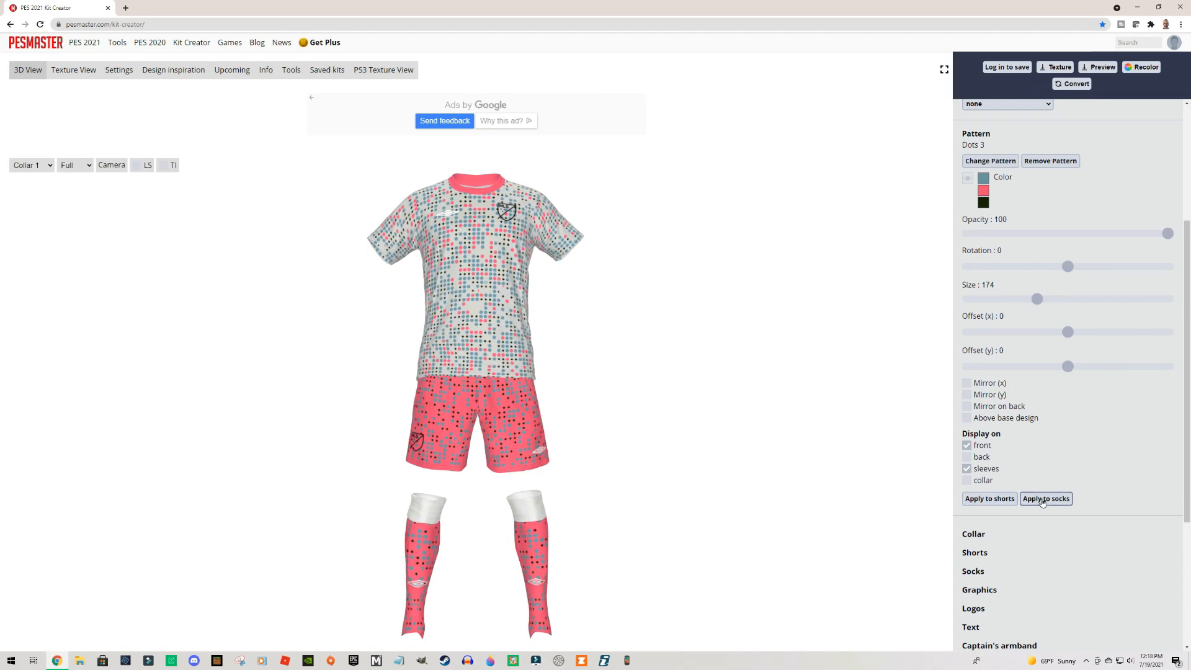
- Remove the Dots 3 pattern from the shorts and from the socks
click(974, 552)
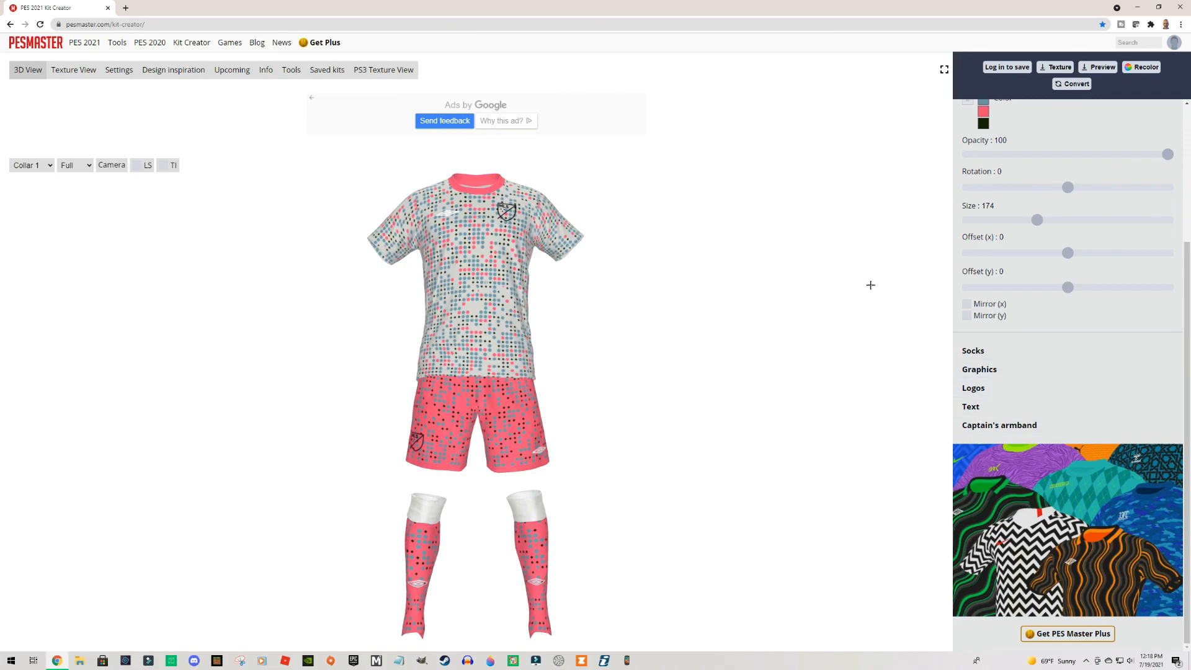
scroll(1082, 292, up, 3)
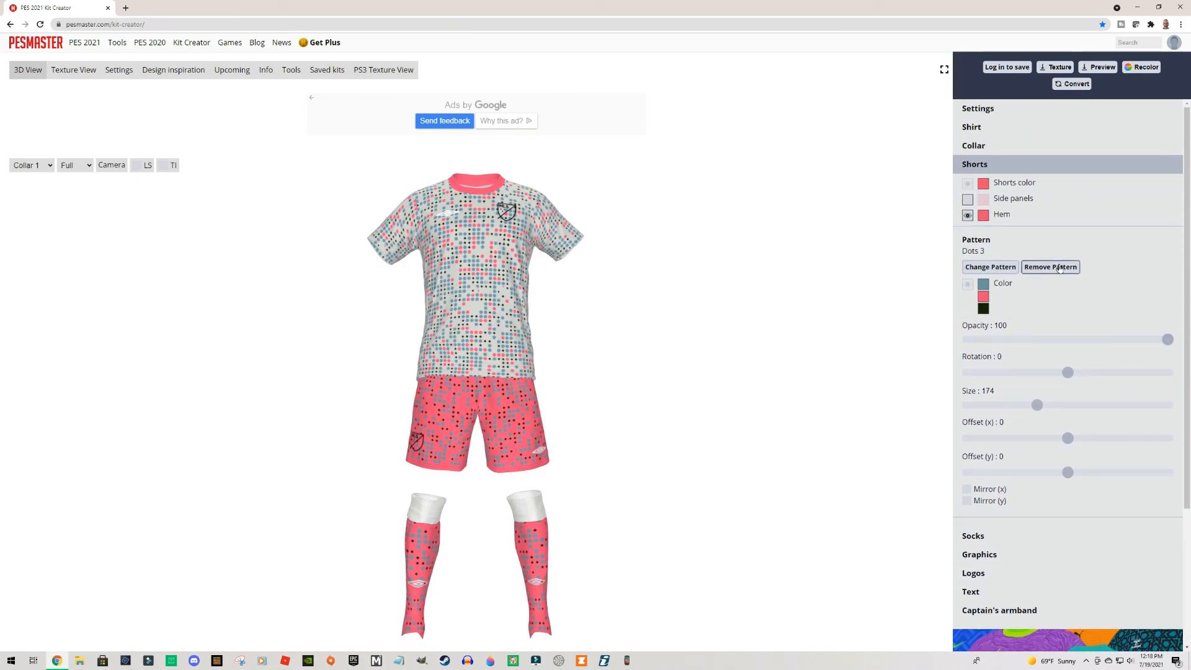
click(1056, 268)
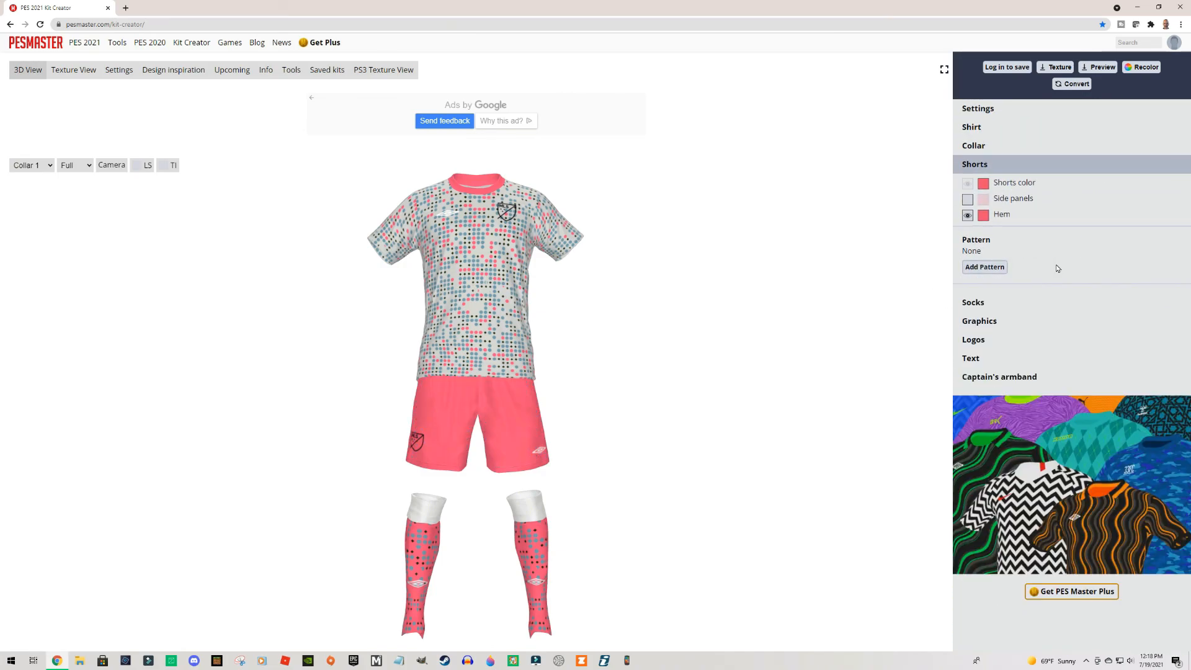
click(975, 164)
click(978, 183)
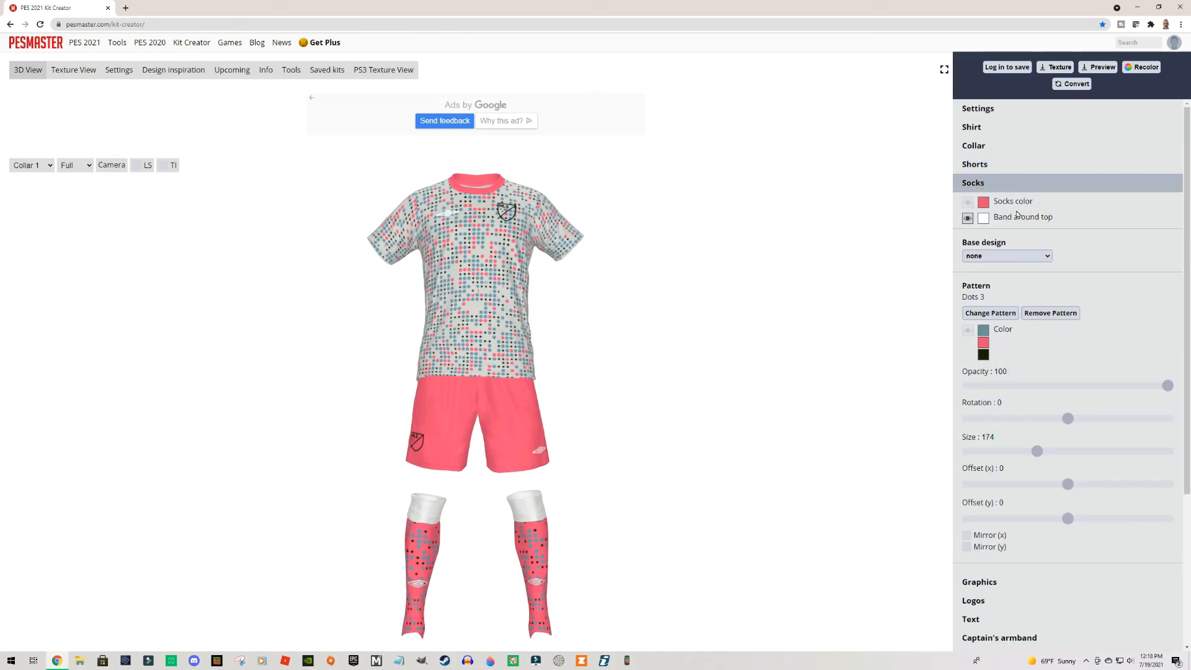
click(1048, 314)
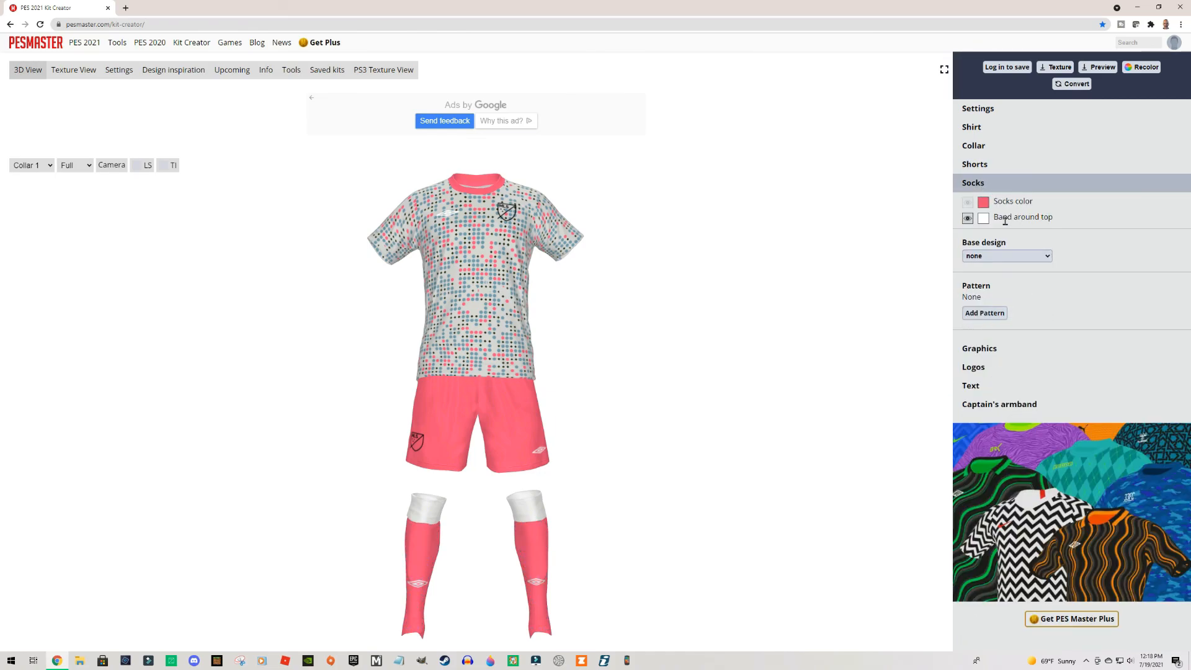
click(981, 183)
drag(774, 338, 765, 394)
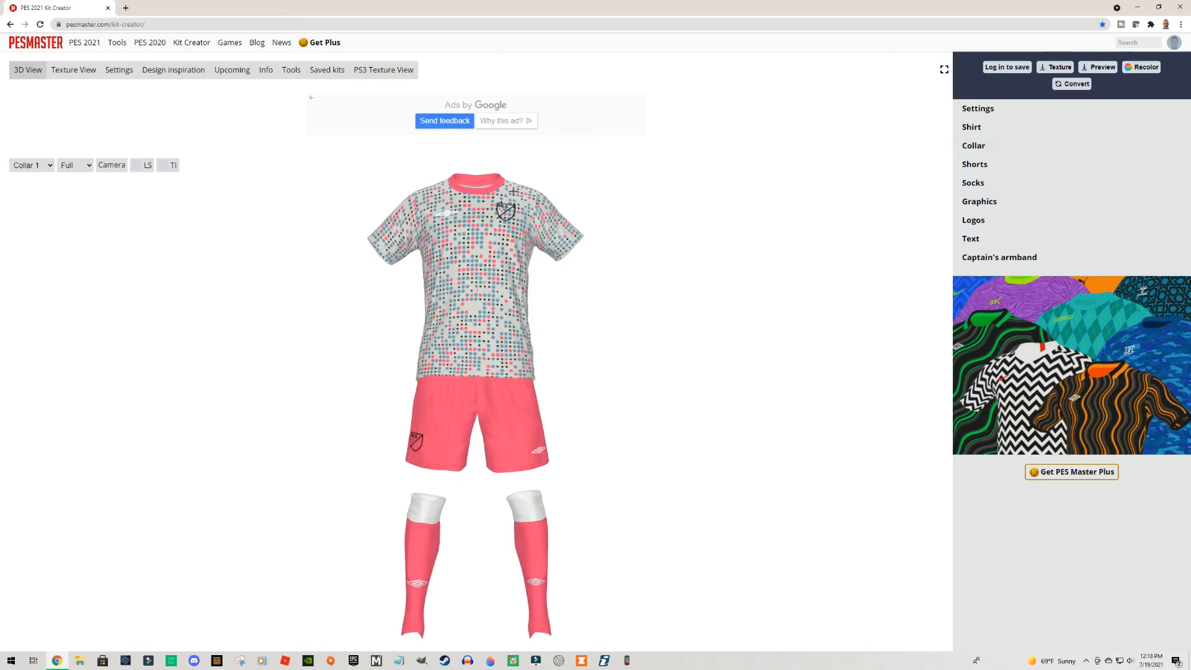
- Try the collar in black (#000000)
click(981, 149)
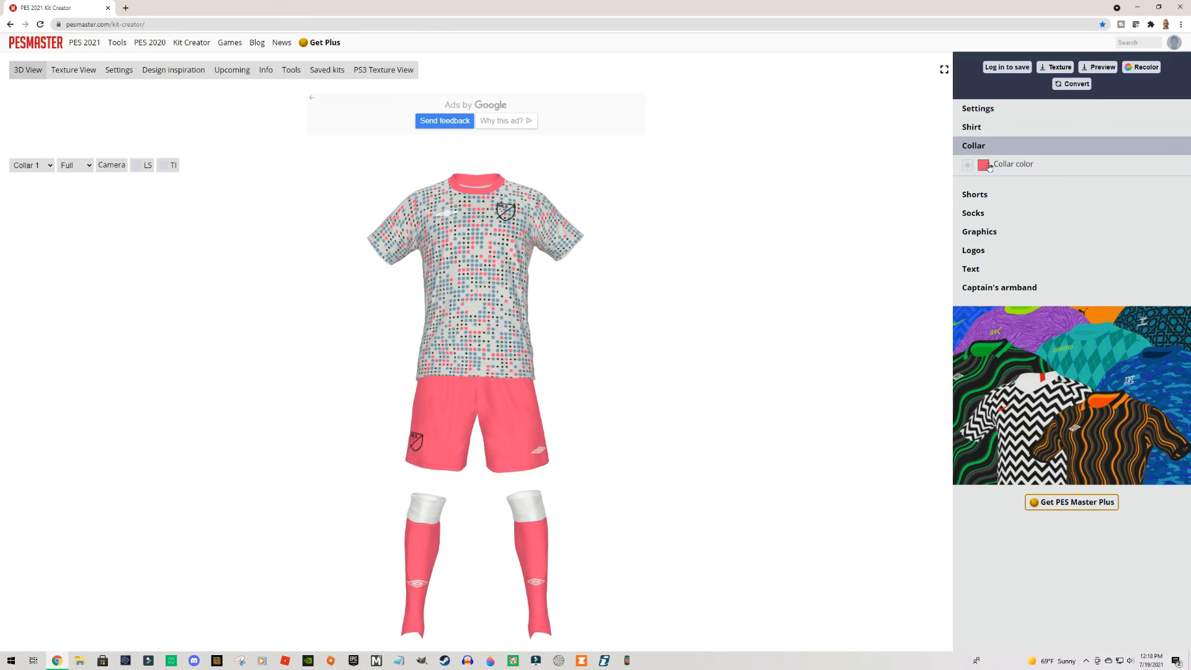
click(986, 165)
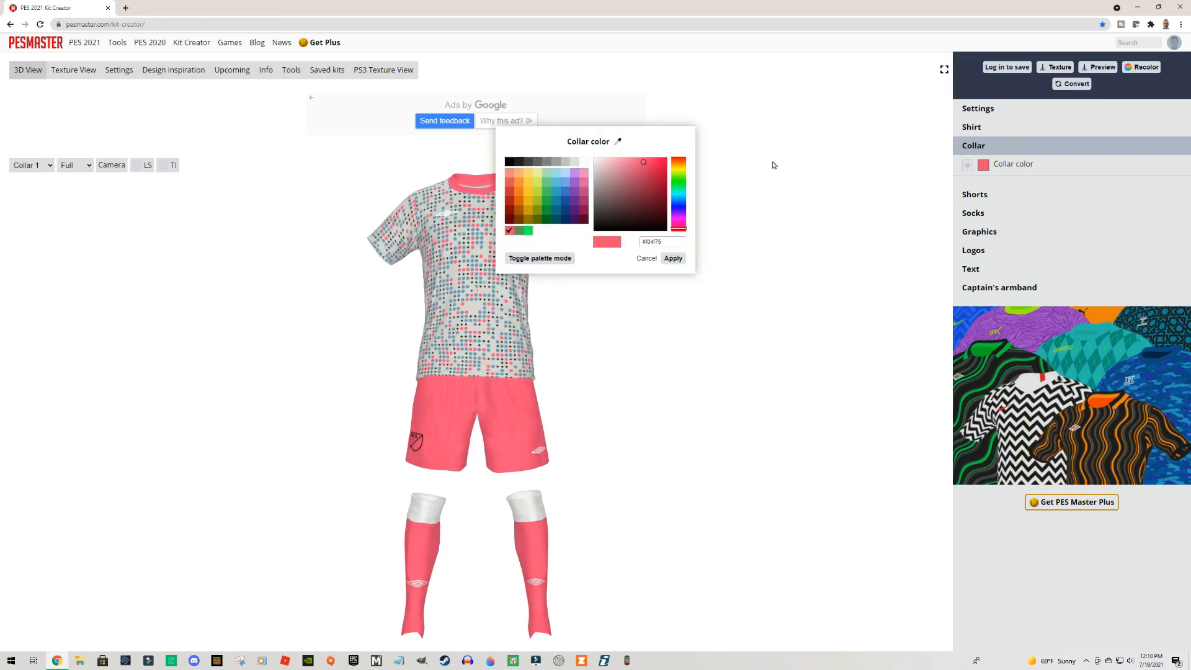
click(513, 163)
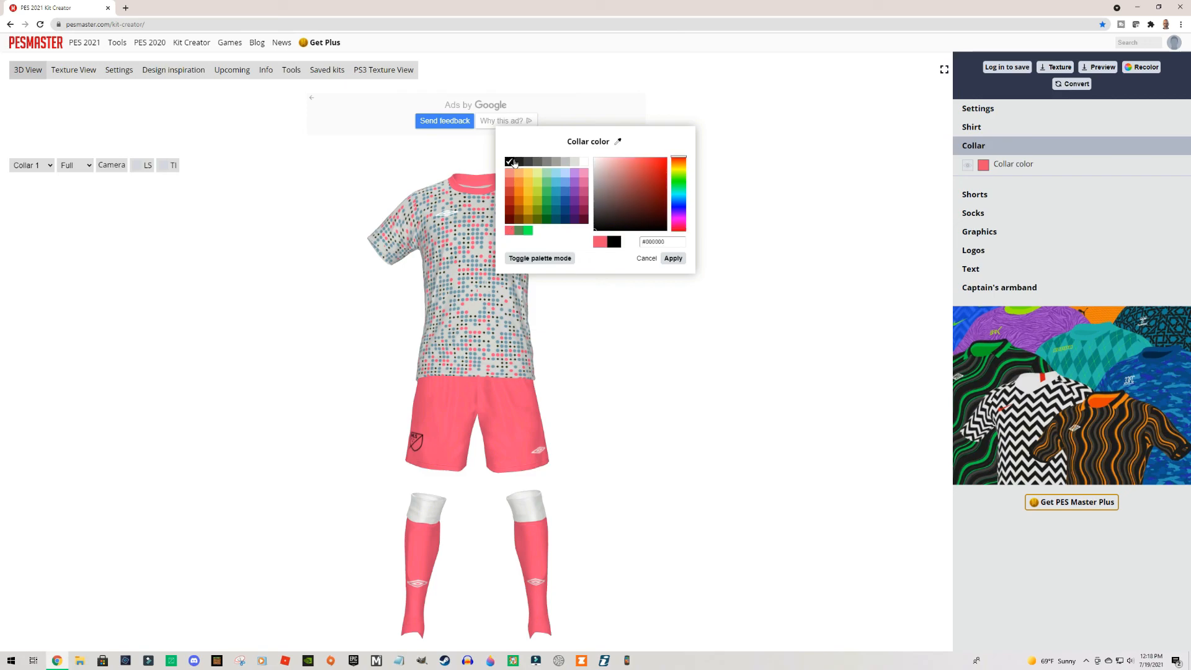
click(674, 259)
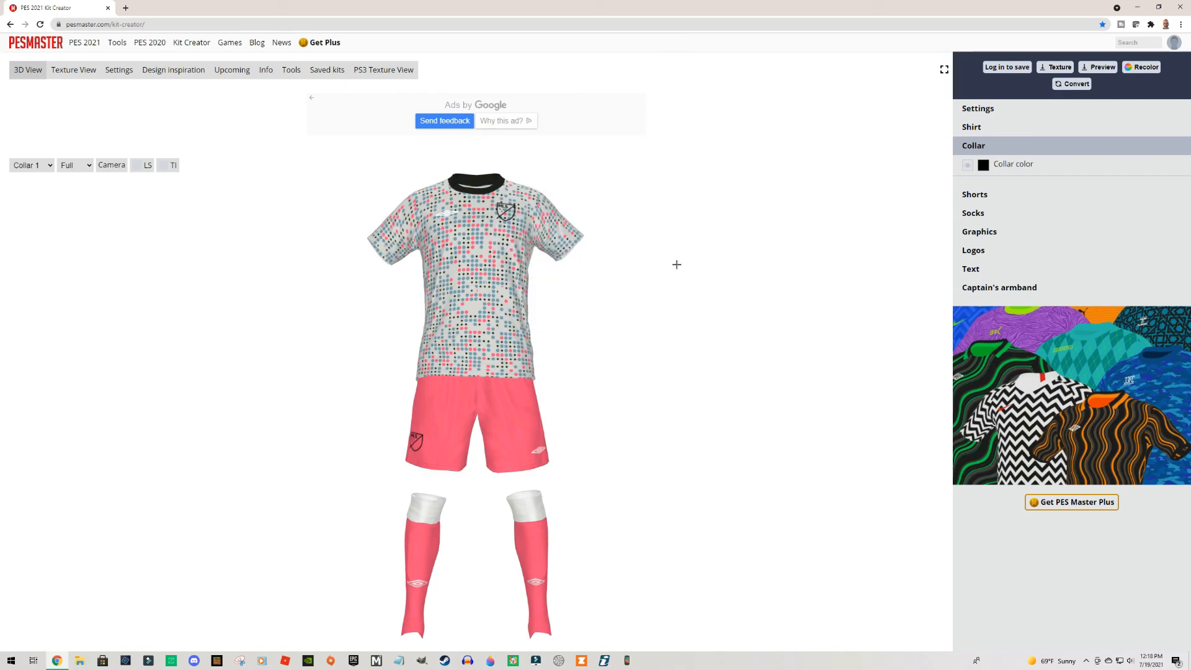
- Return the collar color to the saved pink
click(983, 165)
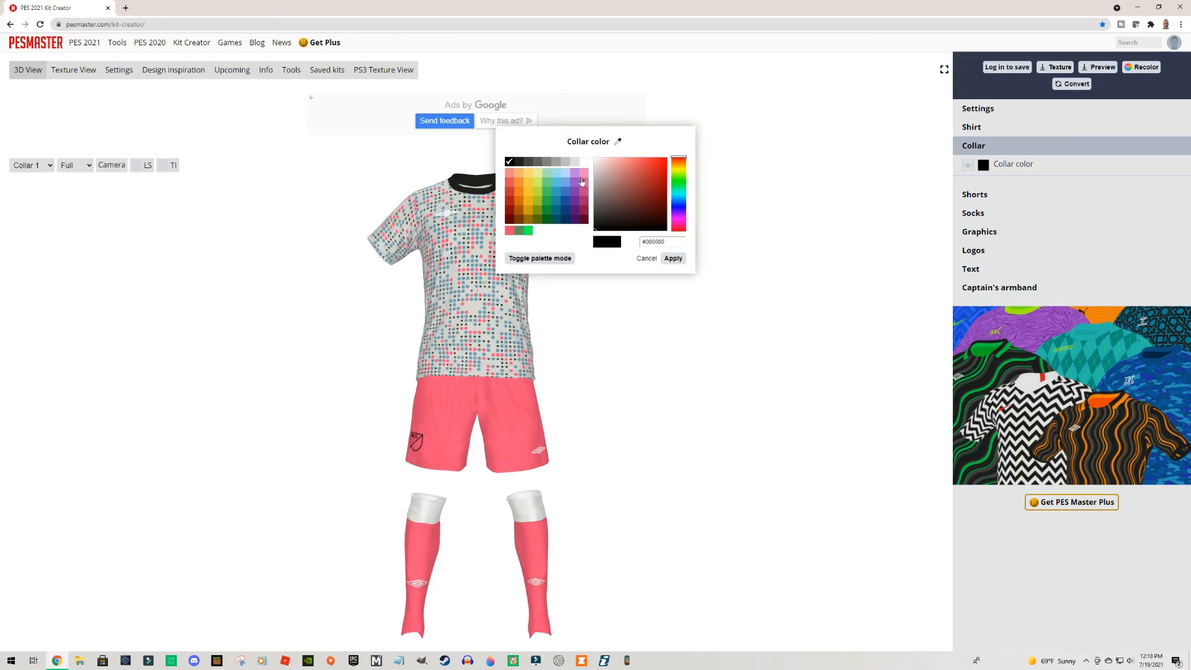
click(510, 230)
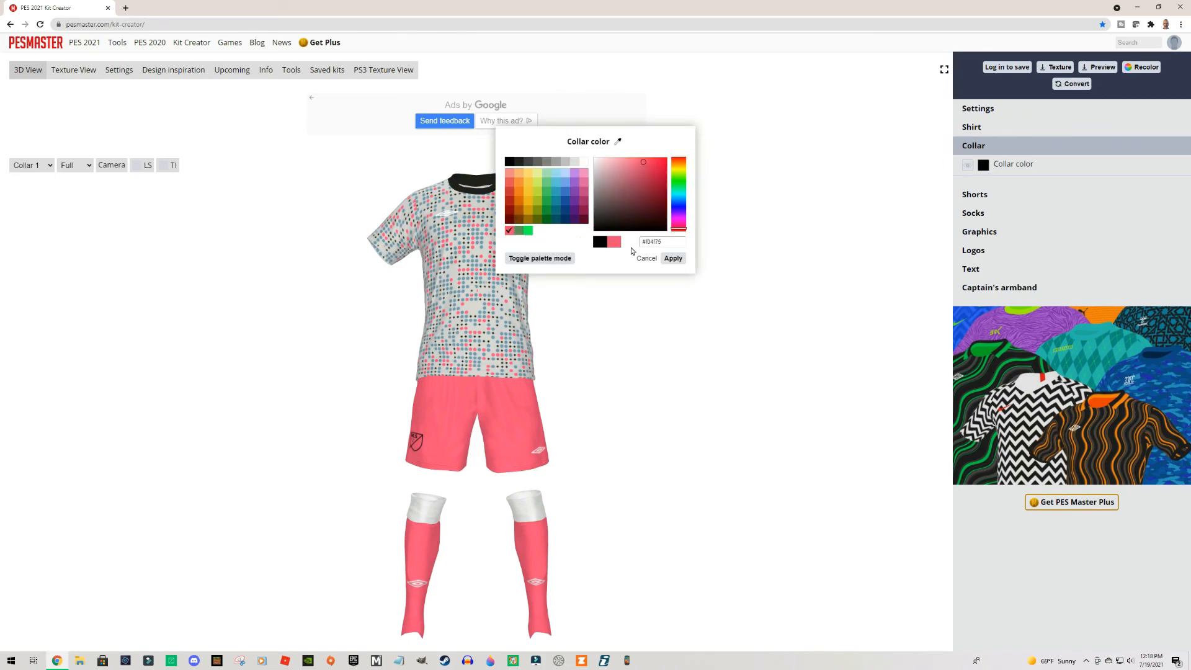
click(674, 258)
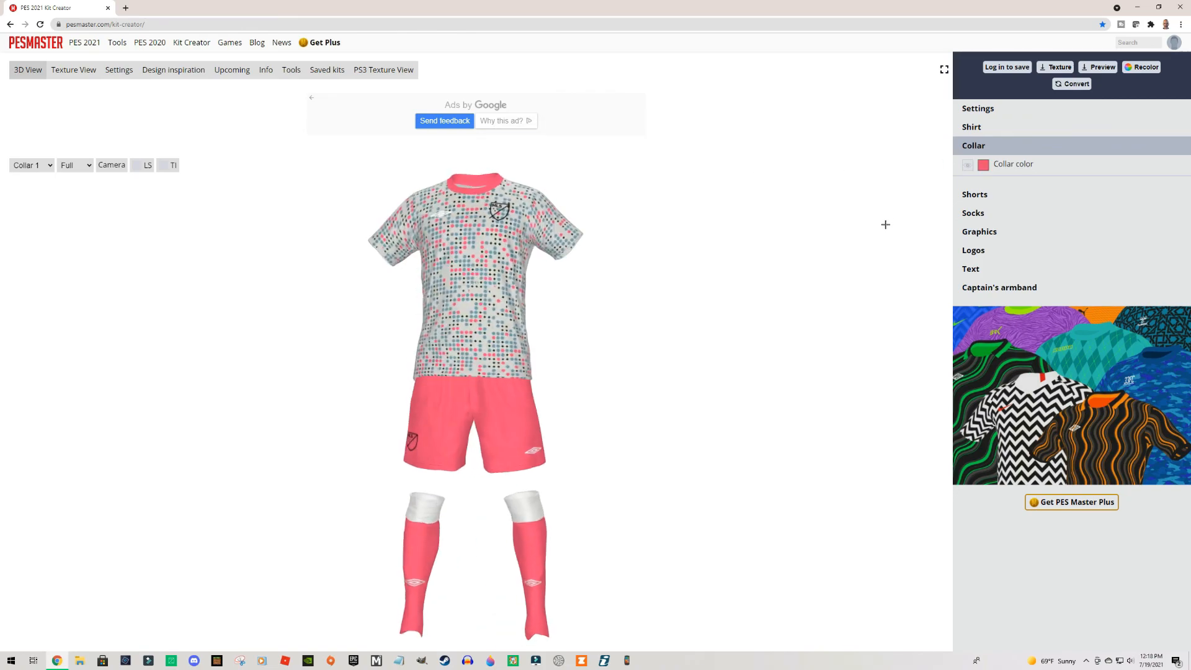
click(973, 146)
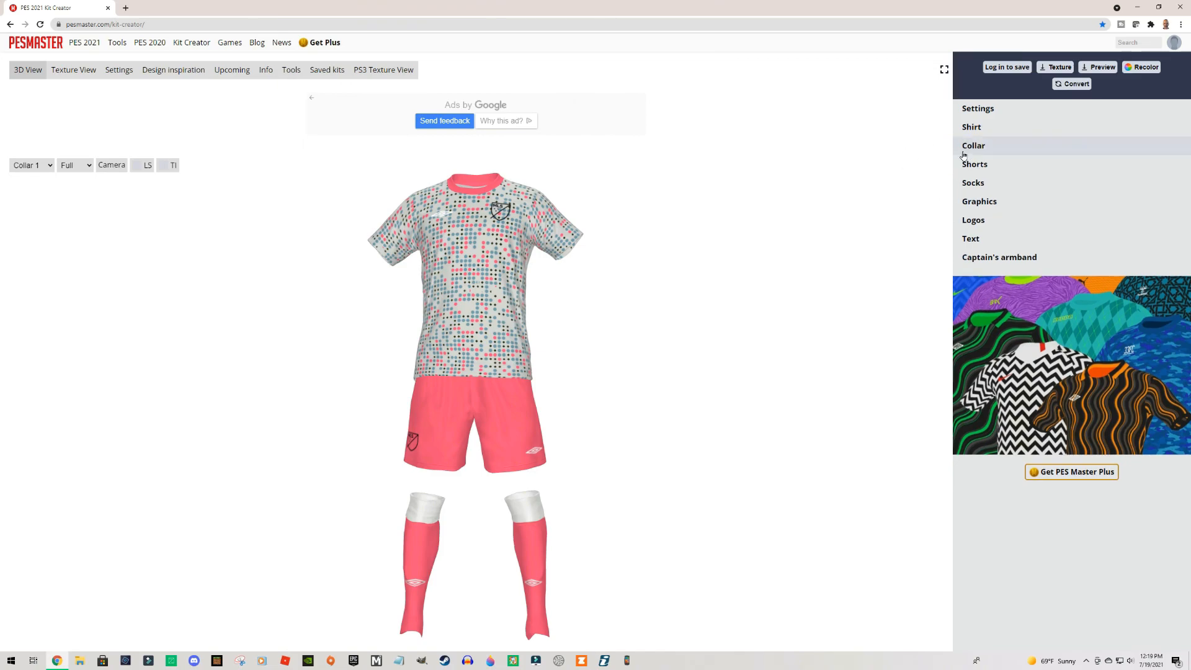
- Enable the side panels on the shorts and color them white
click(978, 165)
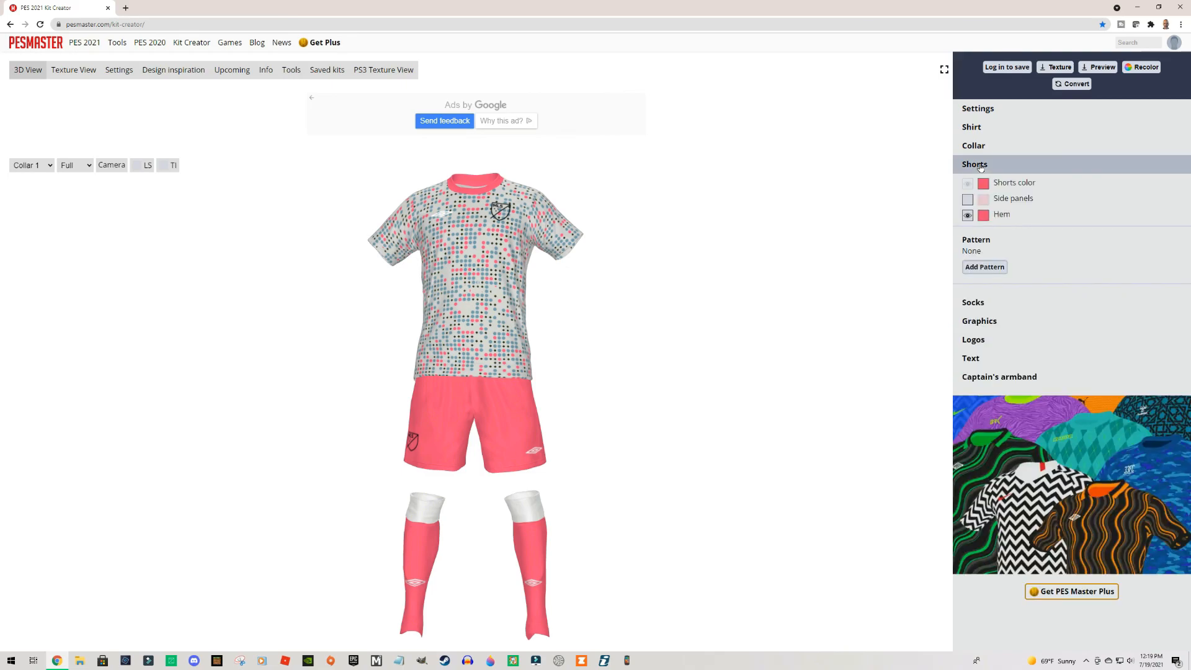
drag(869, 246, 838, 271)
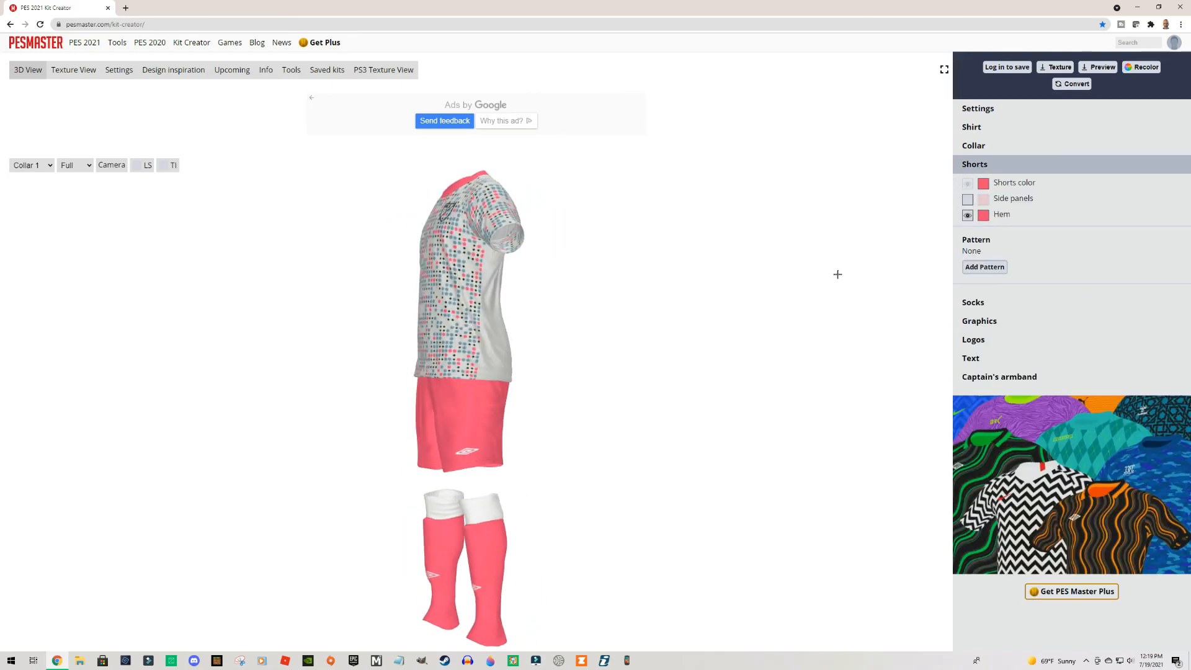
click(968, 200)
click(984, 200)
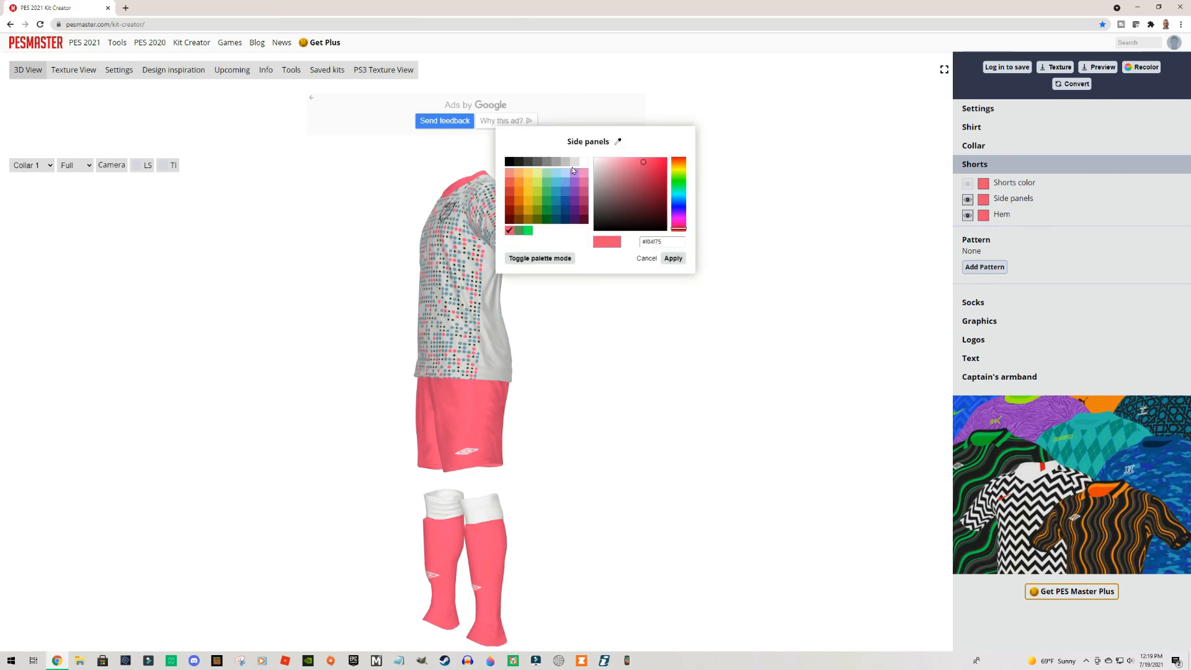
click(585, 163)
click(673, 258)
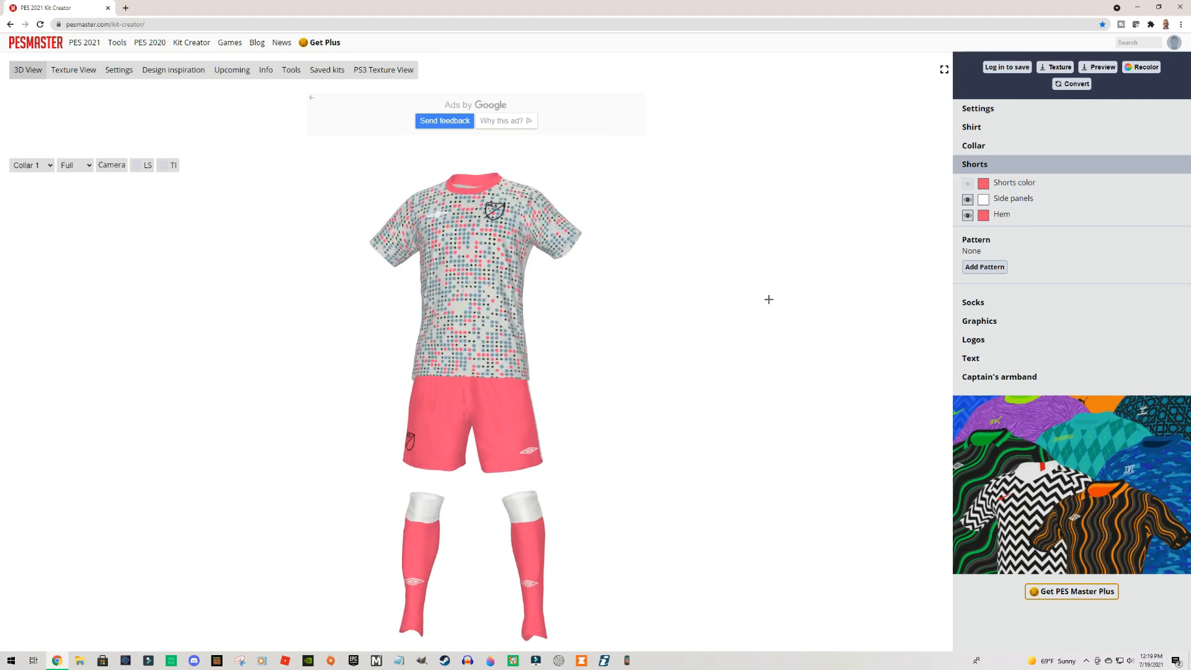
- Set the shirt's base color to pure white
click(972, 128)
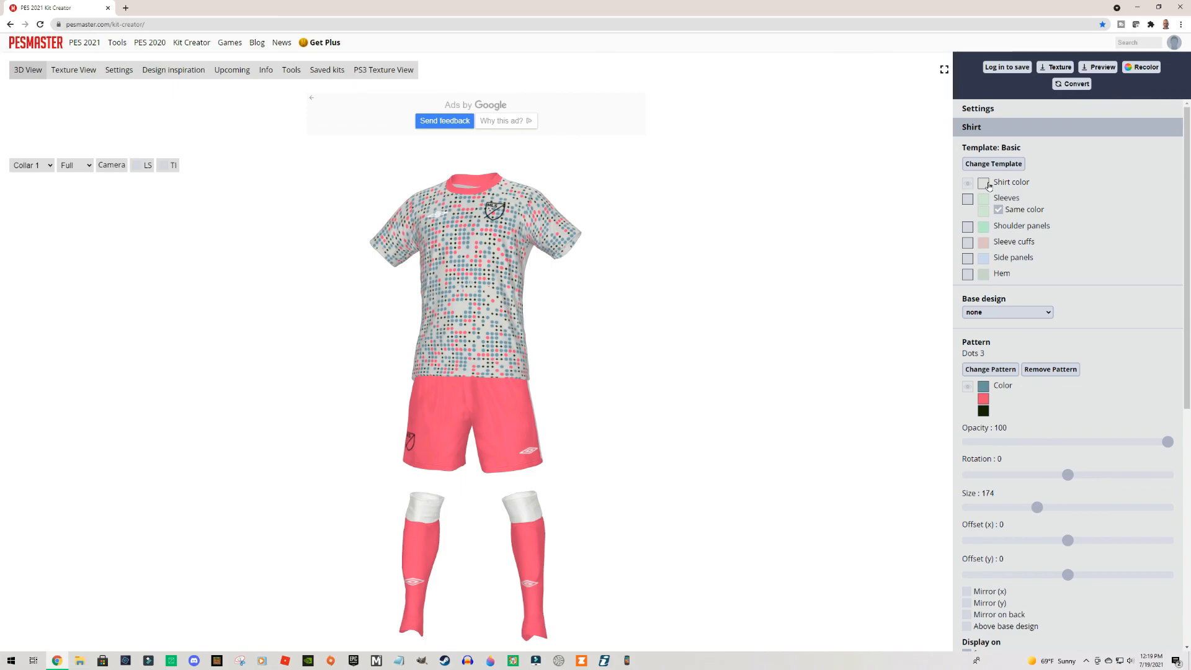
click(987, 184)
click(583, 163)
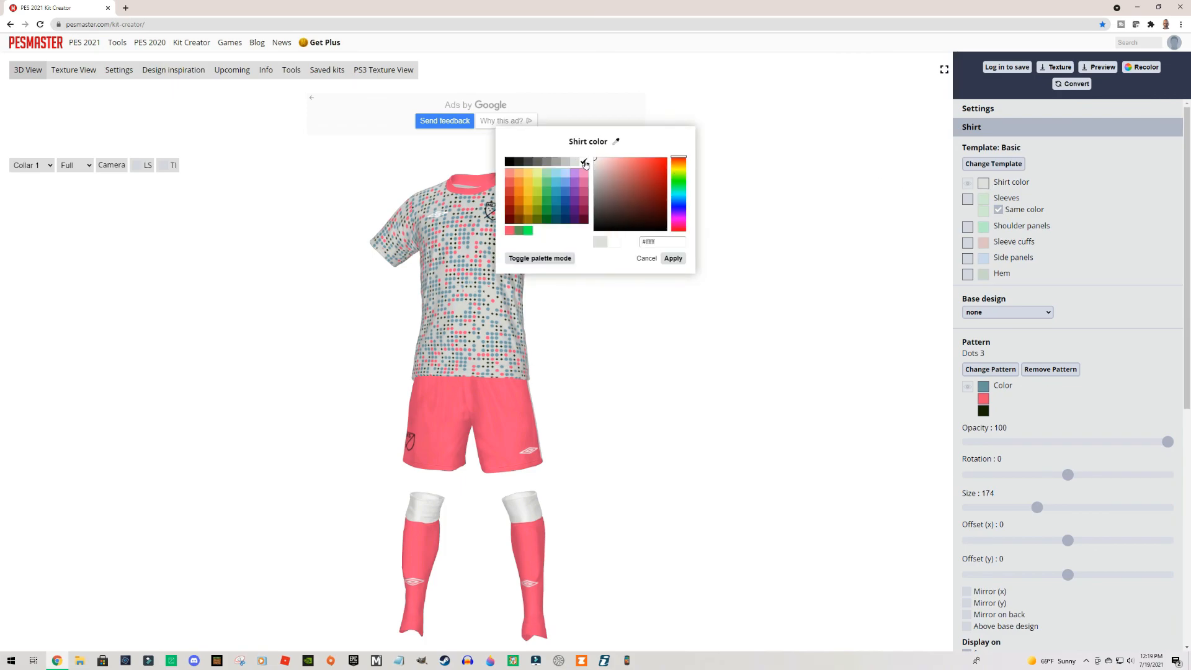
click(673, 258)
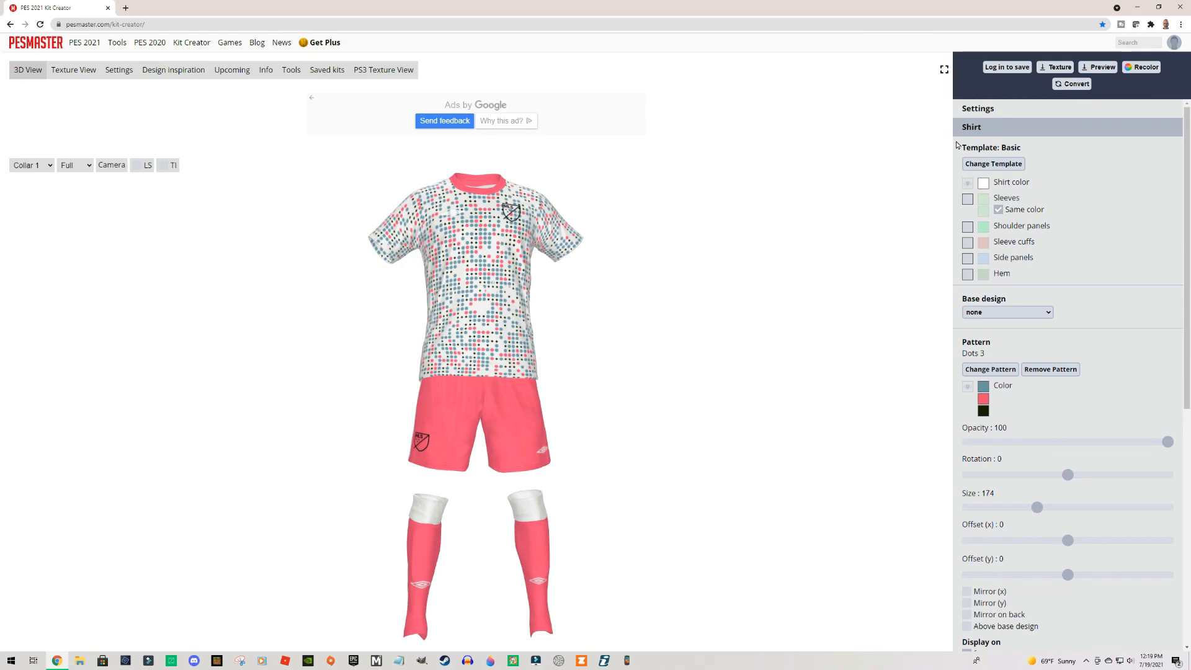
click(978, 128)
- Hide the shorts' hem, keep the side panels shown, and browse the shorts patterns without adding one
click(975, 164)
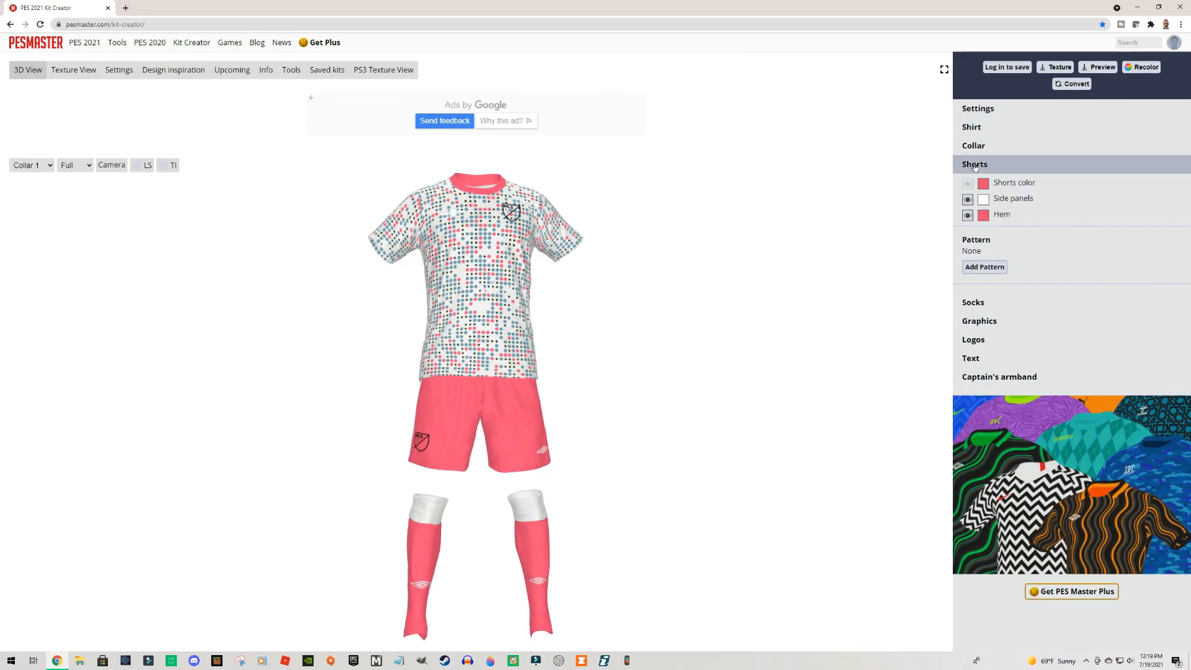
click(970, 215)
click(967, 200)
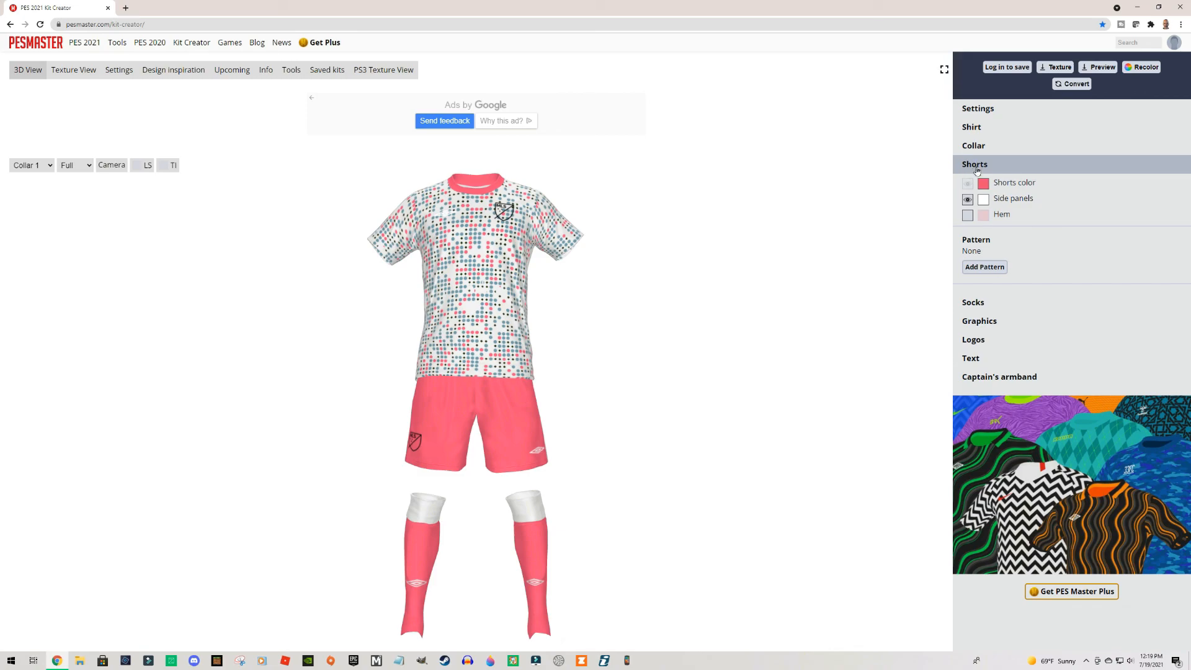
click(992, 268)
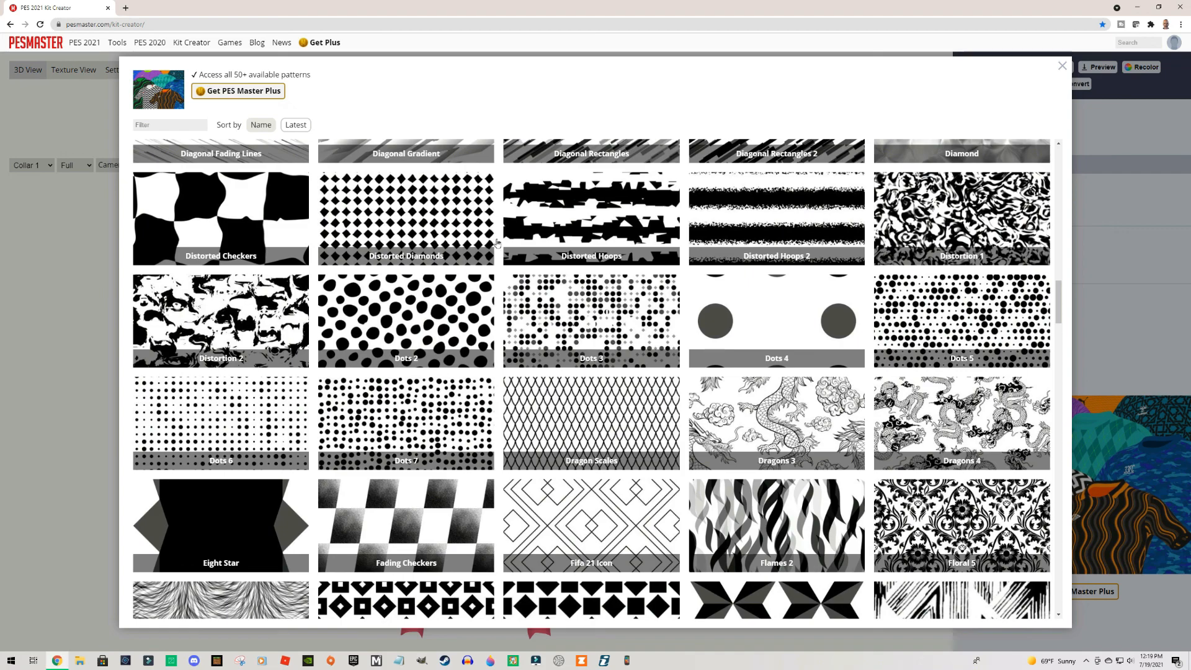
click(1061, 66)
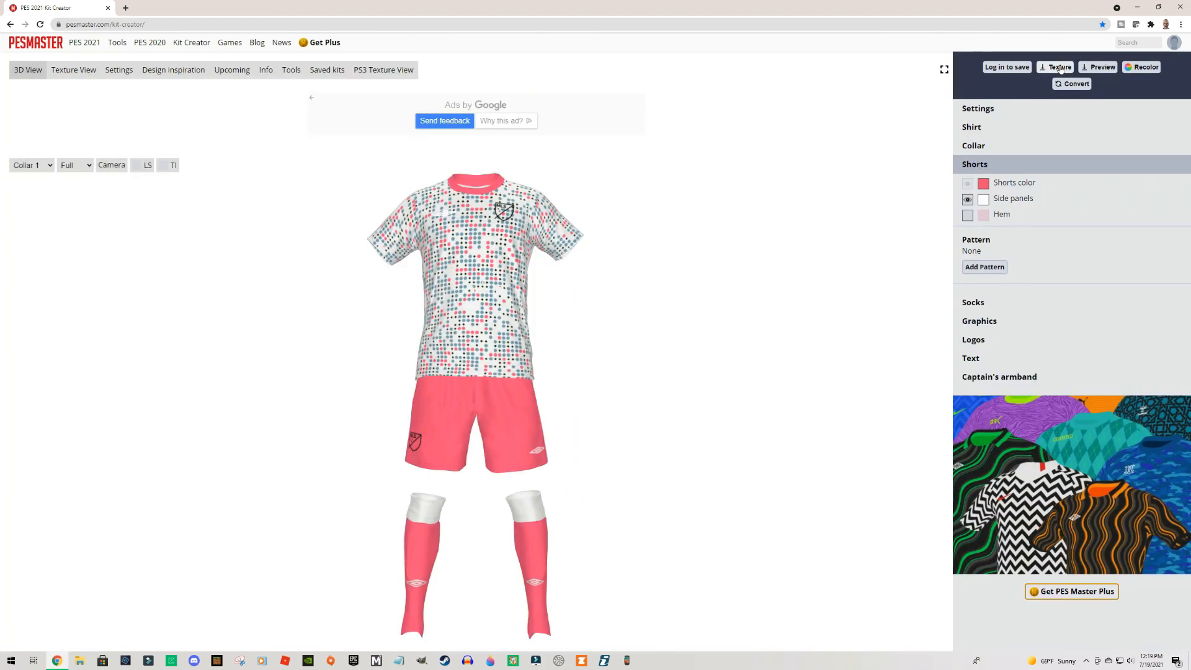
click(977, 168)
- Compare the socks with and without the band around the top, leaving the band shown in its current color
click(975, 184)
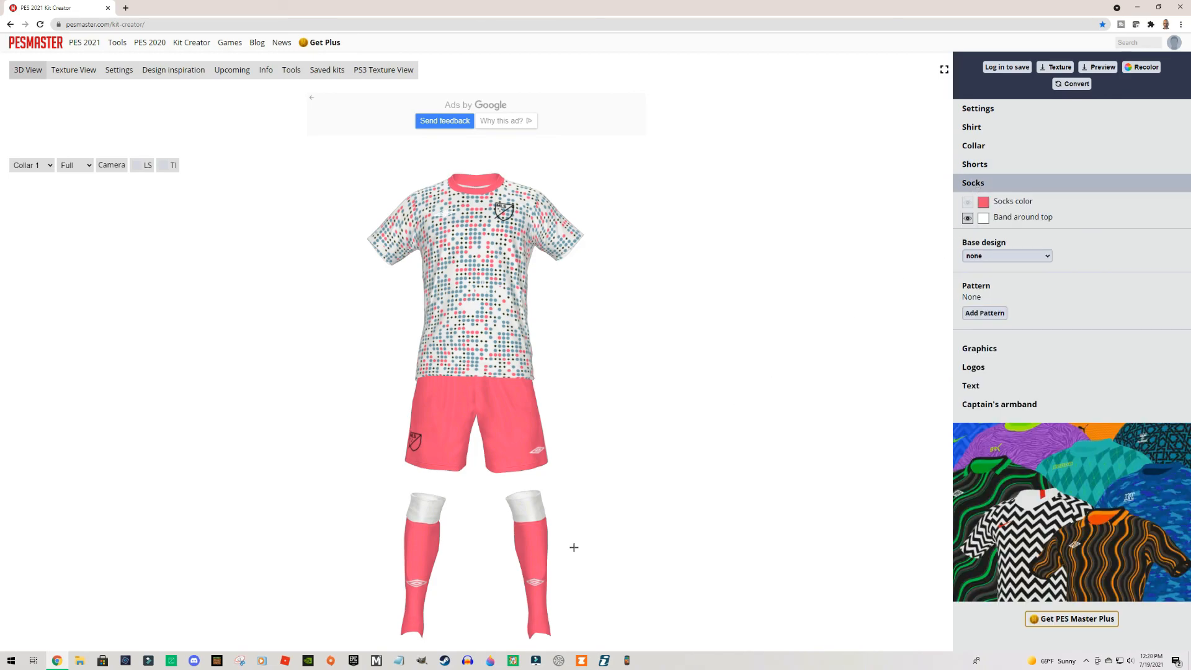
click(971, 219)
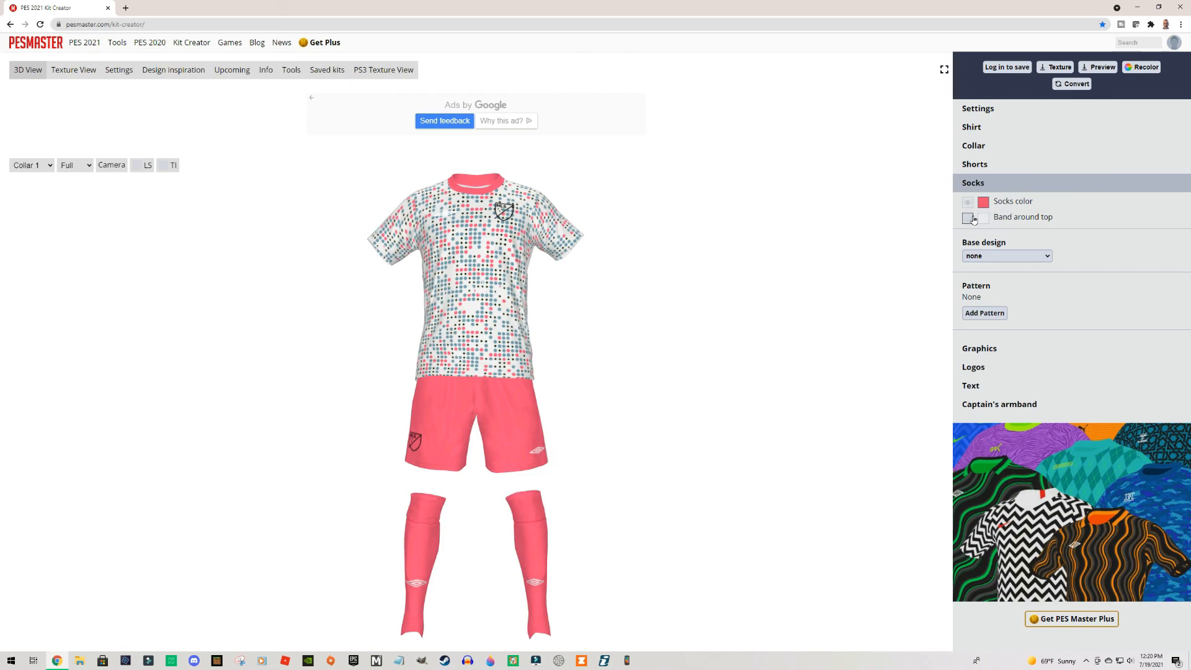
click(968, 218)
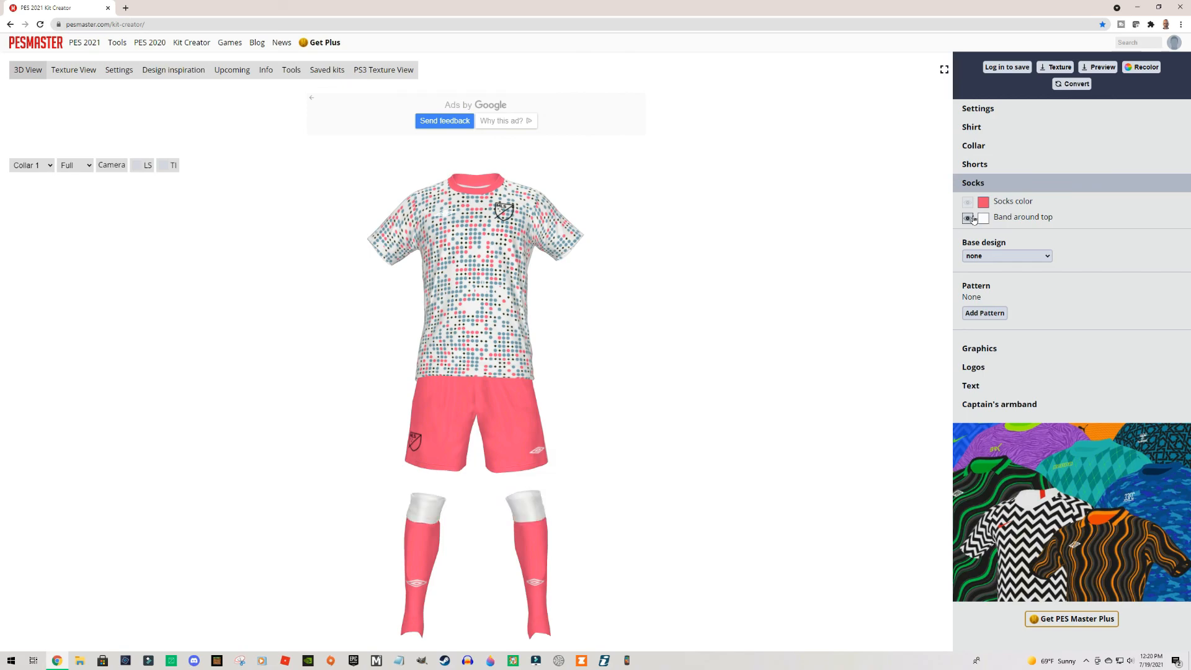
click(983, 219)
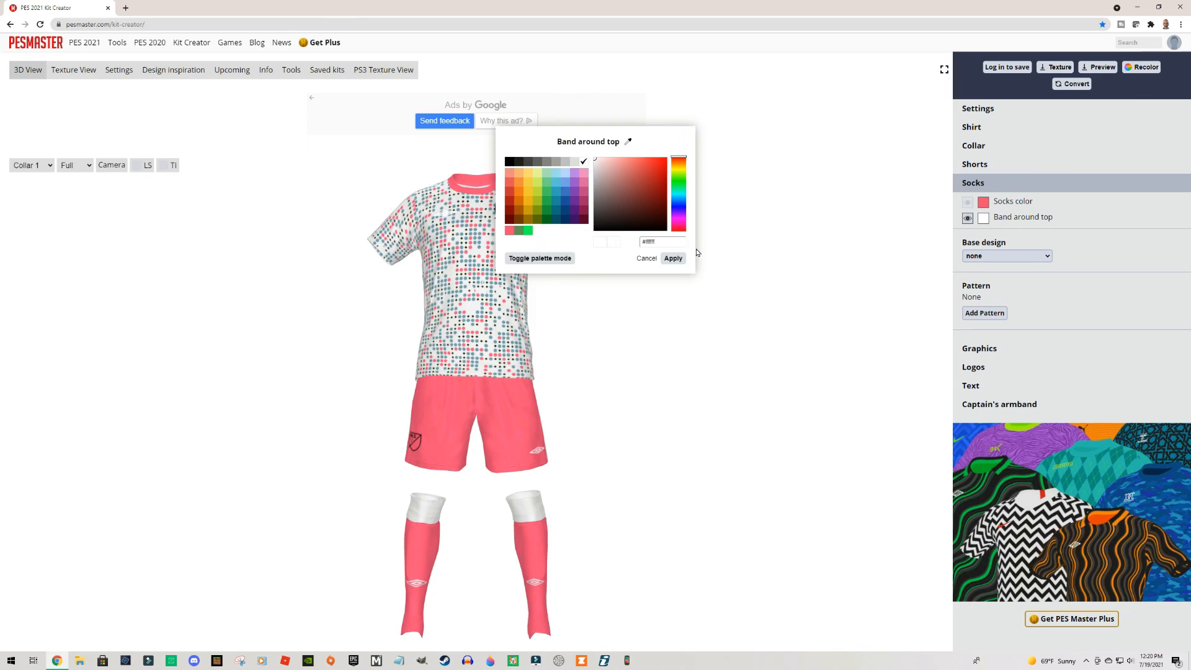
click(643, 260)
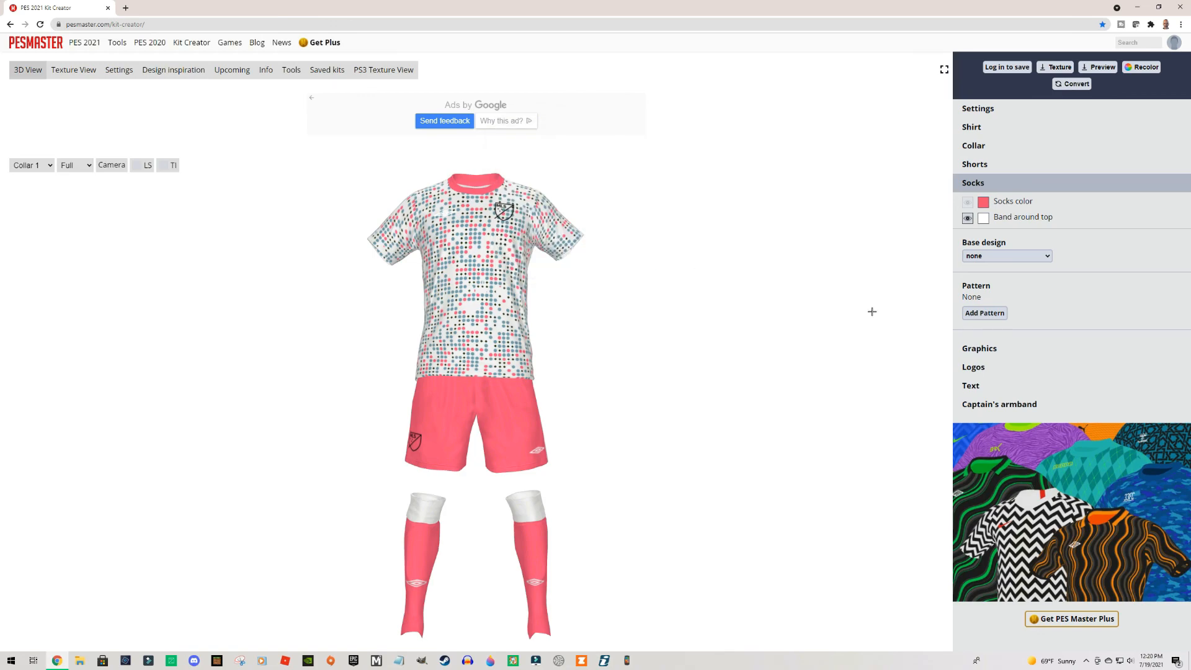
mouse_move(818, 326)
mouse_down()
mouse_move(792, 335)
mouse_move(821, 342)
mouse_up()
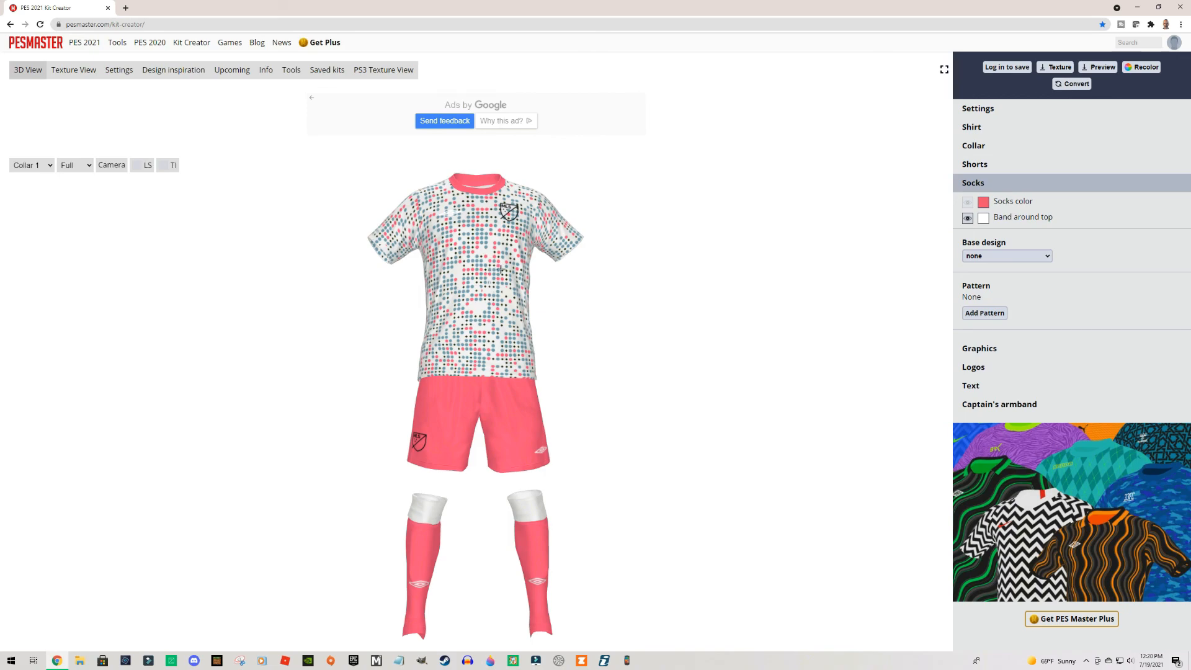
- Copy the hex code of the blue-gray color in the shirt's Dots 3 pattern without changing it
click(969, 129)
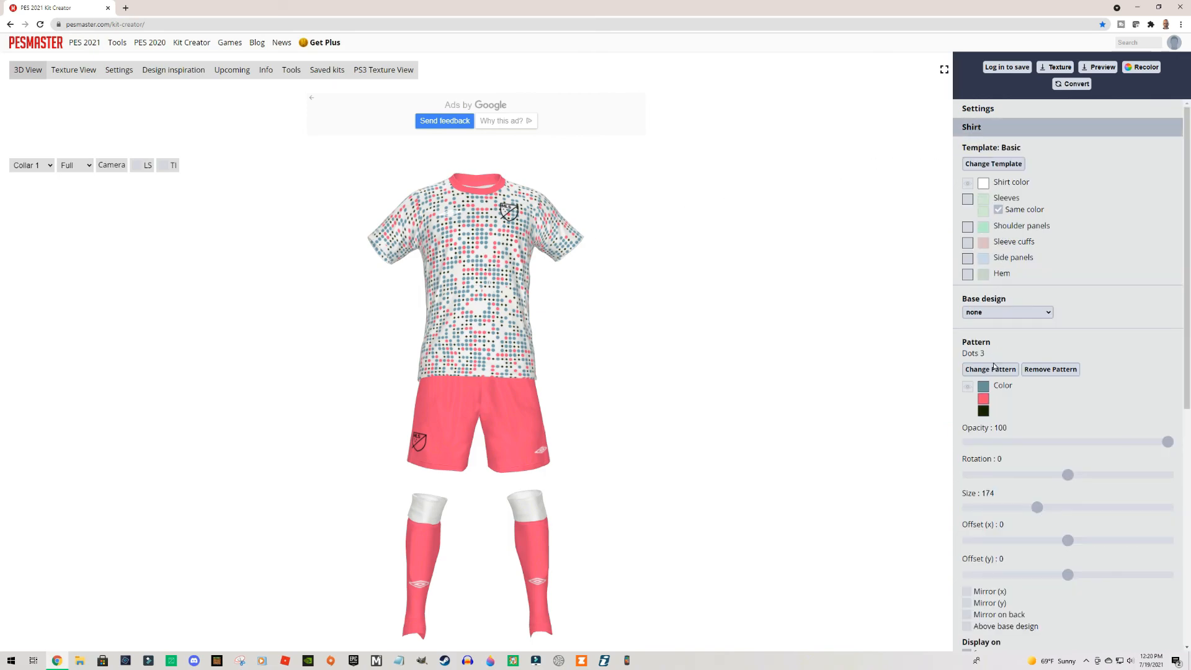
click(984, 387)
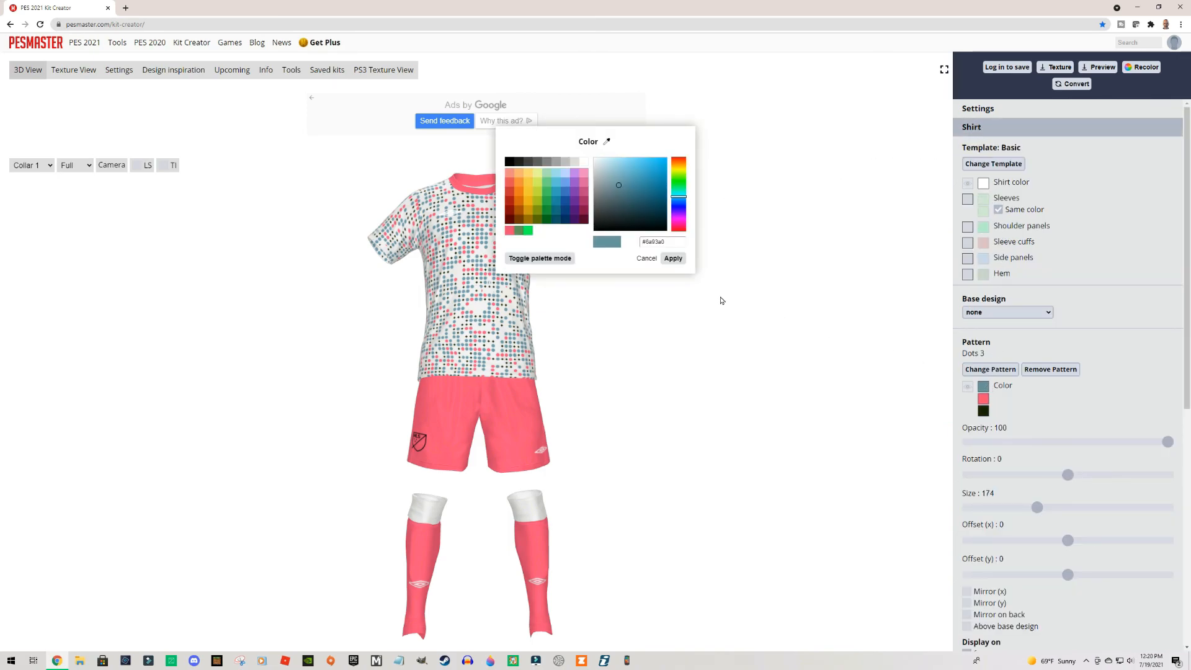
drag(678, 245, 640, 245)
right_click(655, 241)
click(675, 274)
click(648, 260)
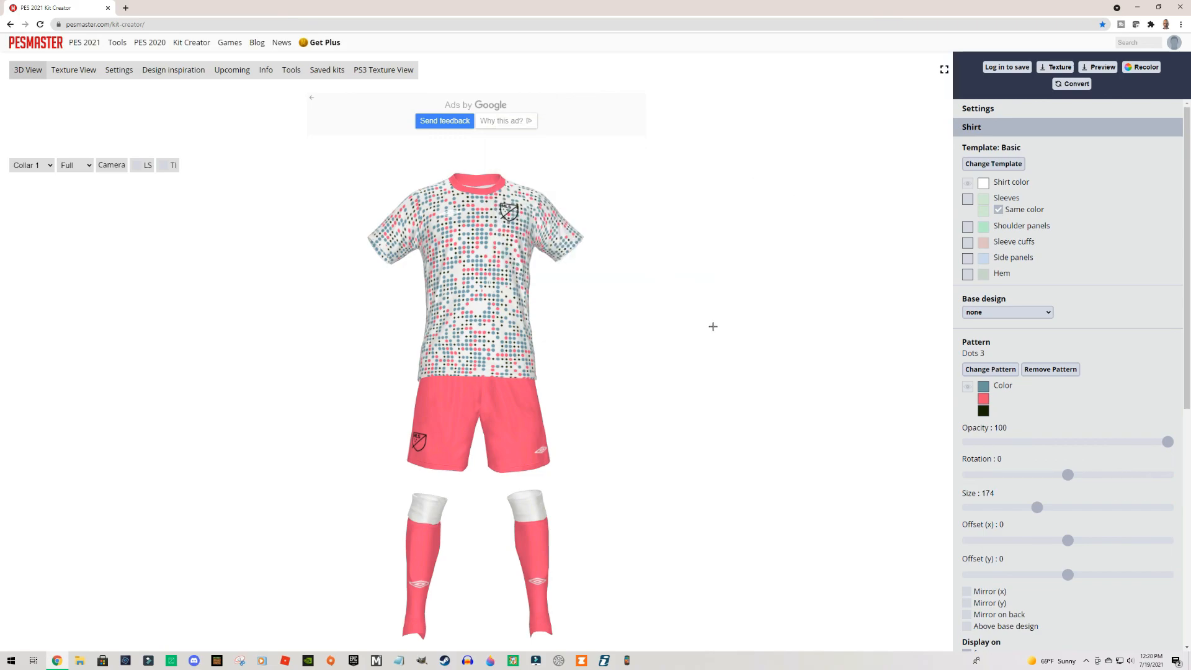
click(980, 127)
- Recolor the band around the top of the socks with the copied blue-gray hex code
click(974, 183)
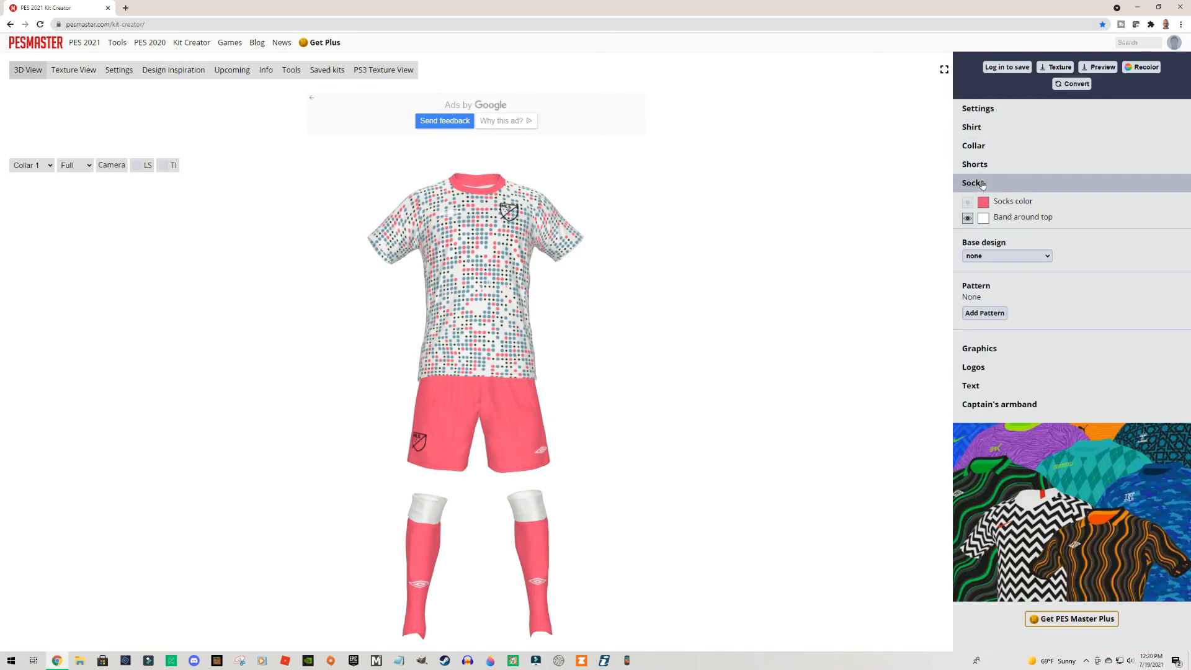
click(984, 219)
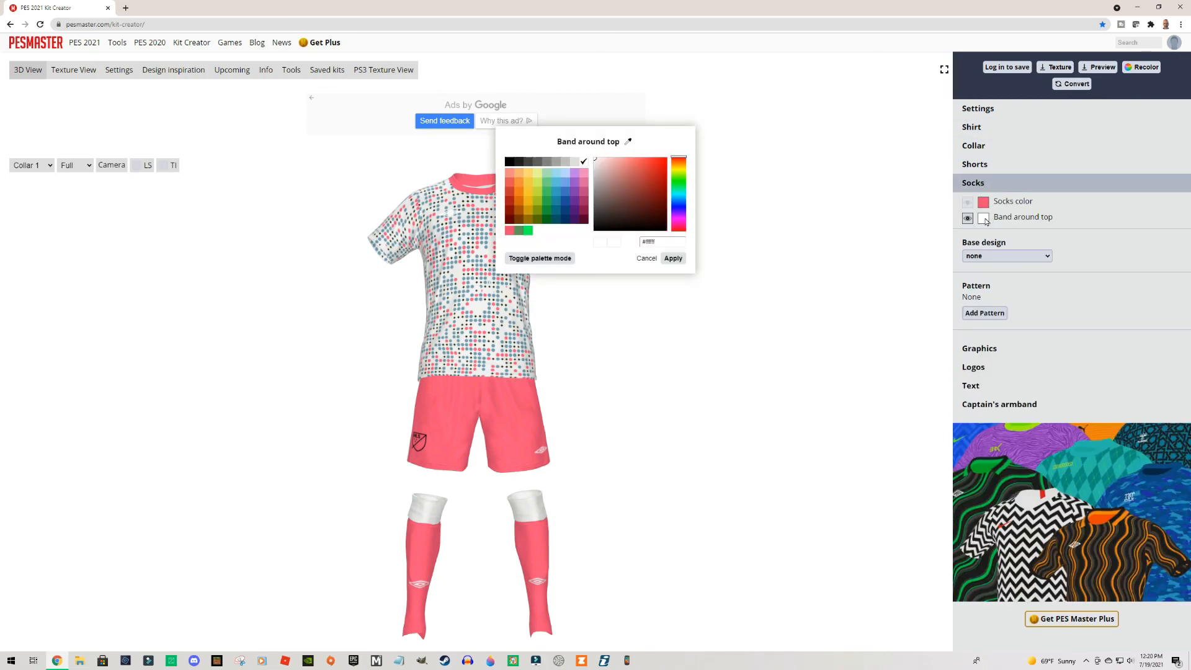
click(663, 245)
right_click(648, 247)
click(675, 294)
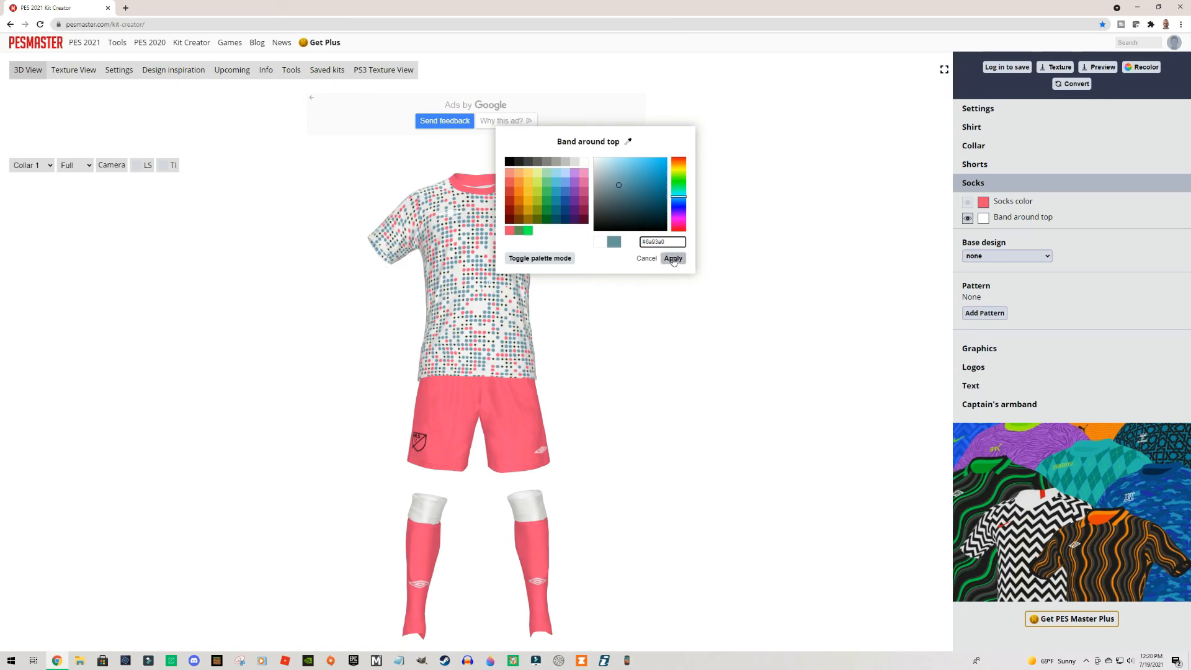
click(673, 258)
mouse_move(763, 356)
mouse_down()
mouse_move(736, 360)
mouse_move(771, 348)
mouse_up()
- Set the band around the top of the socks back to white
click(984, 218)
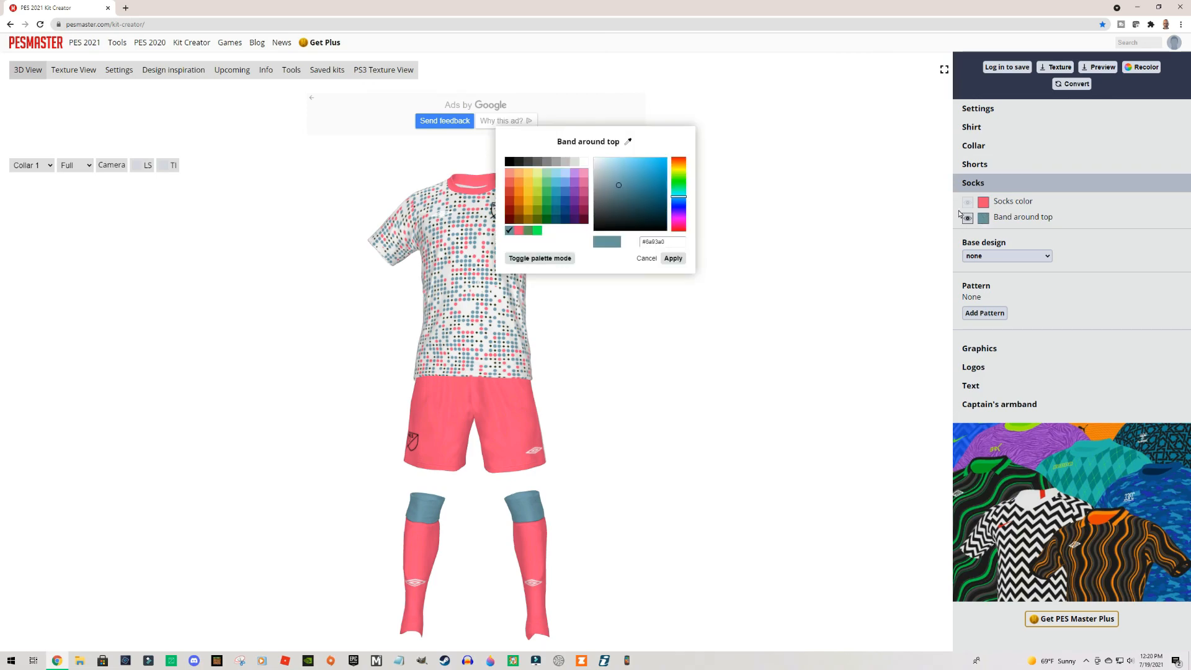
click(673, 258)
mouse_move(813, 335)
mouse_down()
mouse_move(787, 339)
mouse_move(814, 339)
mouse_up()
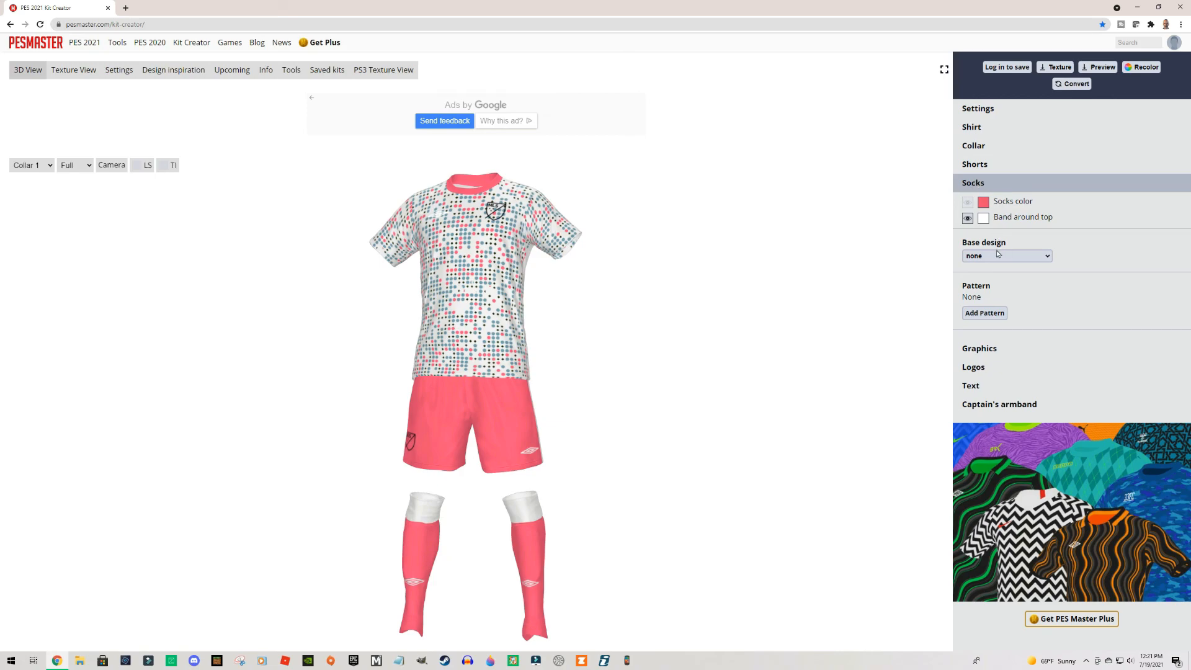
- Apply the Stripes base design to the socks
click(1048, 258)
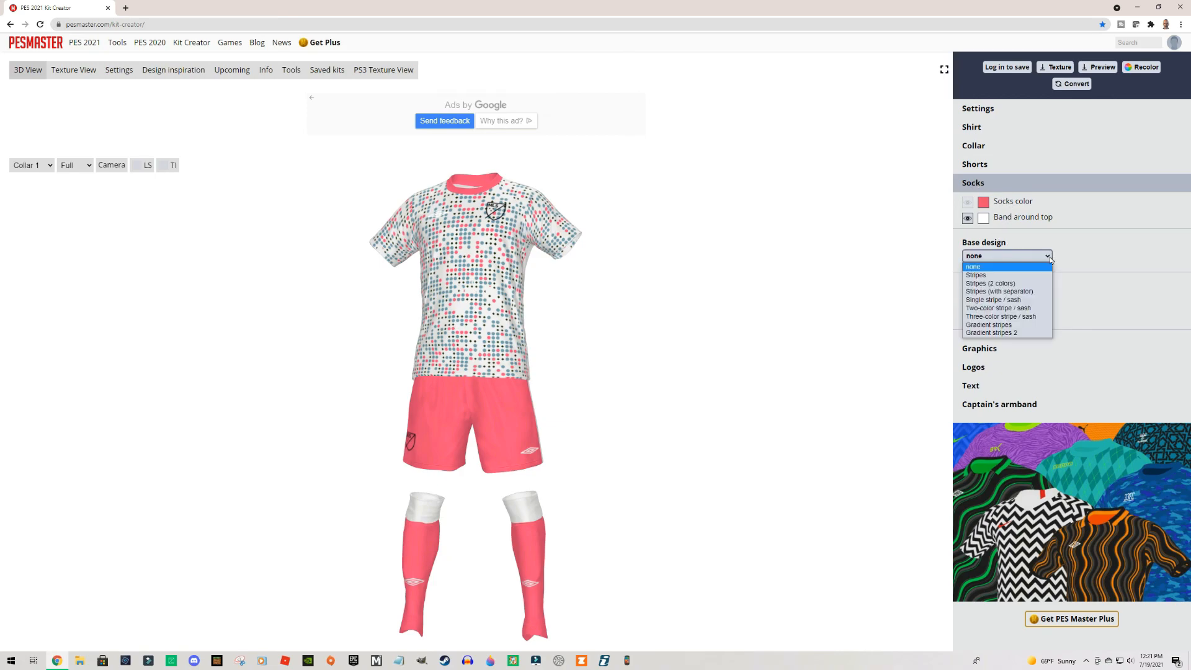
click(985, 275)
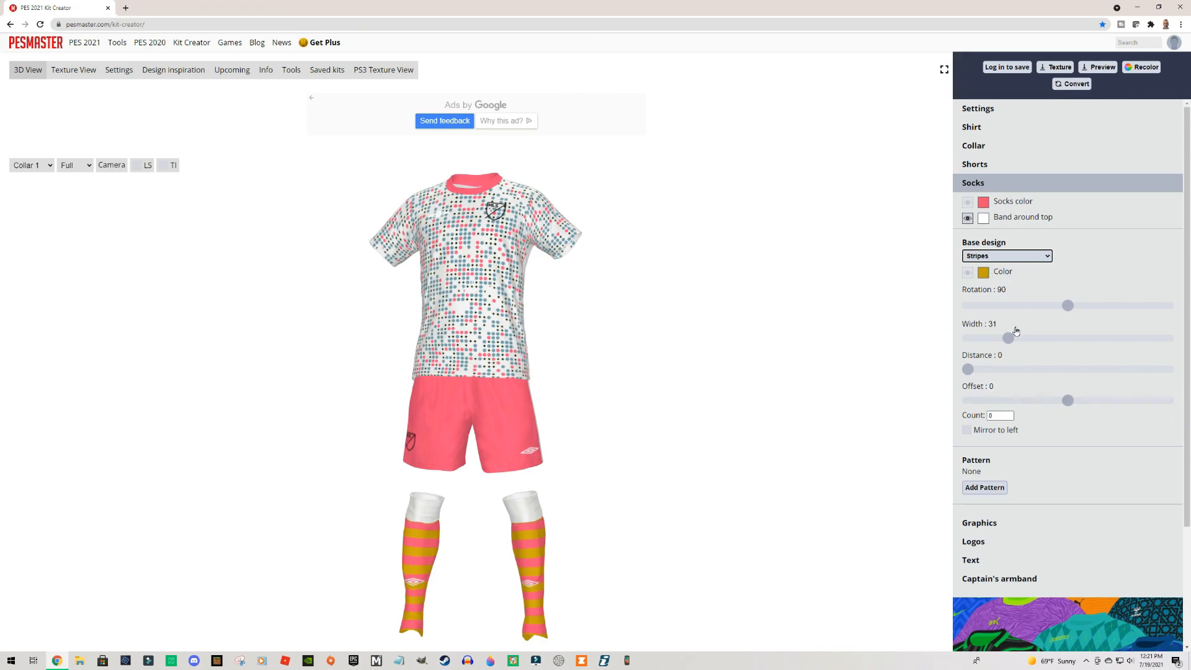
- Try the Gradient stripes base design on the socks and set their base design to none
click(1045, 255)
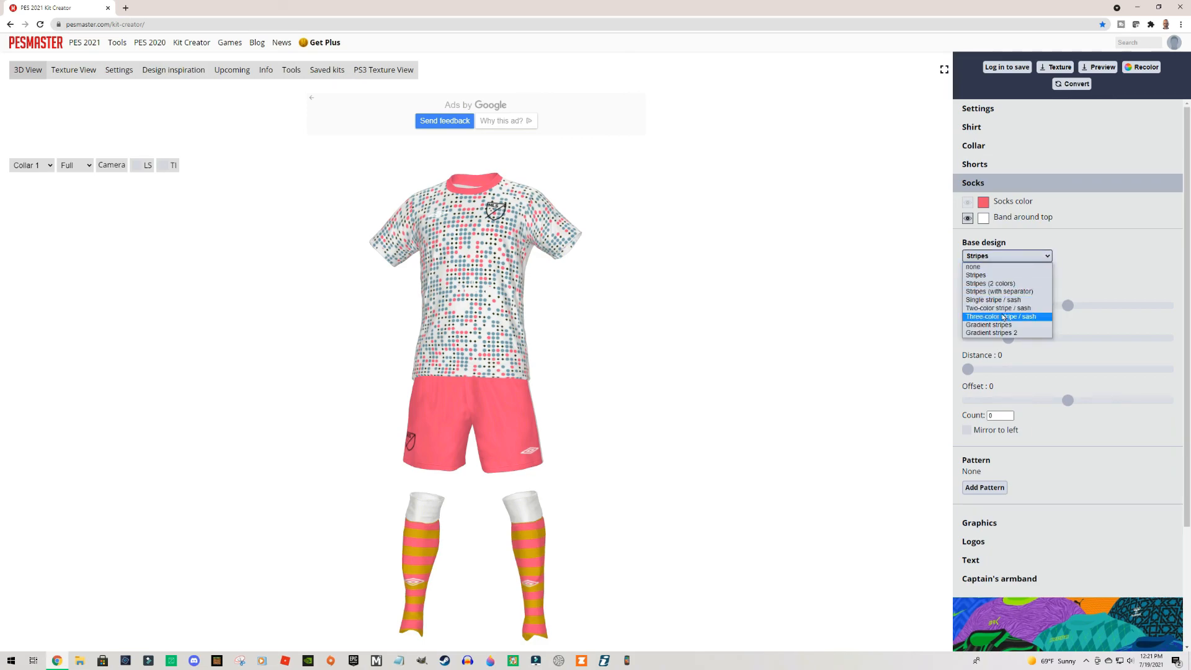
click(1001, 324)
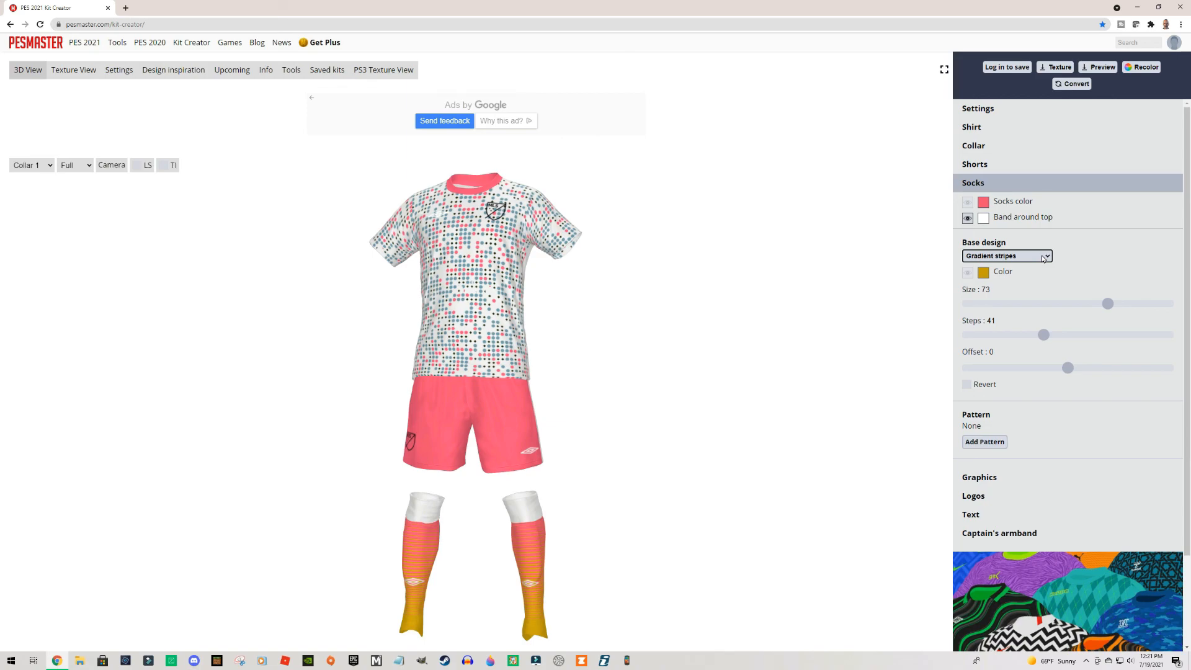
click(1043, 258)
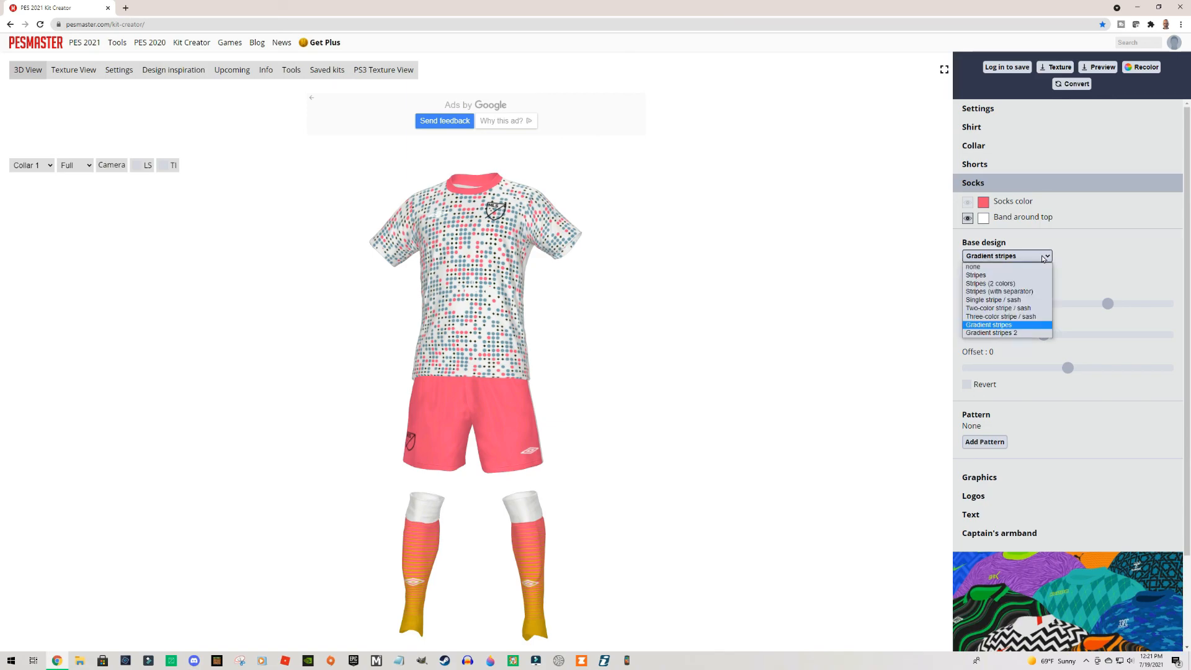
click(991, 267)
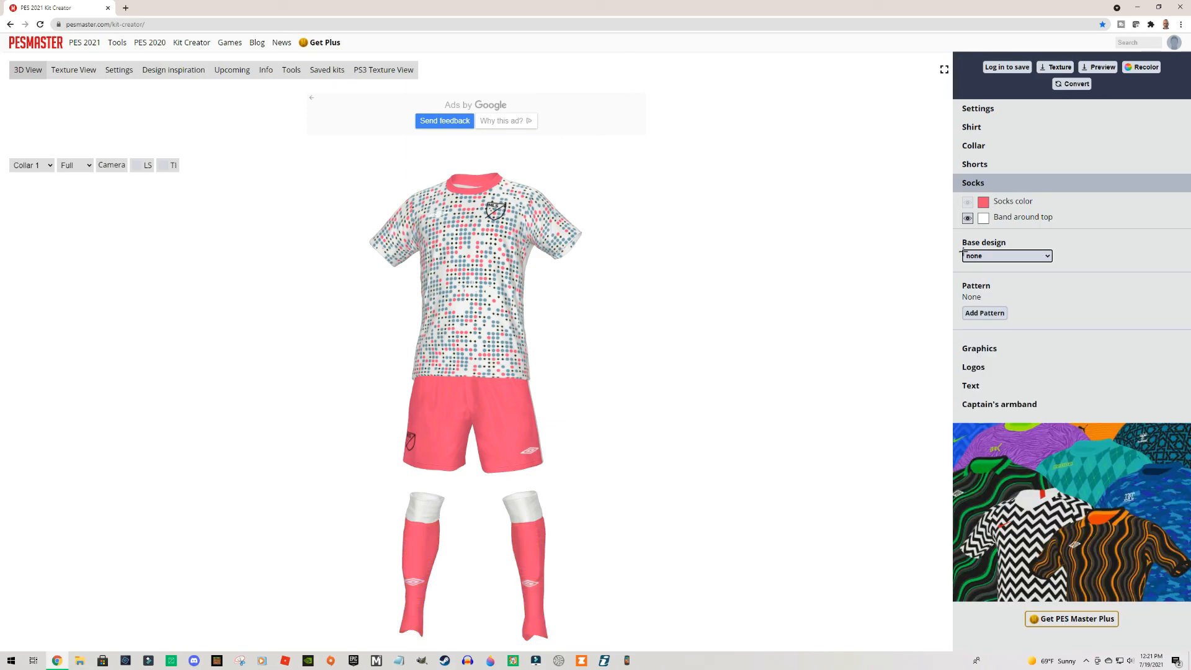
click(973, 184)
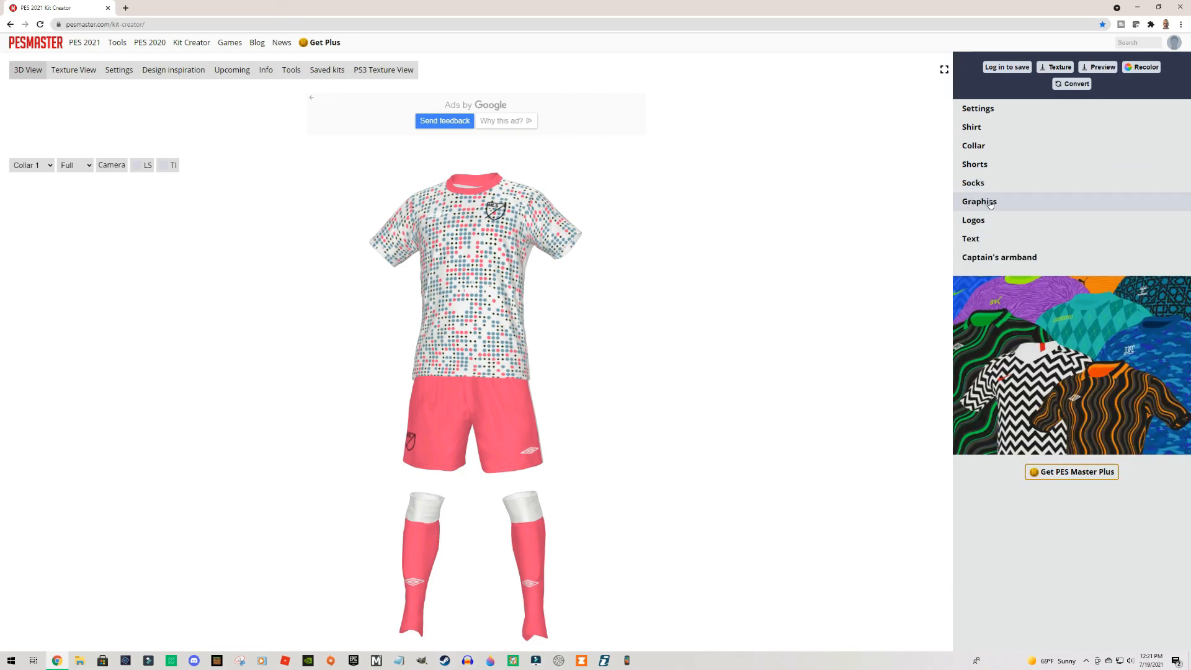
- Add the Checkers 1 graphic to the kit and hide it again
click(986, 204)
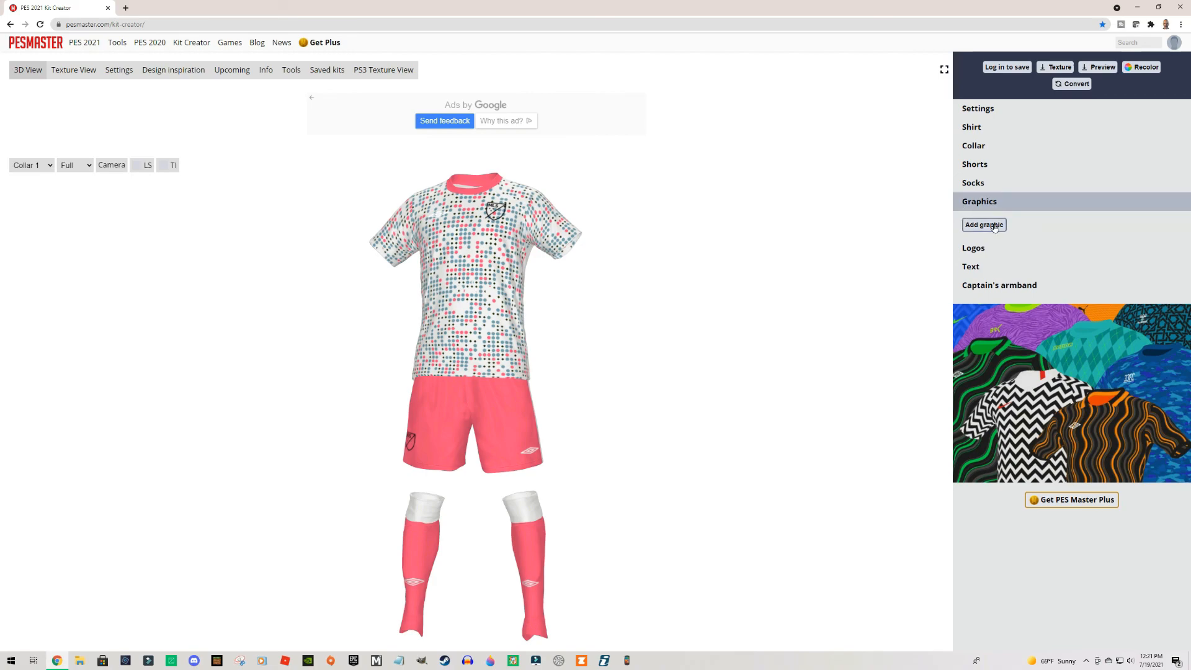
click(991, 225)
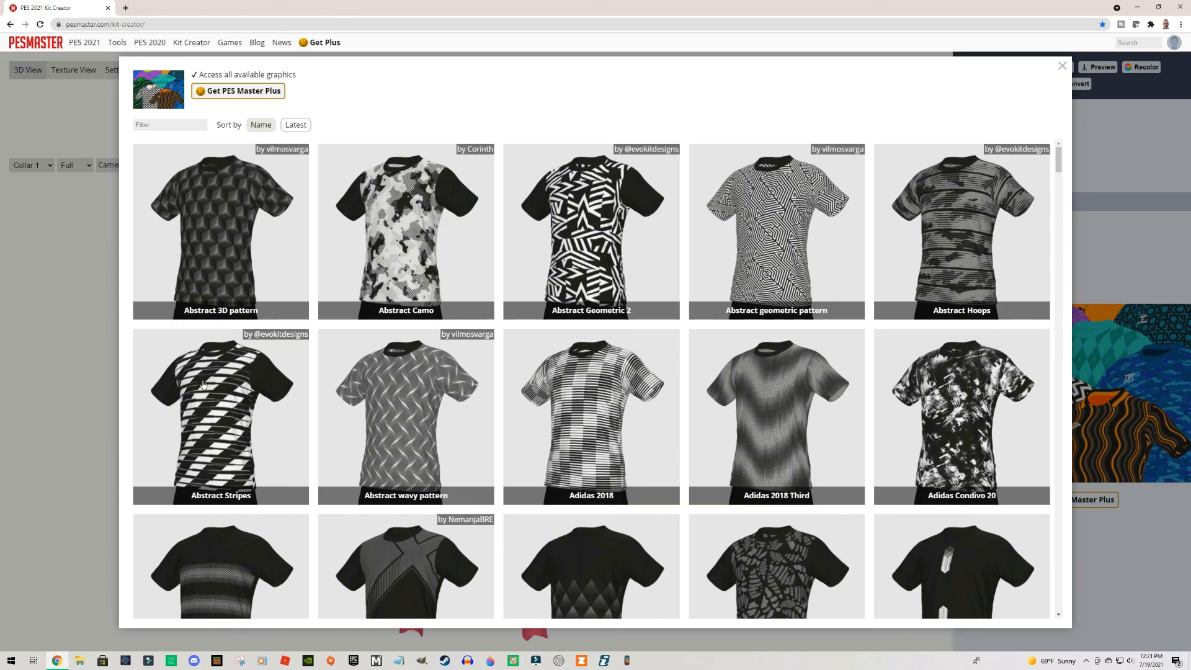
drag(1061, 163, 1066, 209)
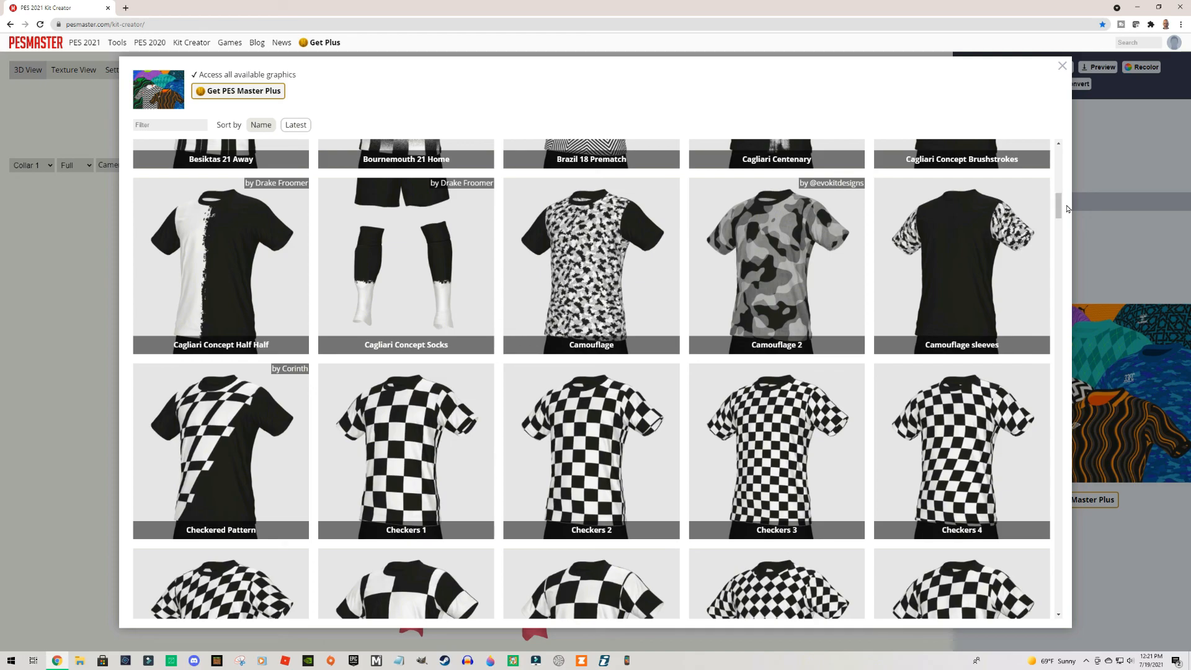
click(401, 471)
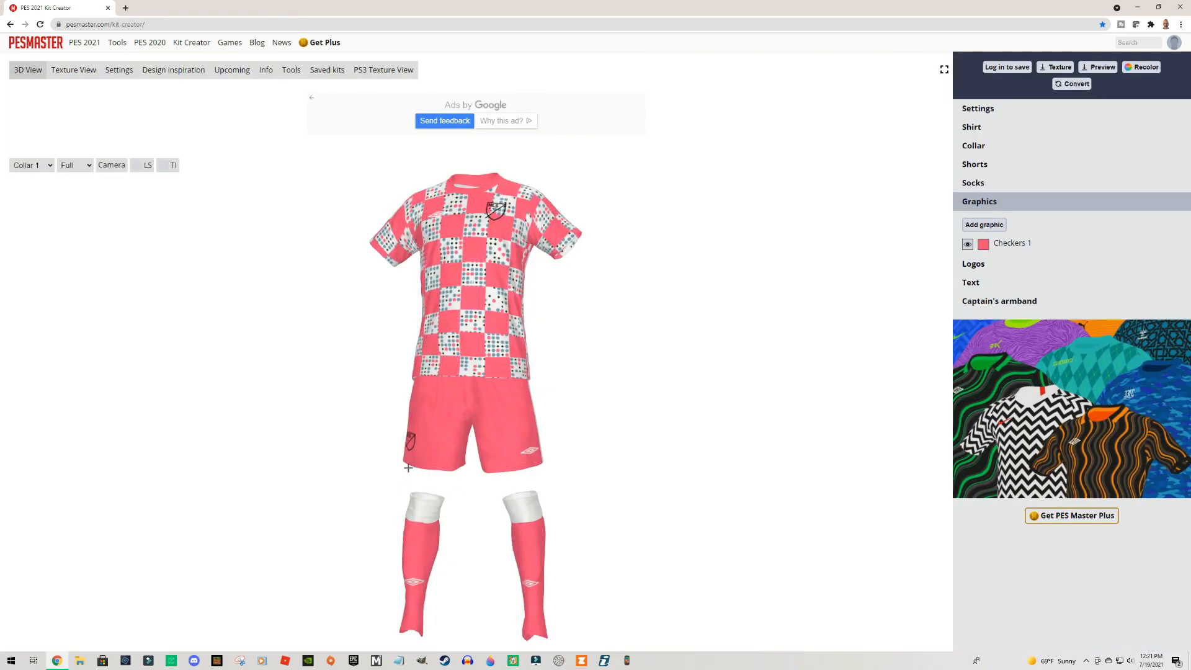
drag(640, 354, 641, 385)
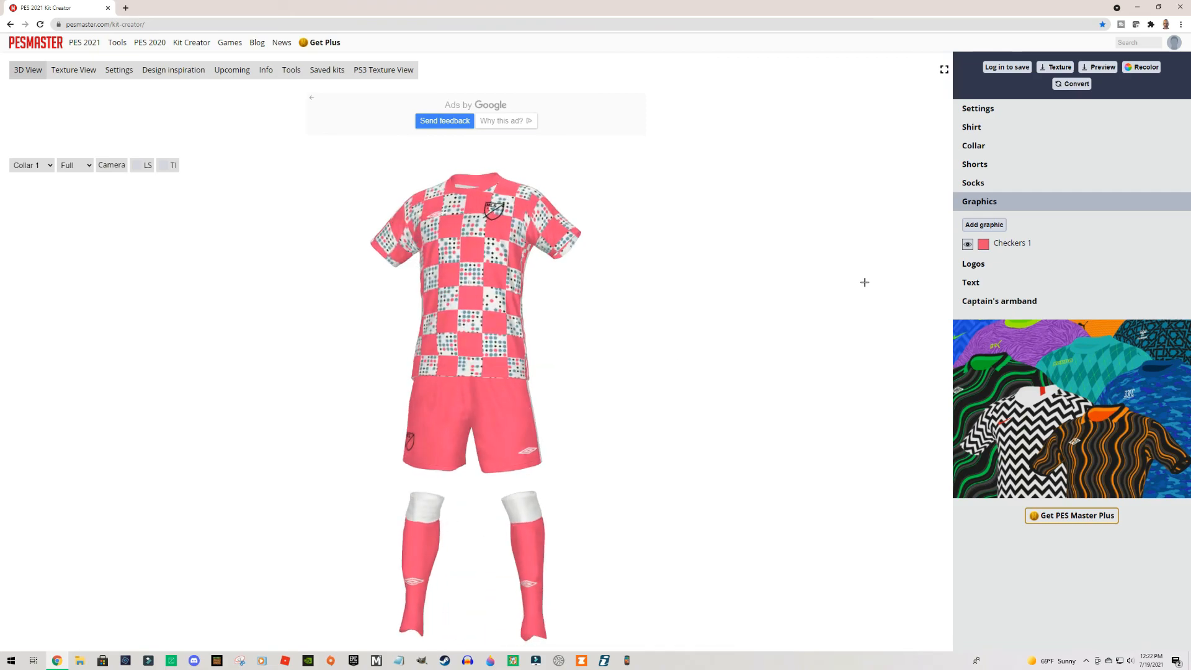
click(968, 245)
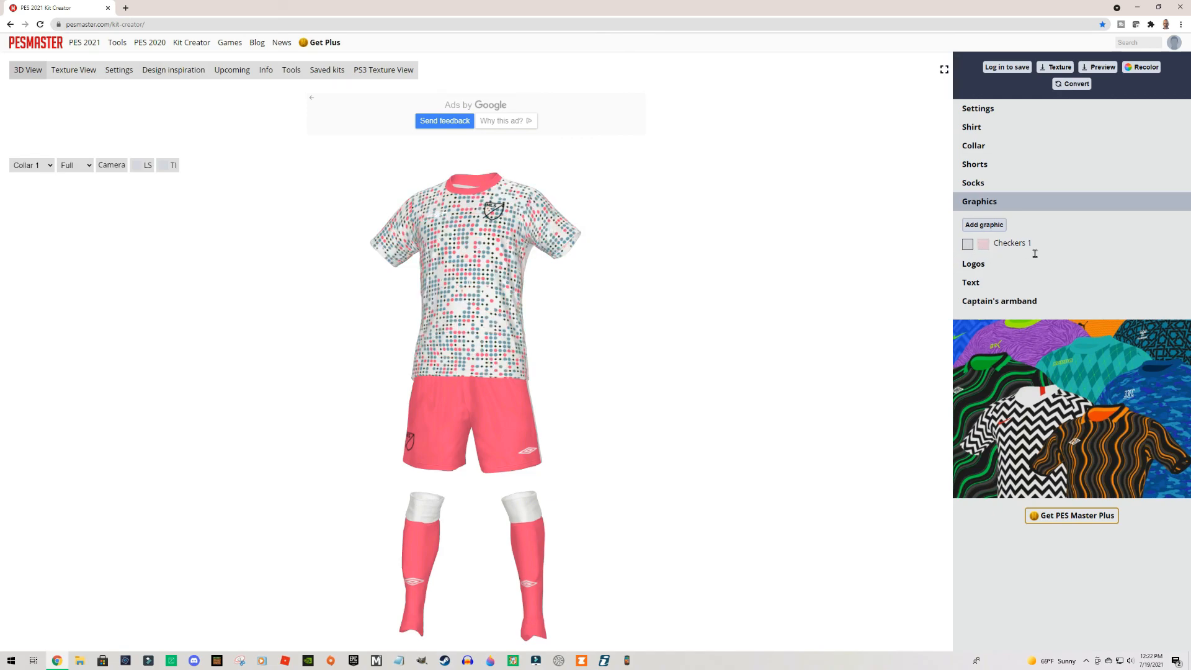
mouse_move(737, 288)
mouse_down()
mouse_move(707, 293)
mouse_move(749, 288)
mouse_up()
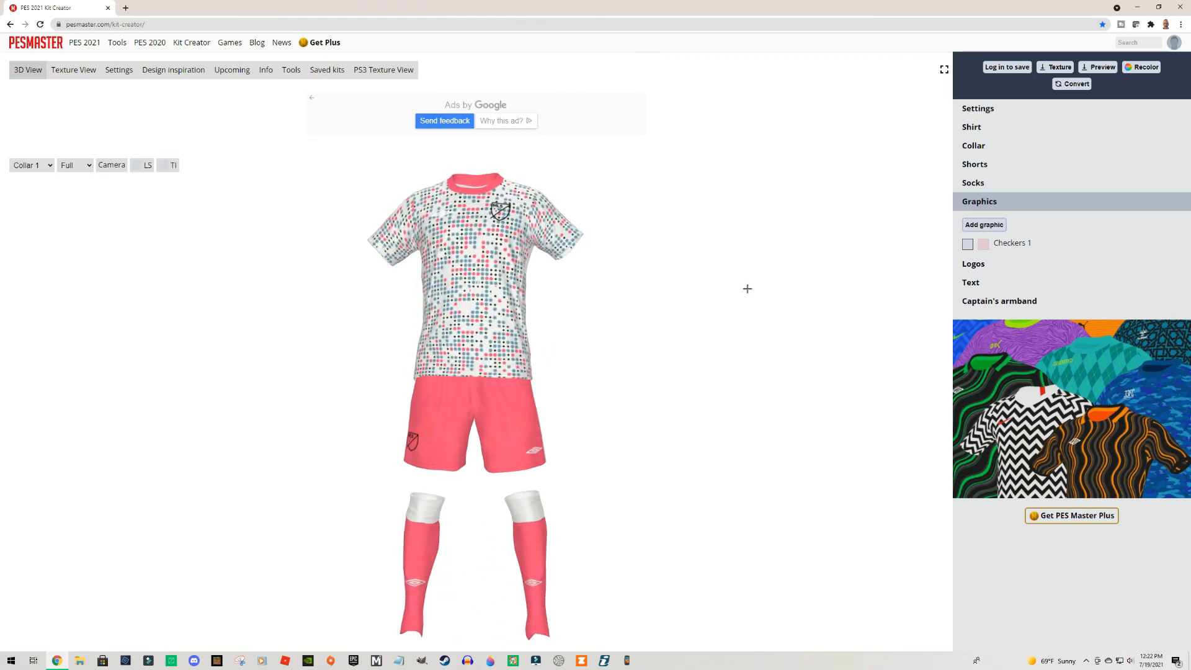
- Look through the library of available graphics for another design, without adding one
click(995, 225)
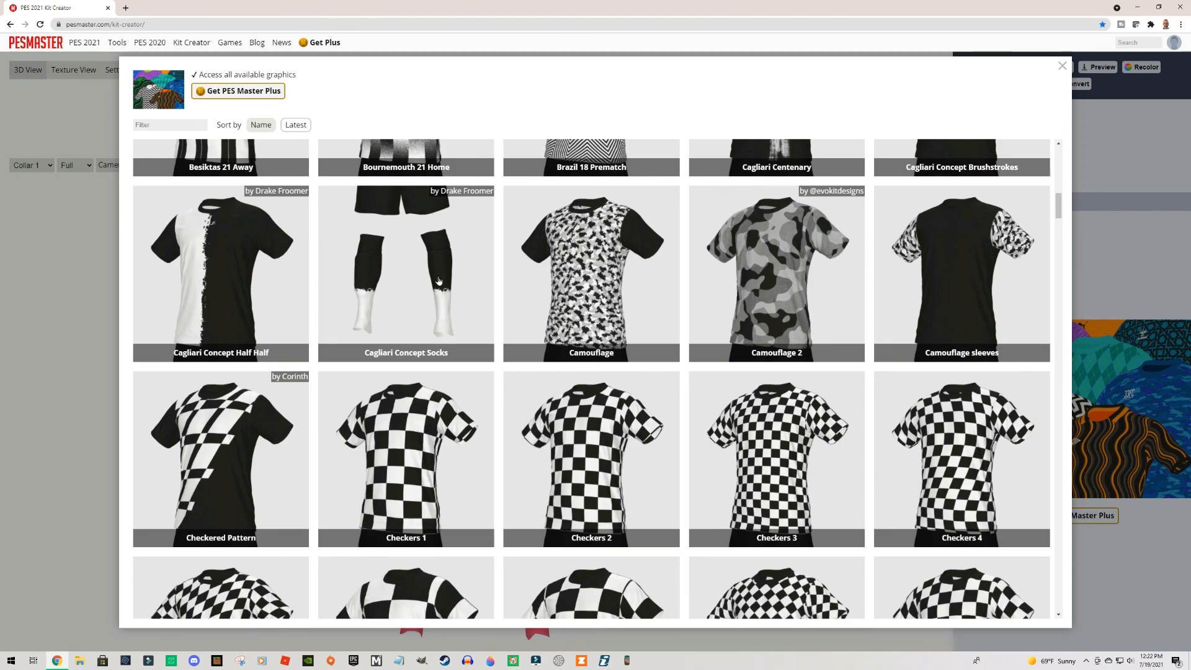
drag(1060, 216, 1057, 244)
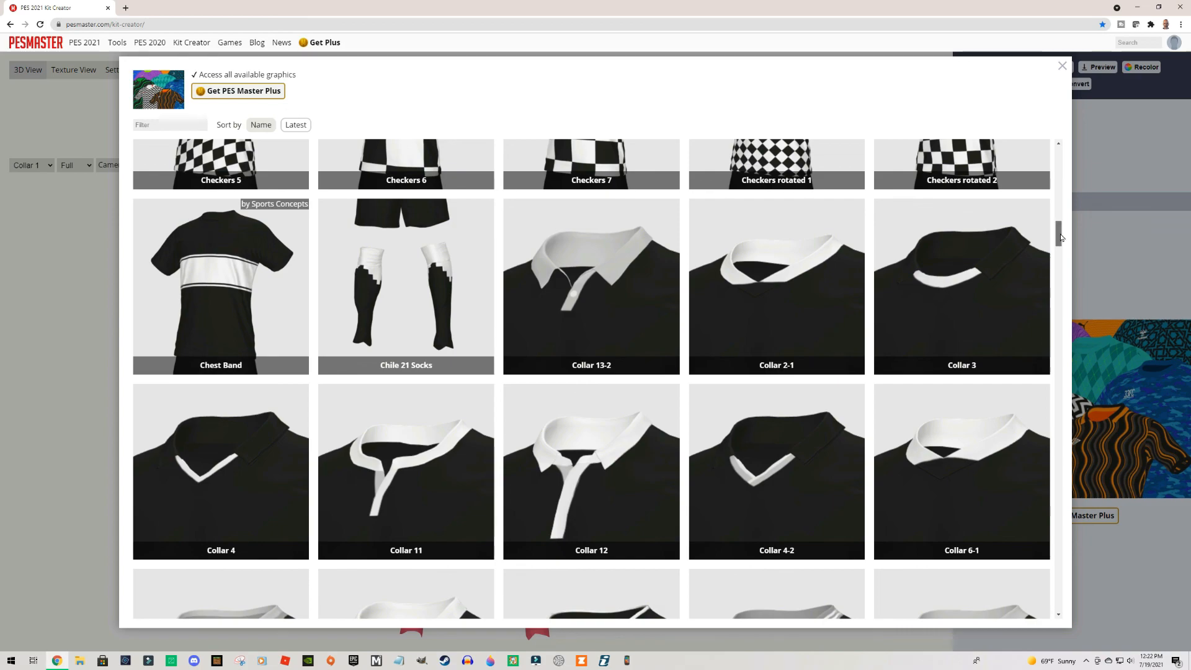
drag(1059, 237, 1043, 397)
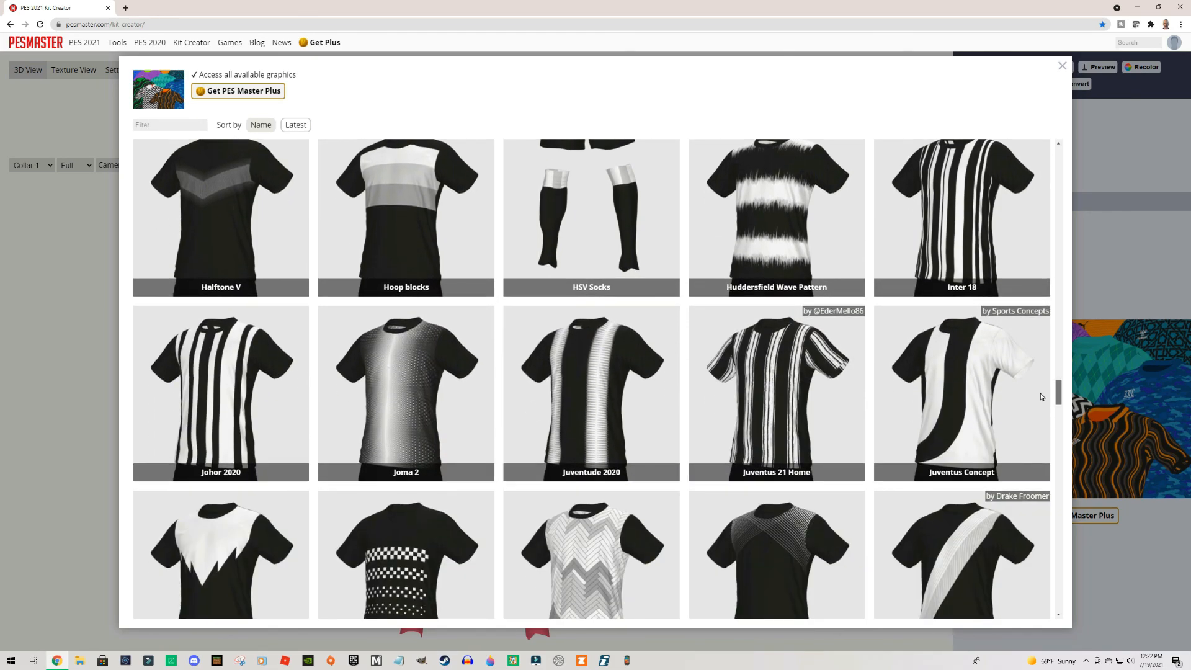
drag(1042, 396, 1035, 505)
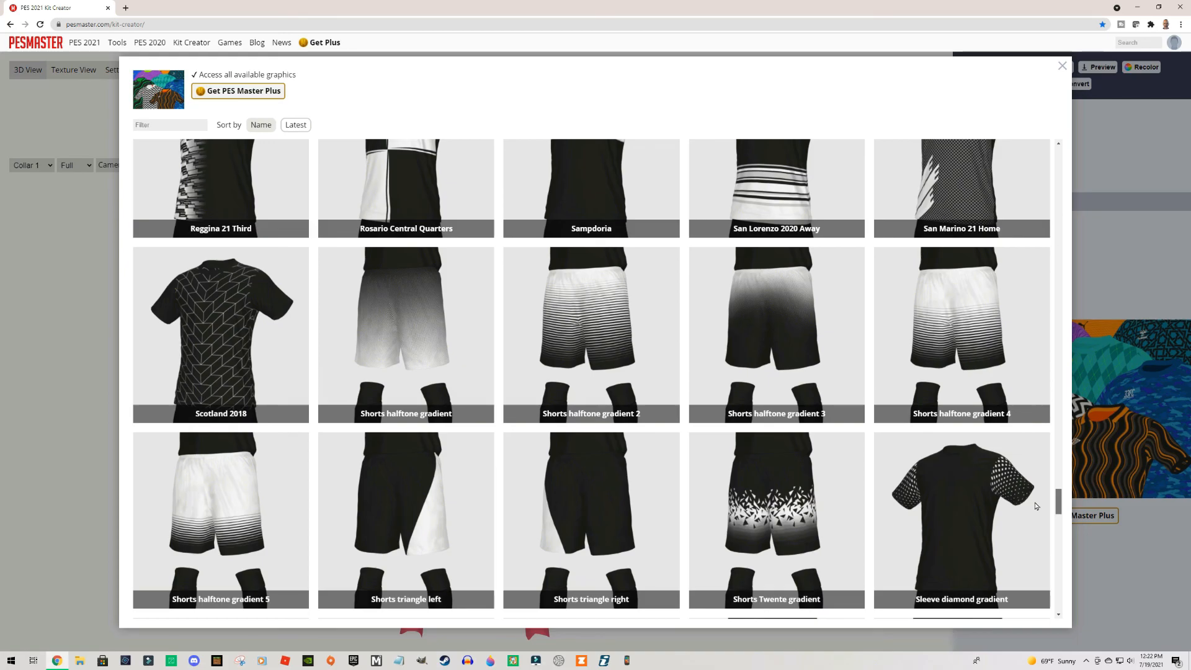
drag(1035, 506, 1033, 130)
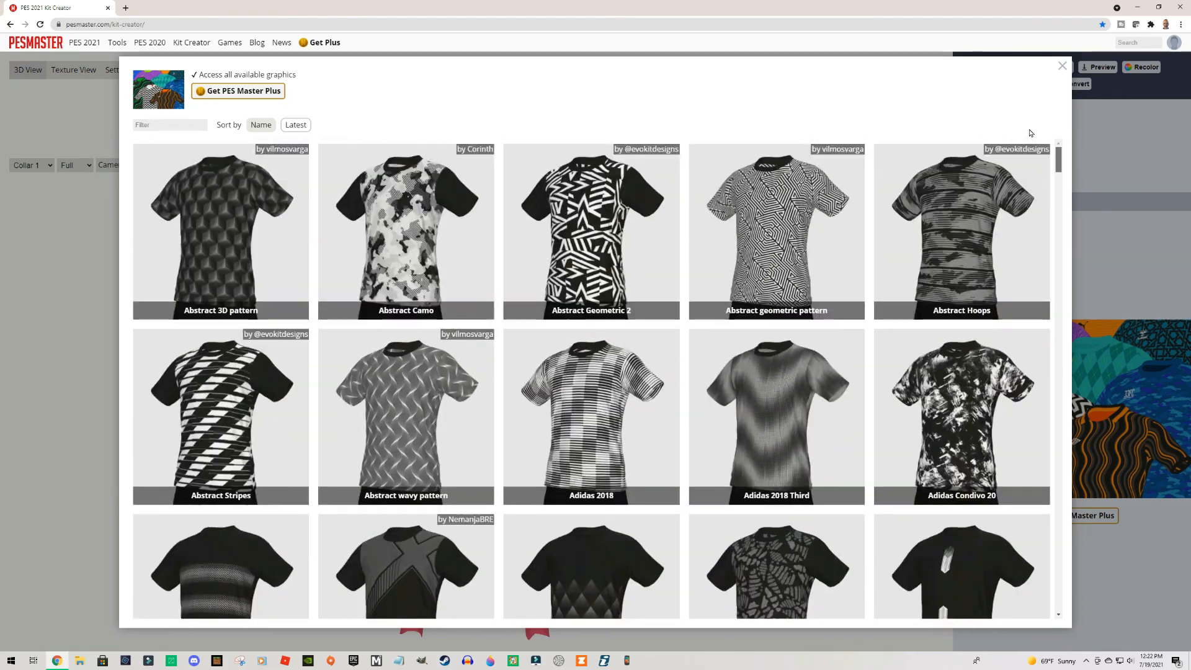
click(1063, 67)
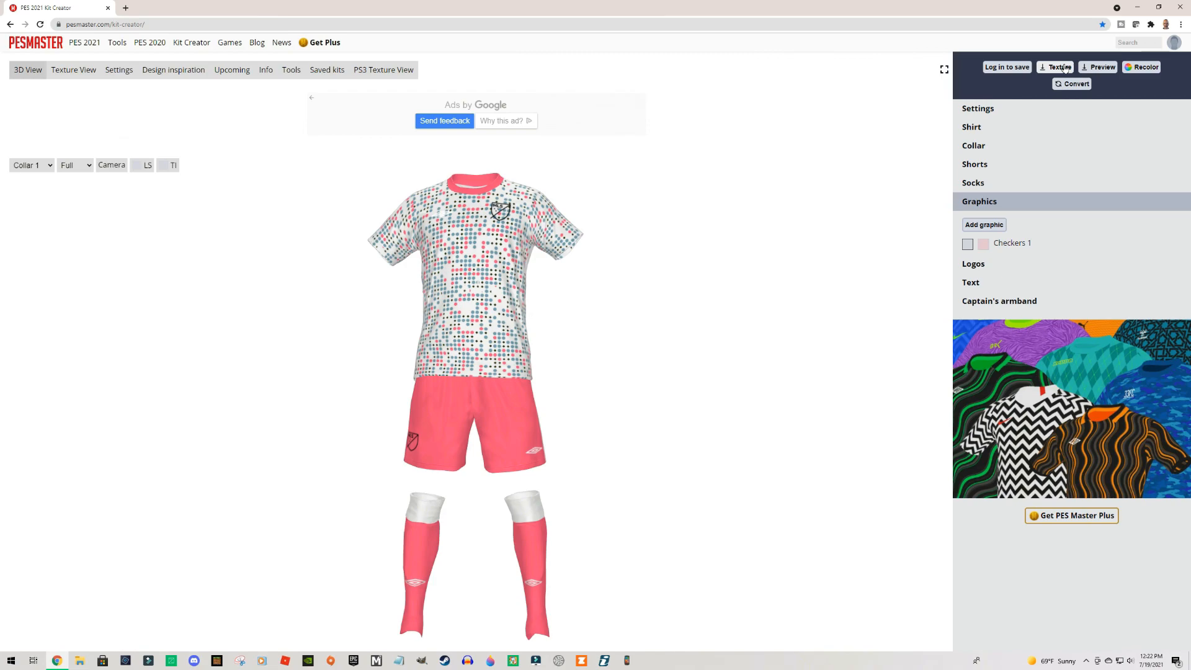
- Change the kit's logo brand to Spalding
click(988, 207)
click(980, 222)
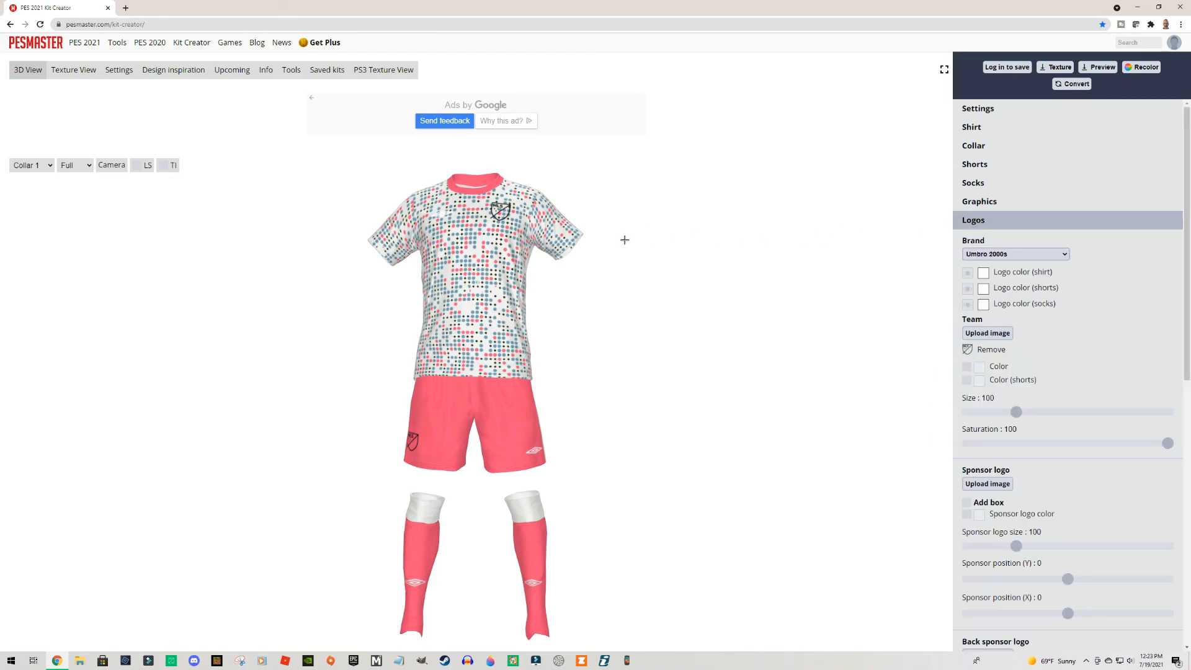
click(1062, 255)
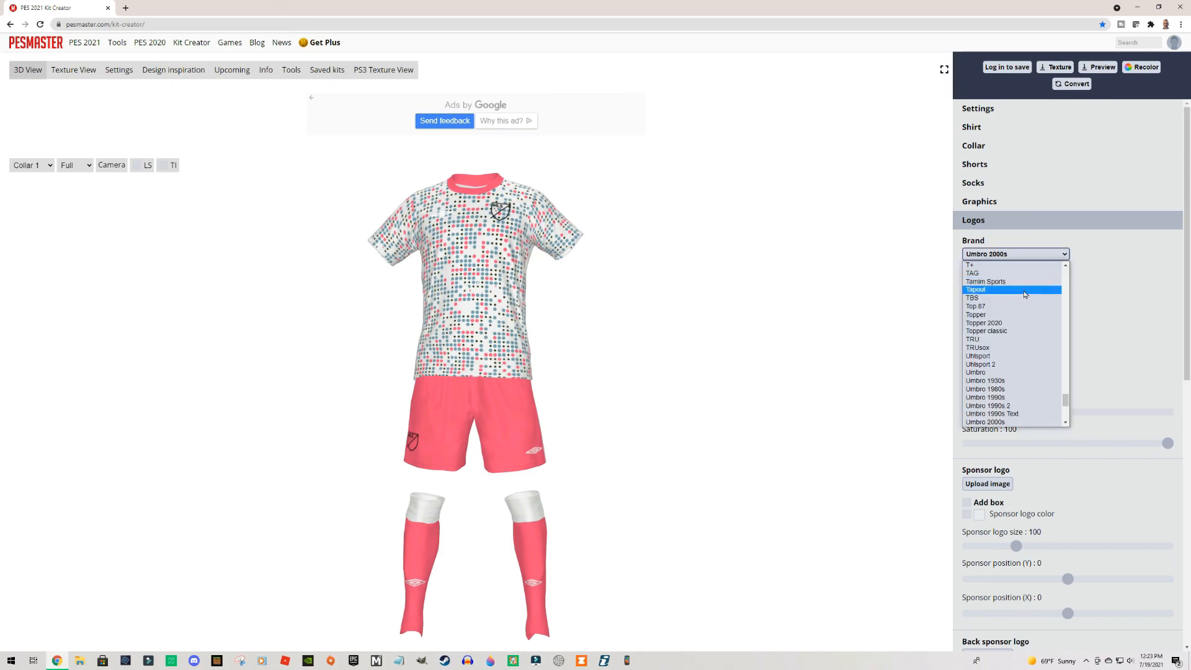
scroll(1018, 304, down, 3)
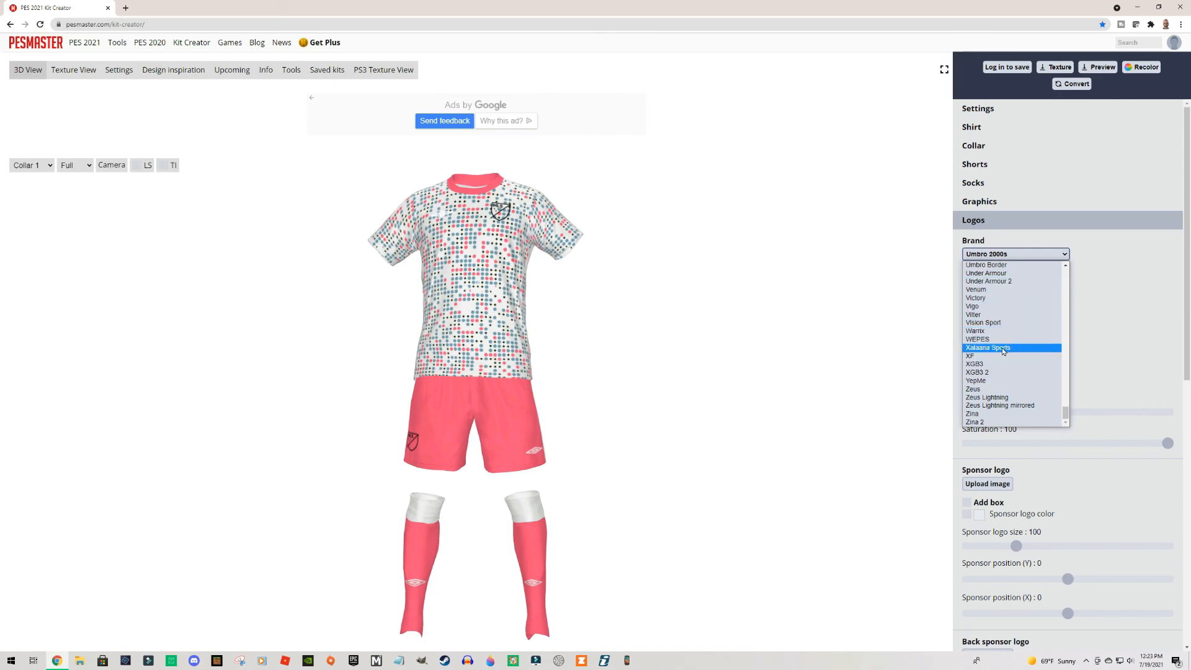
scroll(1006, 341, up, 3)
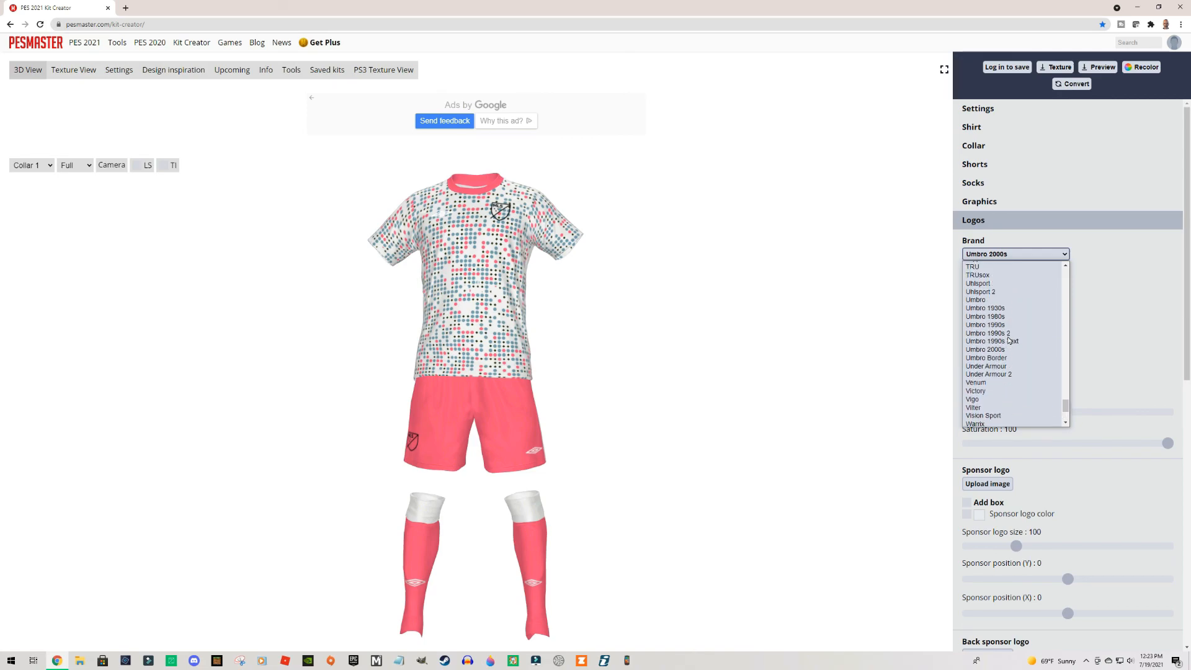
scroll(1015, 303, up, 1)
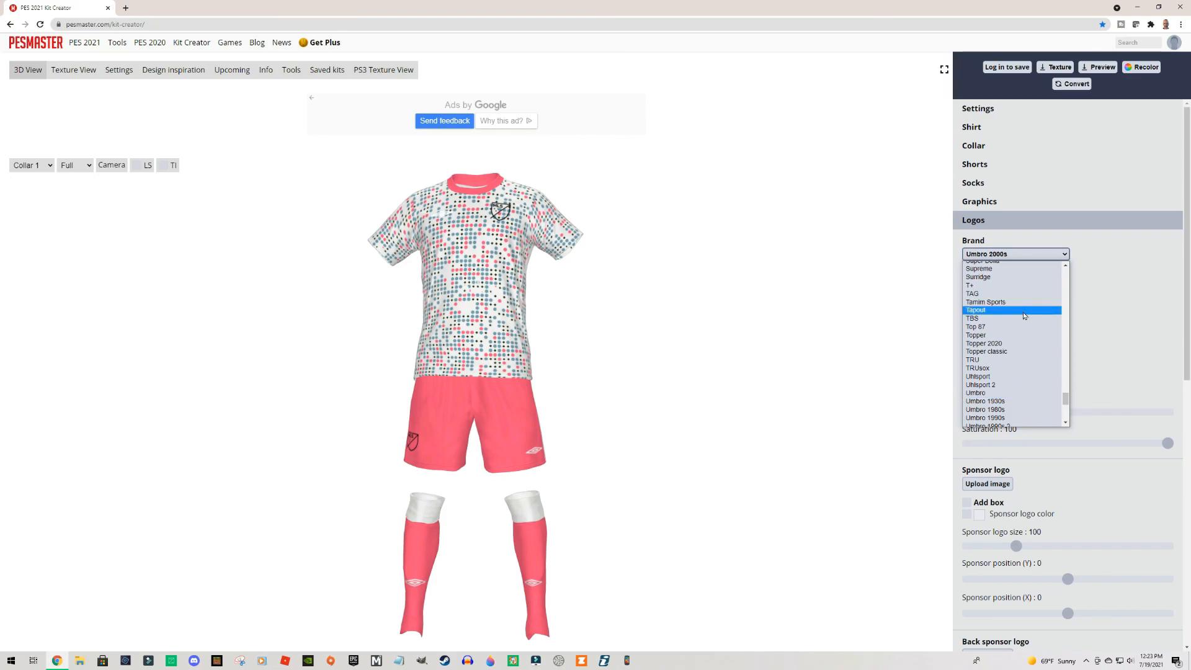
scroll(1023, 315, up, 2)
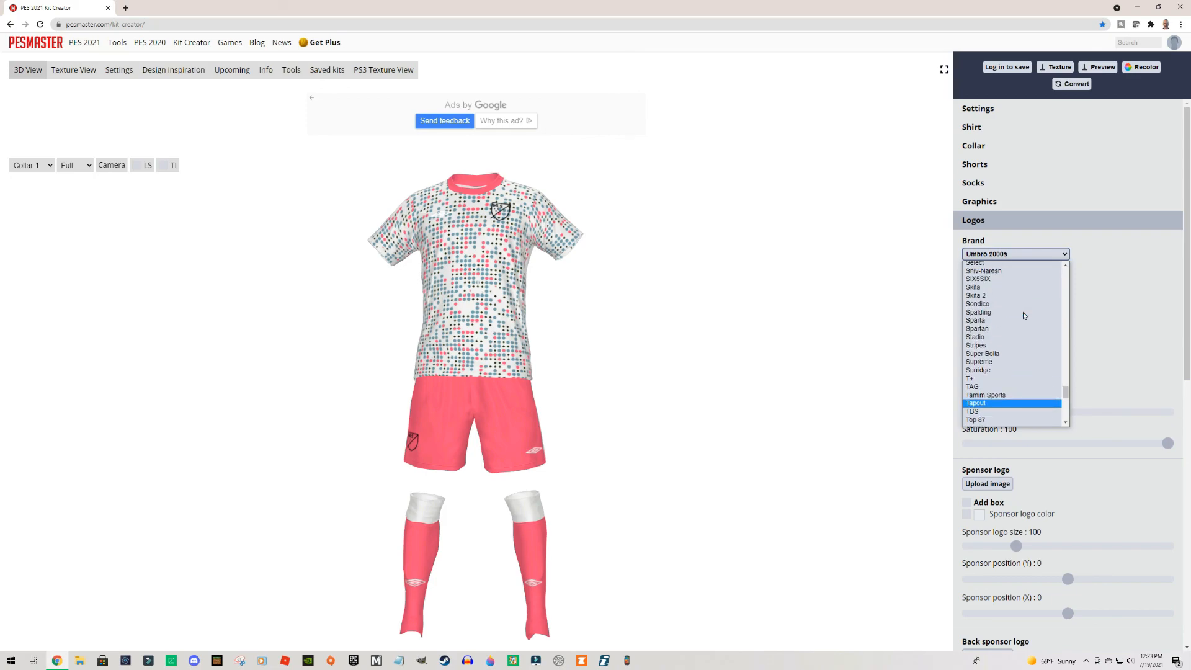
click(986, 314)
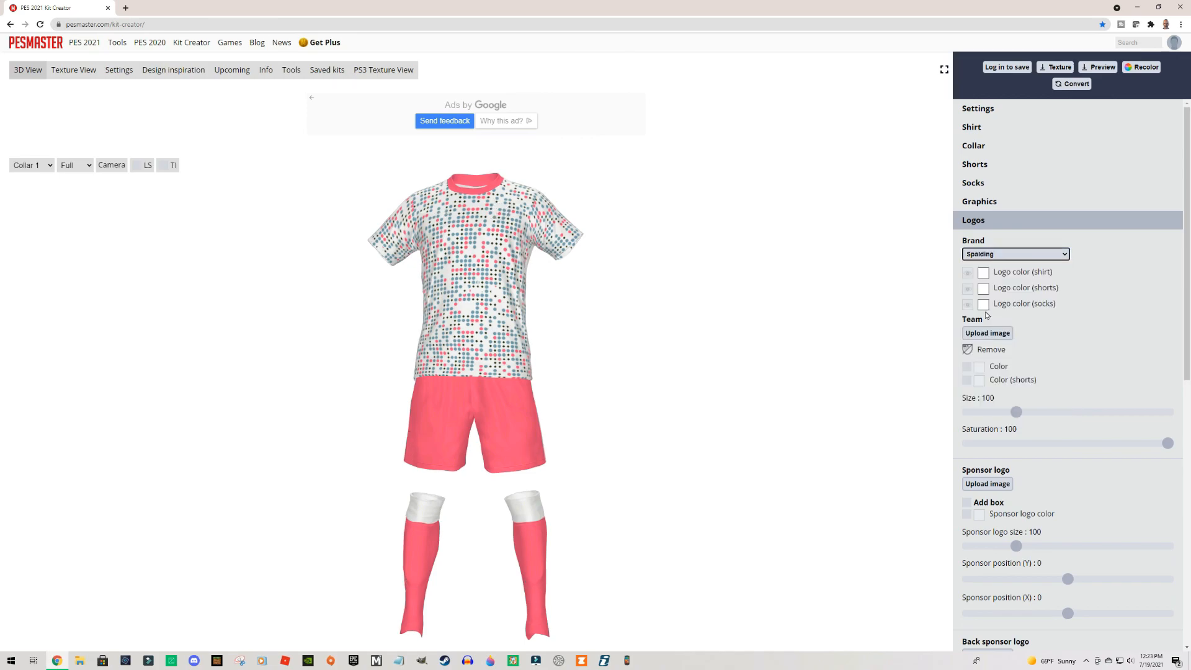
mouse_move(741, 357)
mouse_down()
mouse_move(715, 365)
mouse_move(752, 364)
mouse_move(742, 374)
mouse_move(742, 360)
mouse_move(768, 363)
mouse_move(747, 364)
mouse_up()
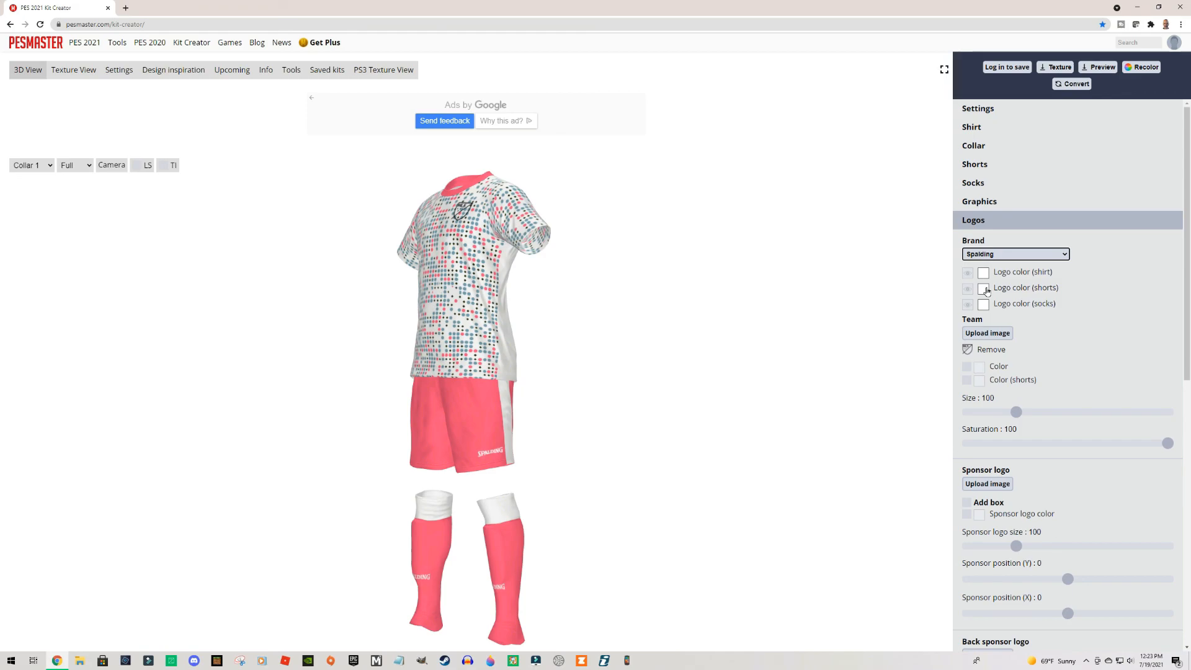
- Recolor the Spalding logo on the shorts yellow
click(984, 289)
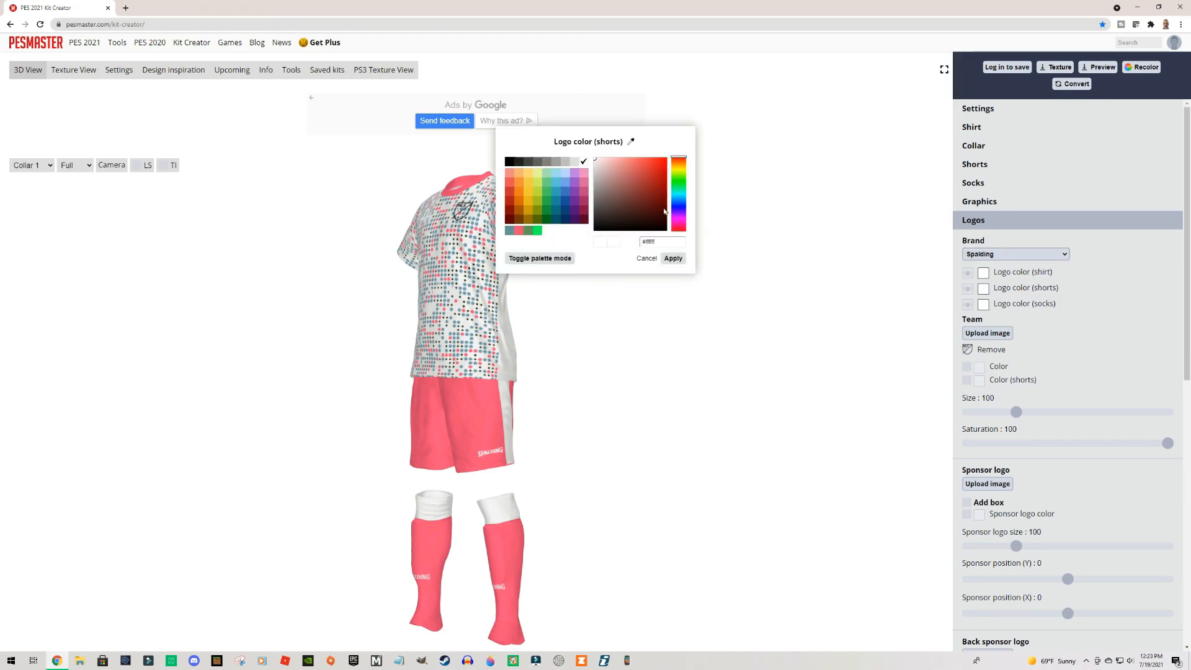
click(528, 181)
click(673, 258)
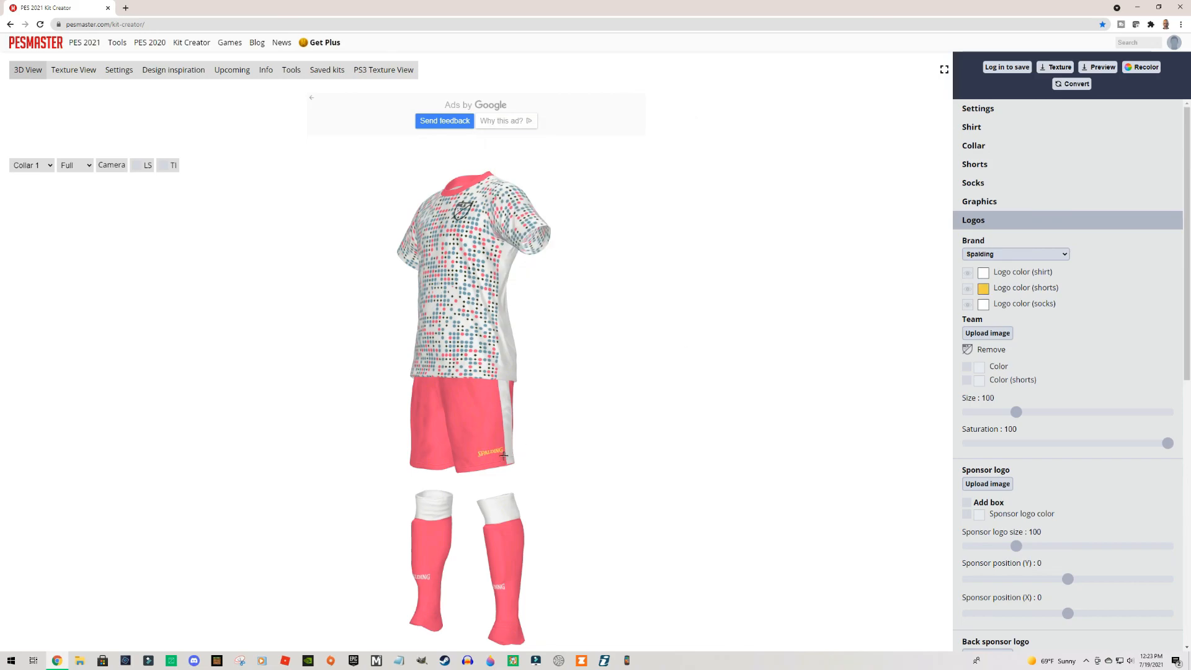
- Set the Spalding logo on the shorts back to white
click(984, 290)
click(586, 162)
click(673, 259)
drag(710, 347, 735, 358)
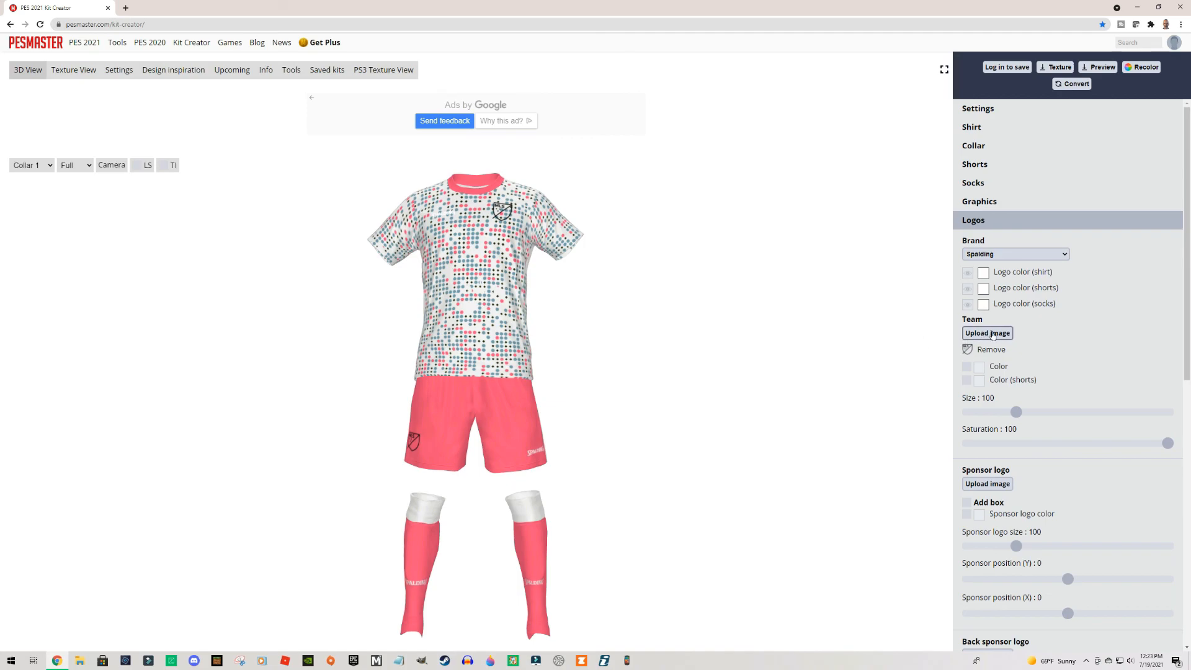
- Enable a custom color for the MLS team logo and set it to blue
click(967, 366)
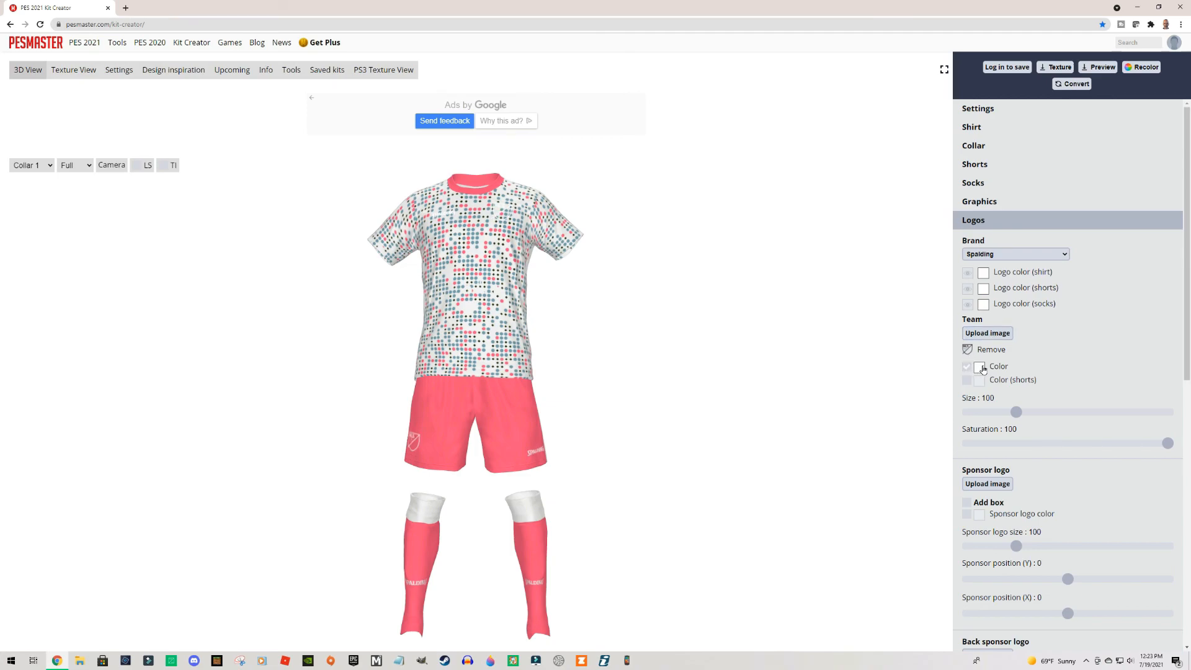
click(979, 367)
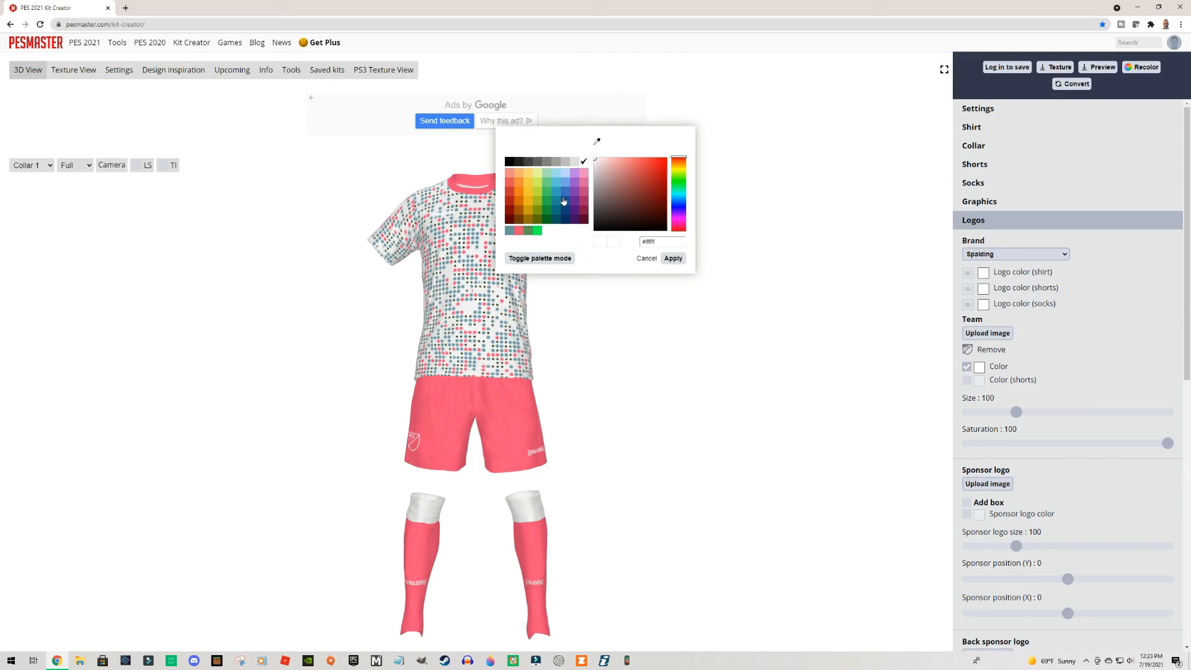
click(567, 196)
click(673, 258)
- Focus the 3D view on the shirt and turn off the team logo's custom color
click(89, 166)
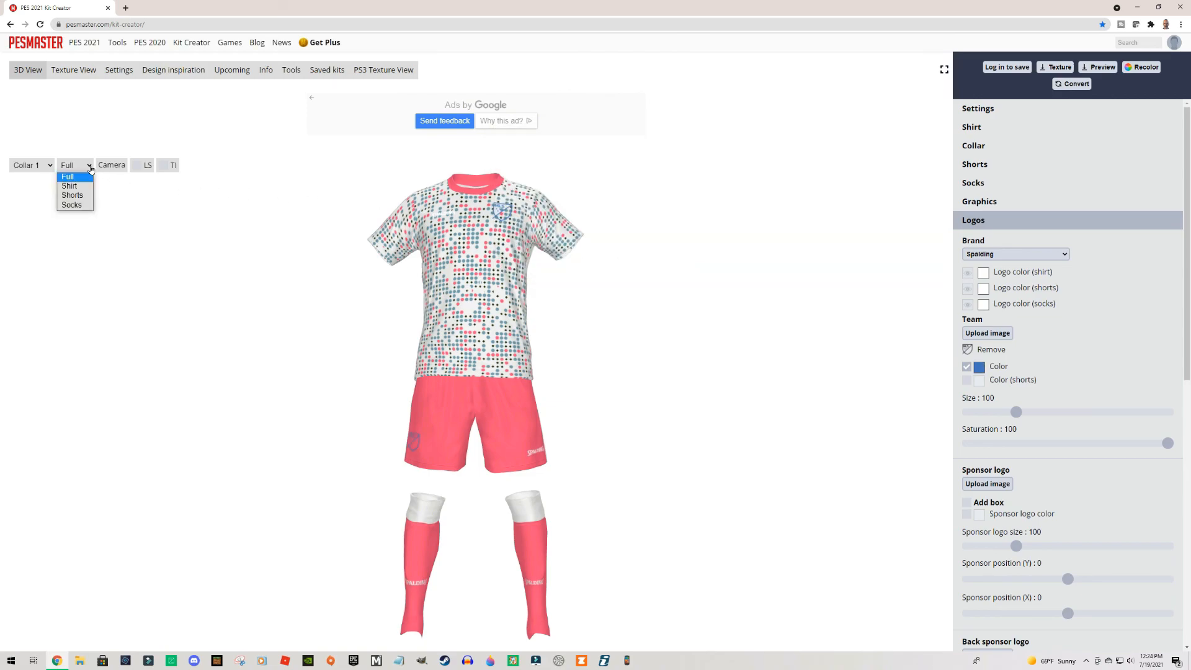
click(69, 186)
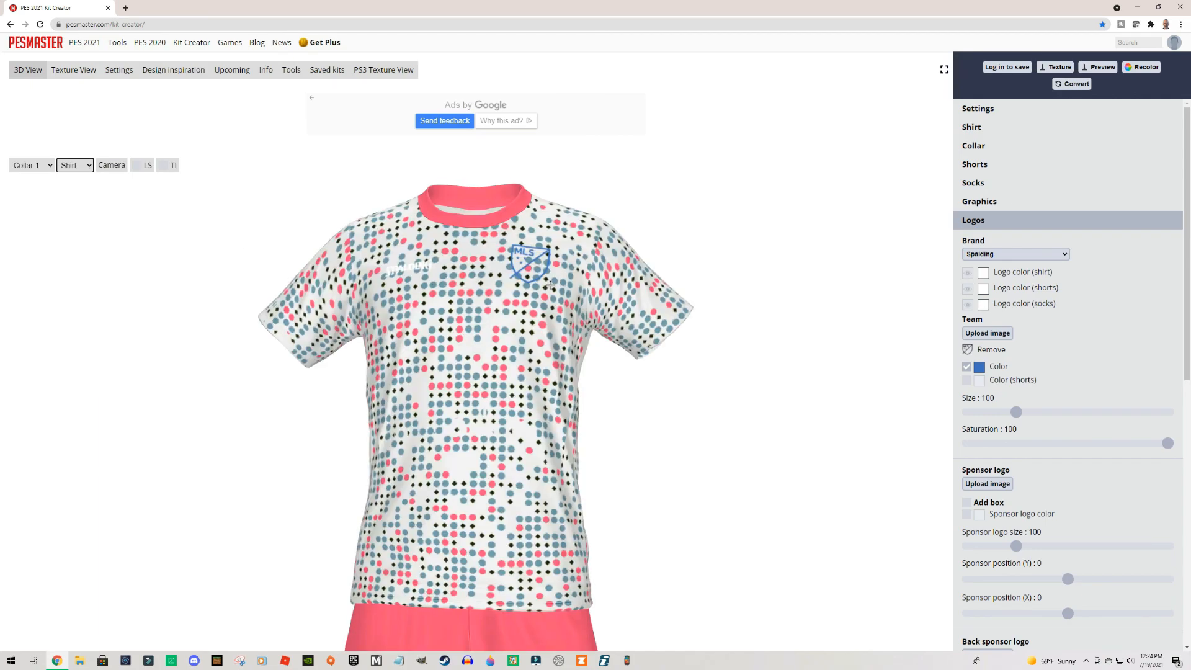
click(967, 367)
click(979, 382)
click(968, 368)
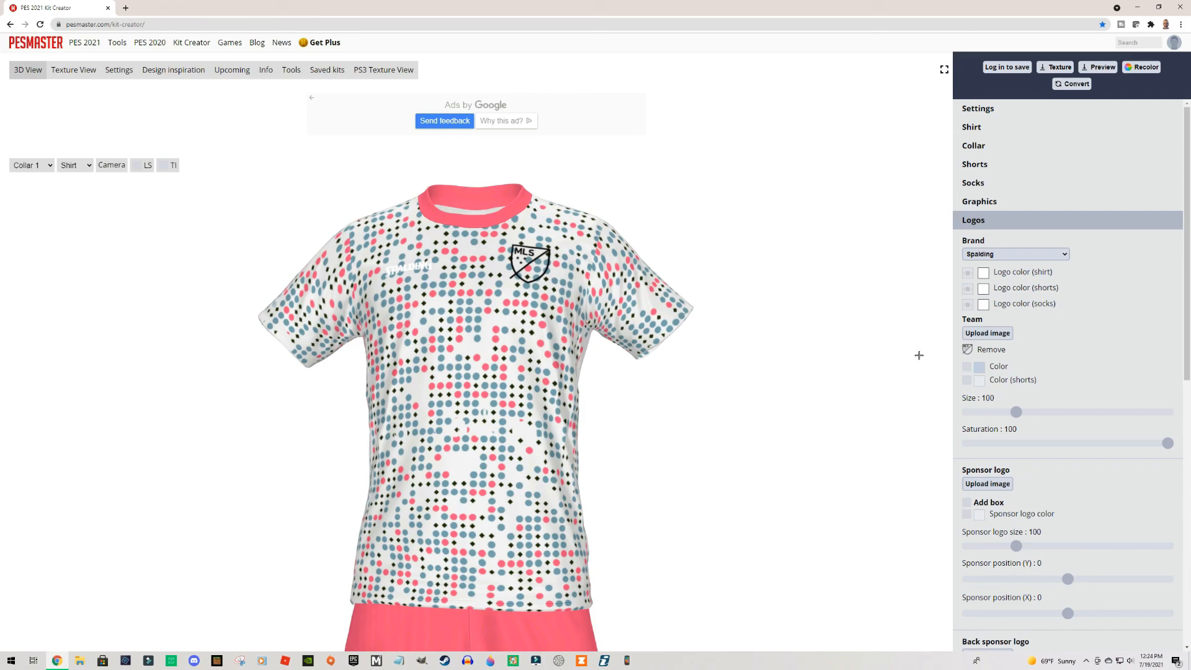
- Replace the team logo with the image 1200px-Burnley_F.C._Logo.svg and show the full kit
click(993, 334)
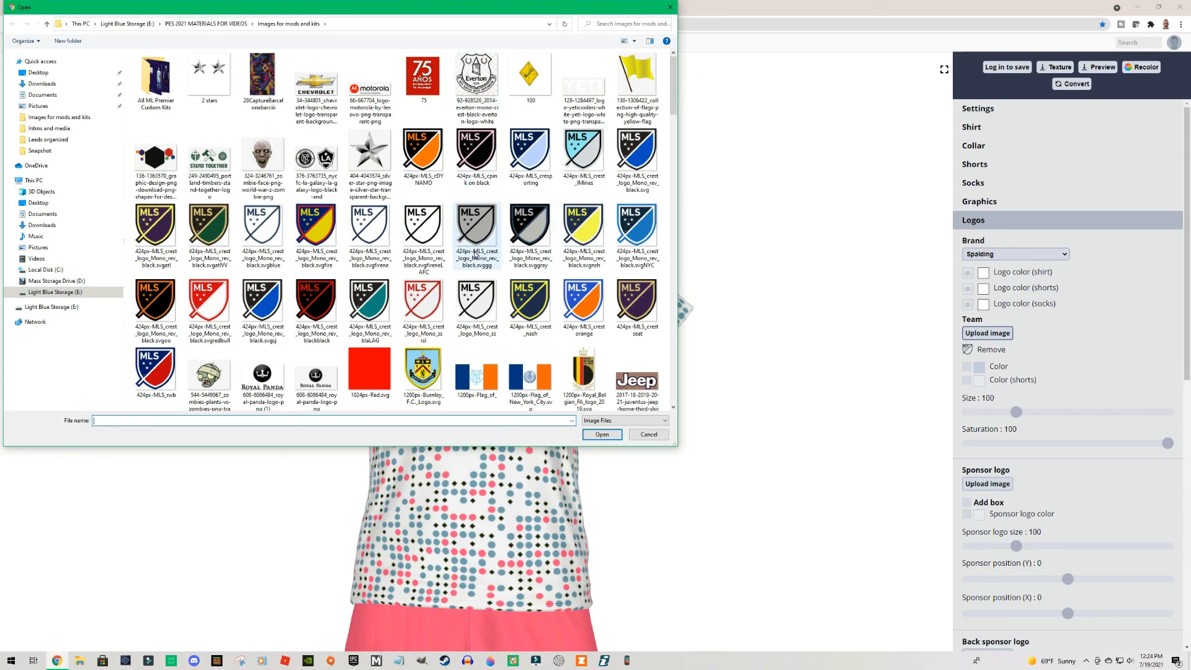
scroll(477, 257, down, 2)
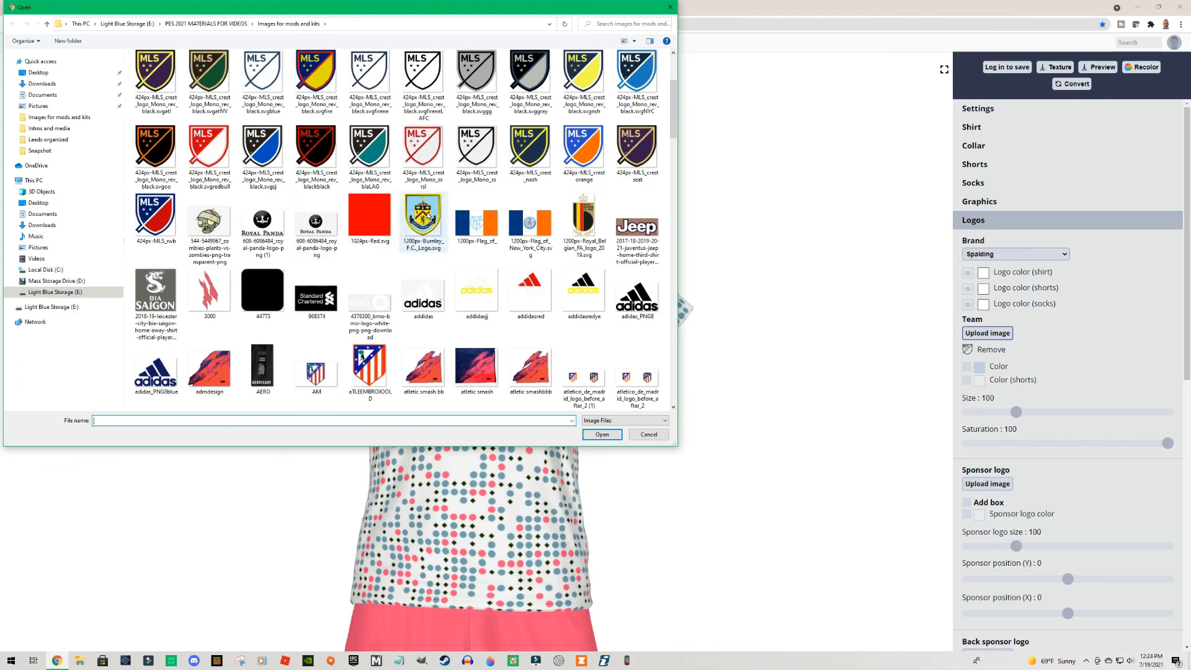
click(428, 216)
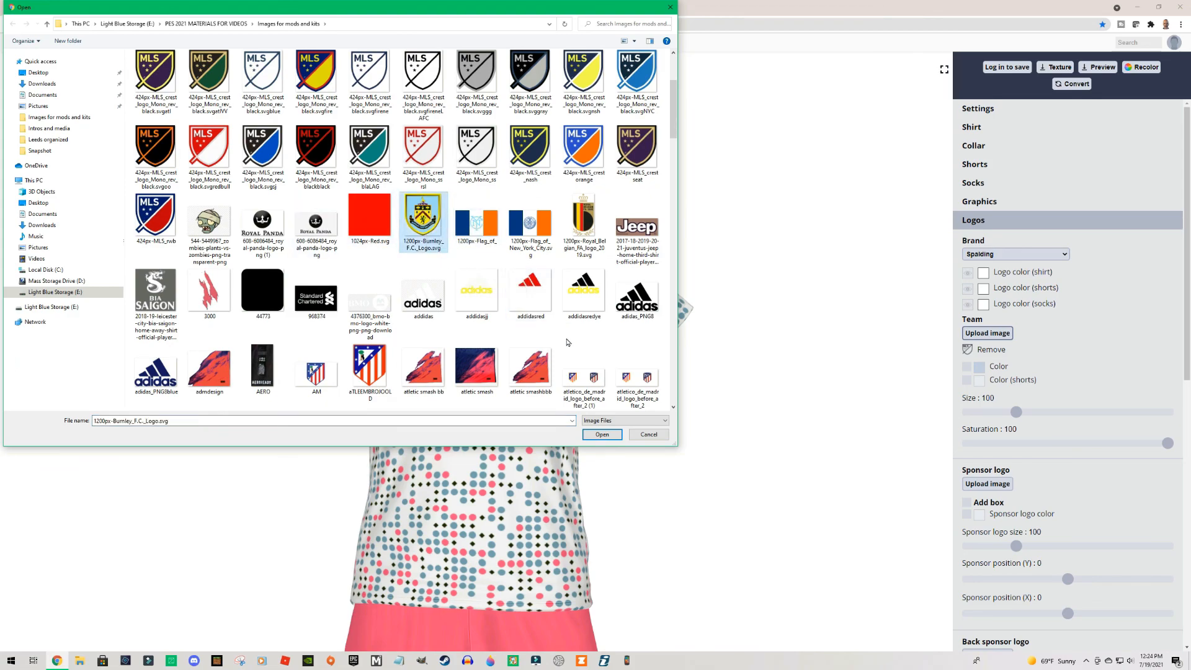
click(599, 436)
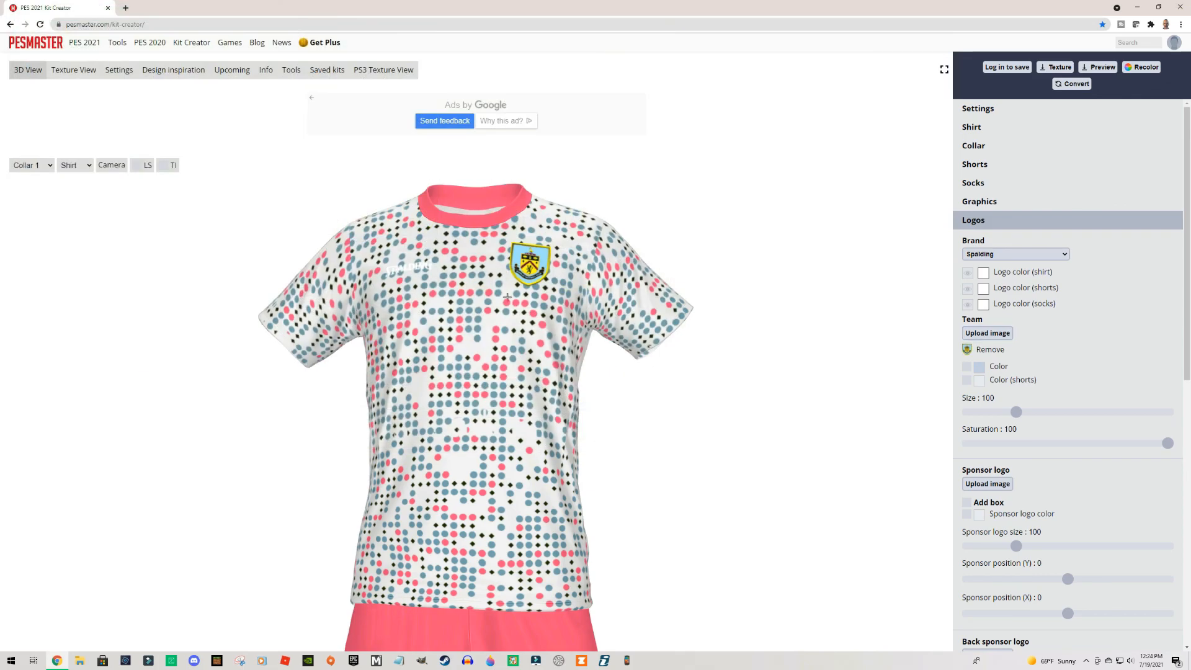
mouse_move(874, 402)
mouse_down()
mouse_move(853, 415)
mouse_move(871, 415)
mouse_up()
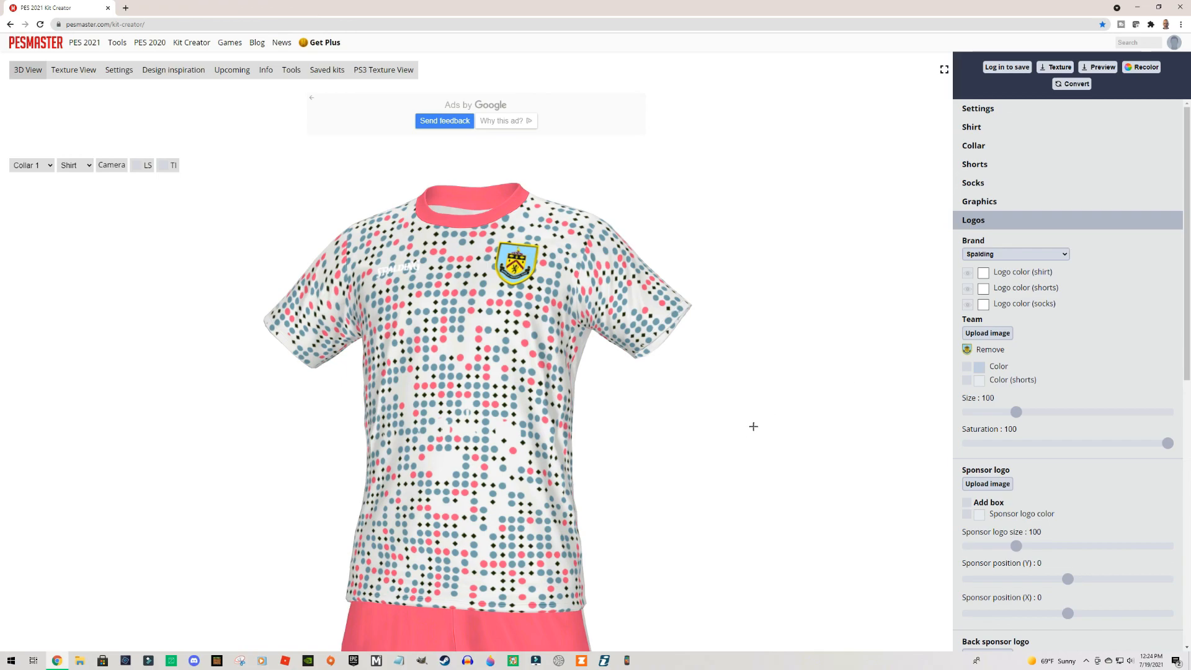
click(88, 166)
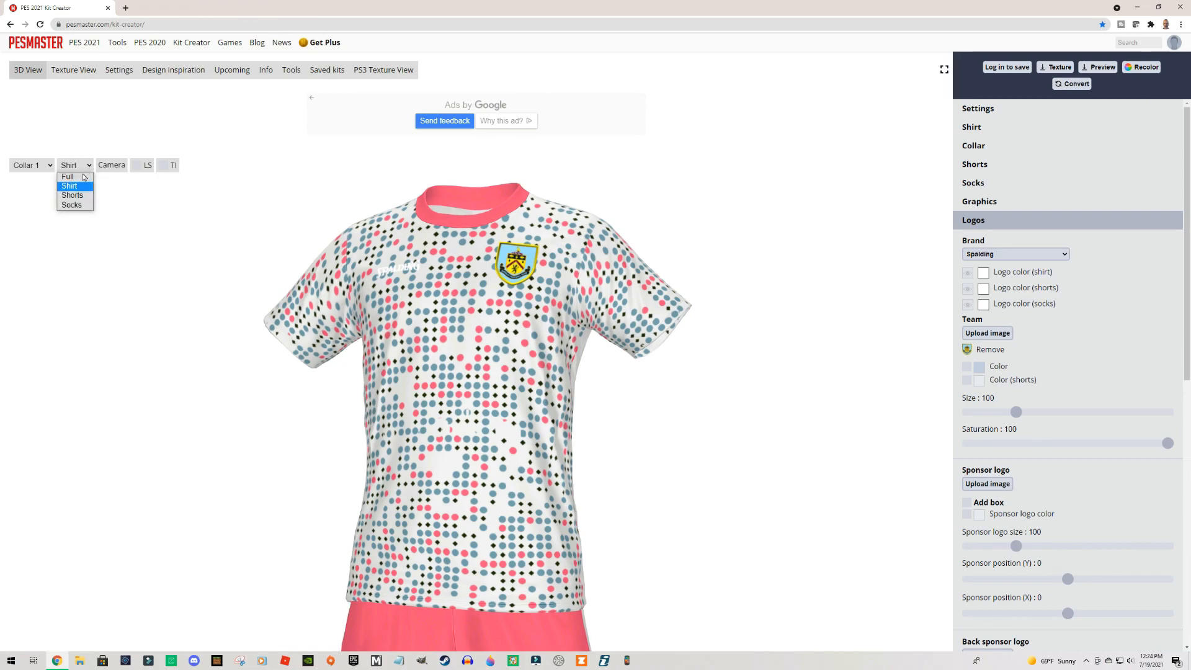
click(87, 176)
mouse_move(618, 382)
mouse_down()
mouse_move(642, 380)
mouse_move(616, 389)
mouse_up()
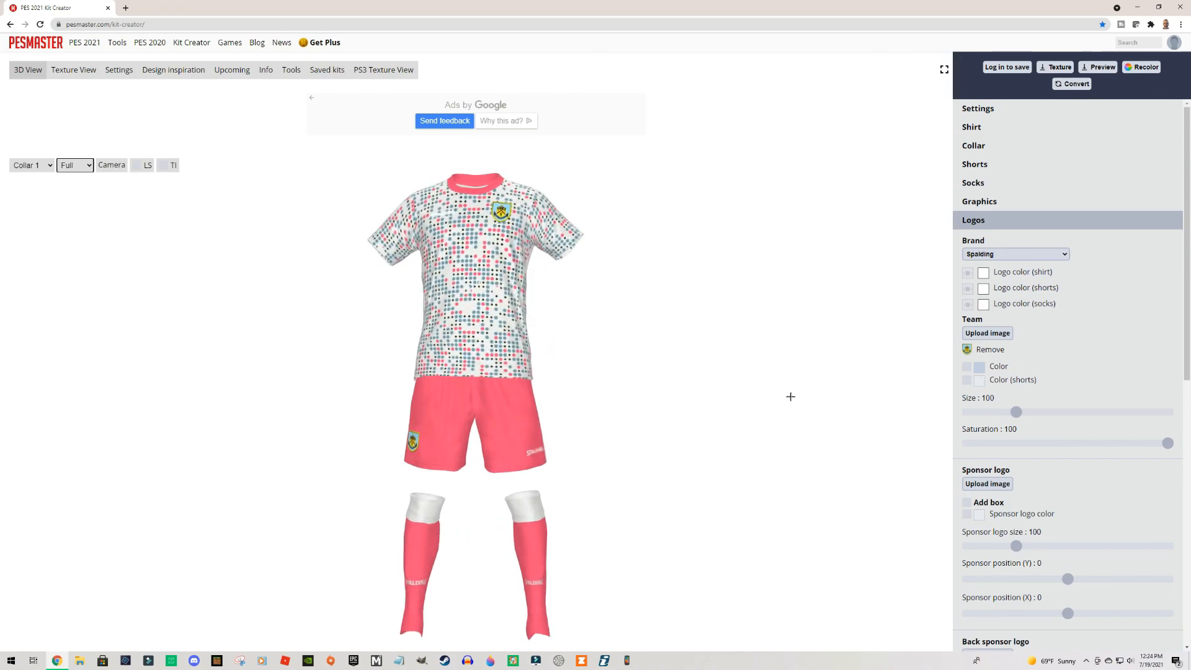
- Reduce the team logo's saturation to 29, judging it with the 3D view focused on the shirt
mouse_move(1018, 414)
mouse_down()
mouse_move(1084, 415)
mouse_move(1019, 428)
mouse_up()
drag(1170, 444, 1035, 451)
click(89, 166)
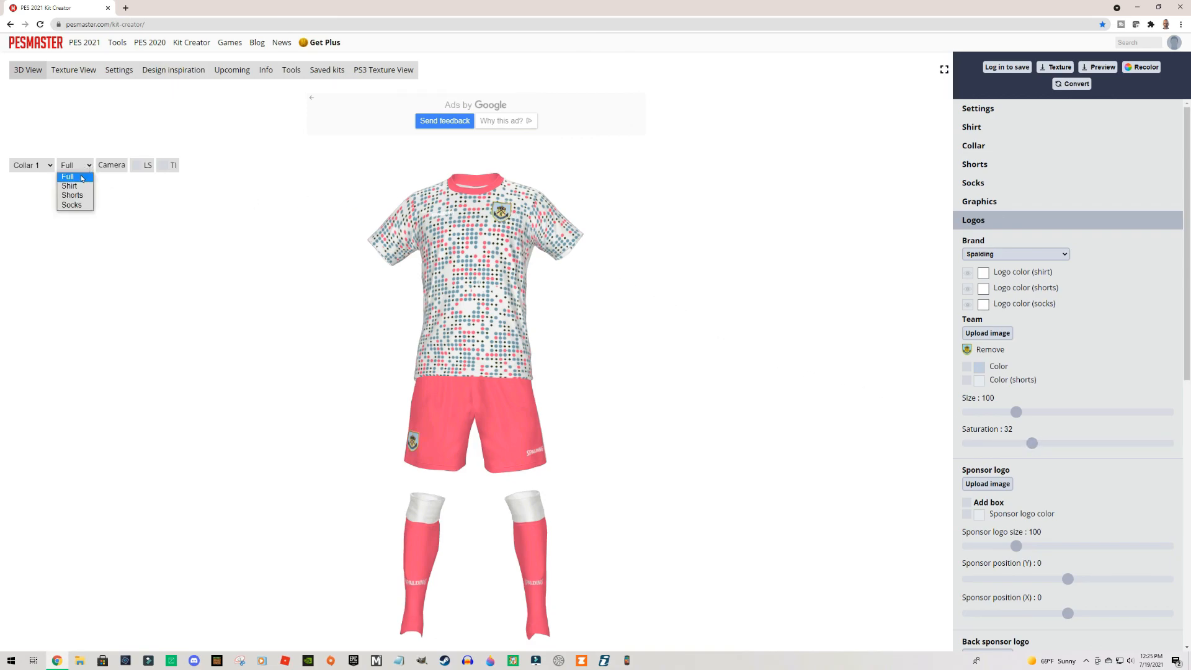
click(88, 192)
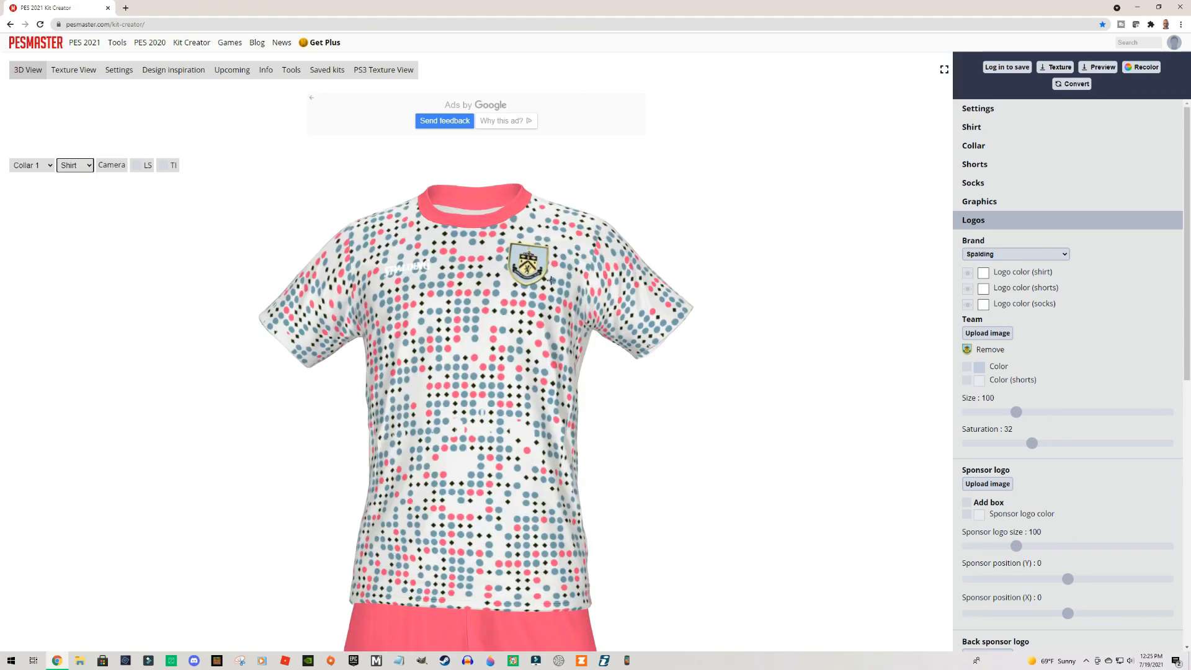
drag(1032, 444, 992, 450)
drag(991, 444, 1027, 457)
mouse_move(785, 408)
mouse_down()
mouse_move(765, 410)
mouse_move(793, 414)
mouse_move(784, 420)
mouse_up()
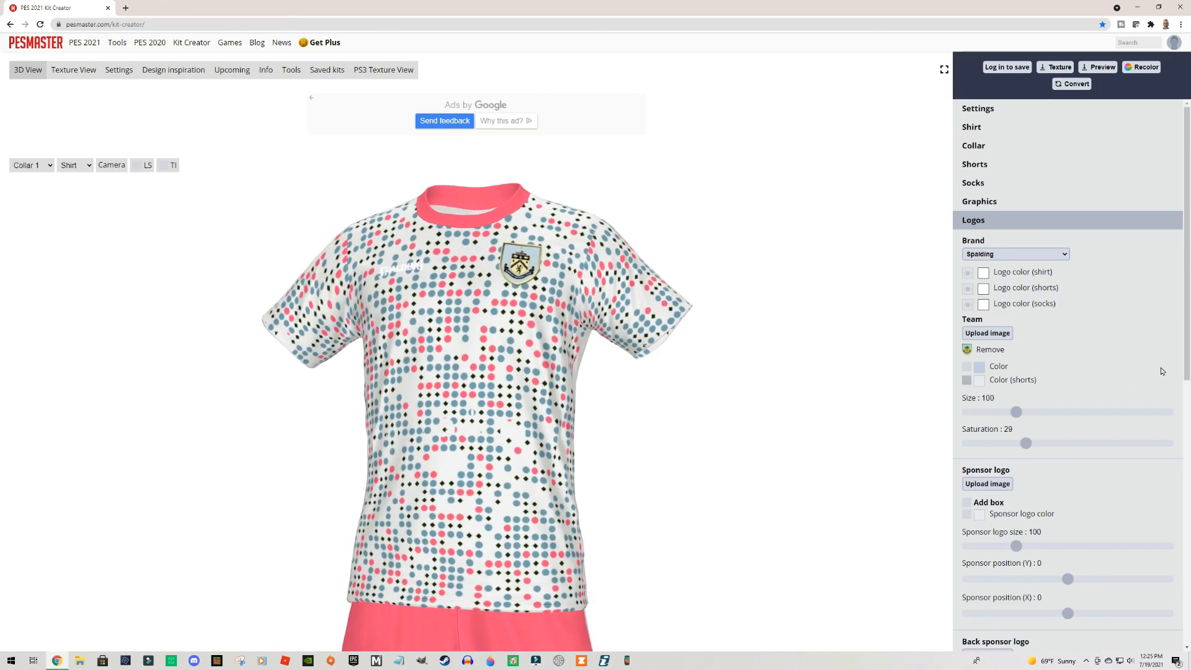
- Recolor the Spalding logo on the shirt black
scroll(1187, 334, down, 2)
scroll(1187, 333, down, 3)
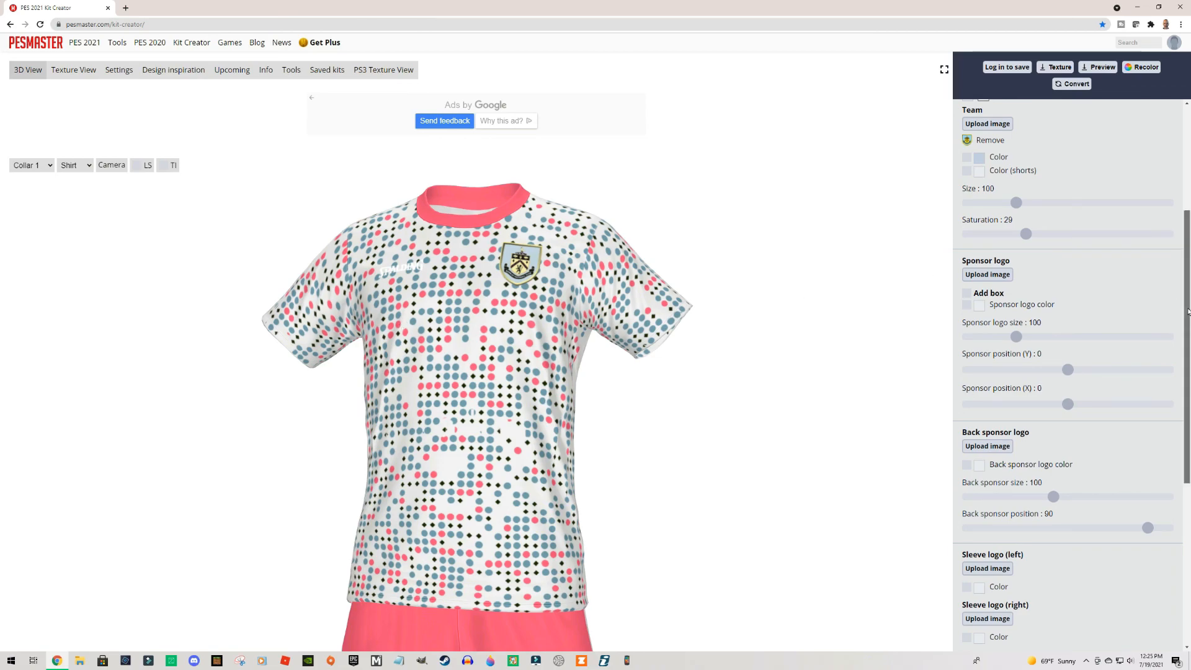
scroll(1188, 311, up, 3)
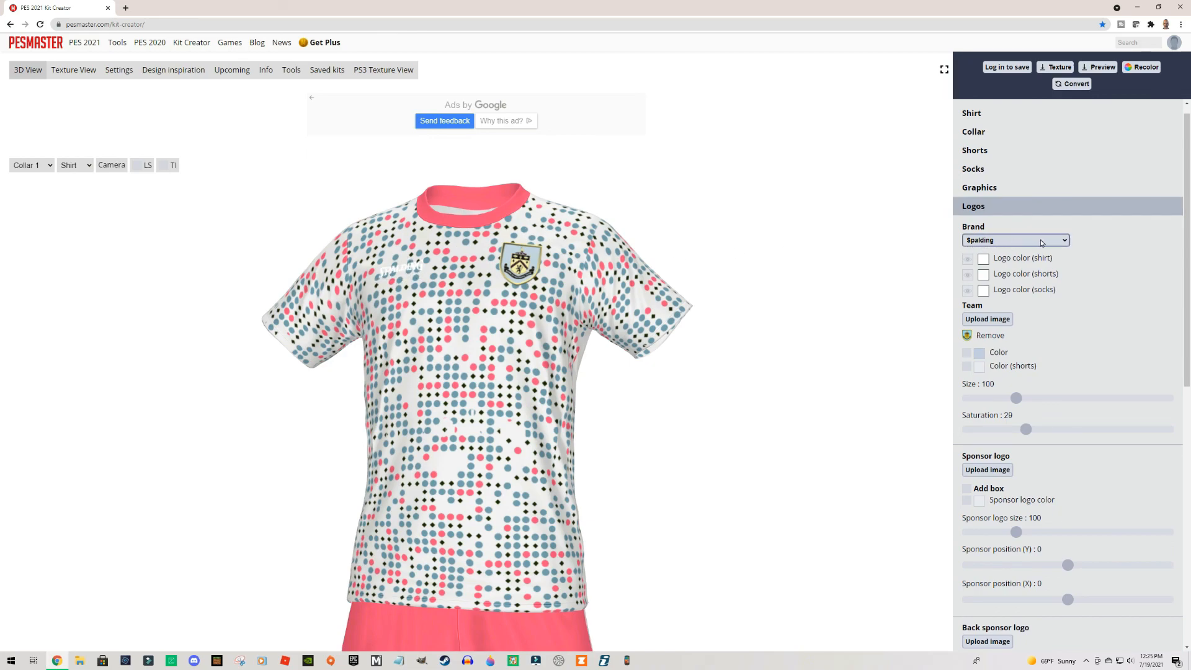
click(986, 260)
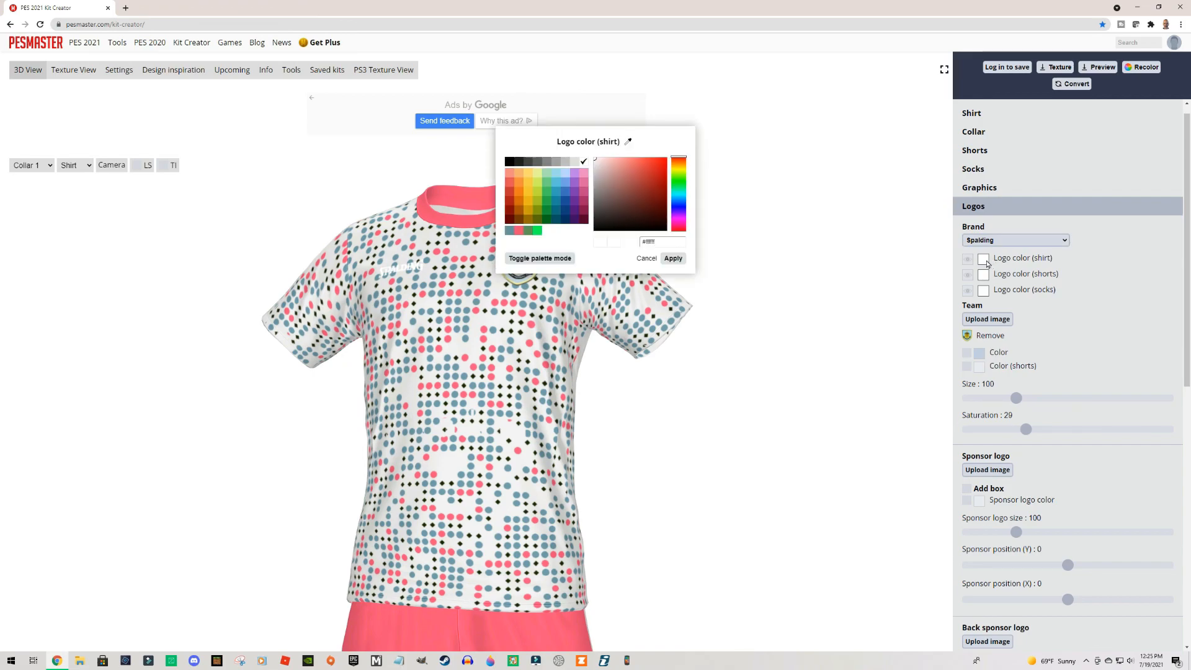
click(509, 162)
click(673, 258)
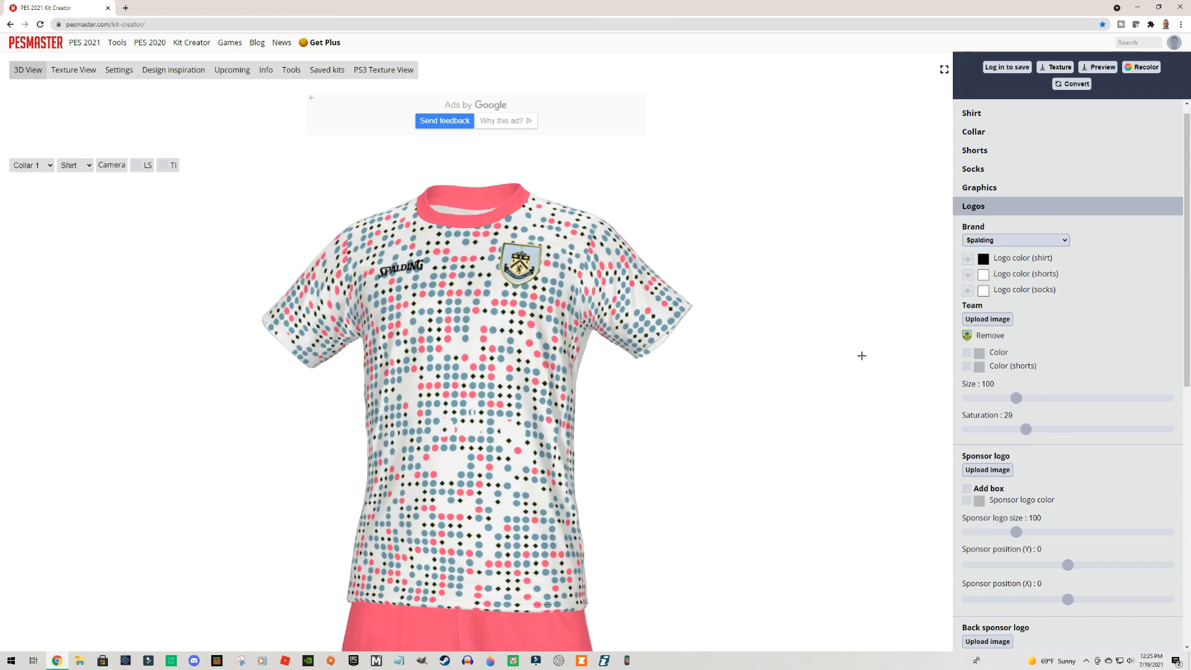
- Show the full kit and recolor the Spalding logo on the shorts black
click(92, 166)
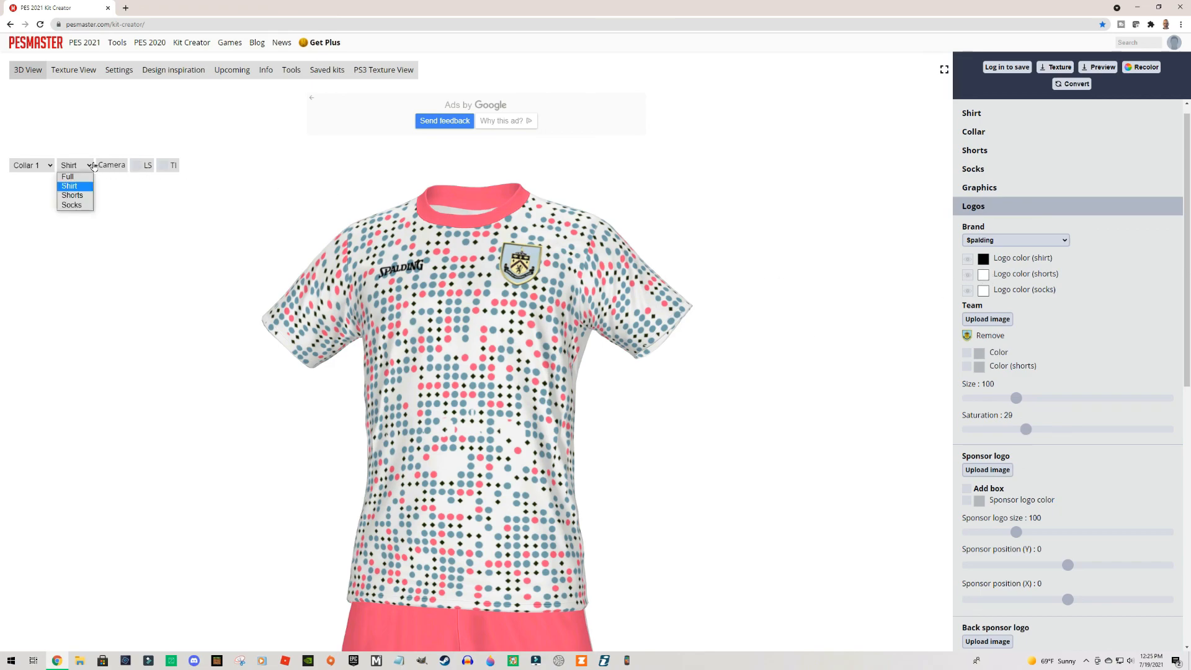
click(86, 180)
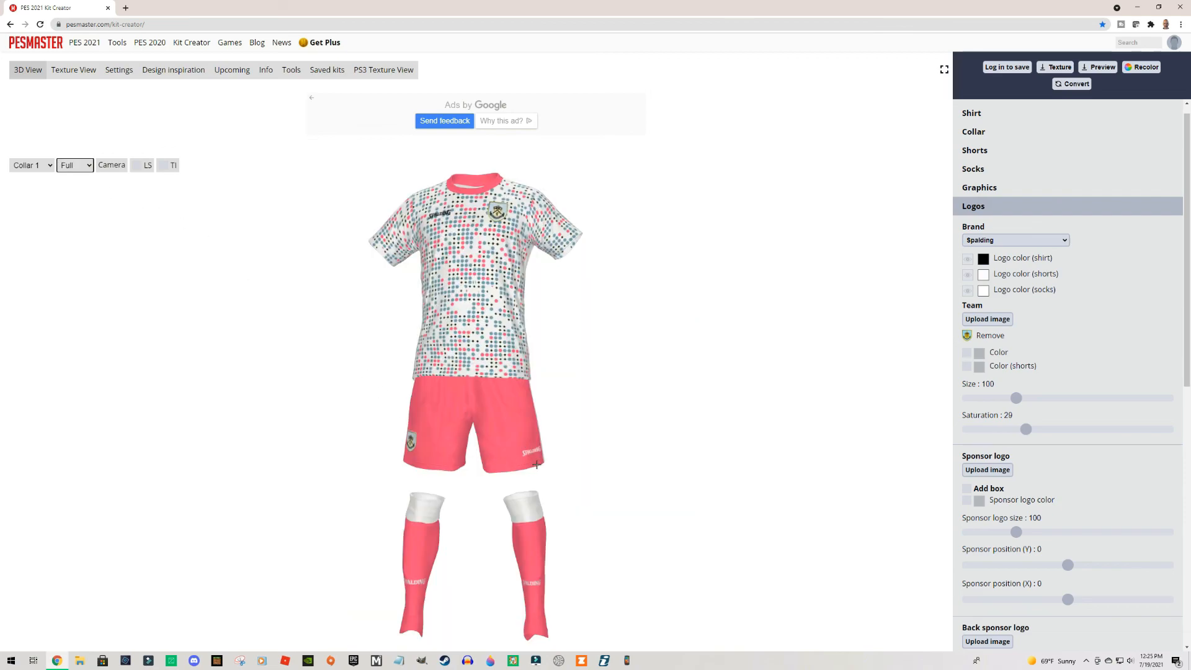
mouse_move(762, 385)
mouse_down()
mouse_move(741, 399)
mouse_move(758, 401)
mouse_up()
click(983, 274)
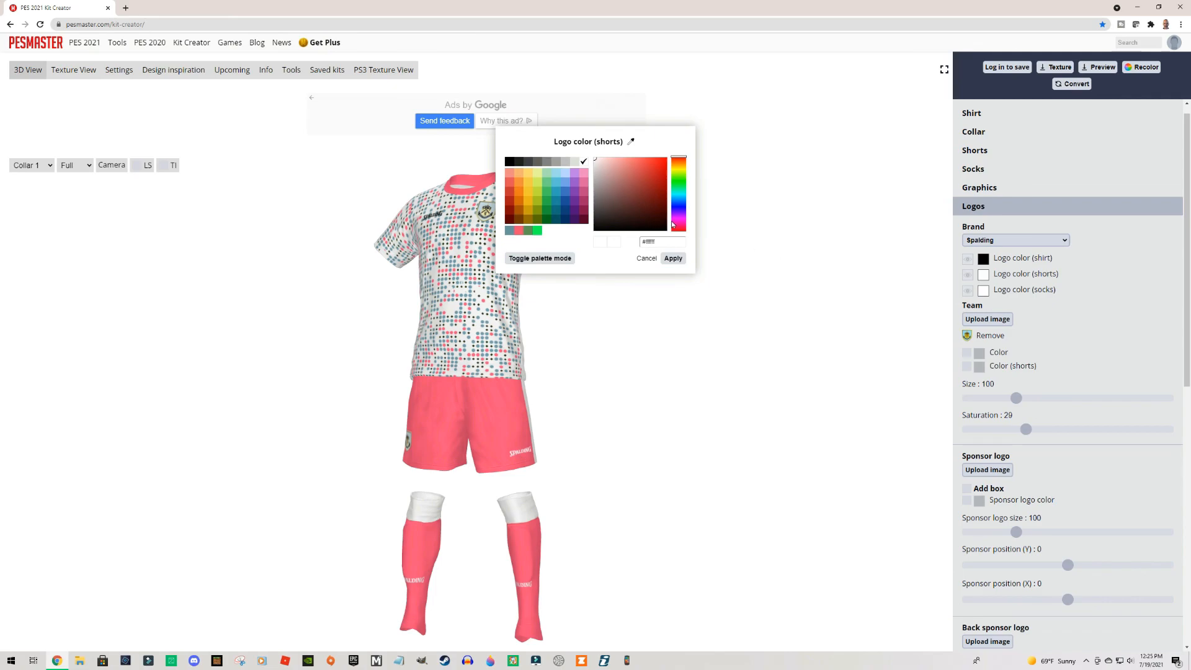
click(510, 162)
click(673, 258)
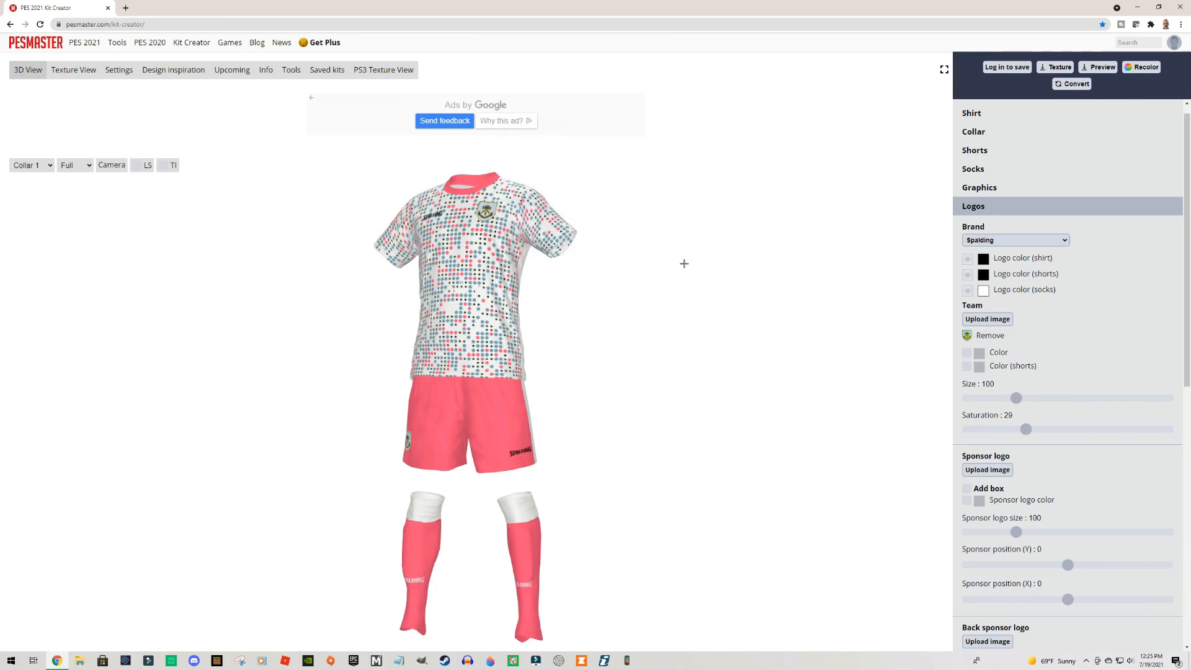
- Change the Spalding logo on the shorts from black back to white
drag(696, 284, 731, 275)
click(978, 276)
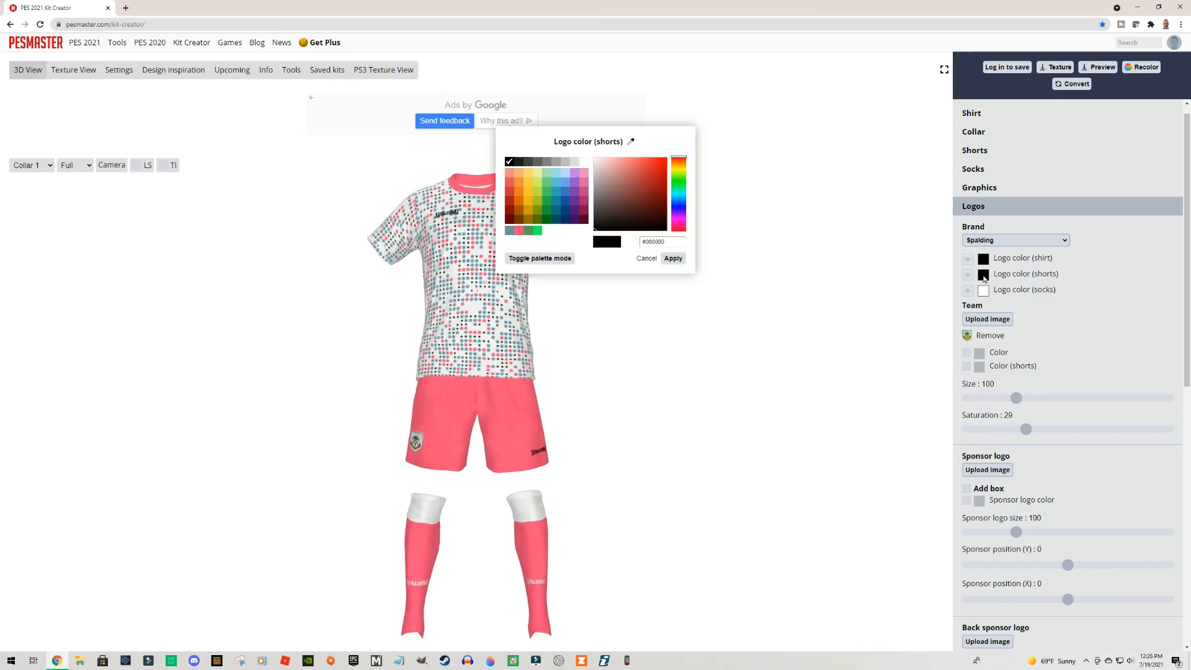
click(588, 163)
click(673, 258)
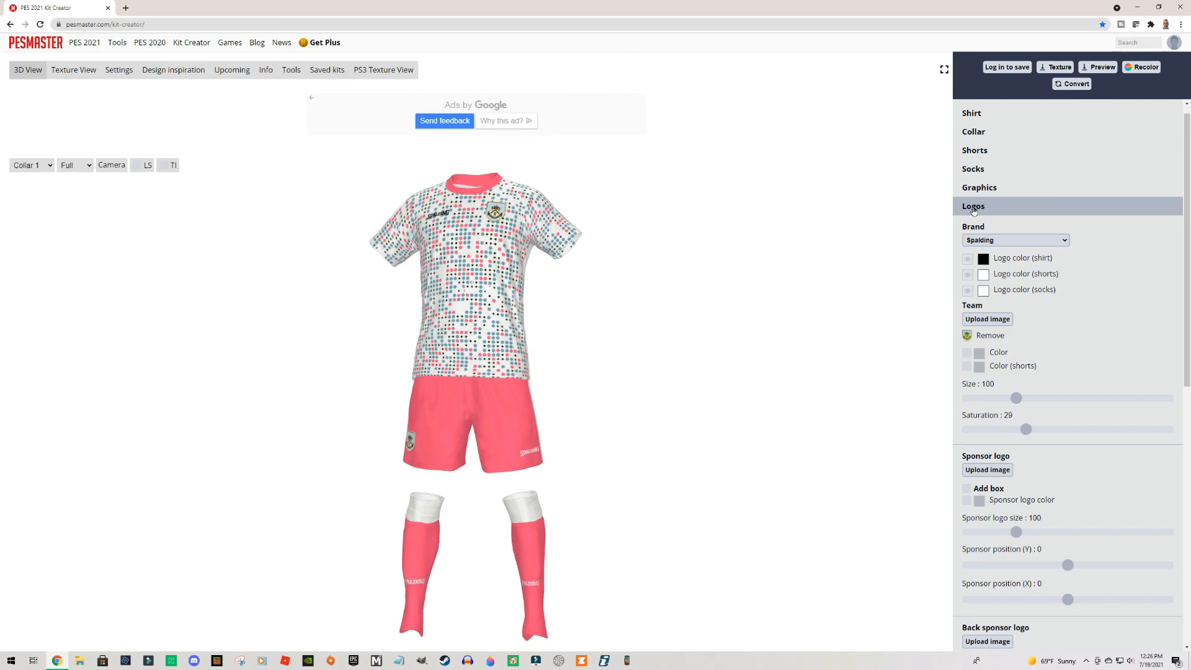
- Upload the image FLY BETTER red as the sponsor logo on the front of the shirt
click(973, 211)
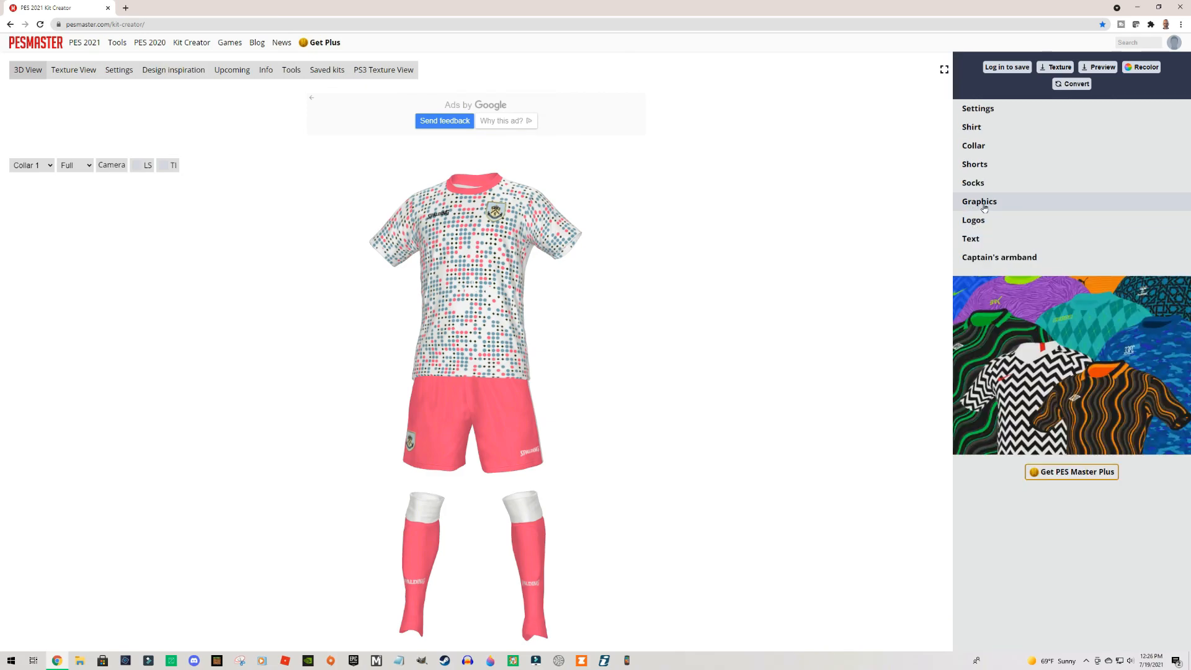
click(974, 220)
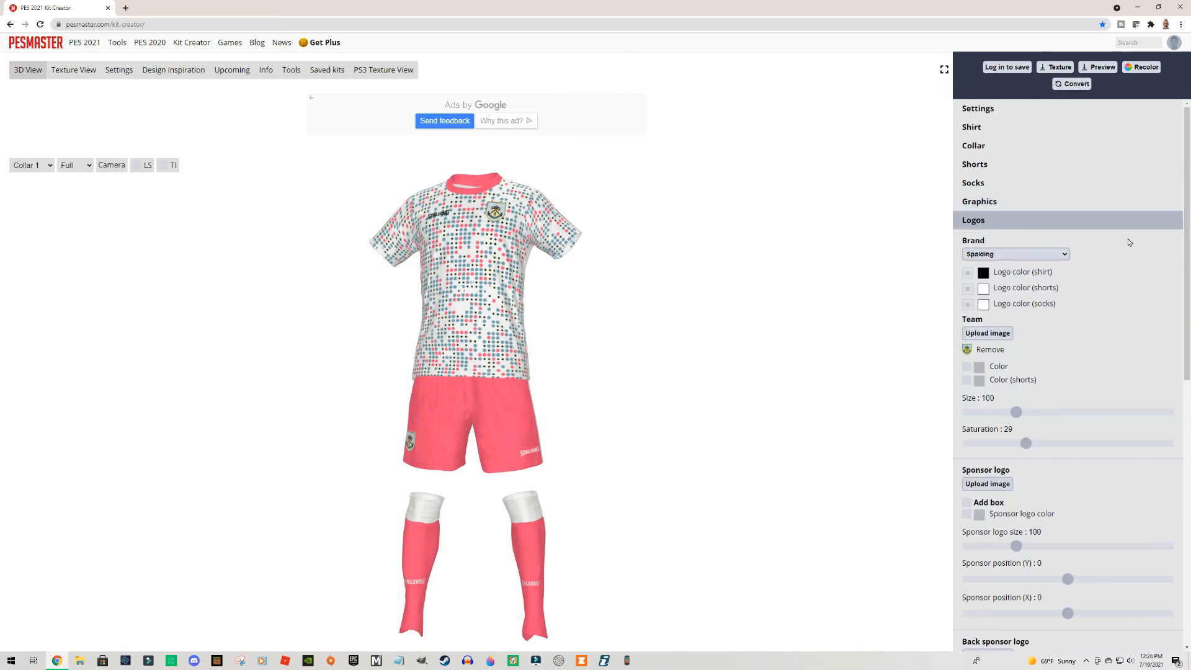
drag(1188, 232, 1183, 318)
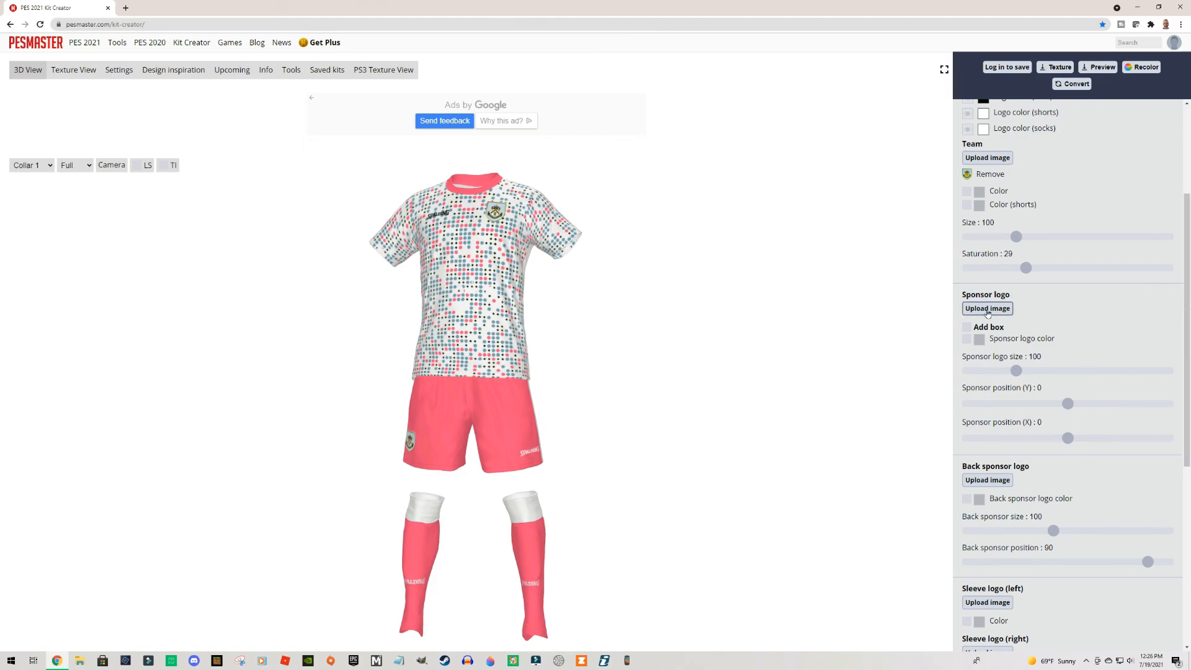
click(992, 309)
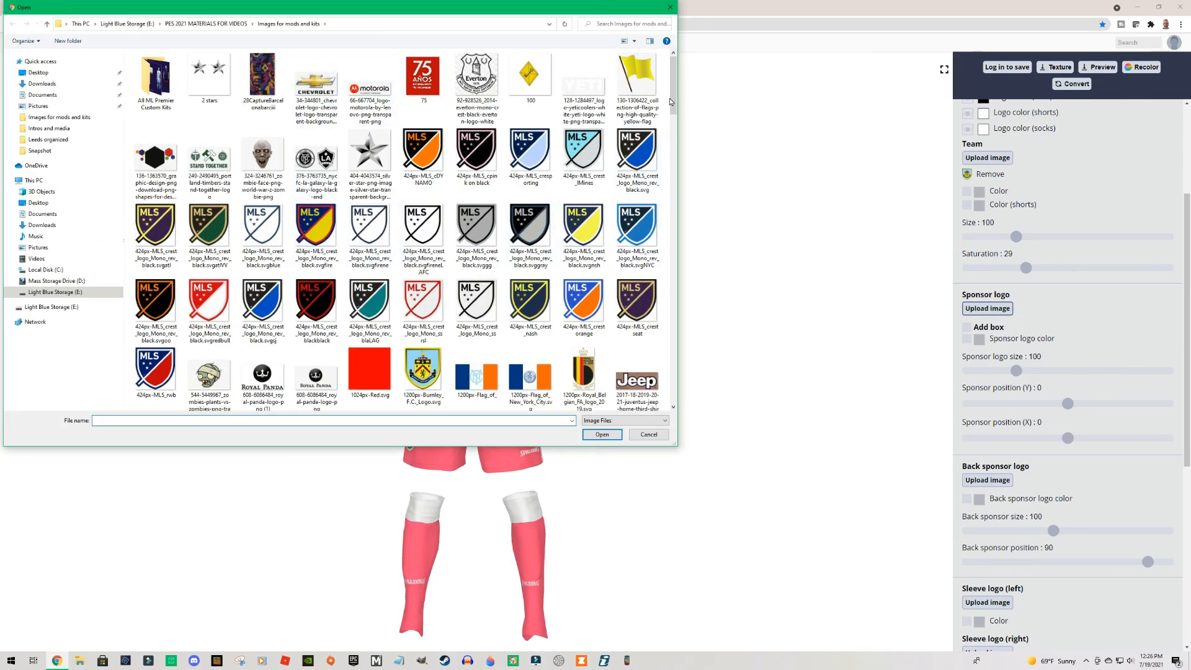
drag(673, 96, 687, 159)
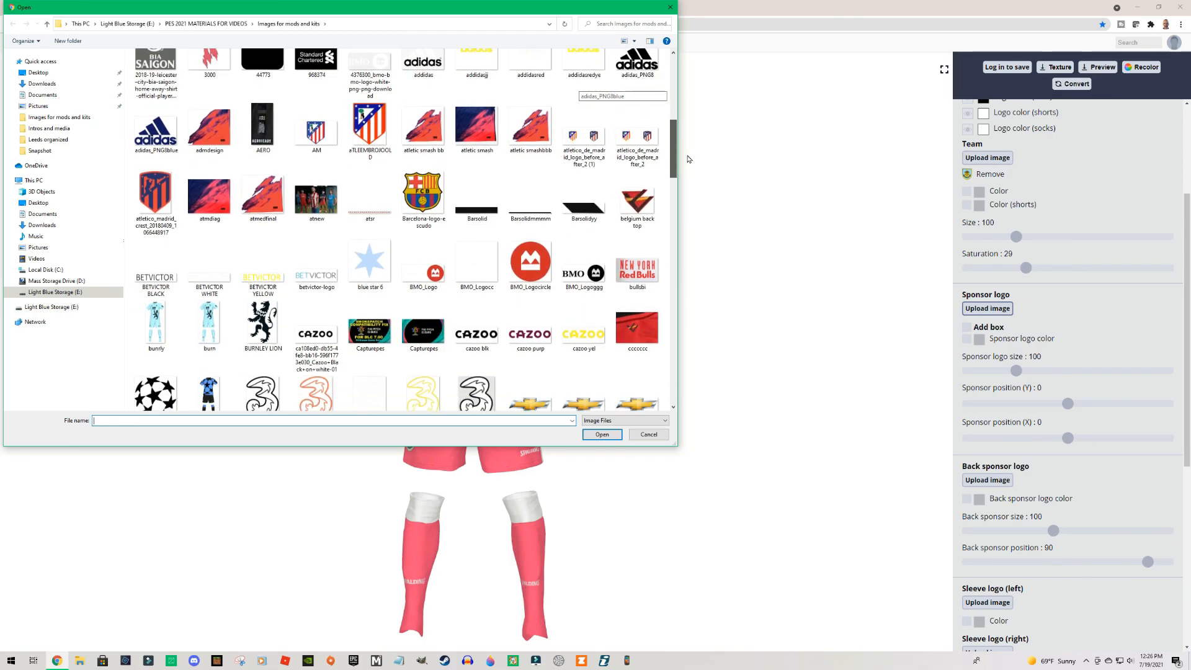
drag(687, 159, 687, 220)
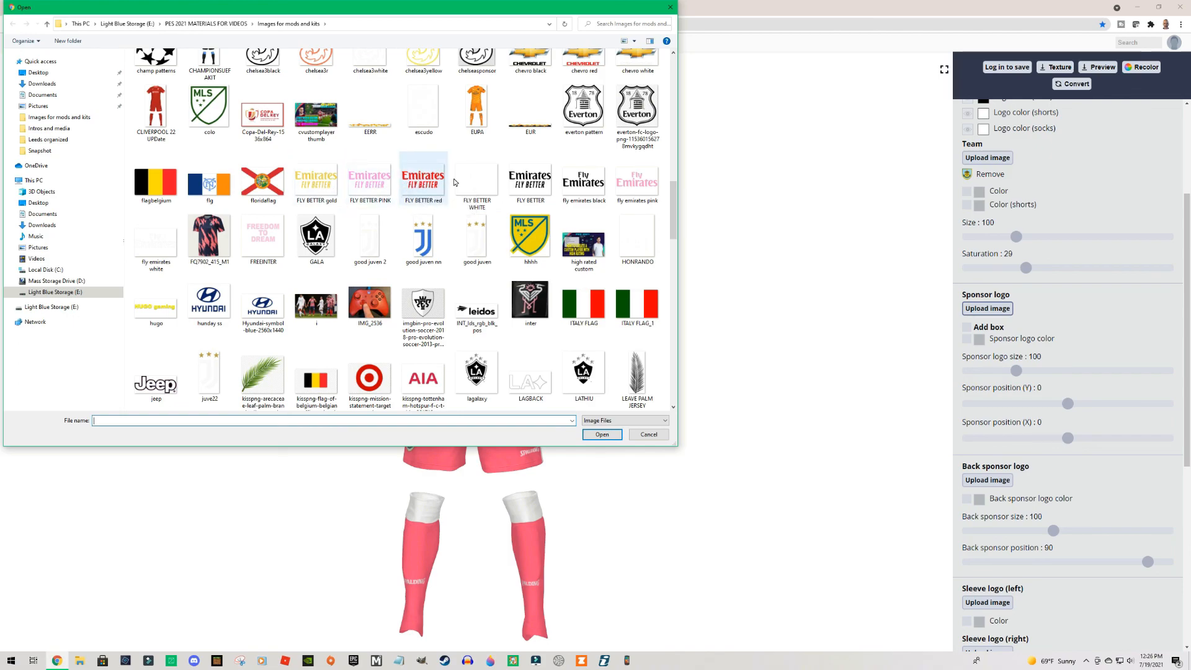
click(425, 183)
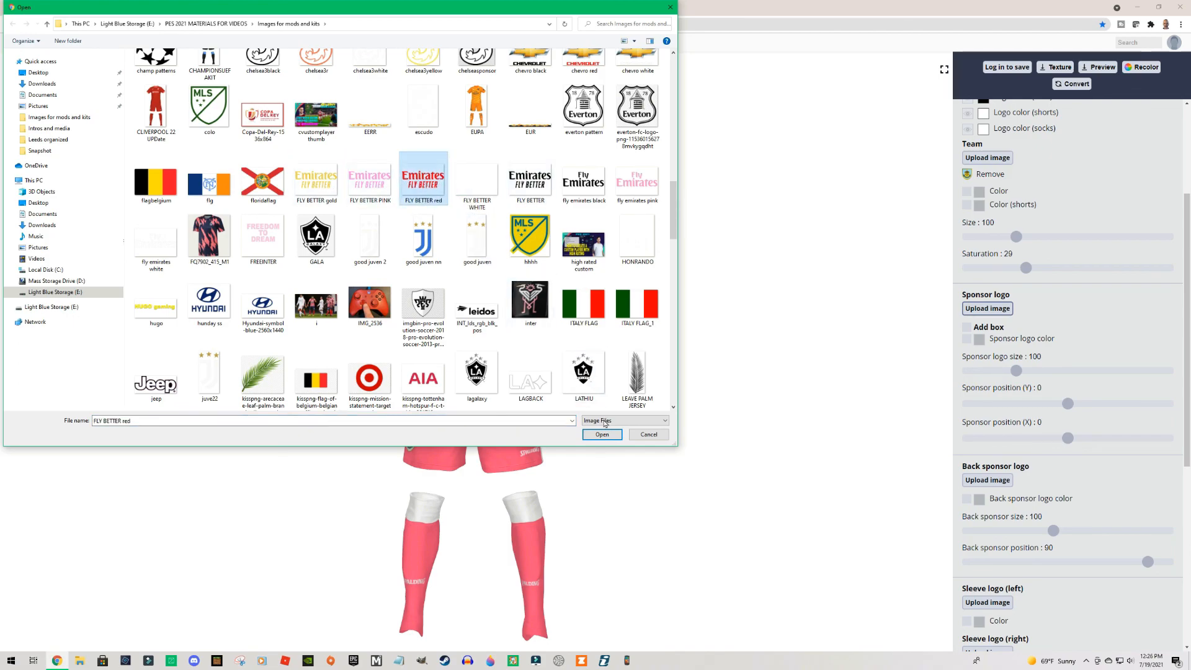
click(607, 435)
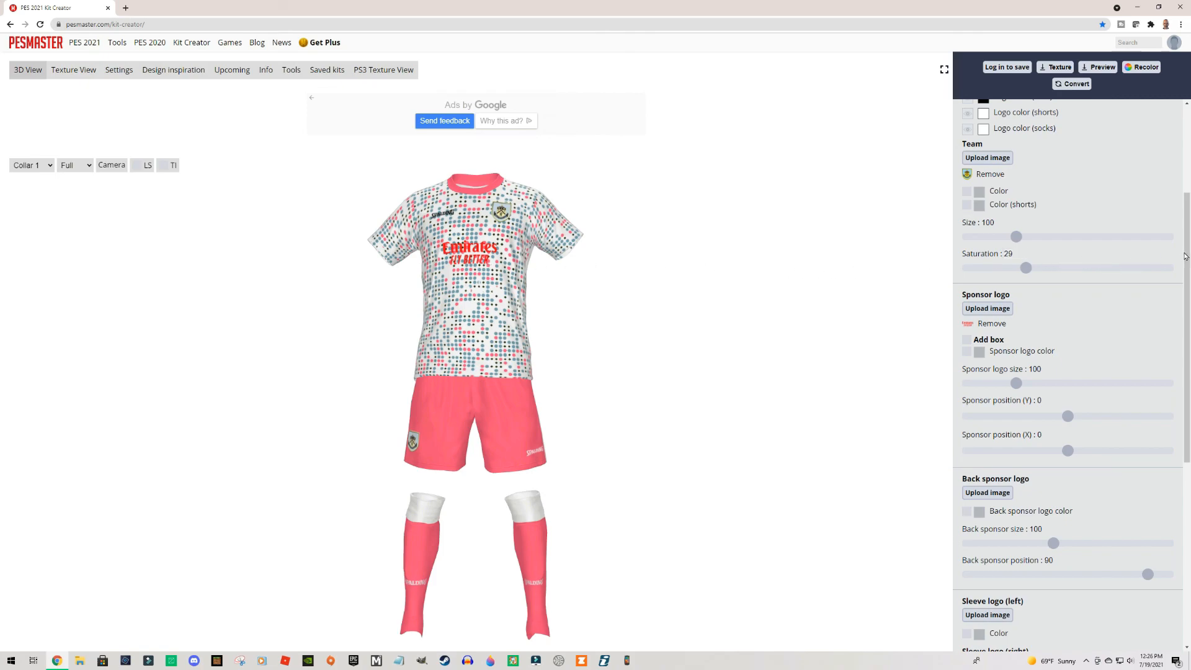
- Try the shirt's Dots 3 pattern at 51 opacity and return it to 100
drag(1189, 261, 1187, 163)
click(979, 129)
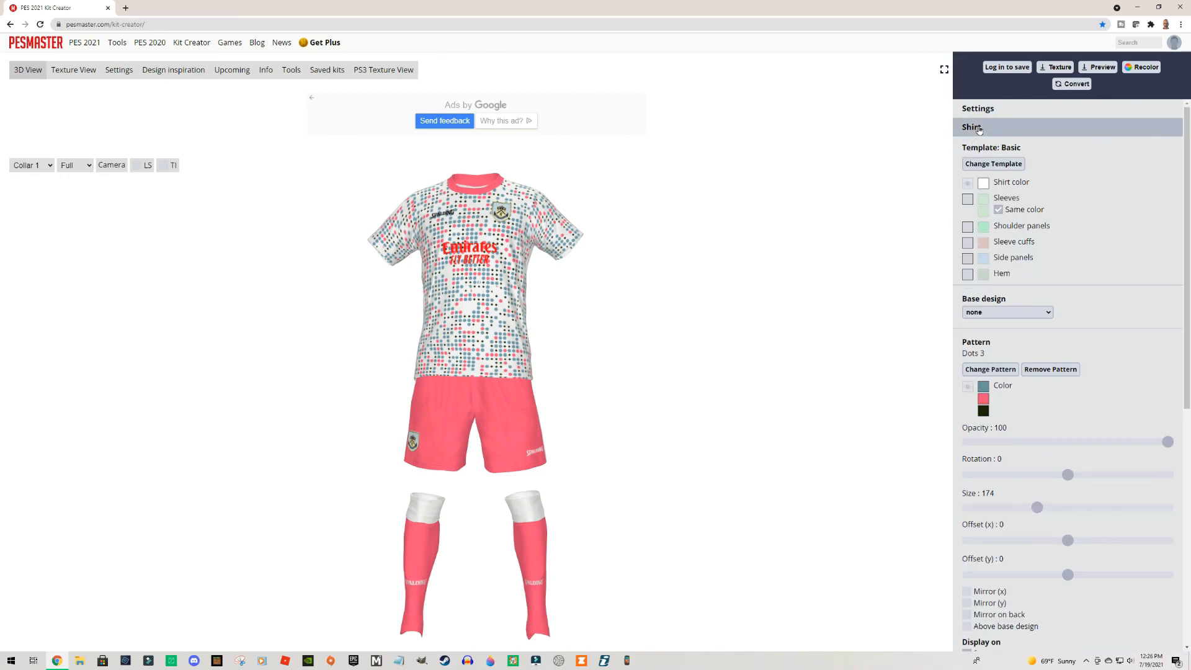
drag(1167, 442, 1069, 452)
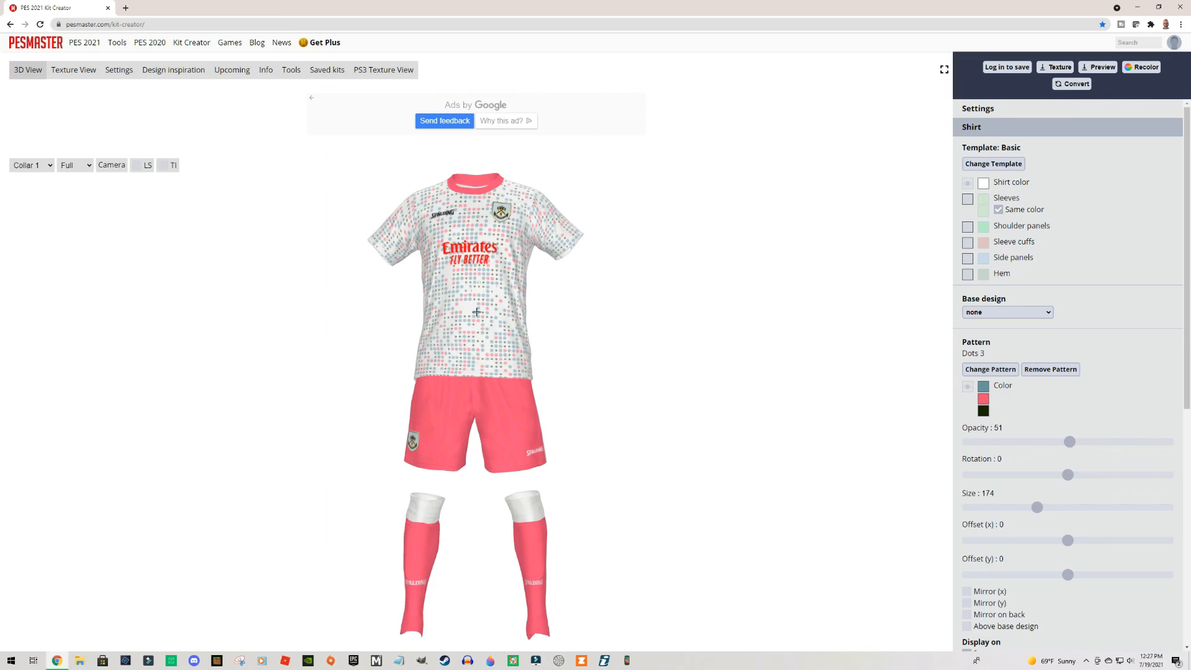
mouse_move(568, 314)
mouse_down()
mouse_move(558, 319)
mouse_move(580, 321)
mouse_up()
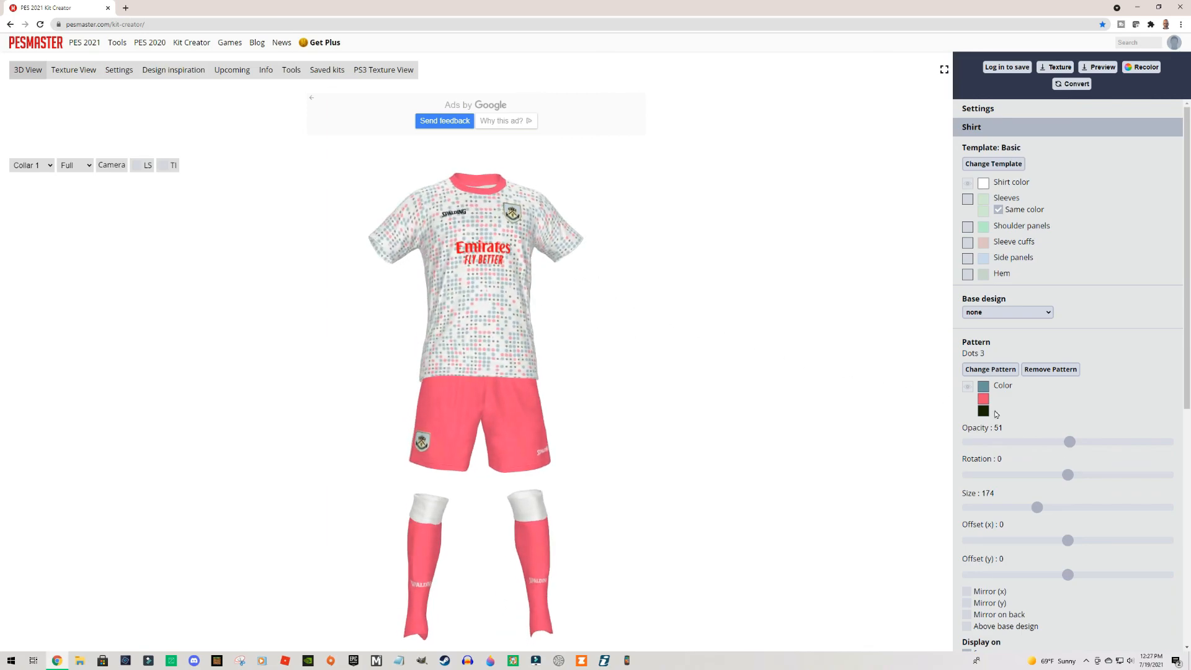
drag(1069, 442, 1177, 443)
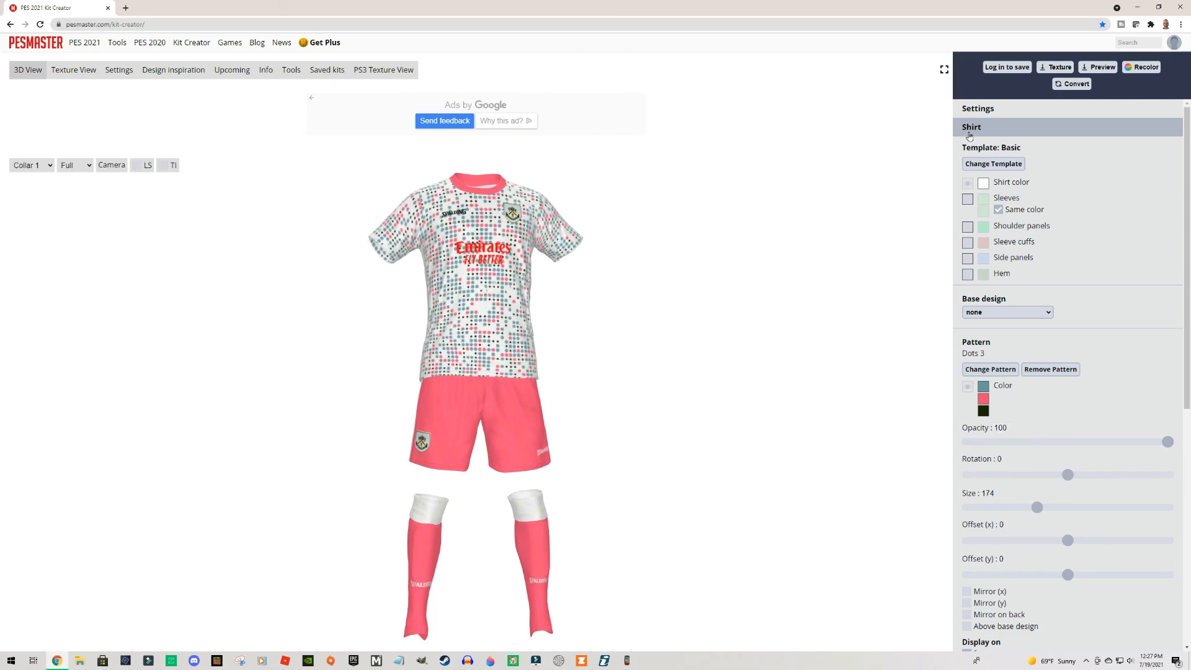
click(971, 129)
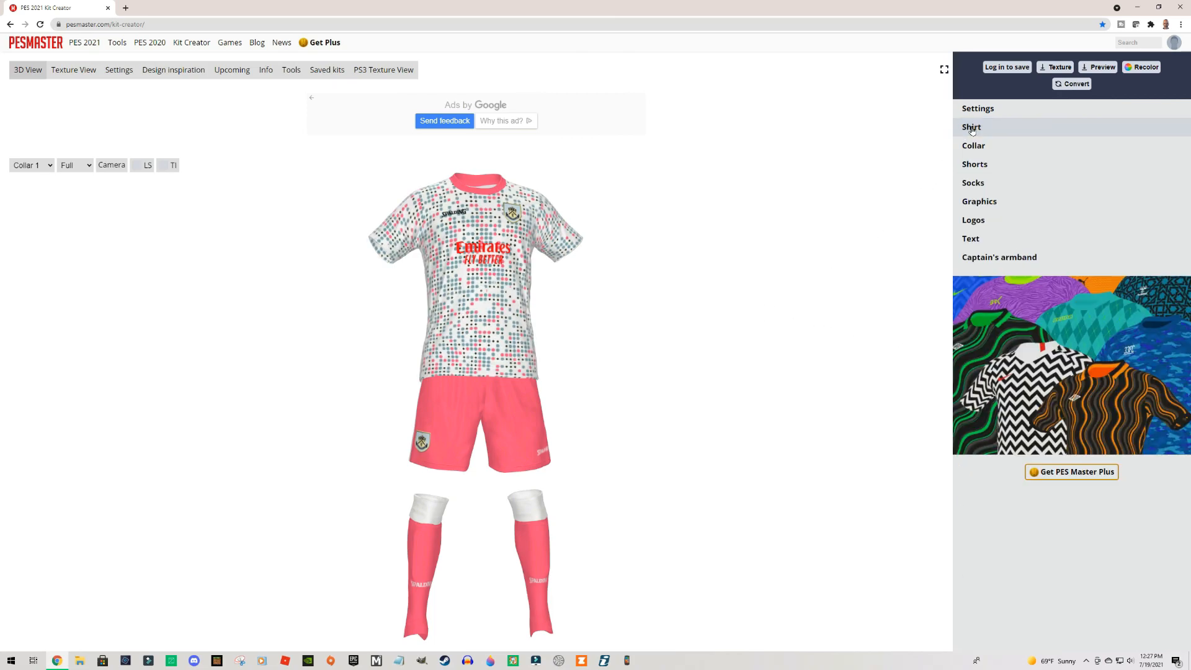
- Recolor the front Emirates sponsor logo black and set its size to 128
click(974, 220)
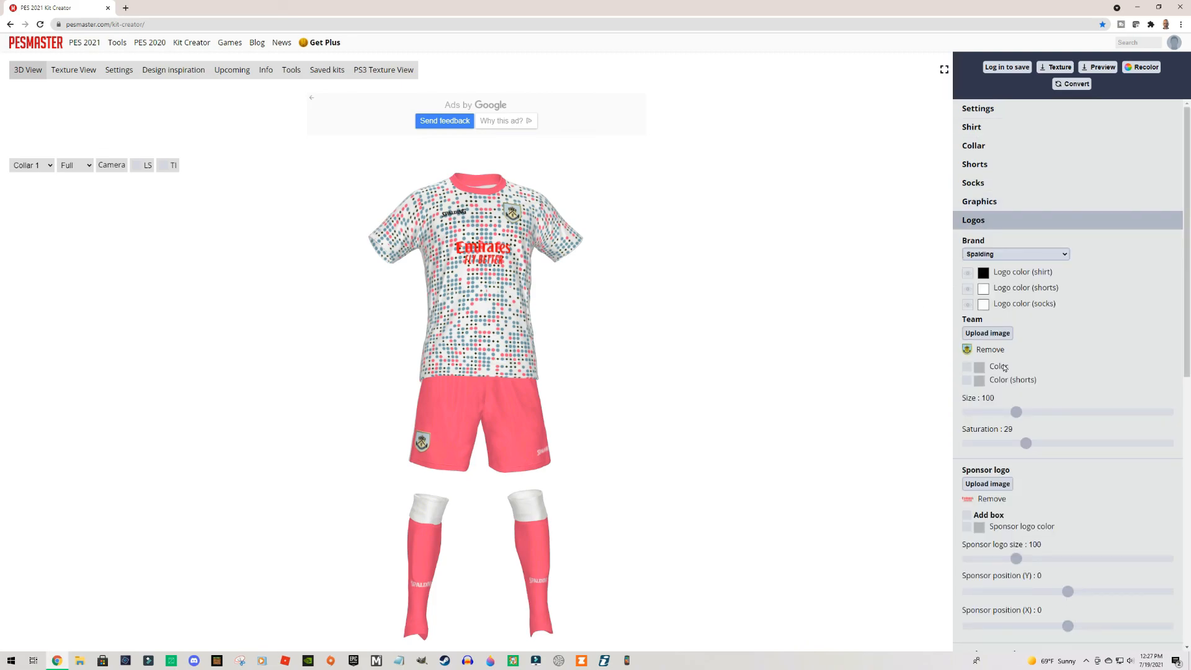
scroll(1189, 326, down, 1)
drag(1190, 327, 1189, 426)
drag(830, 342, 820, 347)
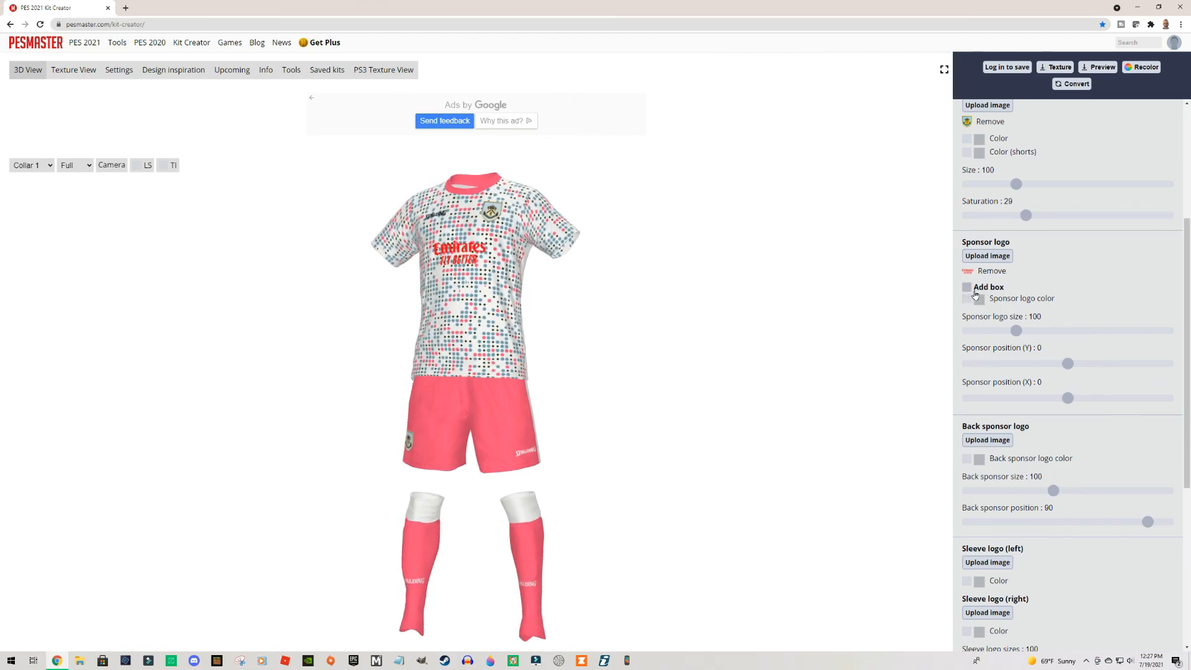
click(967, 300)
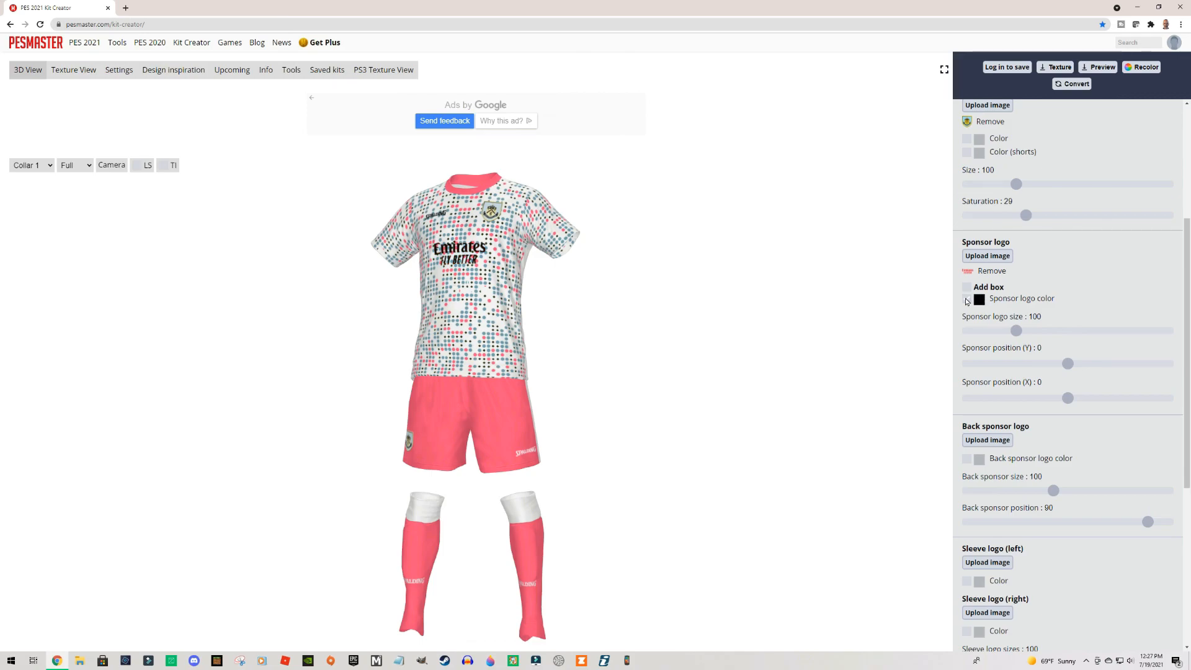
drag(702, 319, 707, 321)
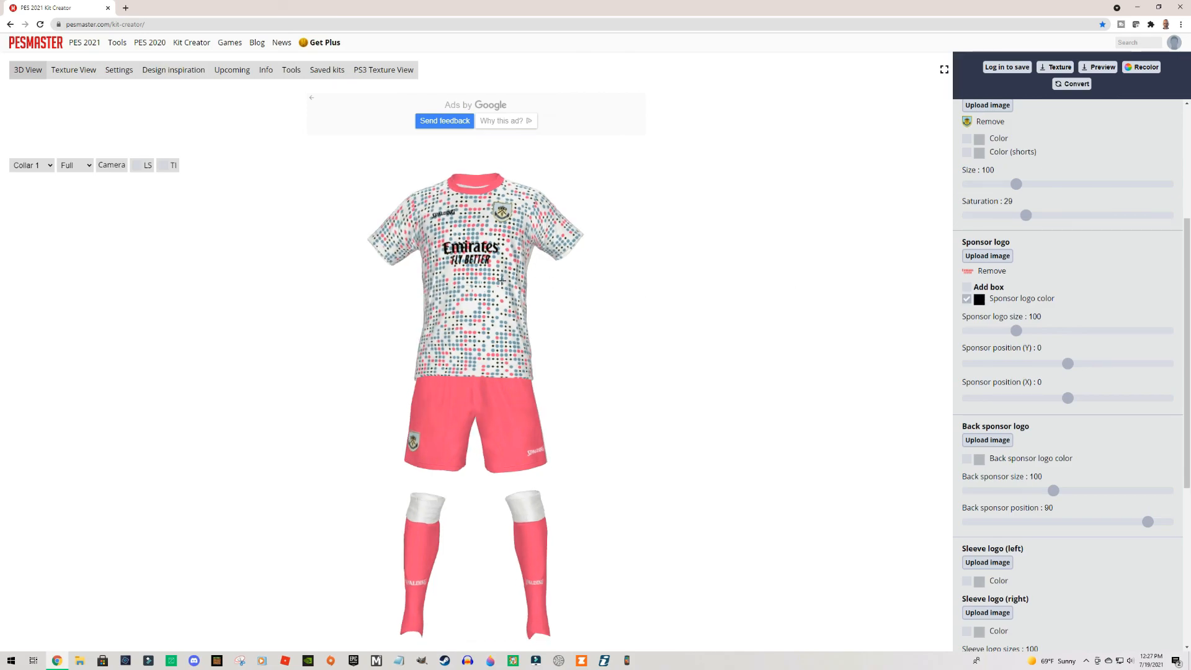
drag(728, 306, 766, 323)
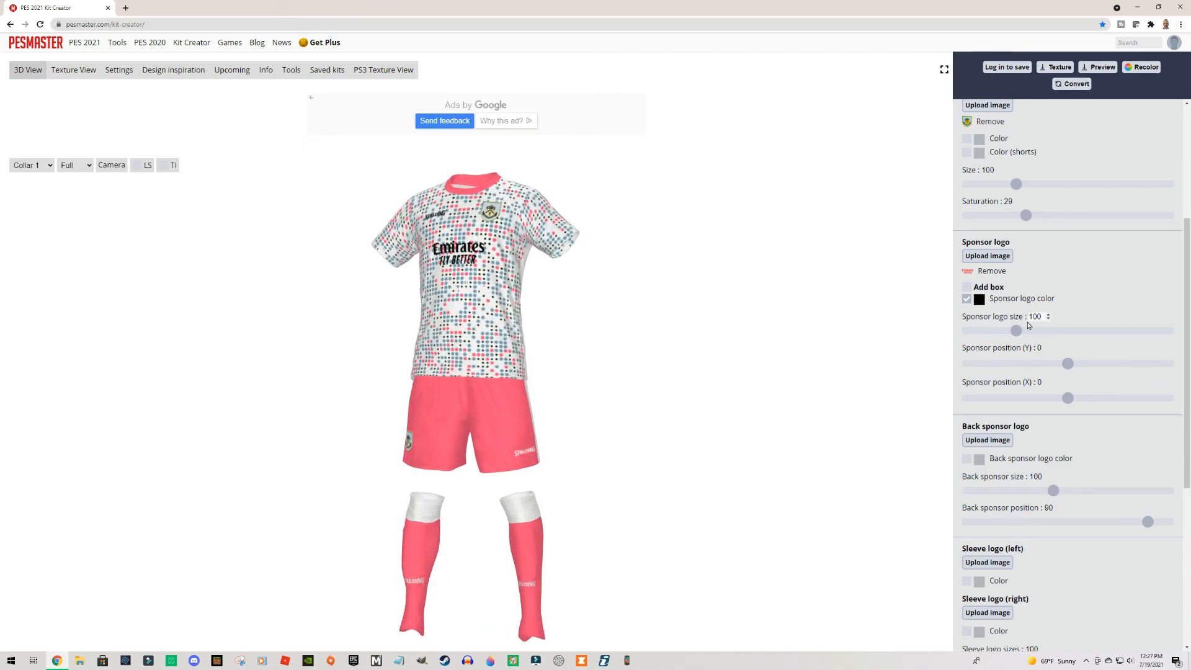
drag(1016, 331, 1037, 334)
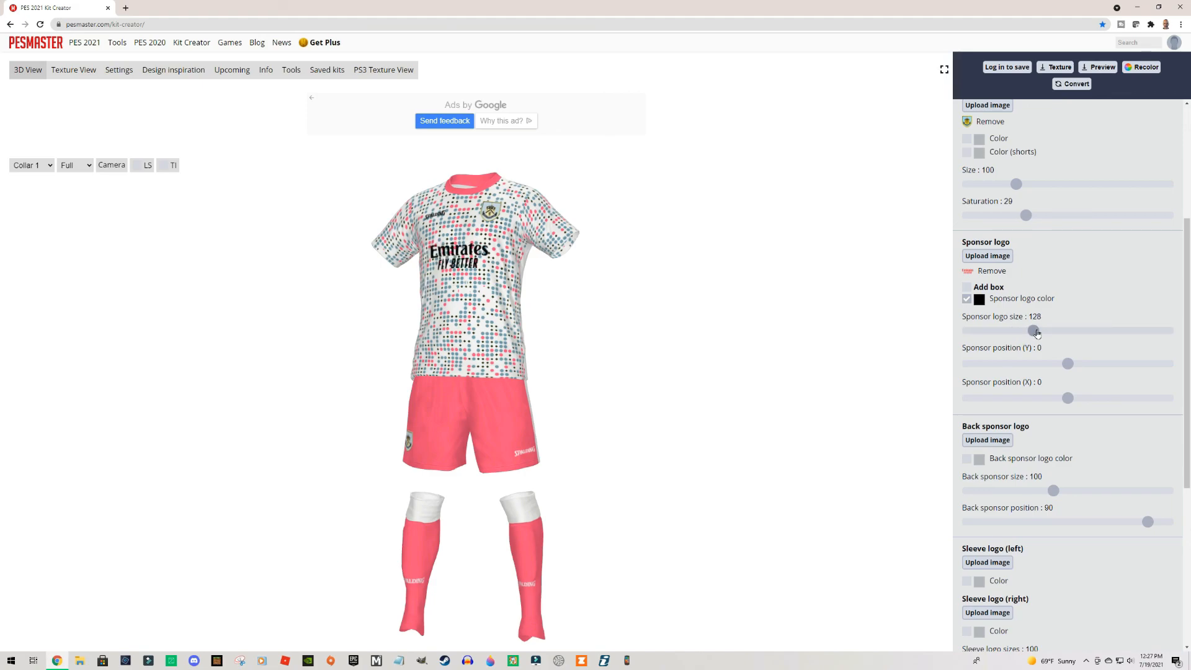
drag(800, 329, 805, 330)
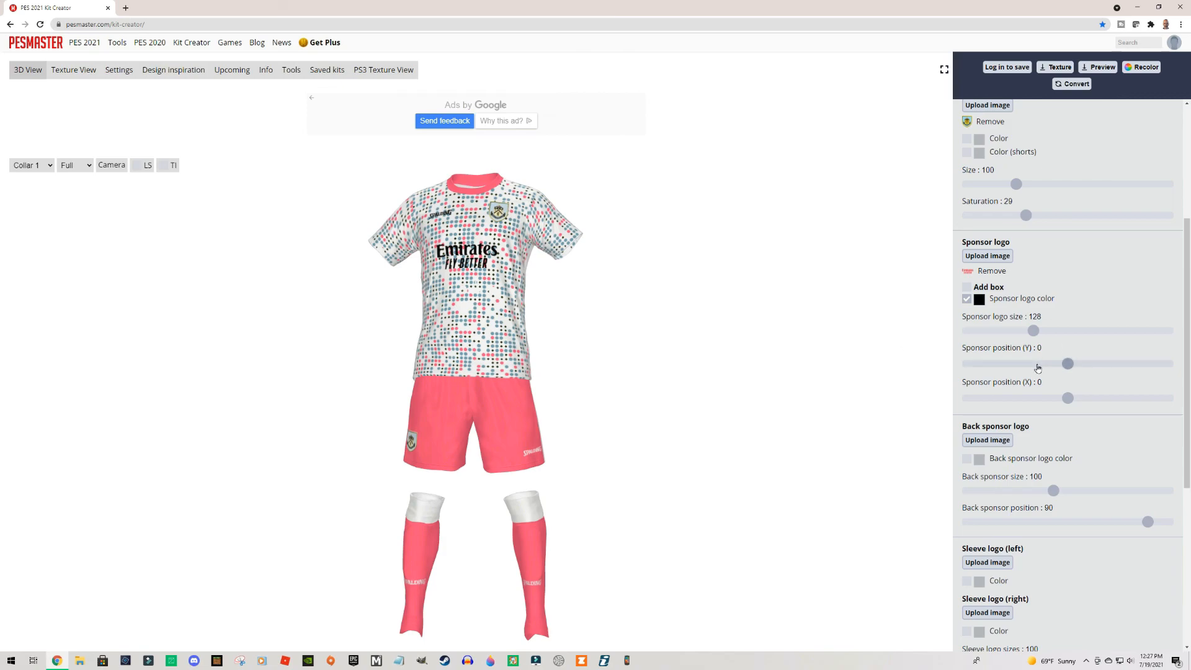
- Try a box behind the sponsor logo at distances 16 and 0, extended to the side, and remove it
click(972, 288)
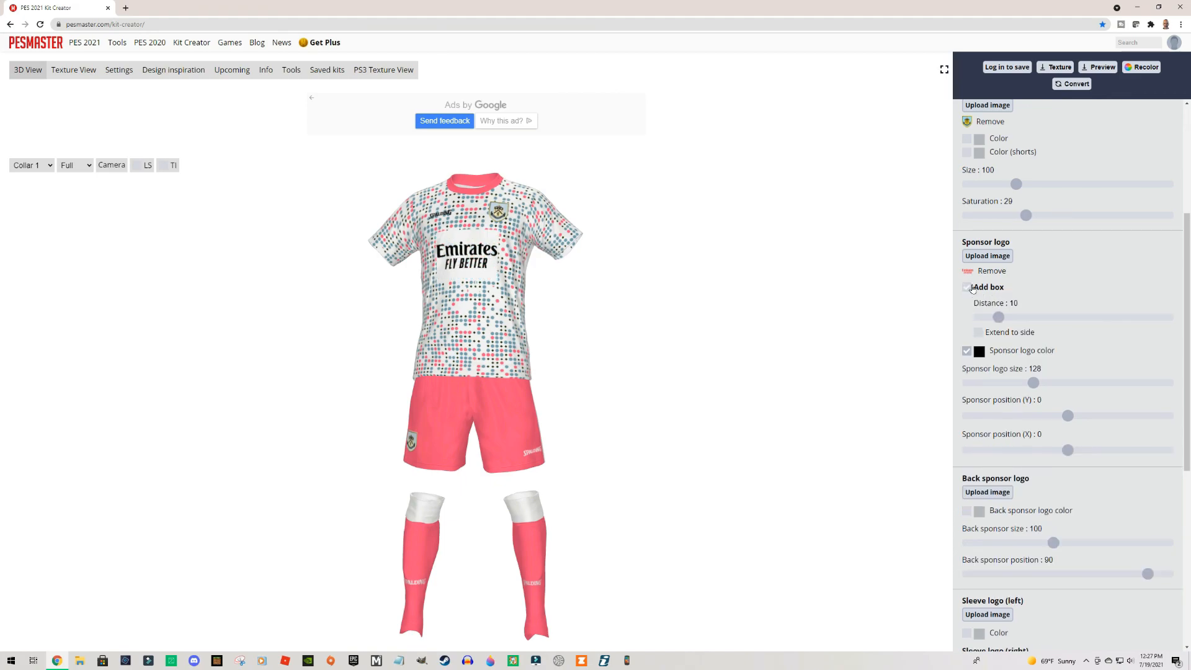
mouse_move(697, 304)
mouse_down()
mouse_move(712, 304)
mouse_move(695, 306)
mouse_up()
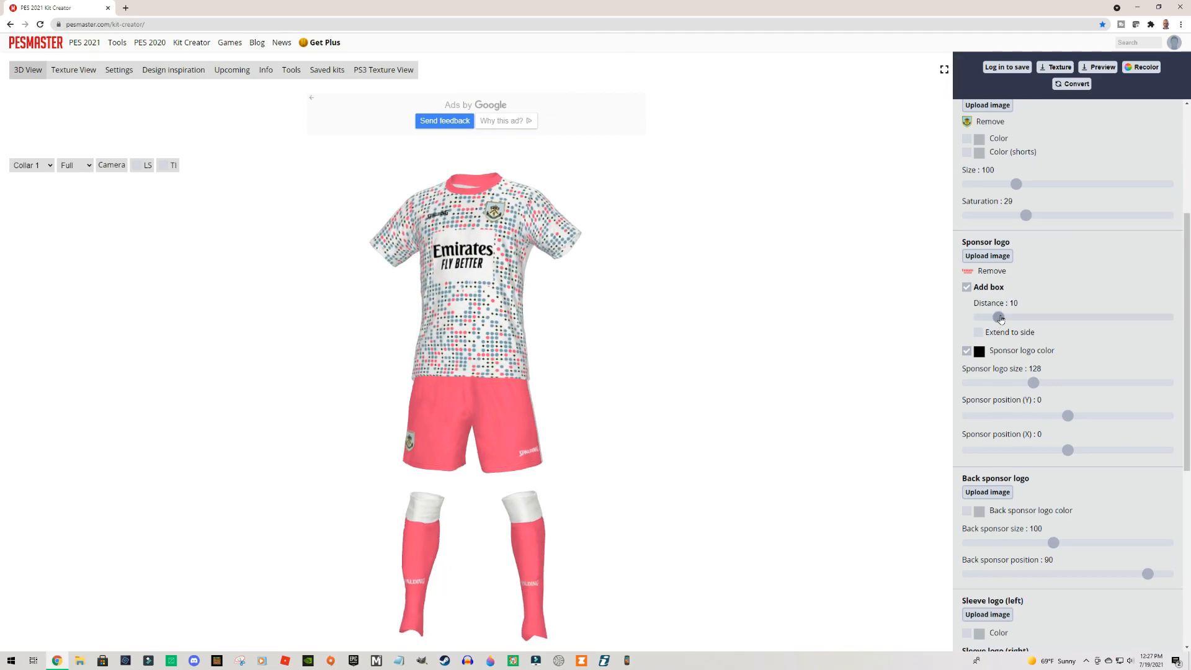
mouse_move(997, 318)
mouse_down()
mouse_move(981, 317)
mouse_move(1014, 317)
mouse_up()
click(978, 333)
drag(749, 320, 574, 327)
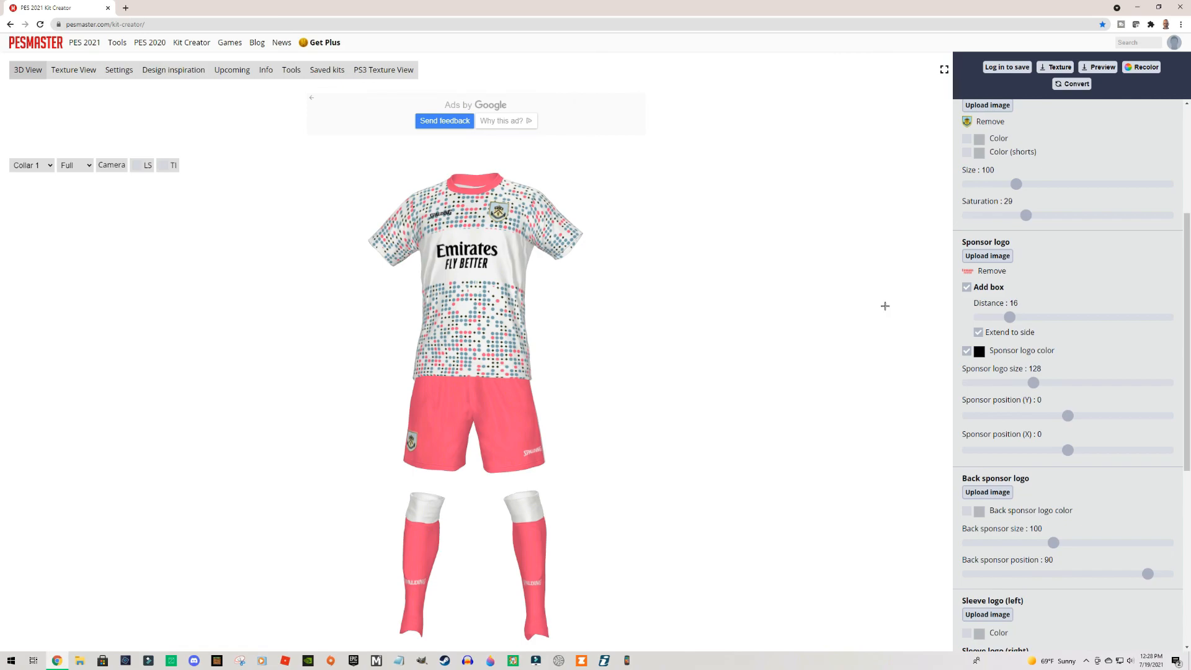
drag(1012, 318, 948, 321)
drag(767, 326, 767, 362)
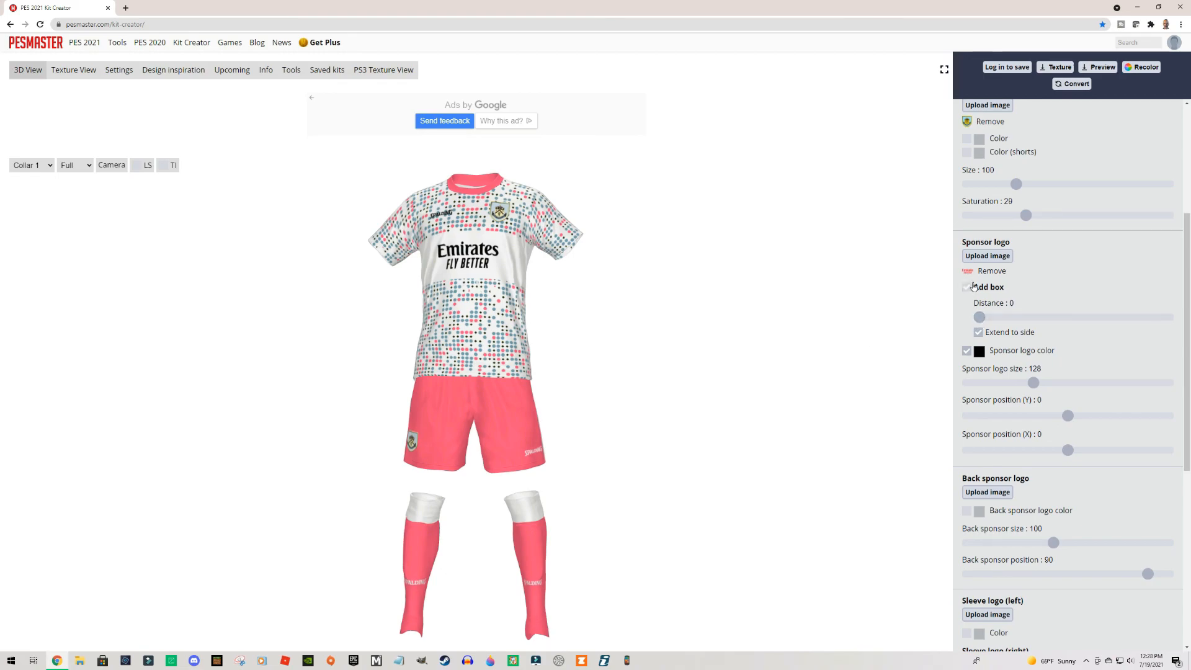
click(982, 334)
click(968, 288)
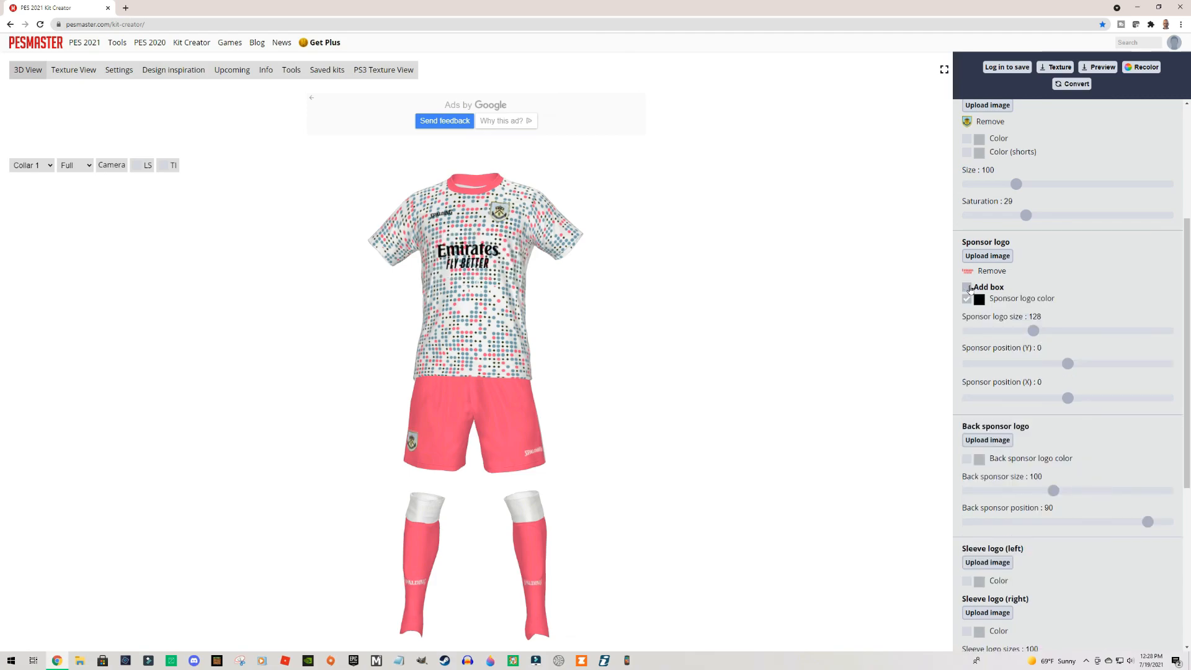
mouse_move(764, 302)
mouse_down()
mouse_move(798, 301)
mouse_move(767, 308)
mouse_up()
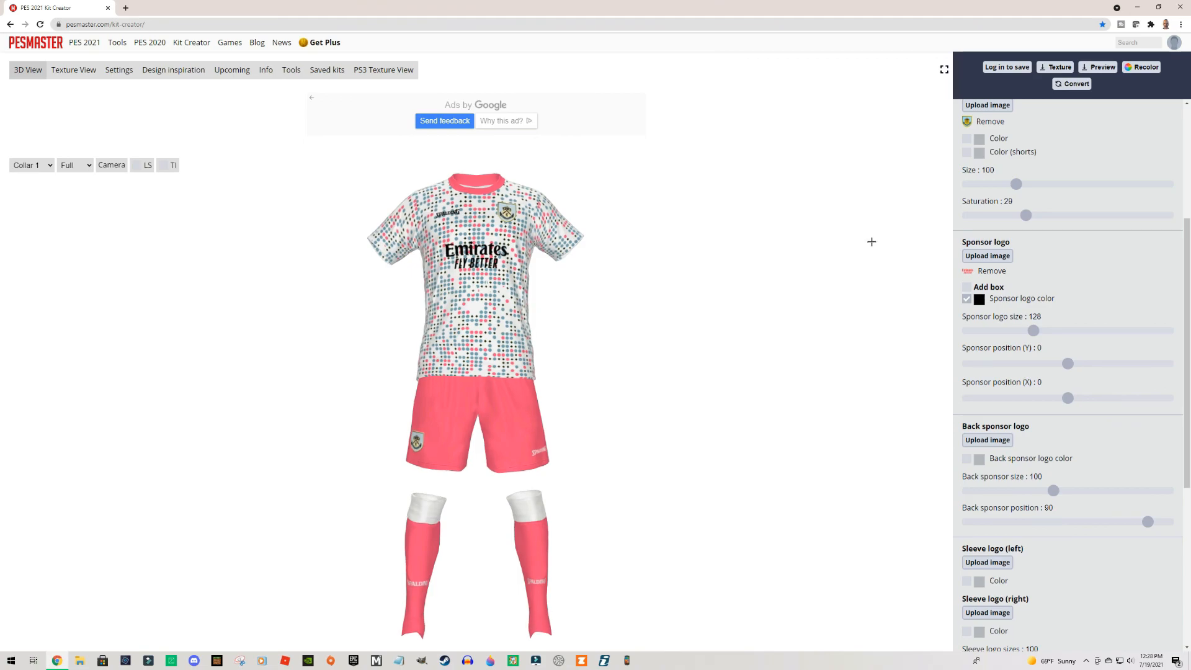
- Set the opacity of the shirt's Dots 3 pattern to 81
drag(1187, 274, 1187, 162)
click(980, 127)
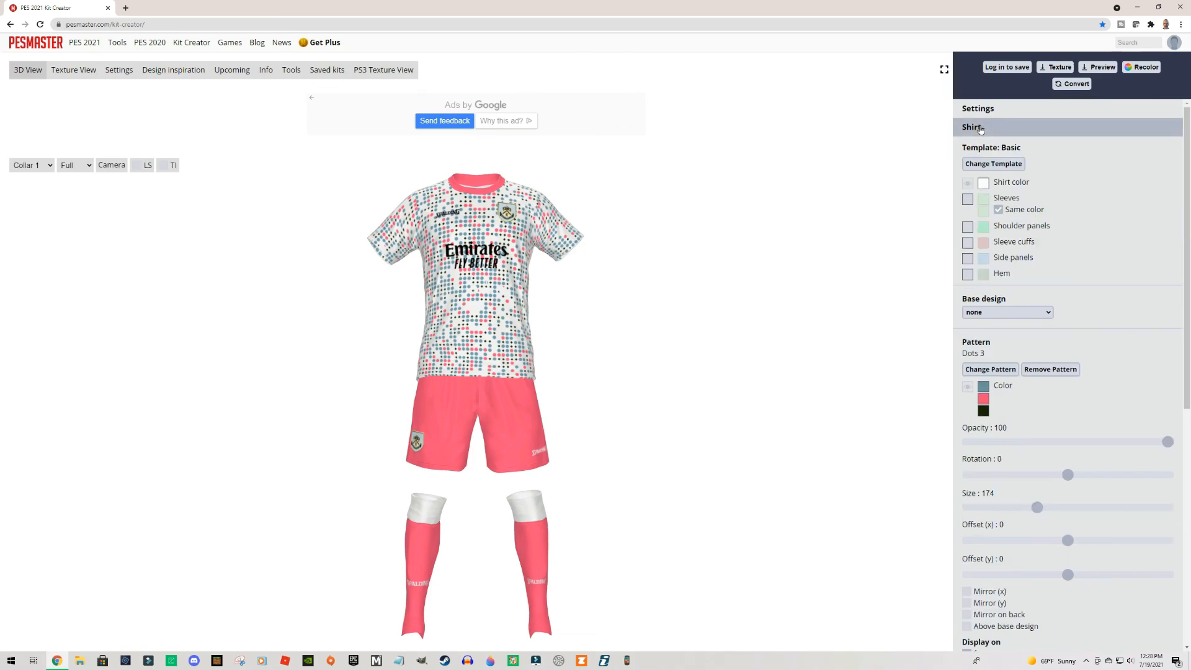
drag(1167, 442, 1133, 451)
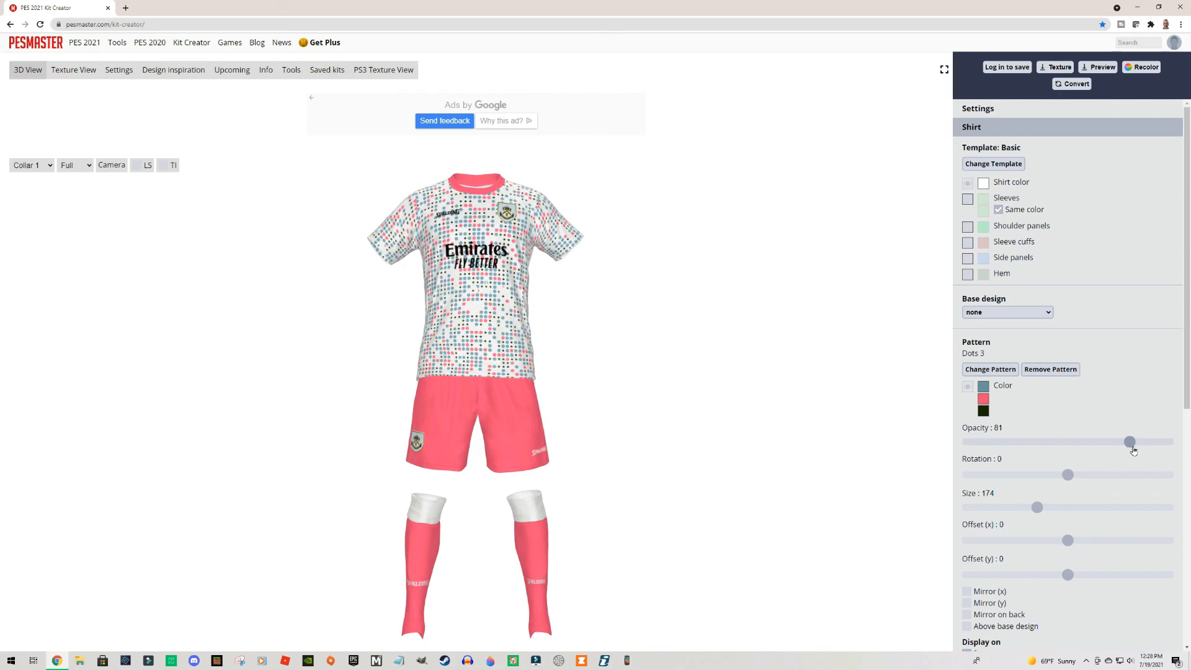
mouse_move(816, 363)
mouse_down()
mouse_move(798, 362)
mouse_move(813, 367)
mouse_up()
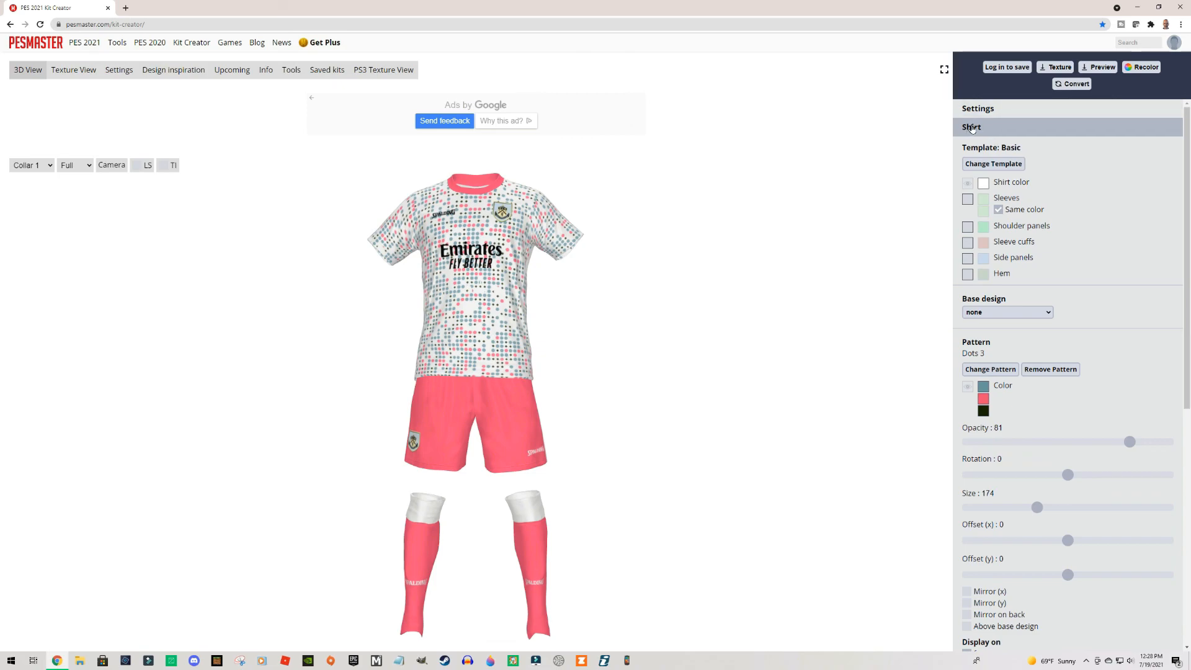
click(971, 129)
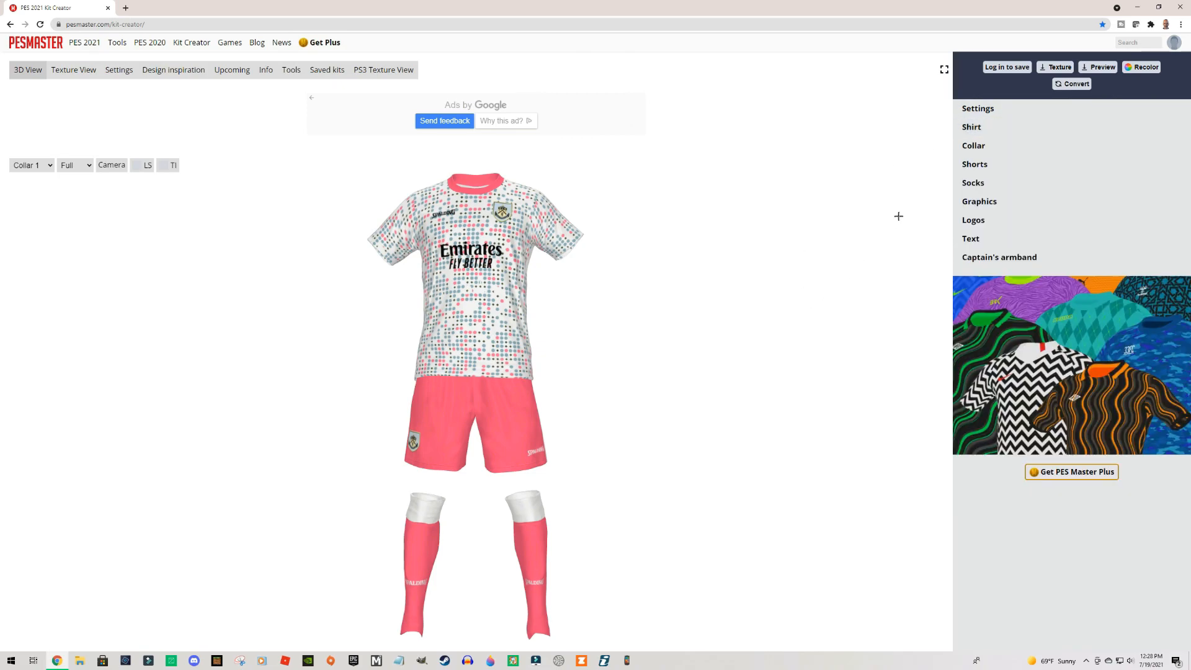
- Upload the image backlogo soihavetoplay as the back sponsor logo of the shirt
click(984, 222)
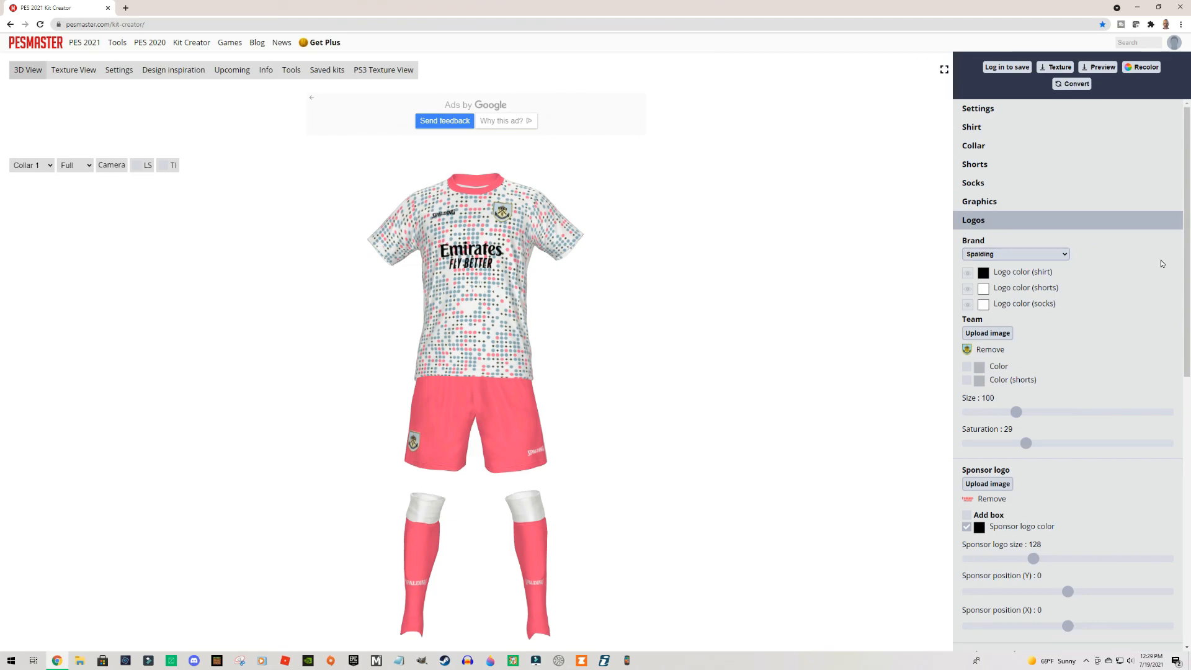
drag(1187, 242, 1189, 252)
scroll(1044, 375, down, 5)
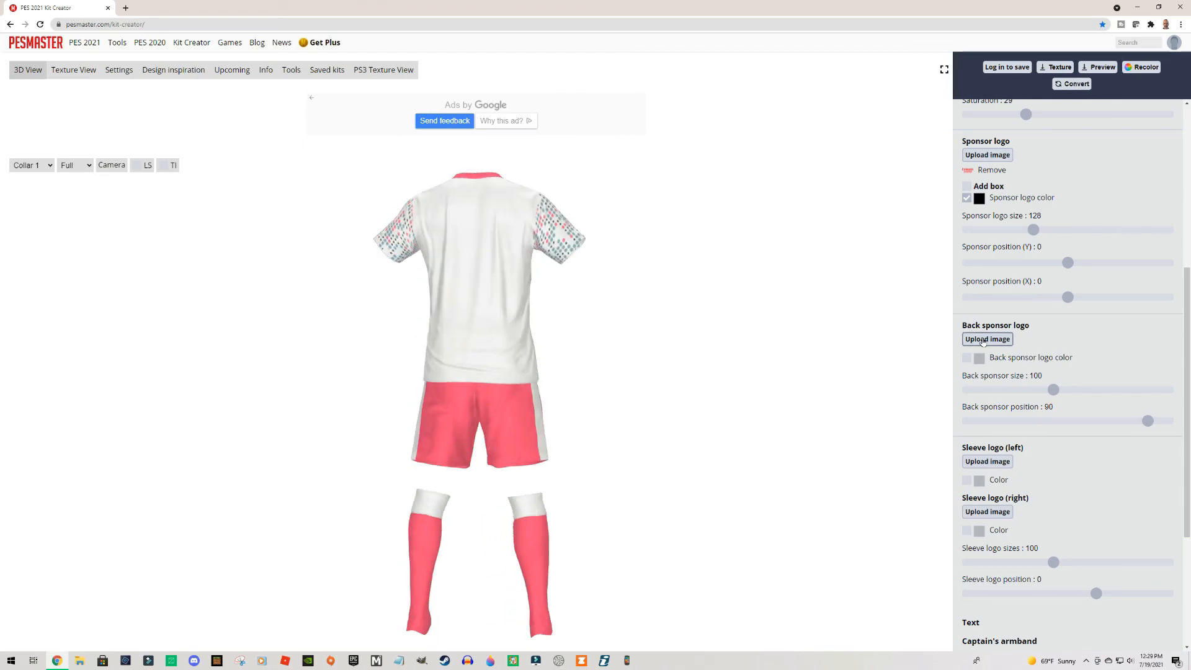
click(986, 339)
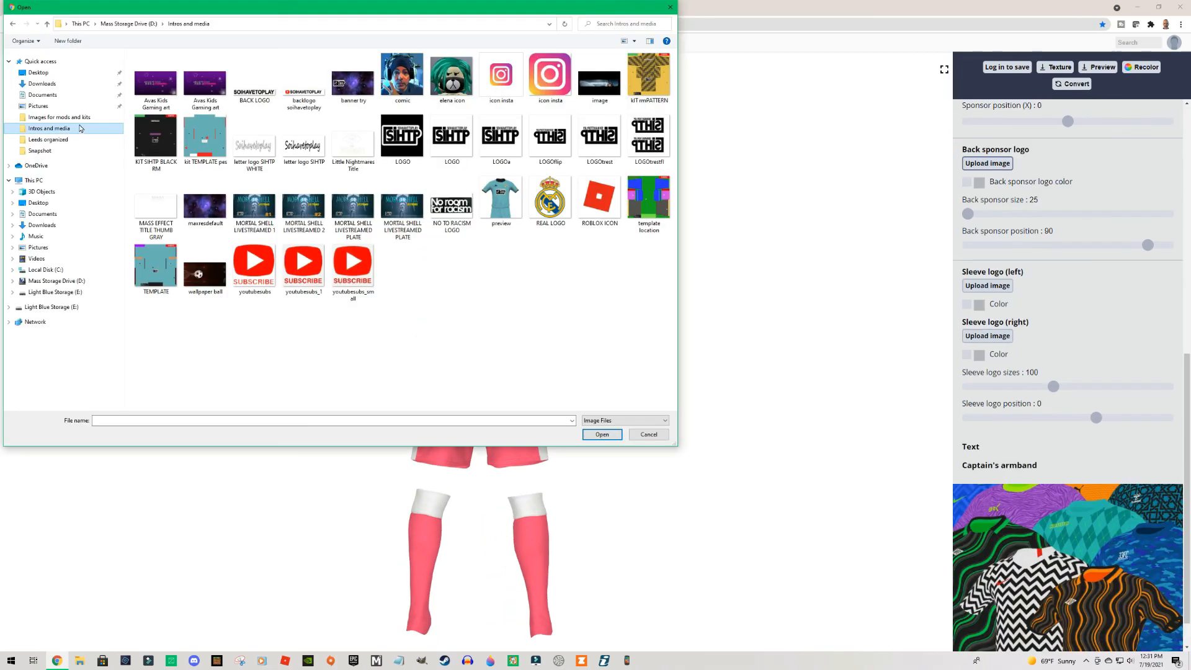
click(304, 80)
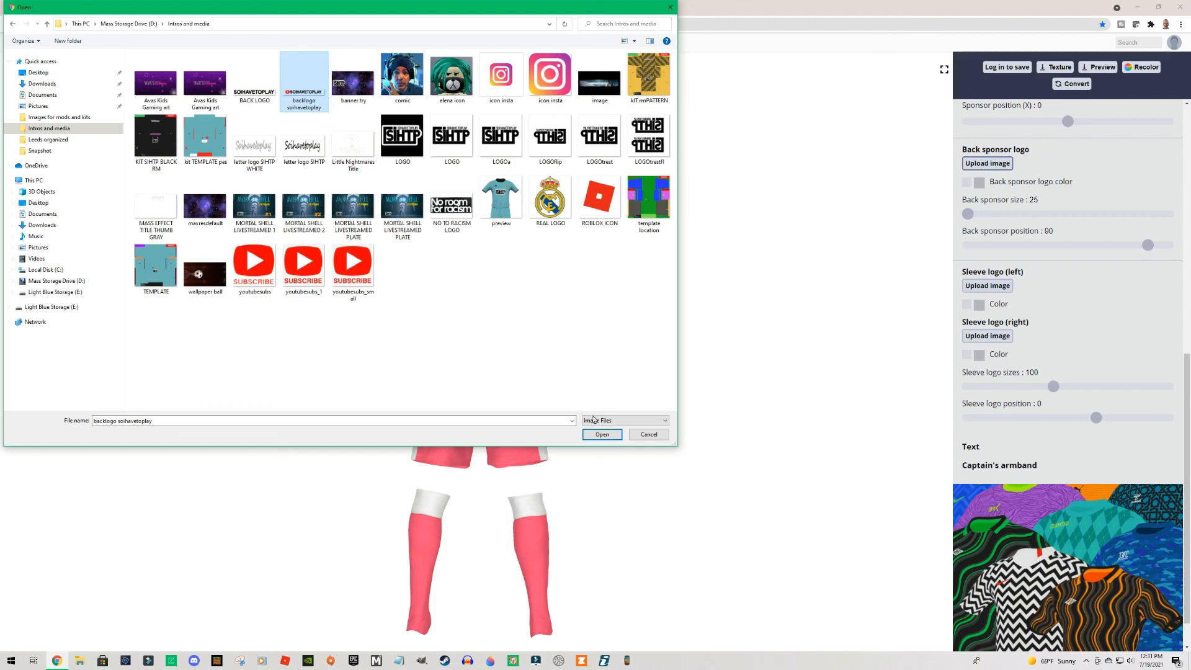
click(600, 434)
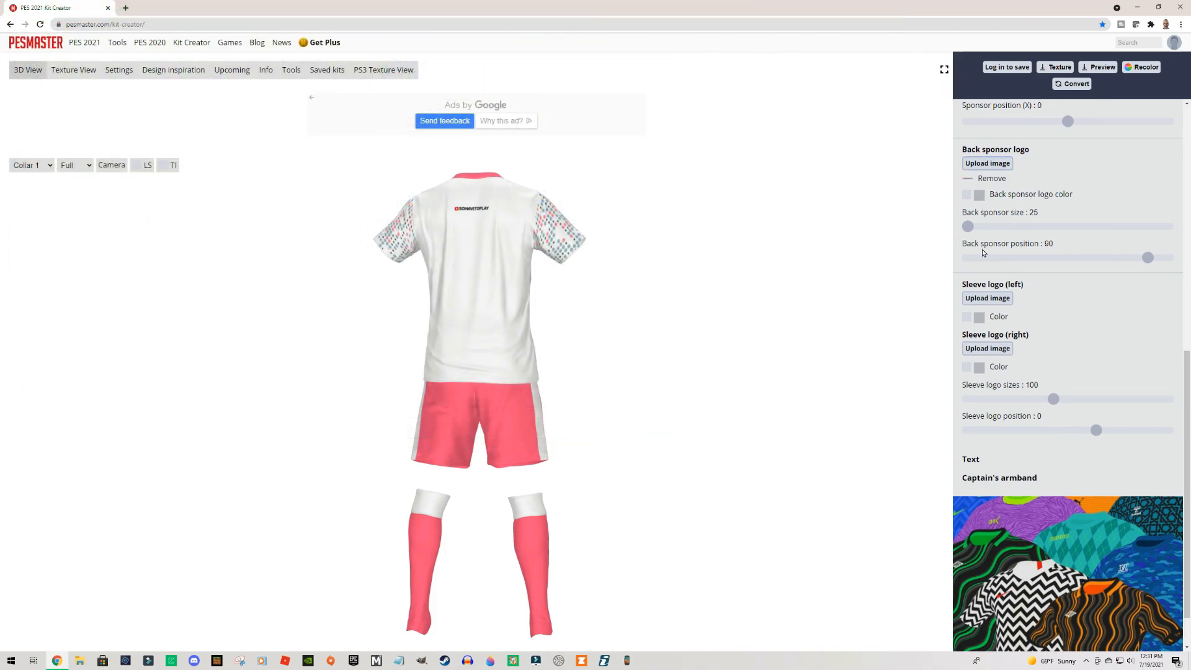
- Set the back sponsor logo's size to 77 and its position to 18
drag(969, 226, 1031, 226)
drag(1148, 257, 1008, 262)
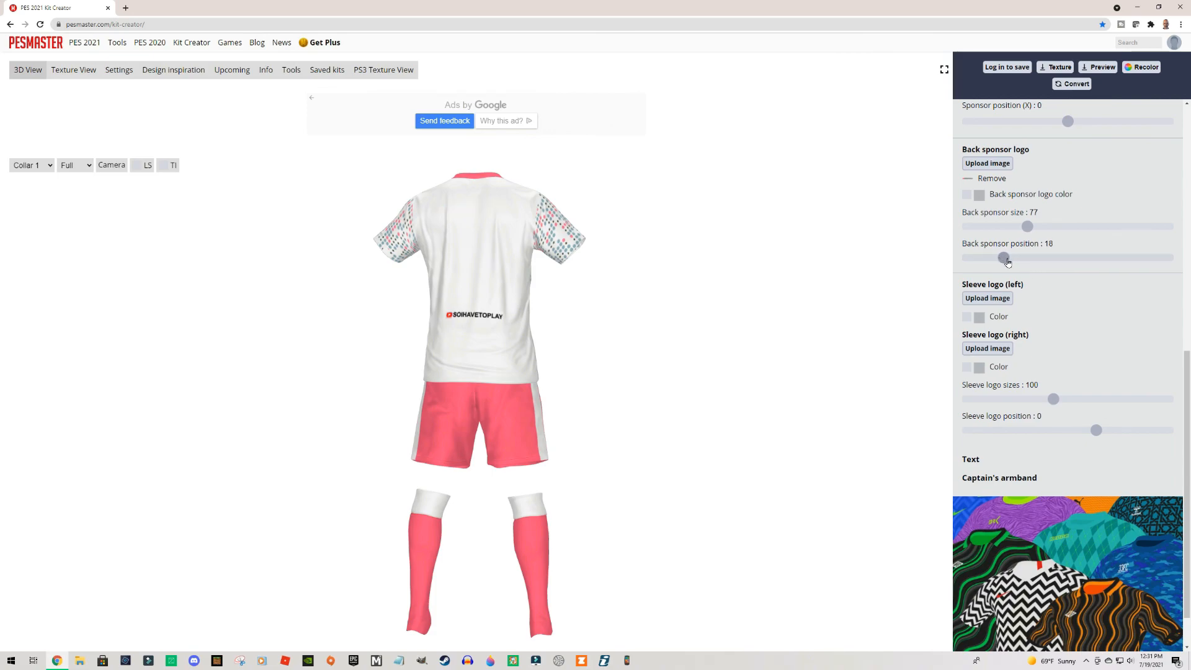
drag(930, 264, 679, 299)
- Upload the image LOGO as the logo on the shirt's left sleeve
drag(767, 300, 784, 317)
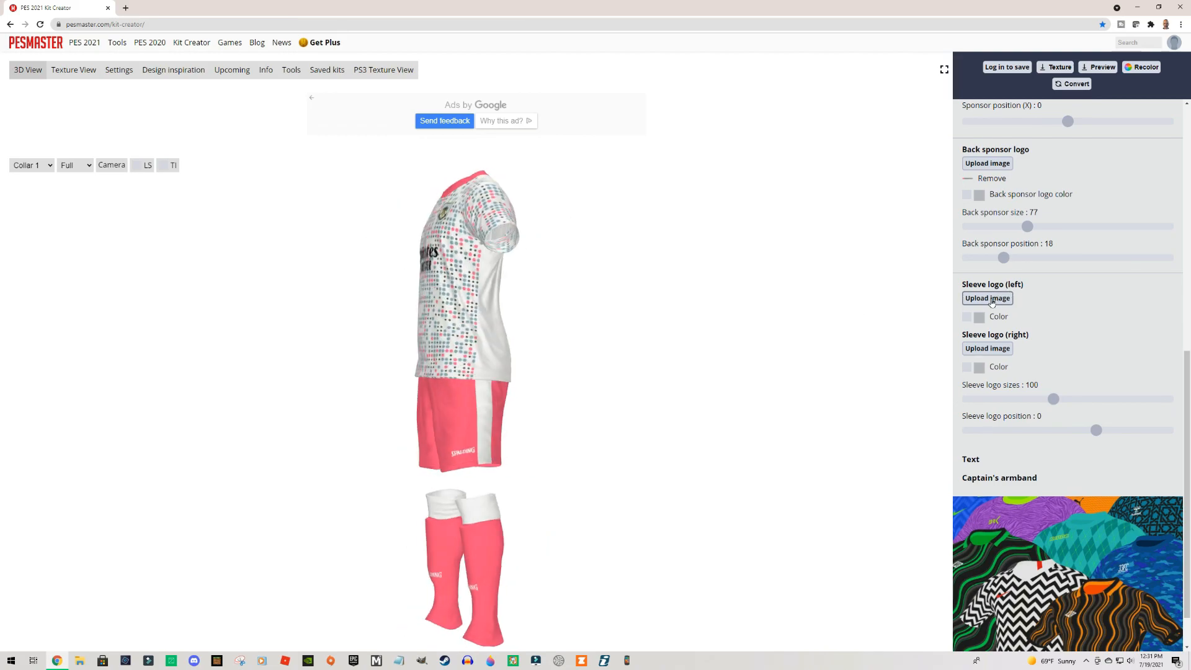
click(988, 298)
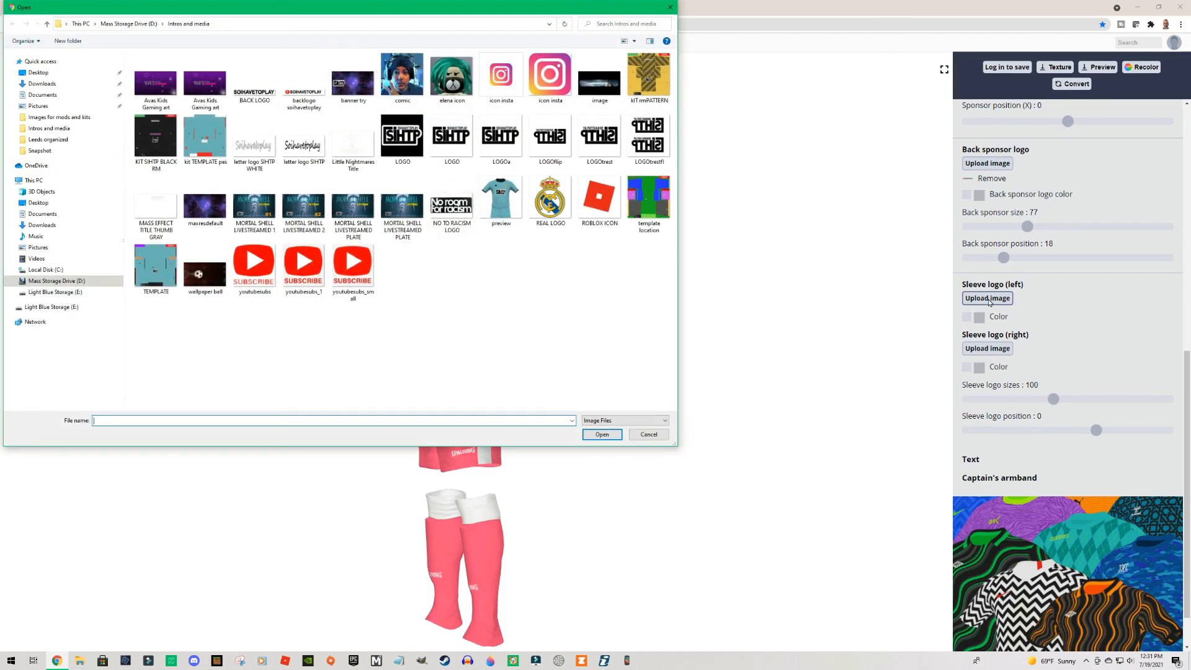
click(447, 141)
click(602, 434)
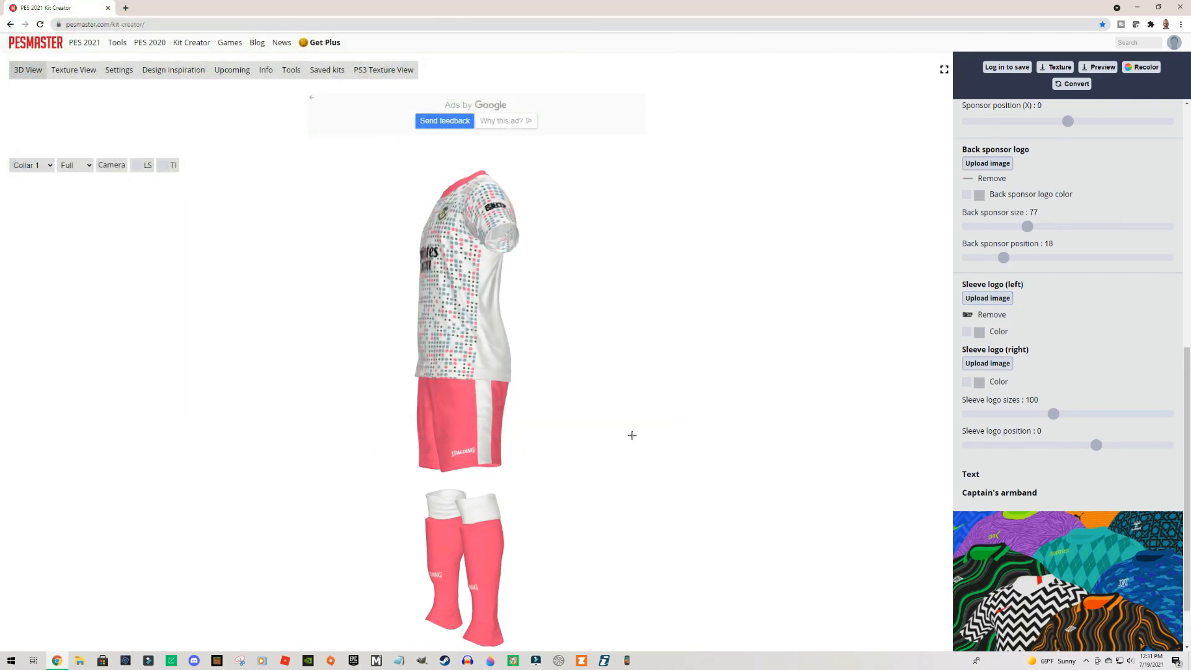
mouse_move(688, 353)
mouse_down()
mouse_move(645, 360)
mouse_move(688, 370)
mouse_up()
- Set the sleeve logo size to 121 and the sleeve logo position to 18
drag(1053, 414, 1077, 414)
drag(800, 353, 834, 366)
mouse_move(1099, 446)
mouse_down()
mouse_move(1080, 445)
mouse_move(1123, 446)
mouse_up()
mouse_move(819, 375)
mouse_down()
mouse_move(789, 389)
mouse_move(805, 391)
mouse_up()
drag(1124, 445, 1109, 445)
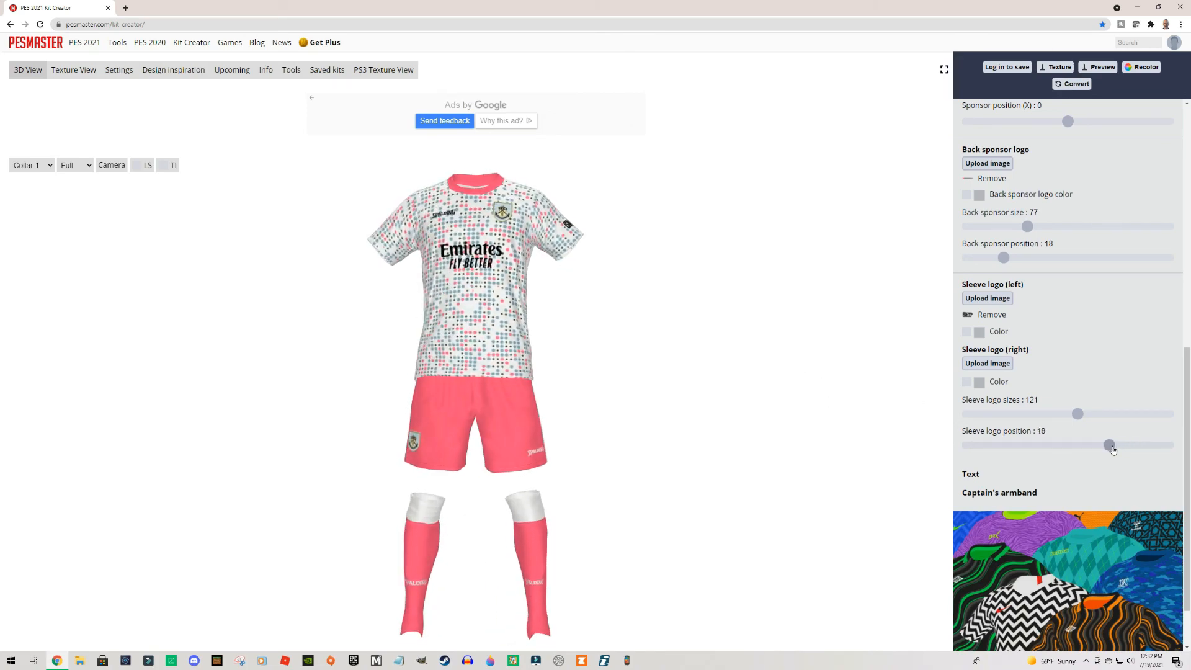
drag(839, 372, 692, 389)
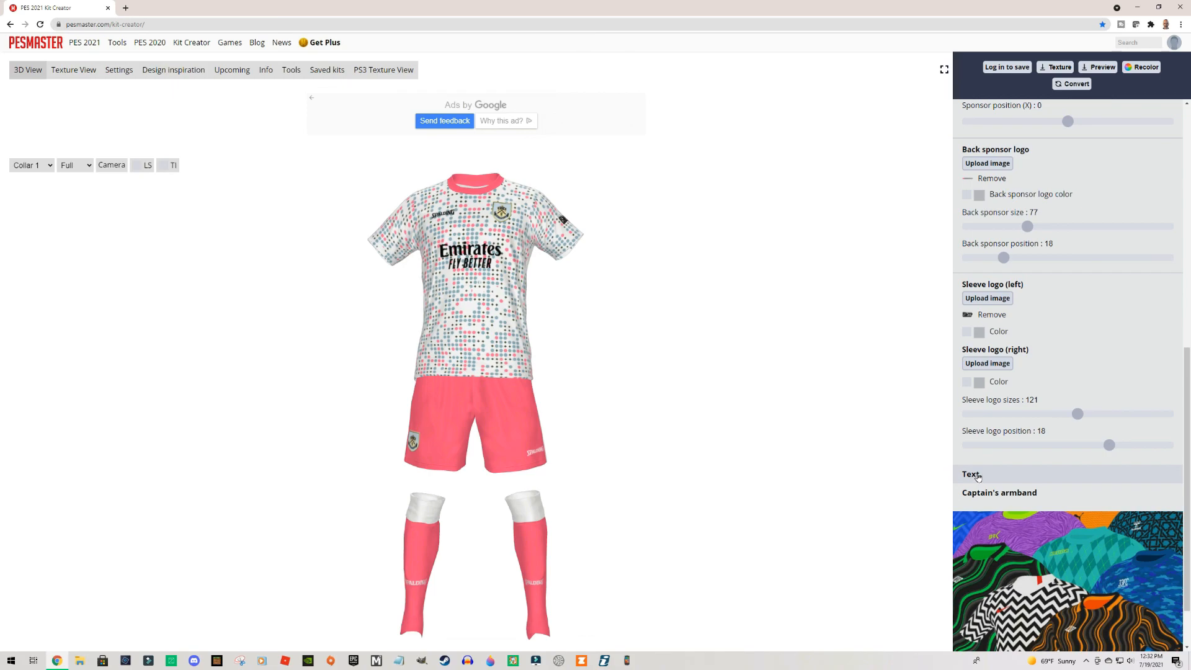
- Add the text SOIHAVETOPLAY PES to the back collar and view the kit from behind
click(978, 475)
click(981, 276)
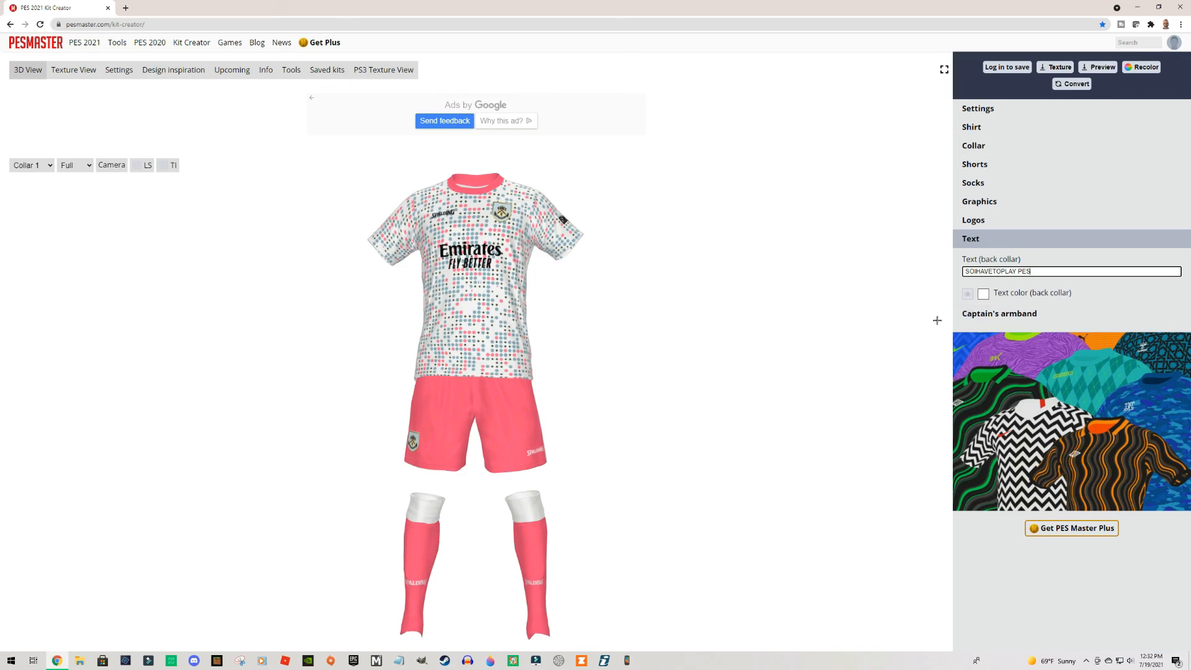
click(1112, 297)
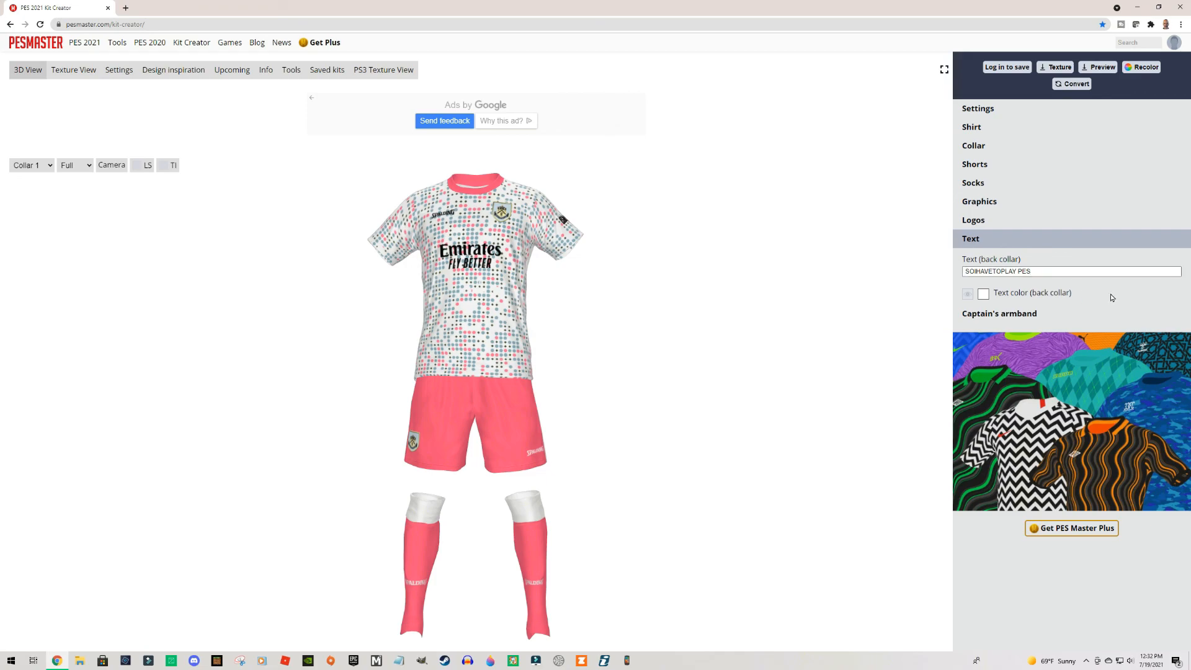
click(991, 246)
drag(843, 252, 732, 278)
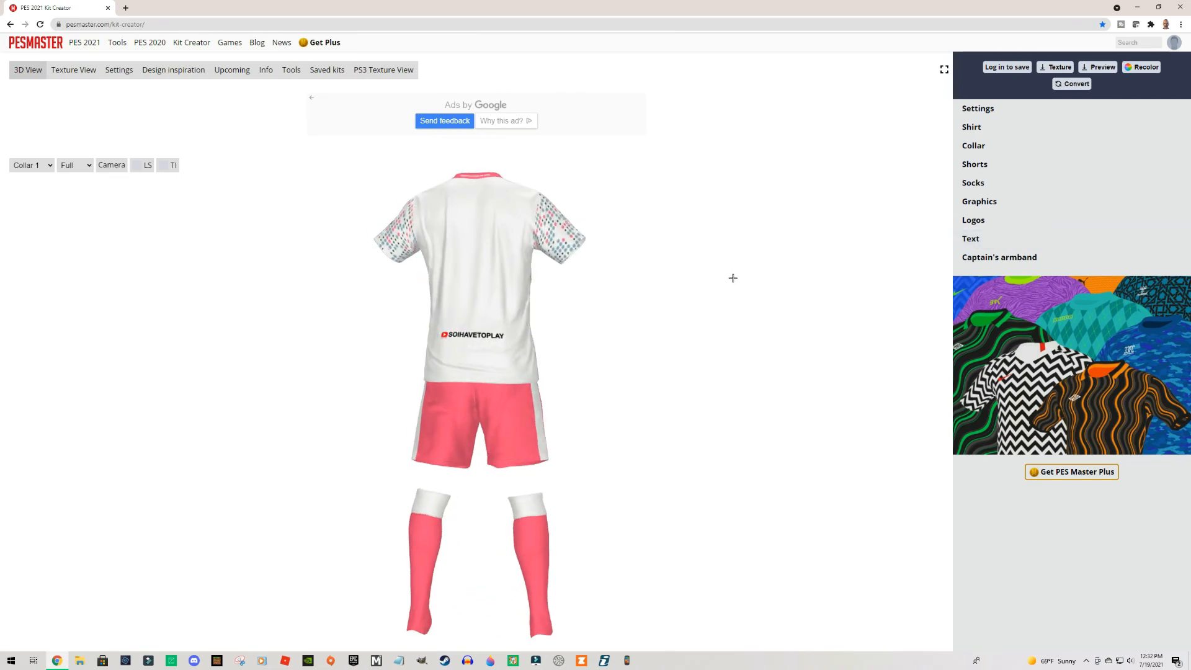
- Inspect the shirt, the shorts and the socks of the finished kit in close-up
click(91, 166)
click(80, 185)
drag(496, 239, 573, 252)
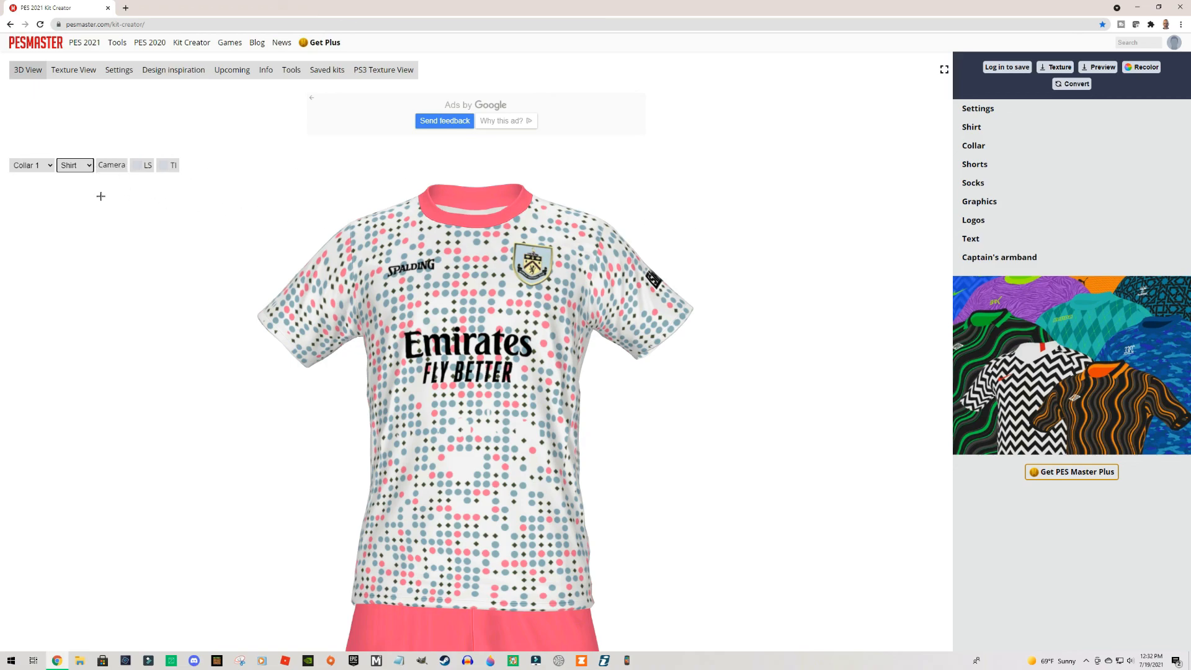
click(89, 173)
click(84, 200)
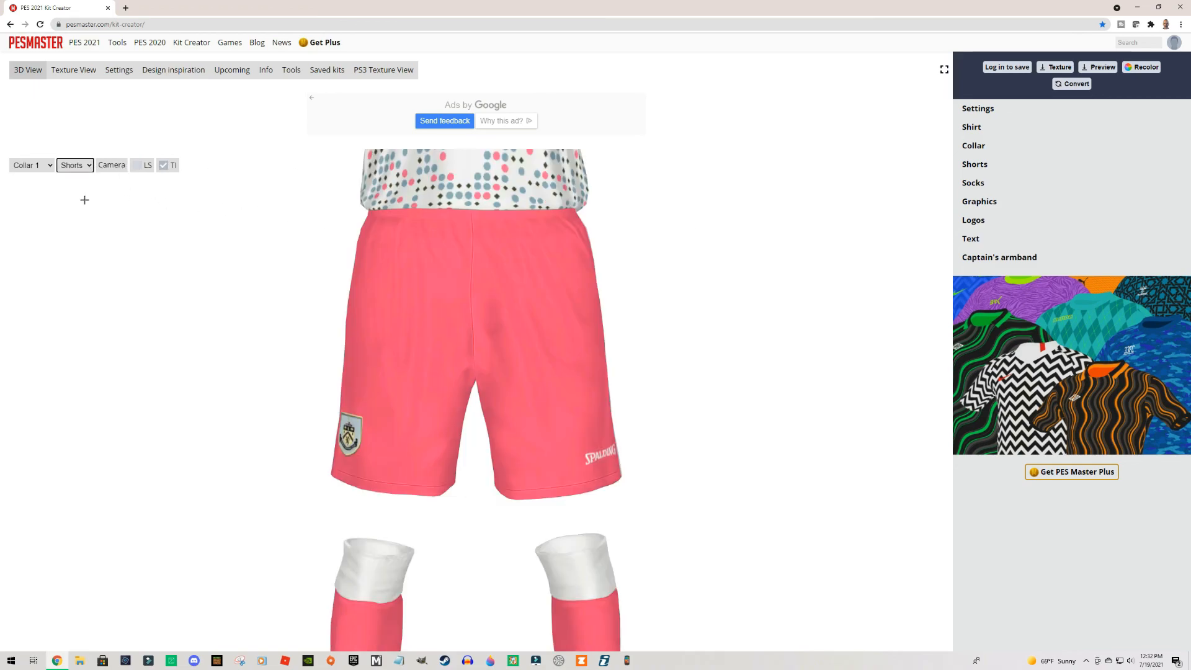
click(86, 166)
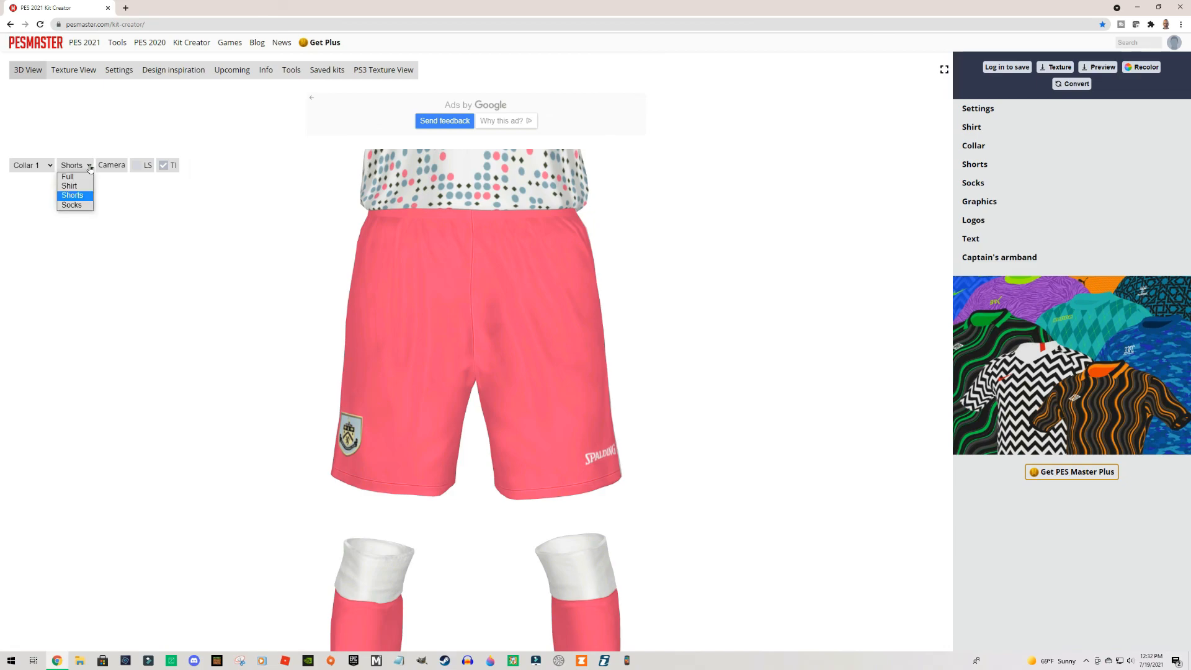
click(83, 210)
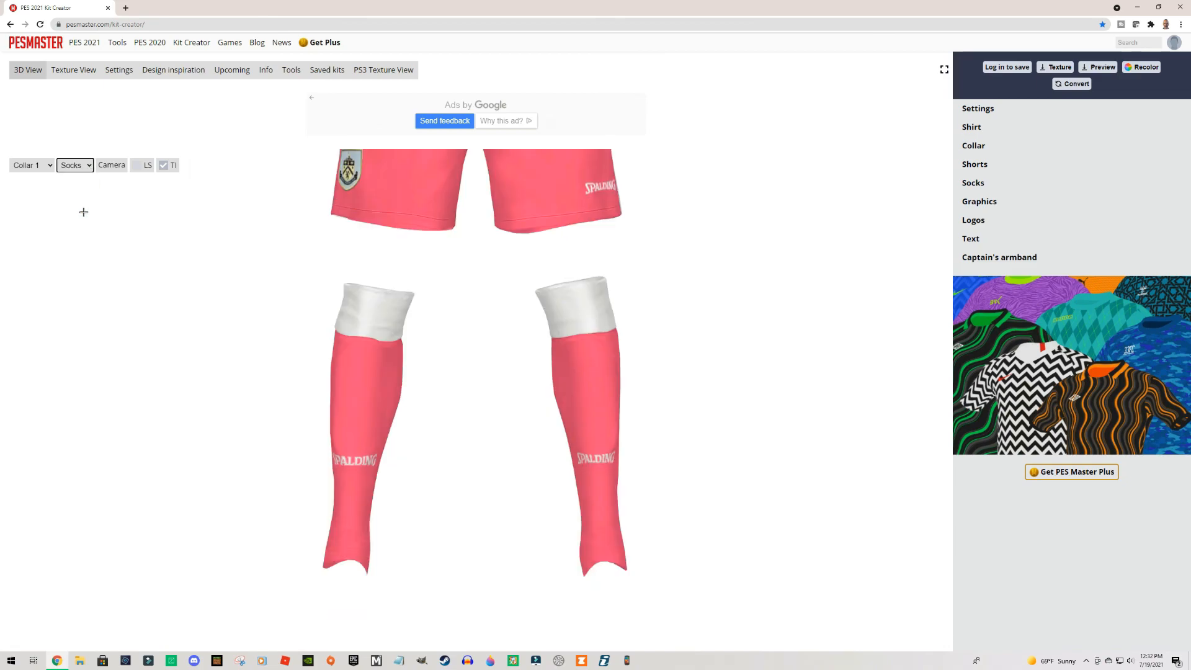
- Display the full kit and untuck the shirt so that it hangs over the shorts
click(86, 166)
click(68, 177)
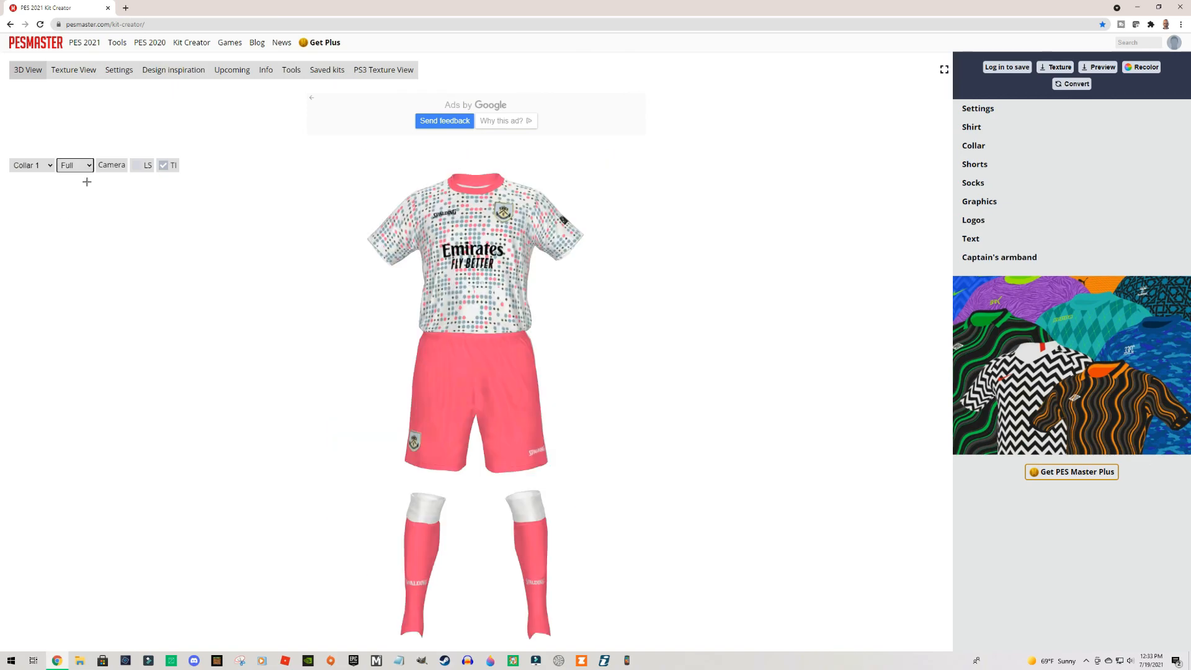
click(165, 165)
drag(678, 320, 534, 333)
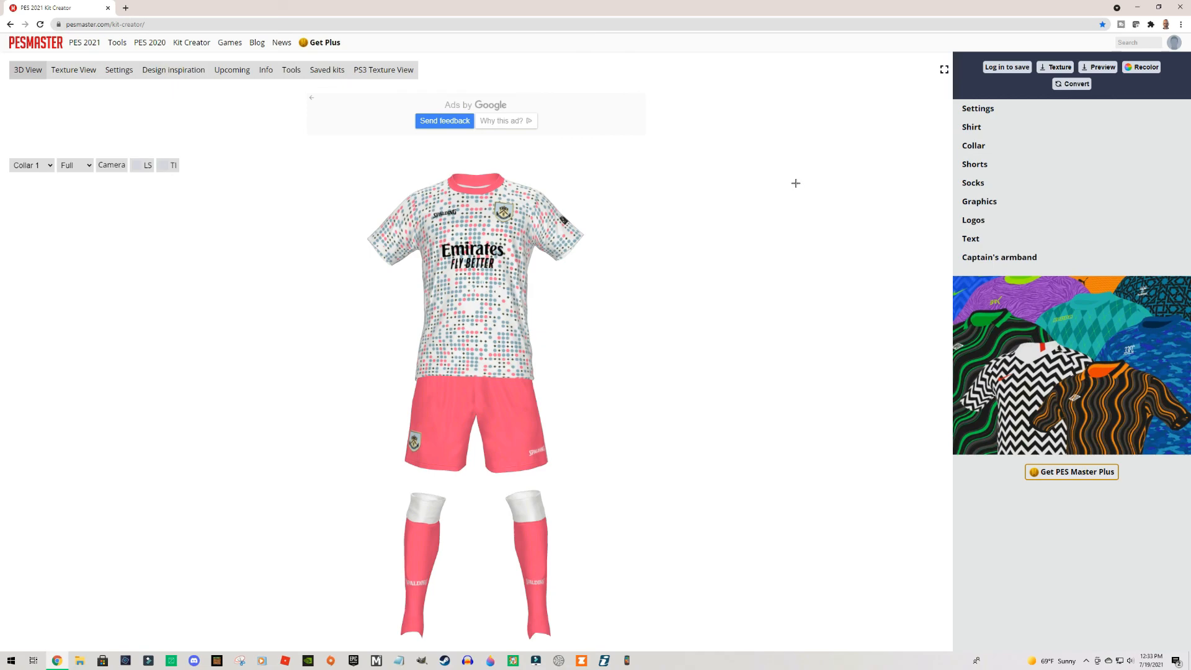
mouse_move(646, 298)
mouse_down()
mouse_move(697, 296)
mouse_move(635, 300)
mouse_move(645, 301)
mouse_up()
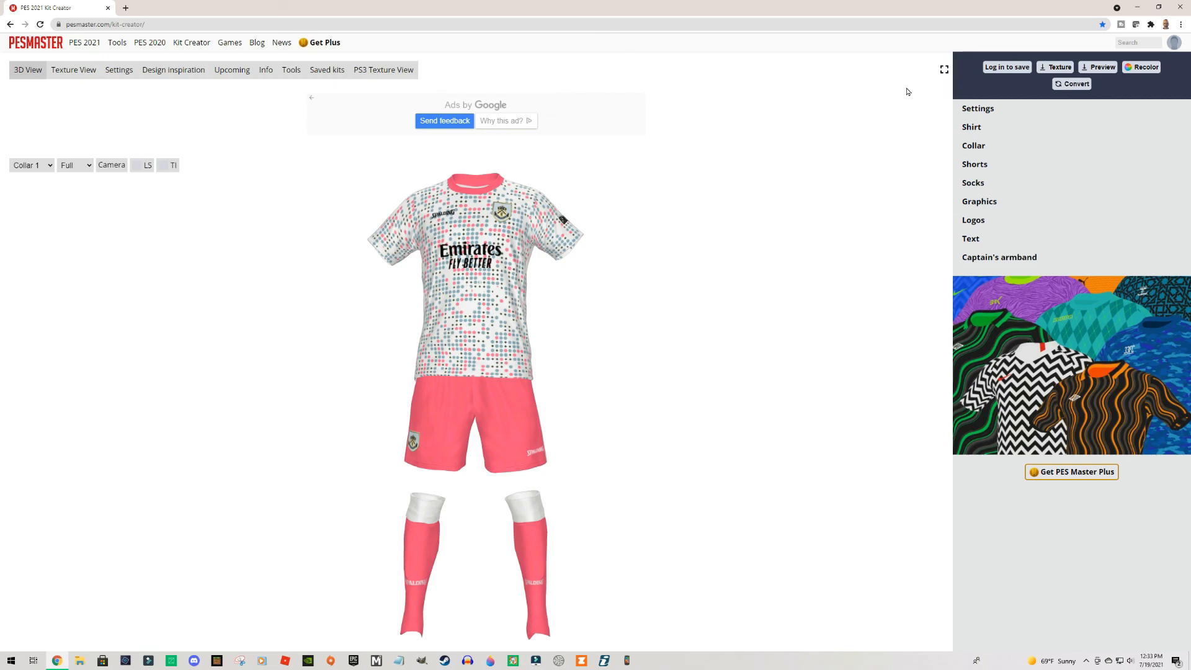
- Start saving the kit's texture and its preview image as PNG files, cancelling each save
click(1059, 68)
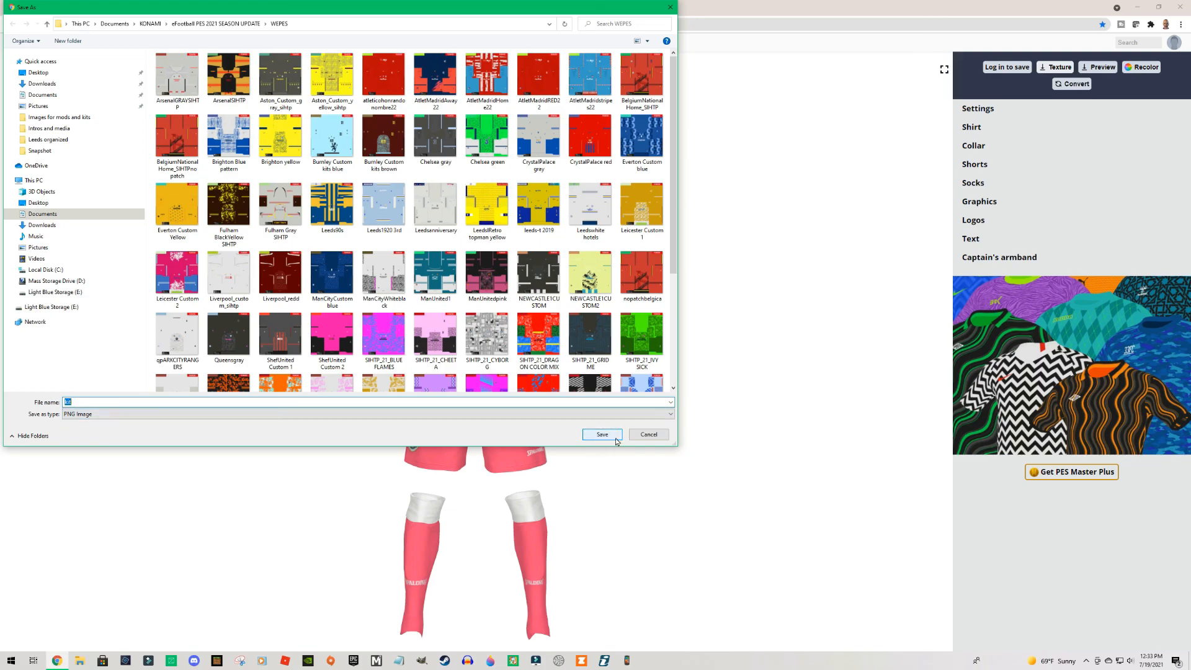
click(669, 7)
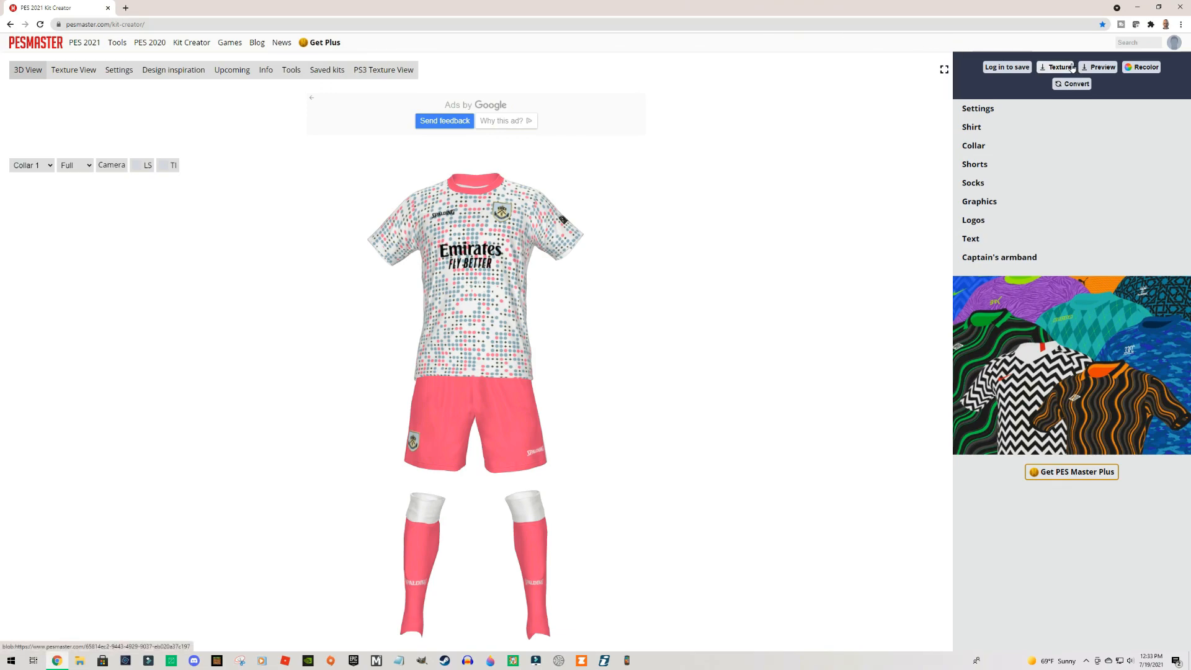
click(1105, 68)
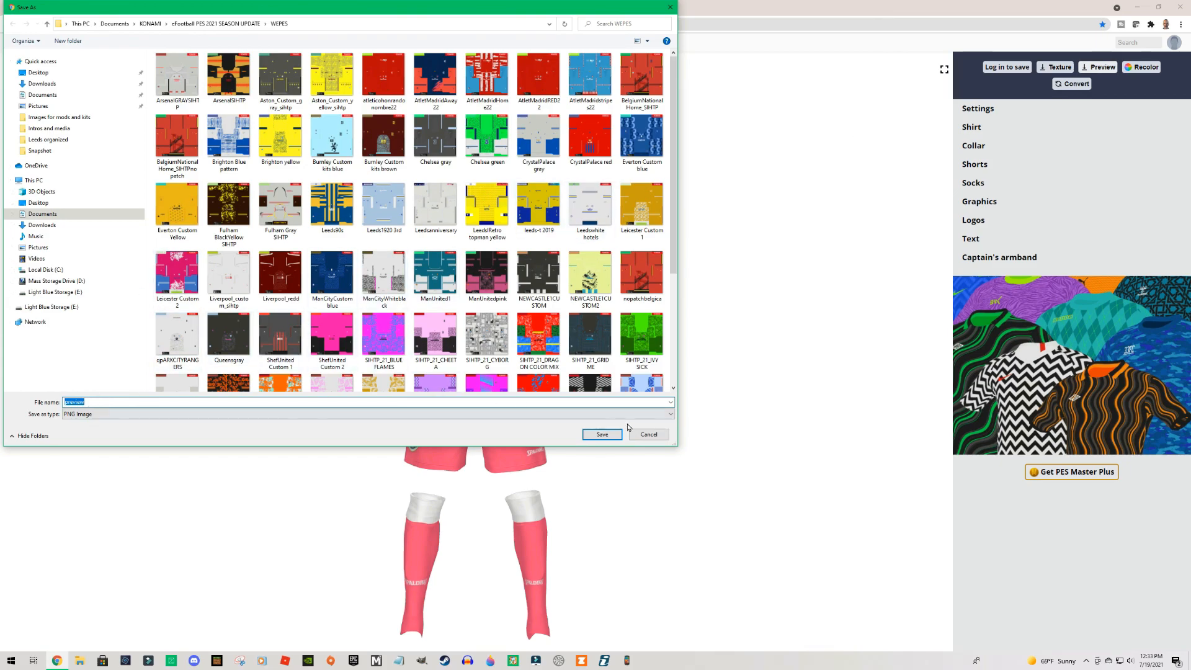
click(649, 435)
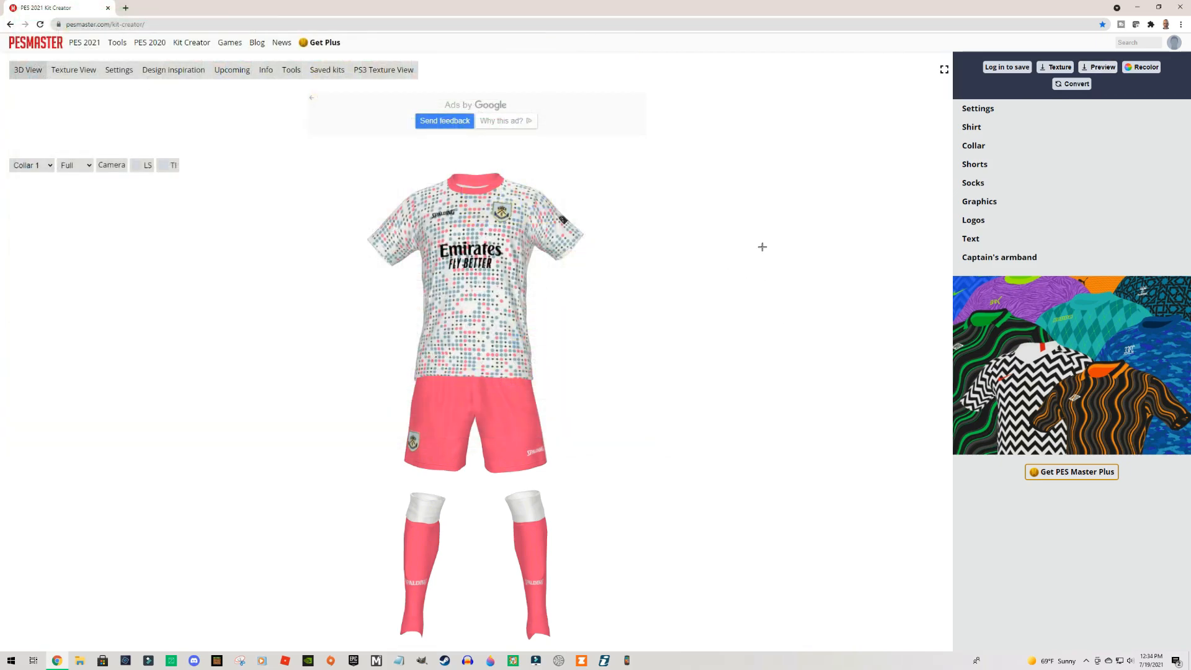
mouse_move(693, 308)
mouse_down()
mouse_move(701, 306)
mouse_move(671, 316)
mouse_up()
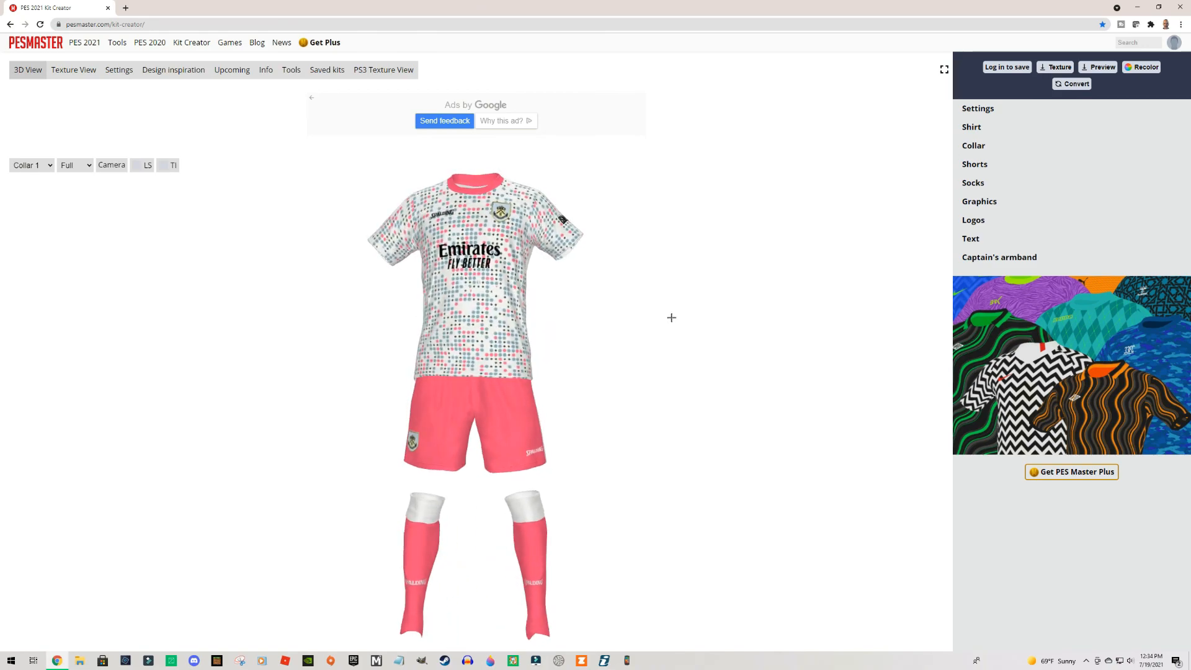